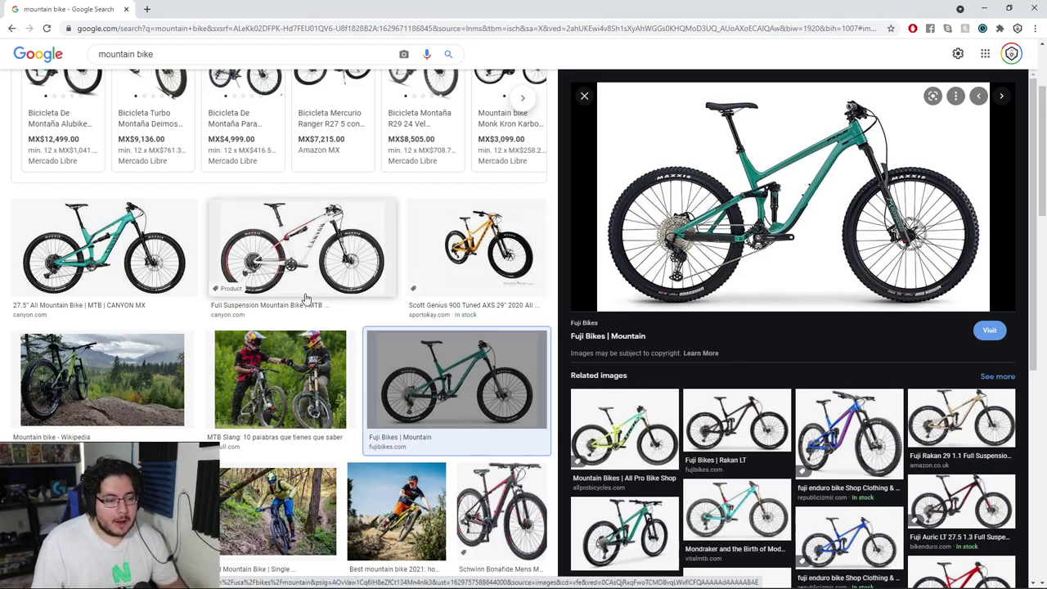
scroll(652, 284, "down", 2)
scroll(652, 284, "up", 2)
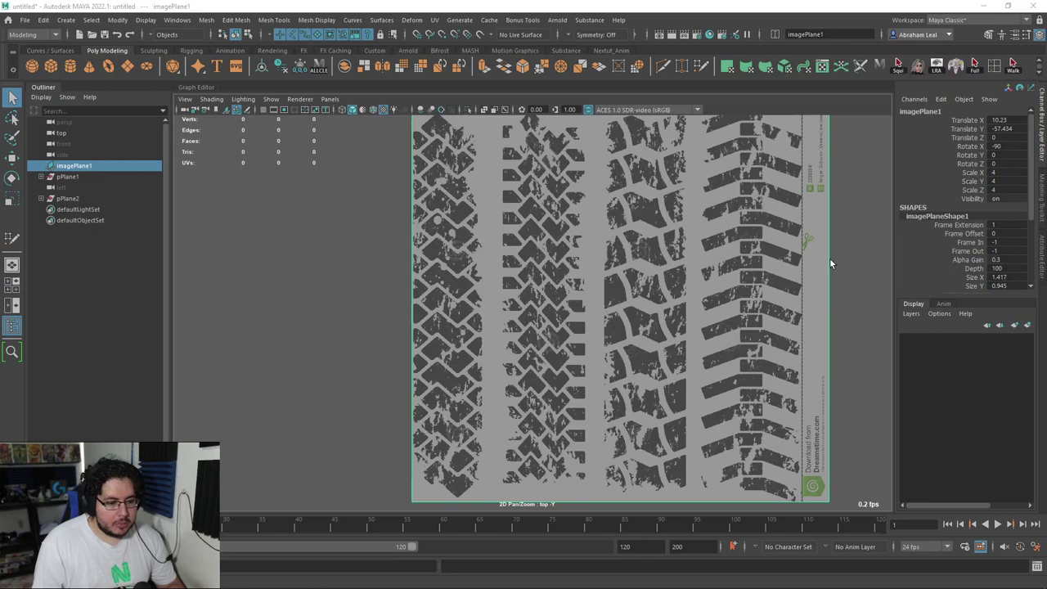
Deselect the image plane and create a four-sided polygon over a left-hand side block of the second tread pattern.
left_click(840, 276)
middle_click_drag(814, 325, 736, 322, "alt")
right_click_drag(730, 319, 547, 307, "alt")
middle_click_drag(547, 308, 656, 303, "alt")
right_click_drag(656, 303, 439, 285, "alt")
middle_click_drag(438, 284, 415, 268, "alt")
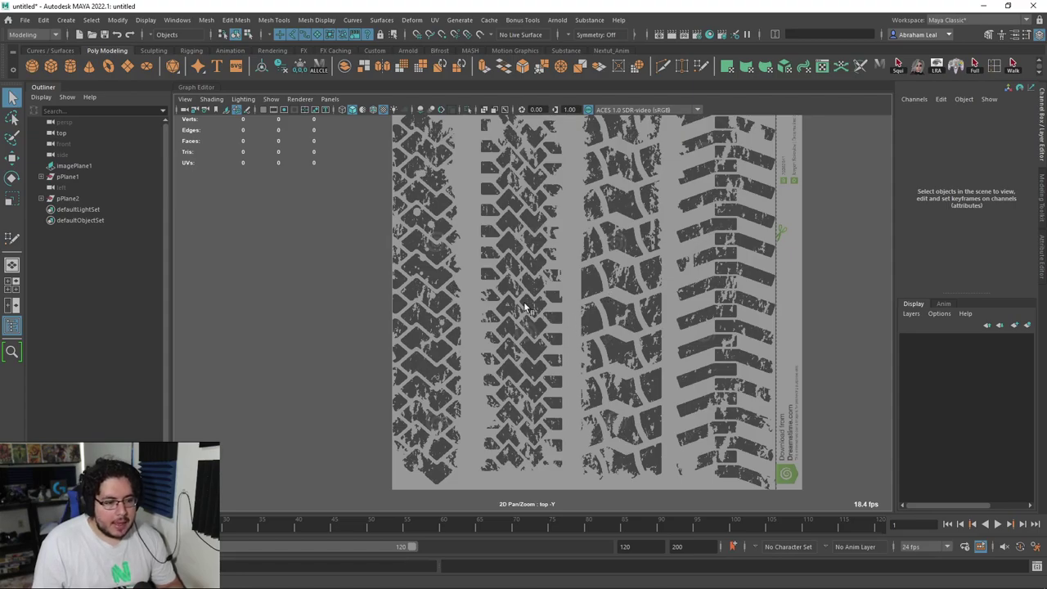
scroll(616, 299, "up", 4)
mouse_move(475, 267)
middle_mouse_down("alt")
mouse_move(502, 268)
mouse_move(478, 242)
mouse_move(464, 256)
middle_mouse_up("alt")
scroll(515, 288, "up", 3)
scroll(507, 294, "up", 4)
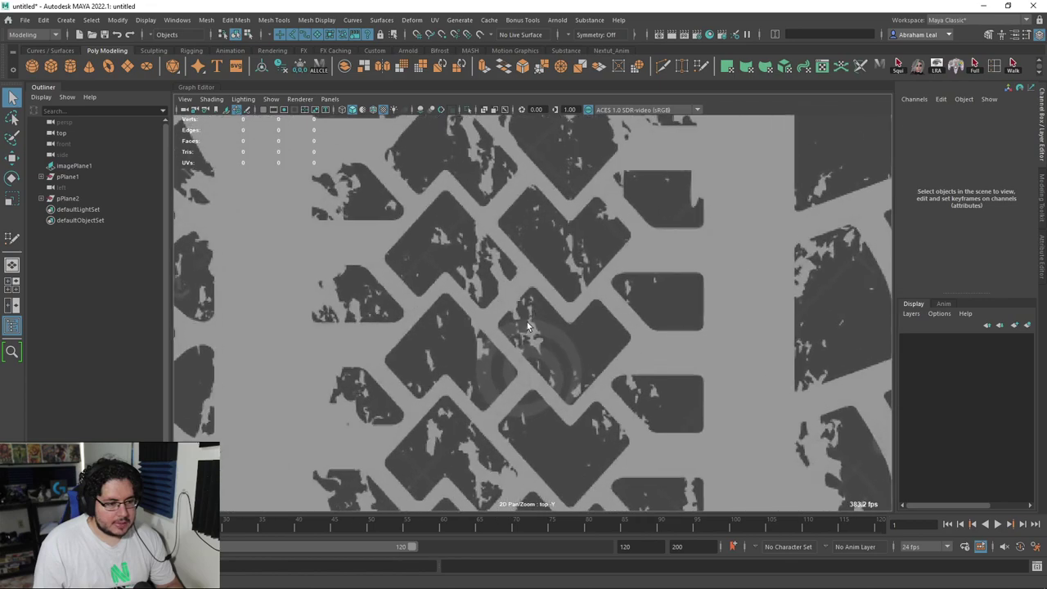
scroll(603, 281, "down", 3)
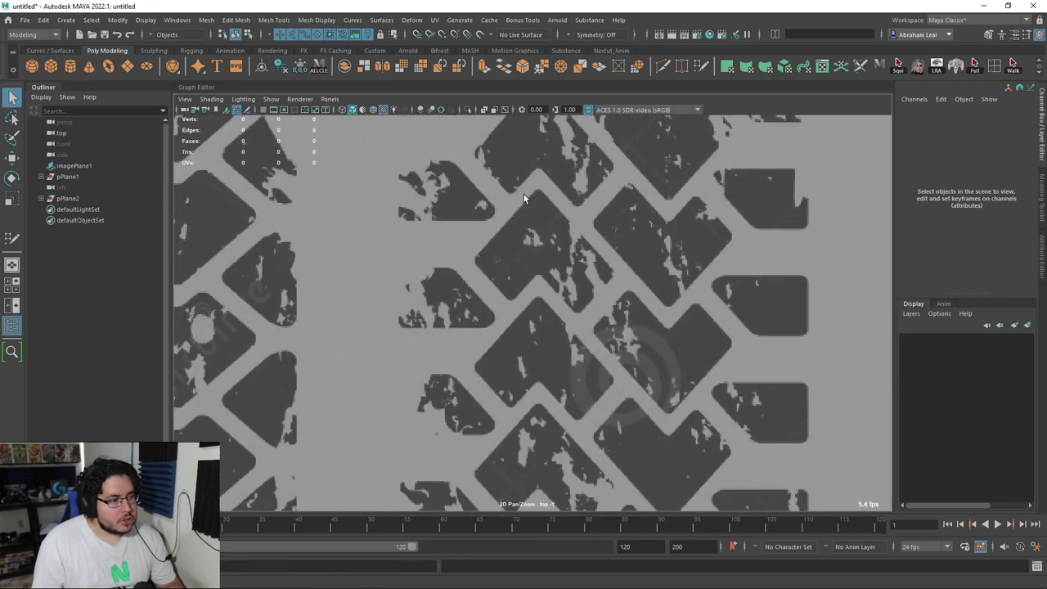
left_click(273, 21)
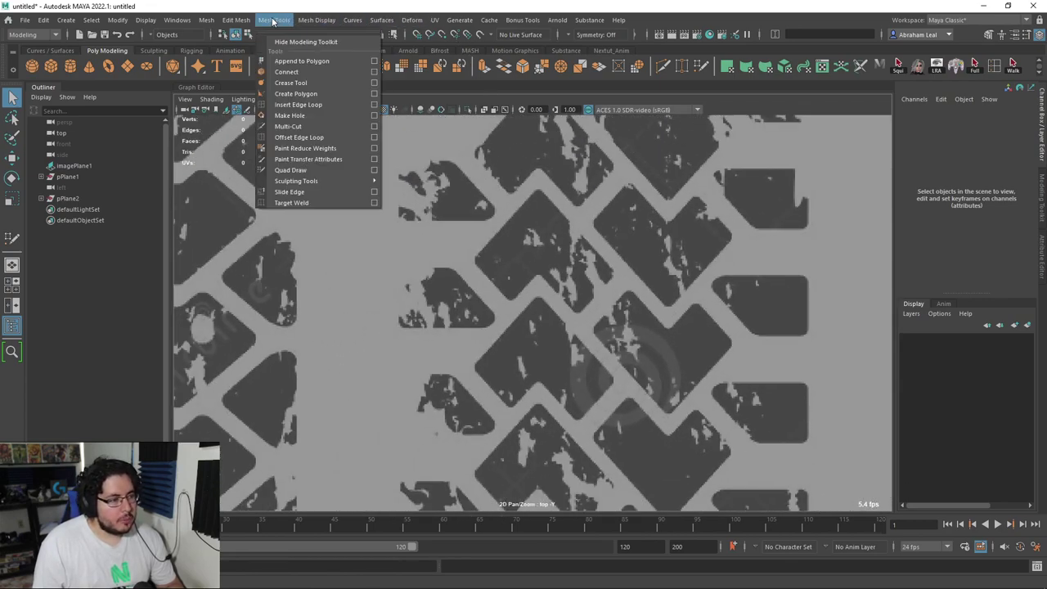
left_click(296, 93)
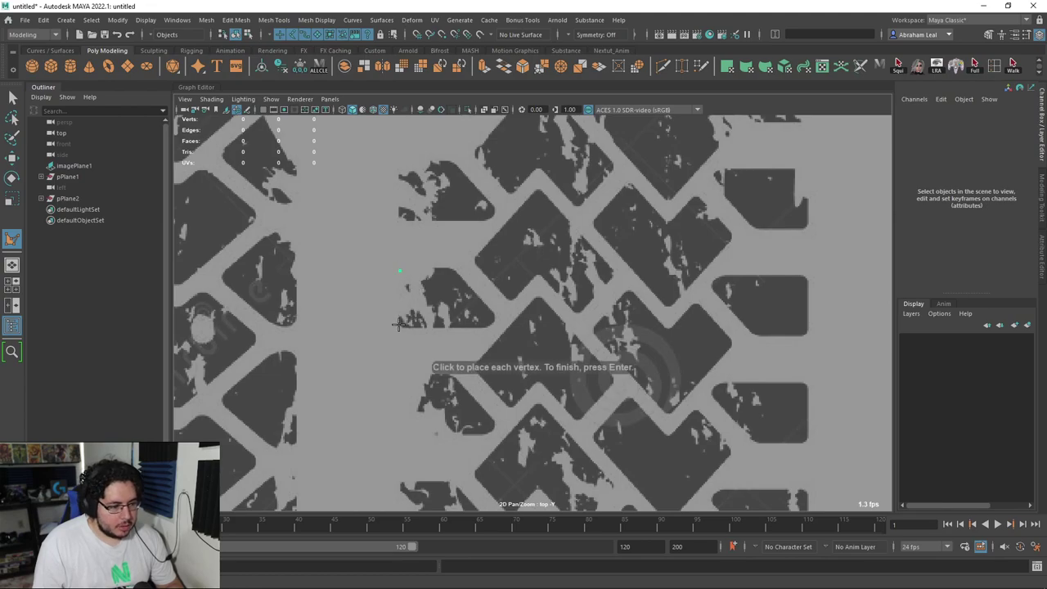
left_click(447, 326)
left_click(447, 271)
key("Return")
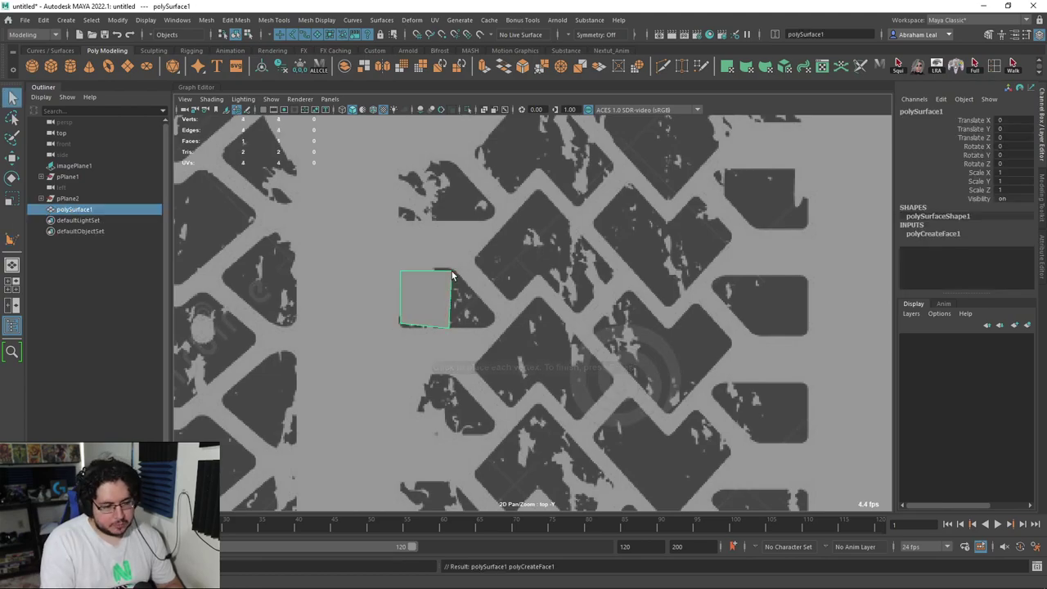
Using Quad Draw, adjust the polygon's four corners to match the rectangular part of the tread block in the reference.
scroll(449, 296, "up", 1)
middle_click_drag(462, 272, 492, 259, "alt")
scroll(492, 259, "up", 2)
left_click(663, 66)
middle_click_drag(507, 323, 556, 306)
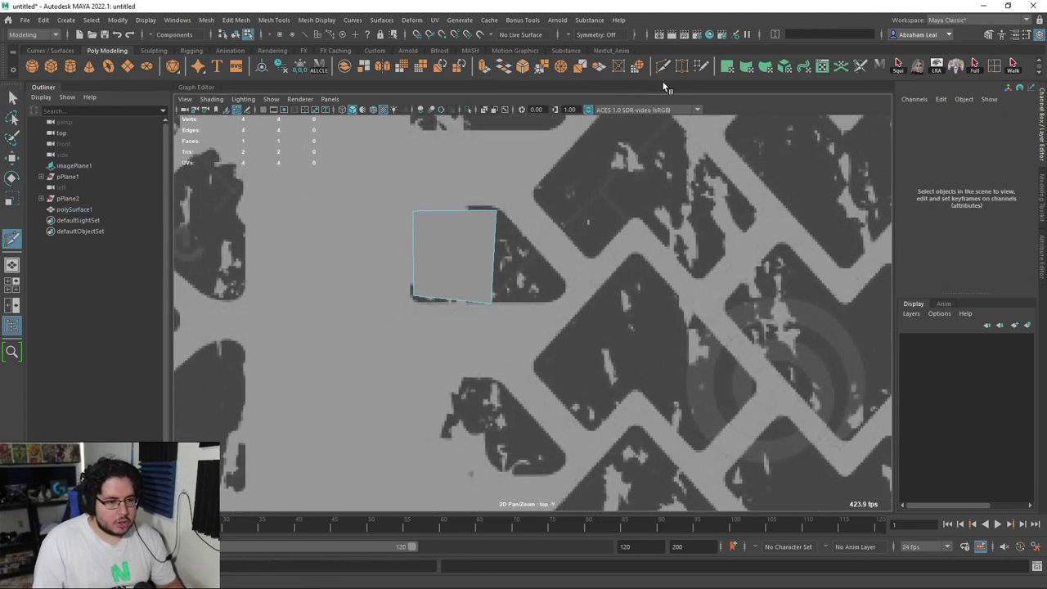
scroll(556, 306, "up", 2)
scroll(553, 297, "up", 2)
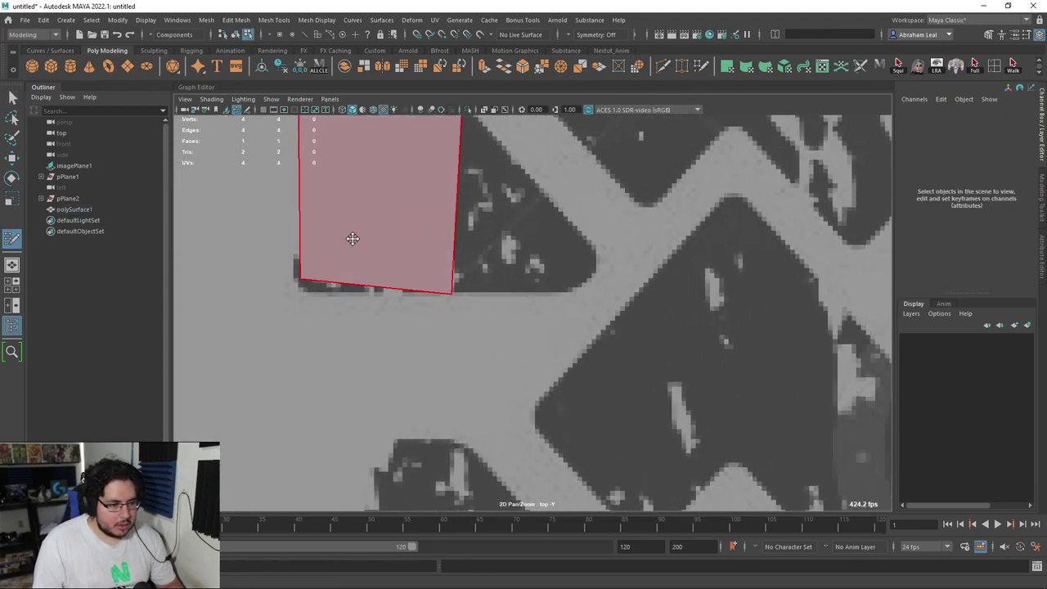
middle_click_drag(351, 238, 402, 333, "alt")
left_click_drag(356, 215, 352, 208)
left_click_drag(506, 203, 501, 207)
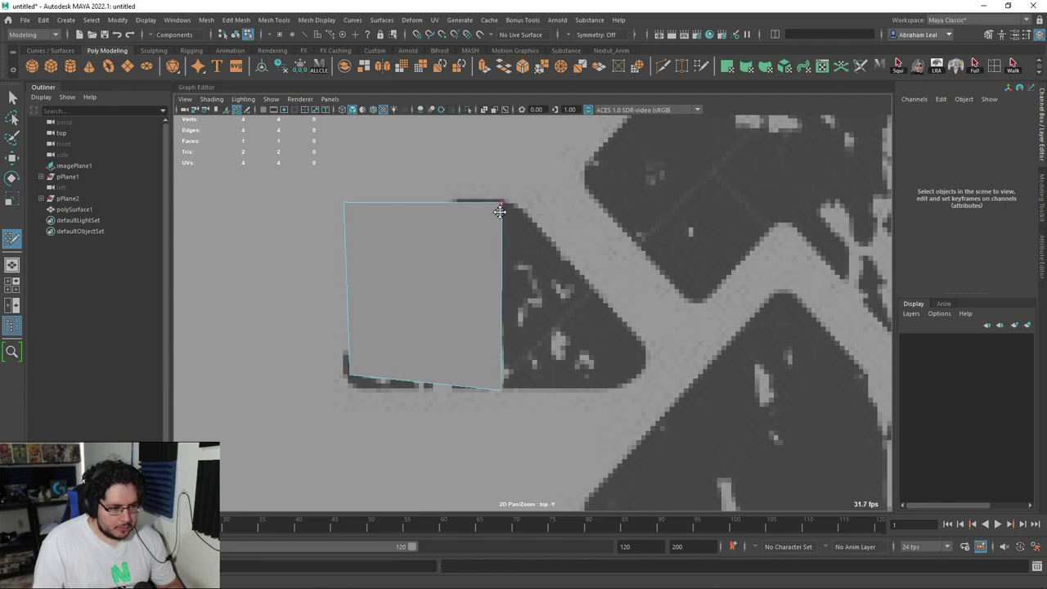
left_click_drag(350, 371, 350, 386)
left_click_drag(496, 389, 493, 389)
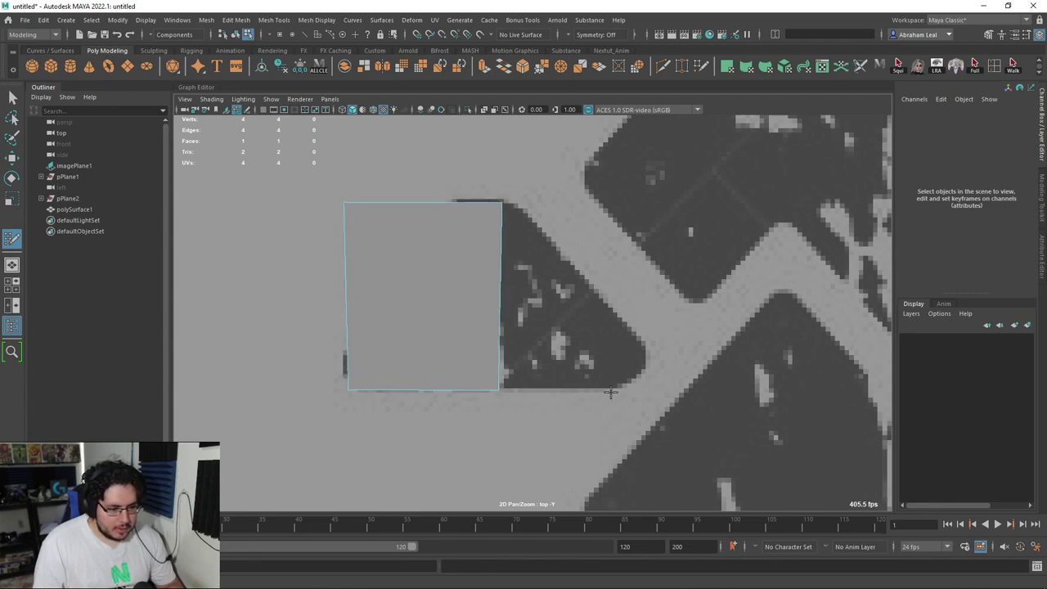
left_click(646, 354)
left_click(551, 285, "shift")
left_click_drag(505, 207, 507, 206)
key("3")
key("1")
key("ctrl+z")
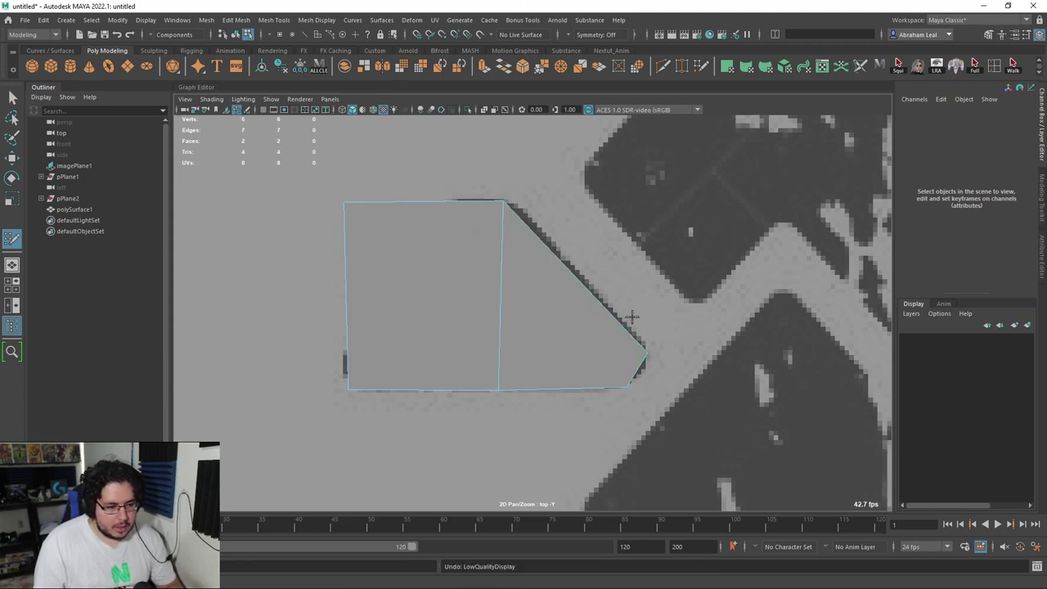
left_click(568, 324, "ctrl+shift")
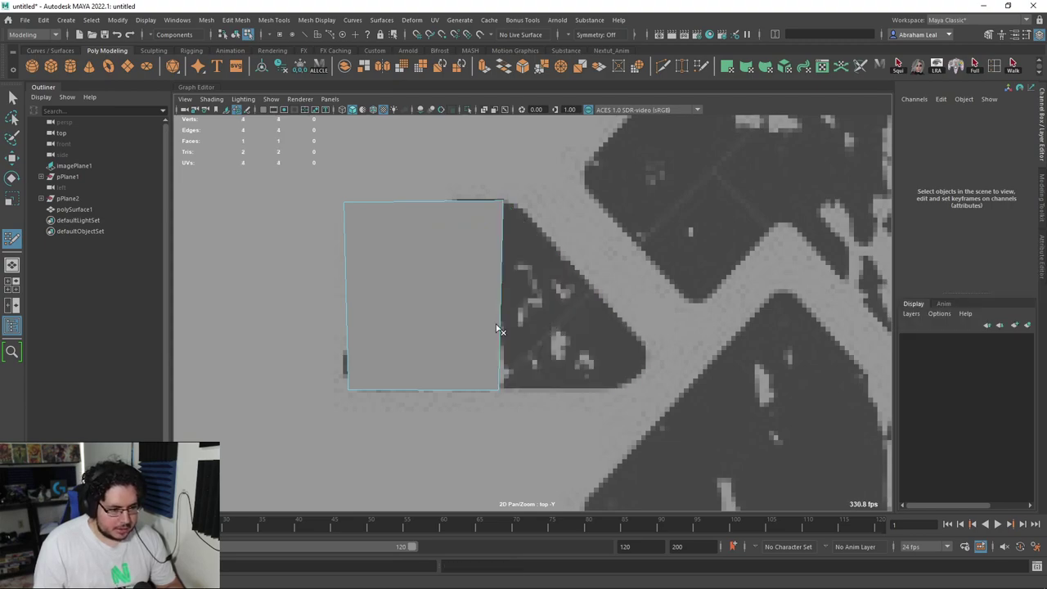
Insert horizontal edge loops near the block's upper and lower edges and add a quad border along the slanted side, rounded tip and bottom.
left_click(501, 228, "ctrl")
left_click(574, 287, "shift")
left_click(619, 368)
left_click(644, 368)
left_click(633, 358, "shift")
left_click(618, 385)
left_click(607, 372, "shift")
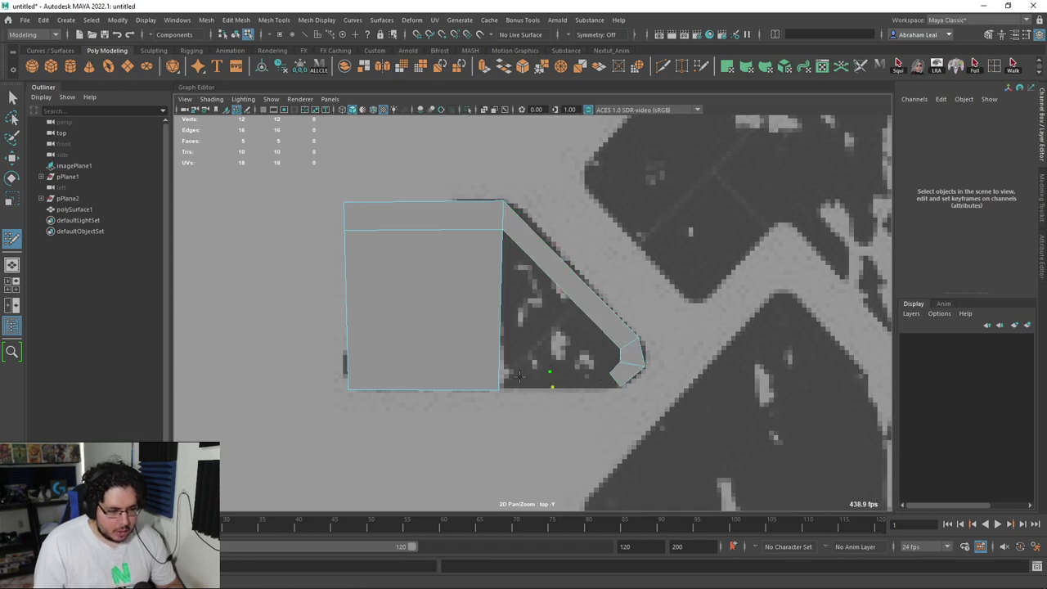
left_click(564, 376, "shift")
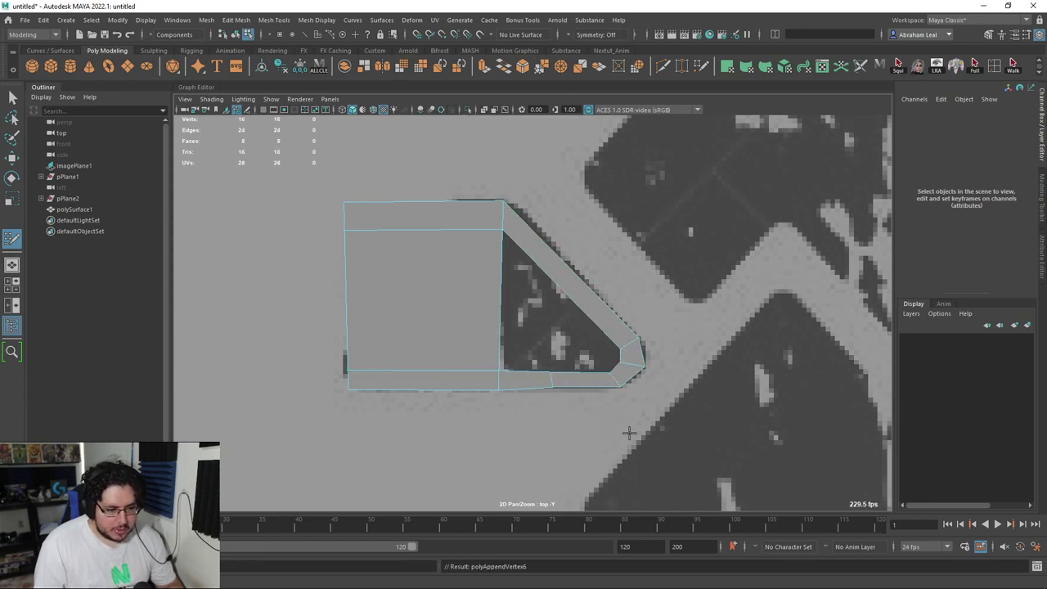
key("3")
key("1")
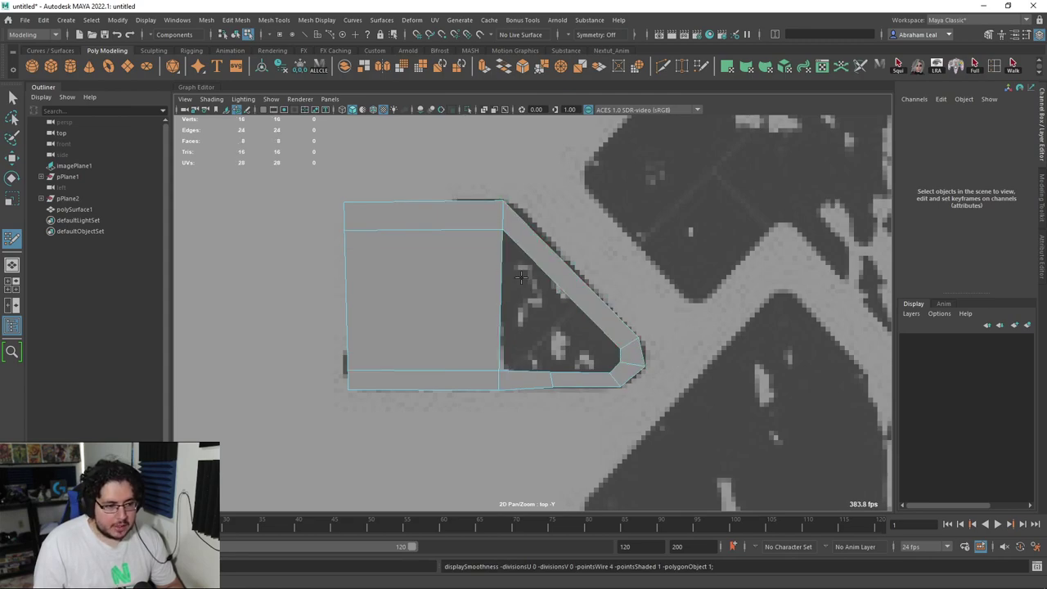
Fill the open triangular interior of the block with quads, add a horizontal edge loop through the middle, and preview the smoothed mesh.
left_click(533, 320, "shift")
left_click(578, 343, "shift")
left_click(565, 344, "ctrl")
scroll(630, 369, "up", 3)
left_click(661, 387, "shift")
middle_click_drag(405, 350, 548, 339, "alt")
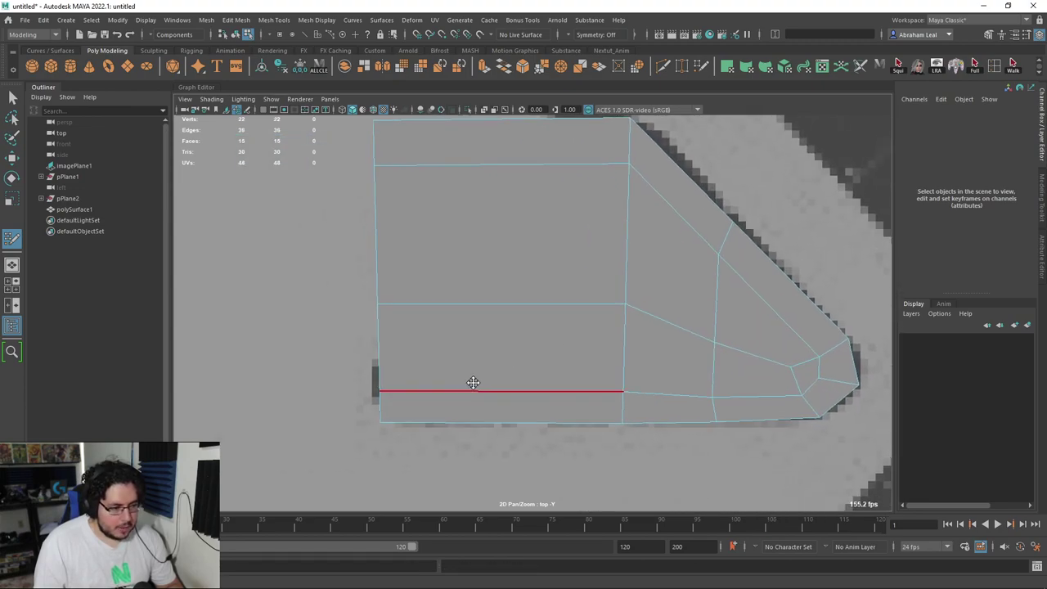
middle_click_drag(463, 387, 552, 360, "alt")
key("3")
right_click_drag(594, 388, 503, 271, "alt")
scroll(502, 272, "down", 3)
scroll(509, 316, "up", 4)
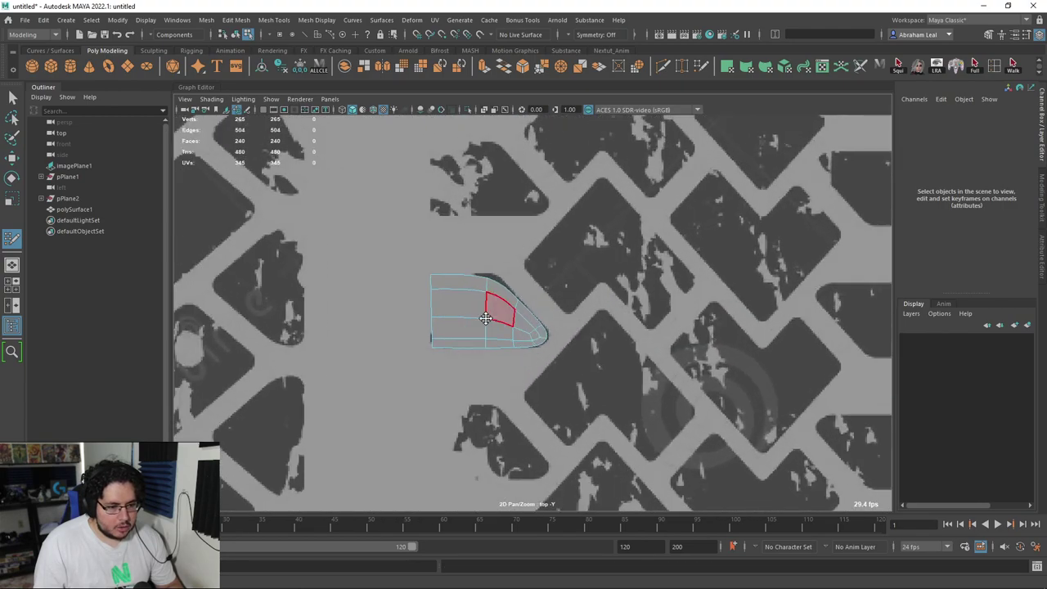
Move the inner vertices along the block's left edge inward to make room for a border strip.
key("1")
scroll(523, 331, "up", 4)
middle_click_drag(537, 341, 587, 348, "alt")
right_click_drag(587, 347, 679, 344, "alt")
mouse_move(518, 368)
left_mouse_down()
mouse_move(532, 369)
mouse_move(522, 368)
left_mouse_up()
left_click_drag(514, 315, 520, 315)
left_click_drag(518, 355, 523, 355)
middle_click_drag(551, 396, 560, 262, "alt")
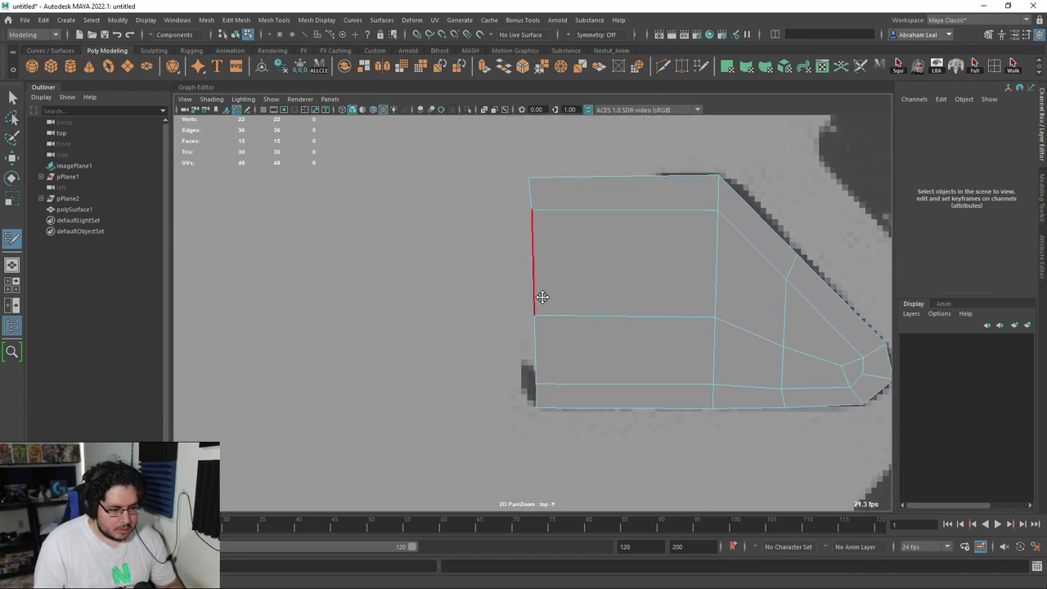
left_click_drag(531, 210, 543, 210)
left_click_drag(537, 315, 551, 314)
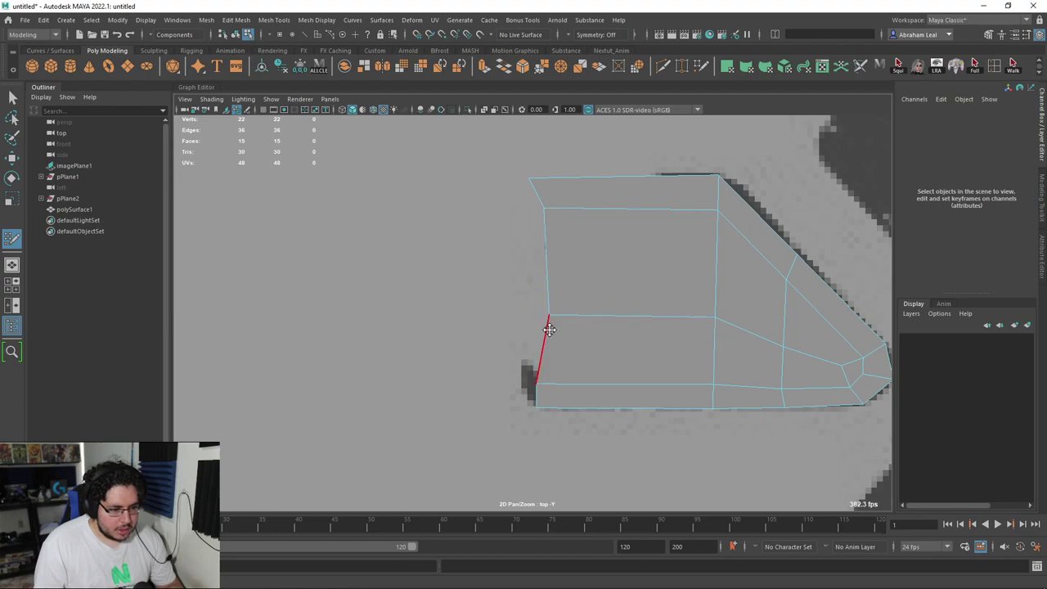
left_click_drag(537, 380, 551, 382)
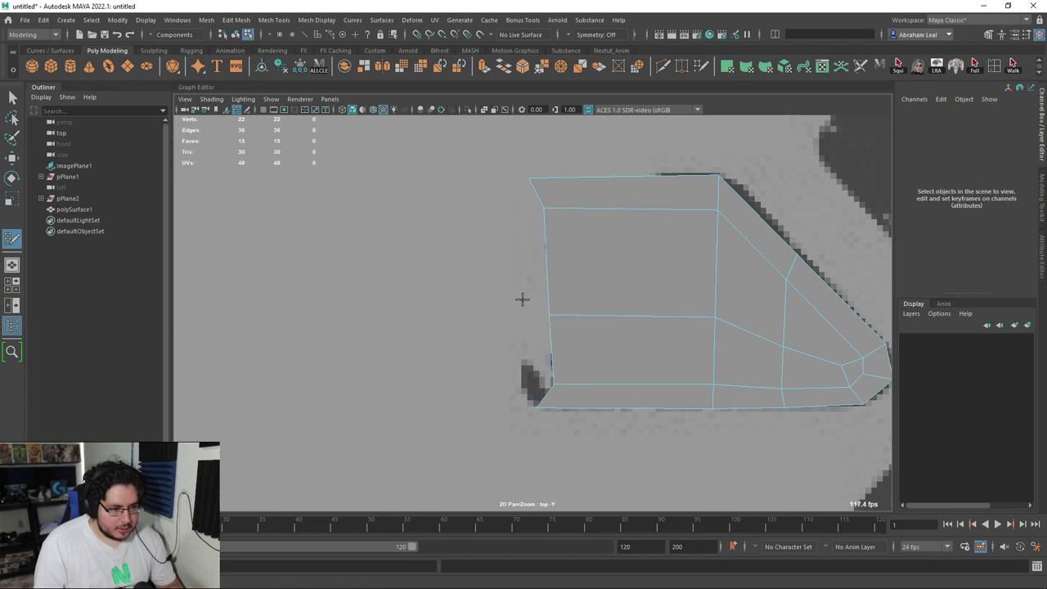
Append a quad border strip along the block's left side and adjust its vertices to even out the corners.
left_click(537, 339, "shift")
key("3")
key("1")
left_click_drag(530, 179, 540, 196)
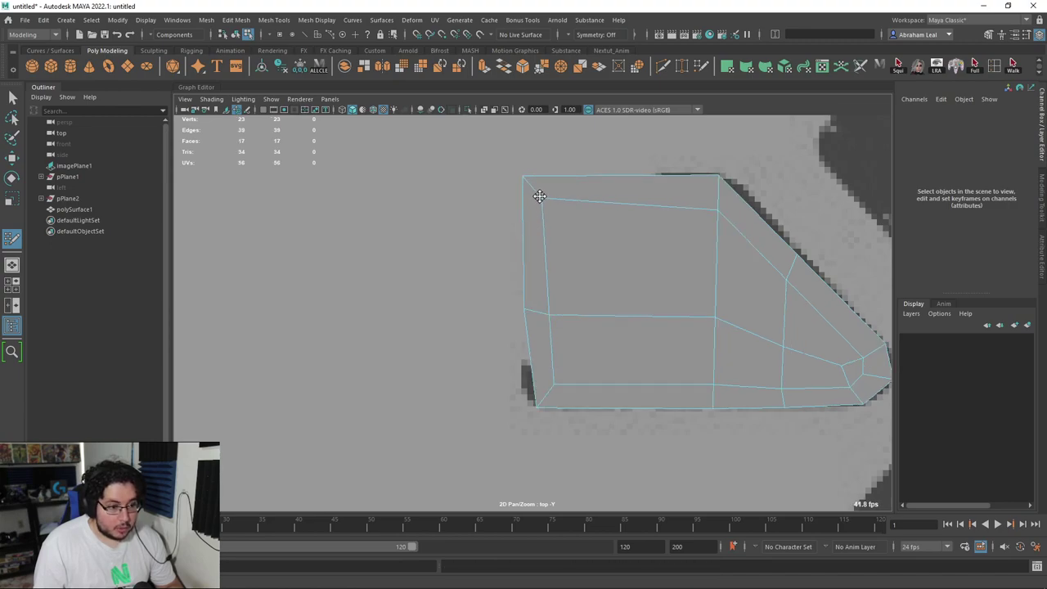
left_click_drag(524, 304, 529, 305)
mouse_move(542, 404)
left_mouse_down()
mouse_move(533, 405)
mouse_move(548, 389)
left_mouse_up()
left_click_drag(527, 310, 544, 311)
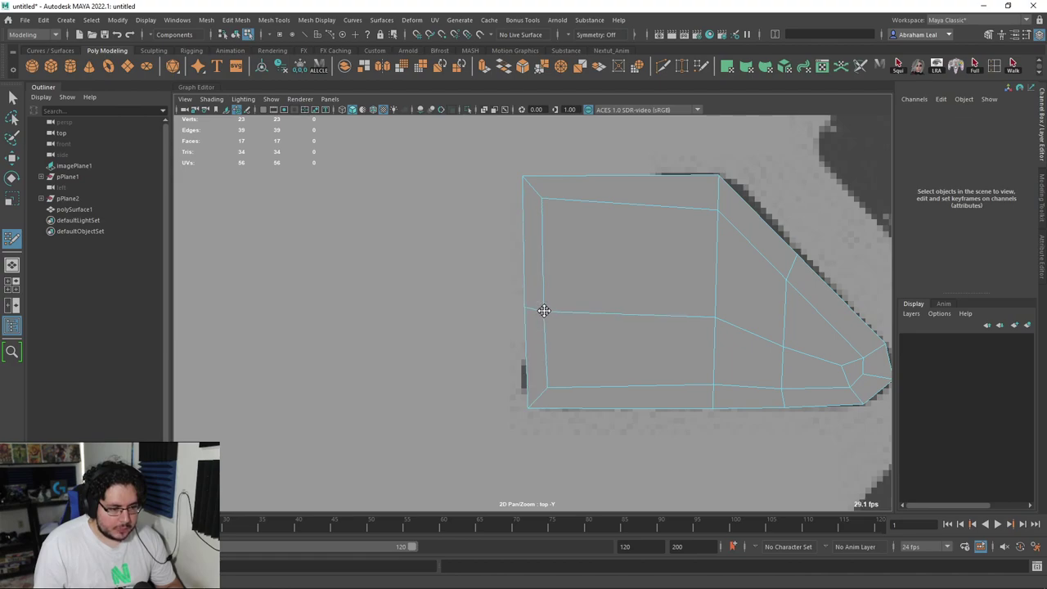
key("3")
key("1")
Insert supporting vertical edge loops beside the left border and near the start of the slanted side, then check the smoothed shape.
left_click(551, 199, "ctrl")
key("3")
key("1")
middle_click_drag(672, 312, 578, 325, "alt")
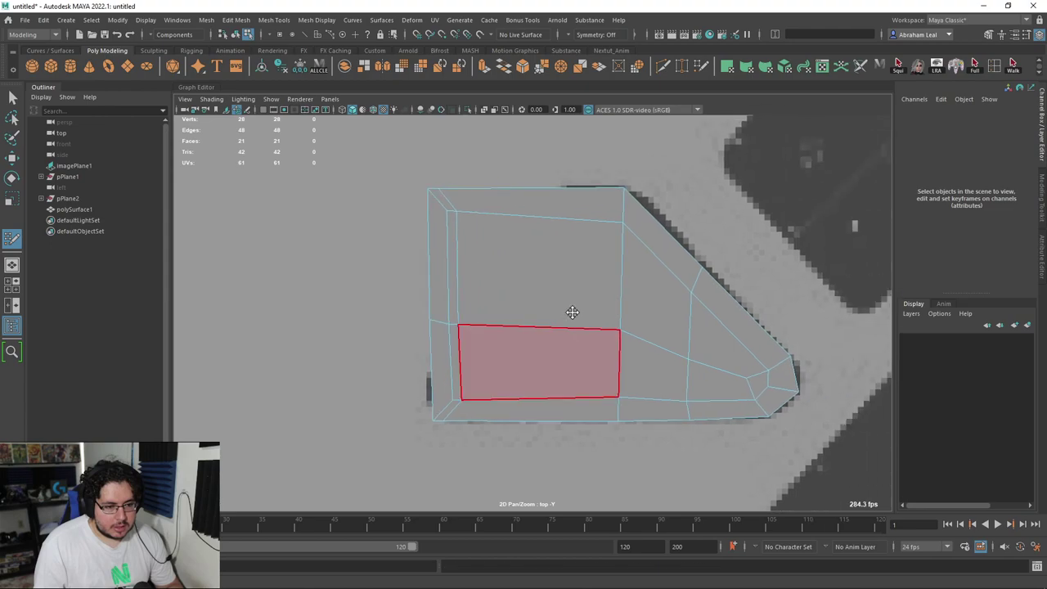
left_click(611, 221, "ctrl")
key("3")
middle_click_drag(677, 366, 540, 300, "alt")
scroll(540, 302, "down", 9)
scroll(543, 335, "up", 3)
key("1")
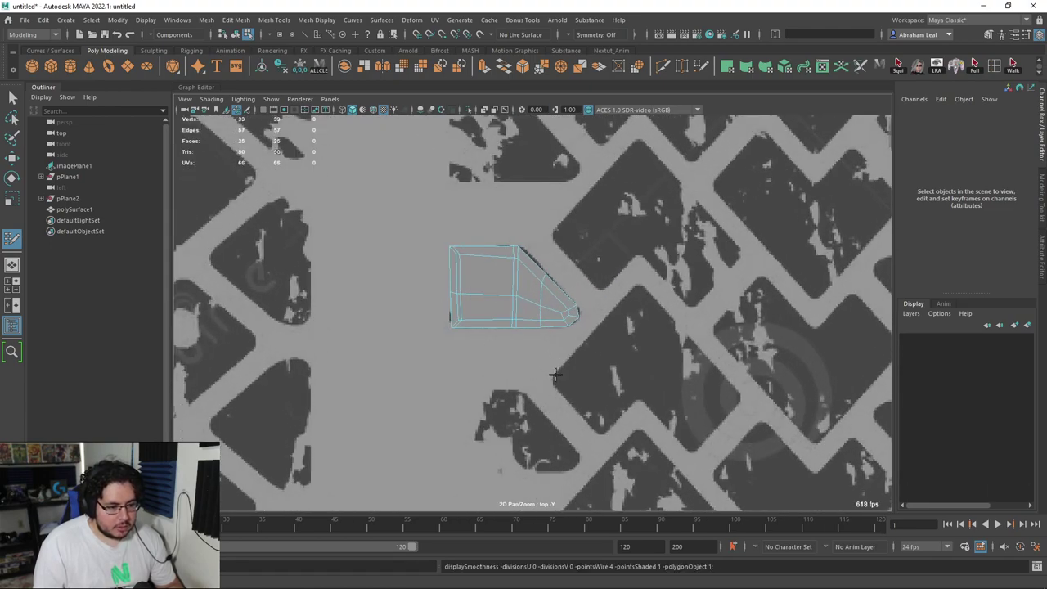
scroll(482, 292, "up", 1)
key("3")
scroll(494, 276, "up", 3)
scroll(552, 305, "down", 6)
scroll(552, 302, "up", 1)
Flatten the two vertical vertex columns near the start of the slanted side into straight lines by scaling them horizontally.
key("q")
right_click_drag(531, 278, 572, 262)
key("1")
scroll(494, 266, "up", 3)
right_click_drag(494, 255, 458, 252)
left_click_drag(526, 204, 489, 373)
key("w")
scroll(514, 260, "up", 3)
scroll(514, 260, "up", 1)
left_click_drag(514, 144, 489, 395)
key("r")
left_click_drag(590, 253, 342, 289)
left_click_drag(435, 148, 491, 382)
left_click_drag(582, 255, 298, 325)
Move both straightened vertex columns slightly toward the slanted side and preview the smoothed mesh.
left_click_drag(525, 141, 409, 429)
key("w")
left_click_drag(572, 251, 581, 253)
key("3")
scroll(637, 417, "up", 3)
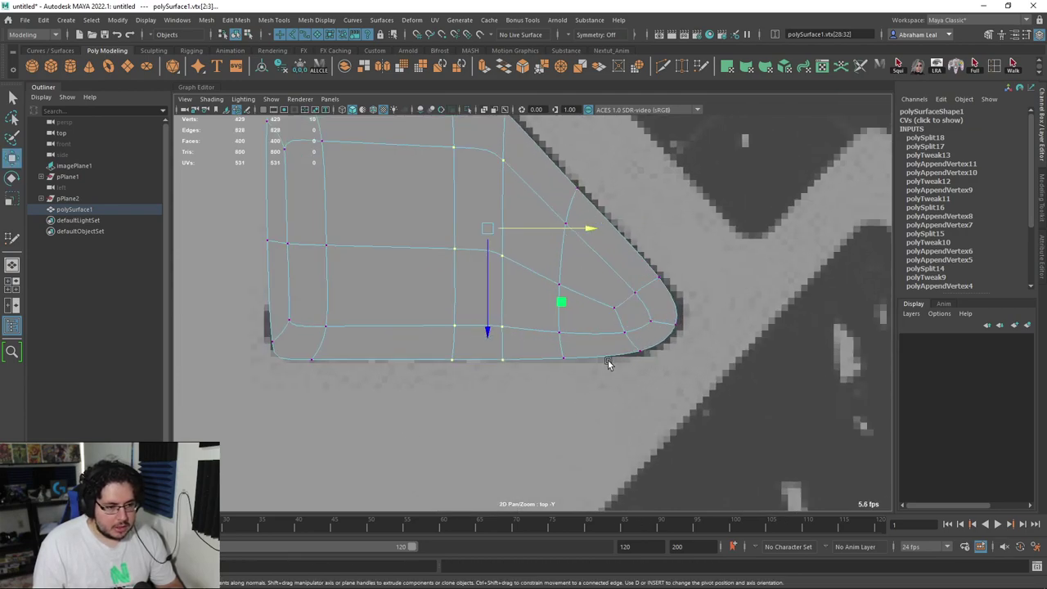
Shift the vertices of the slanted side and rounded tip slightly outward to fit the reference outline.
middle_click_drag(611, 366, 604, 416, "alt")
left_click_drag(715, 204, 512, 445)
key("1")
left_click_drag(708, 327, 711, 328)
key("3")
Straighten the vertex columns along the block's left border by scaling them flat horizontally, then return to object mode with smooth preview.
middle_click_drag(360, 341, 500, 338, "alt")
key("1")
left_click_drag(396, 160, 417, 405)
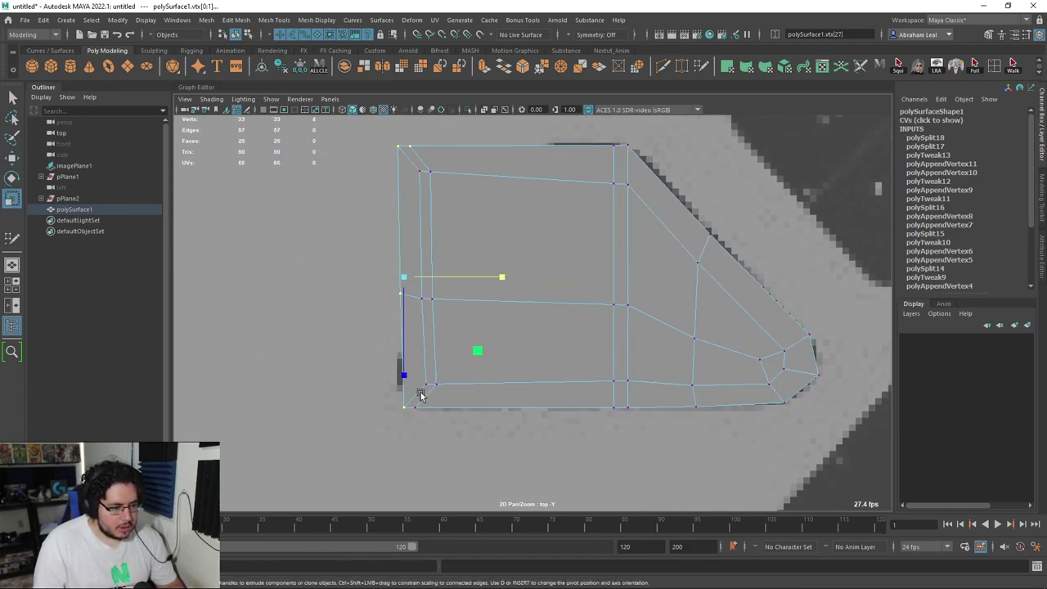
left_click_drag(498, 281, 405, 278)
left_click_drag(415, 126, 406, 156, "ctrl")
left_click_drag(497, 278, 26, 360)
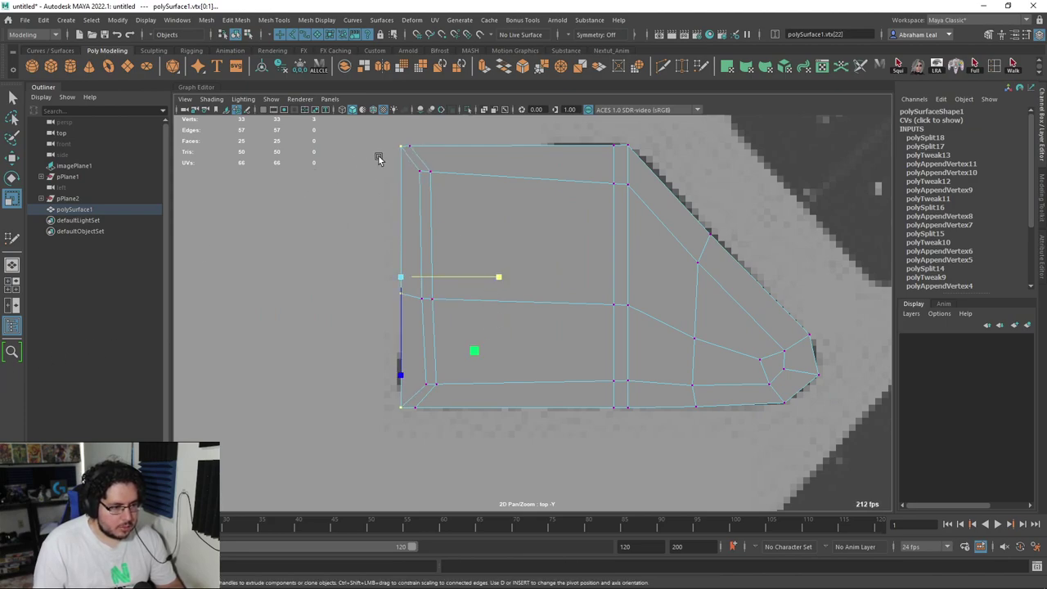
left_click_drag(456, 196, 427, 401)
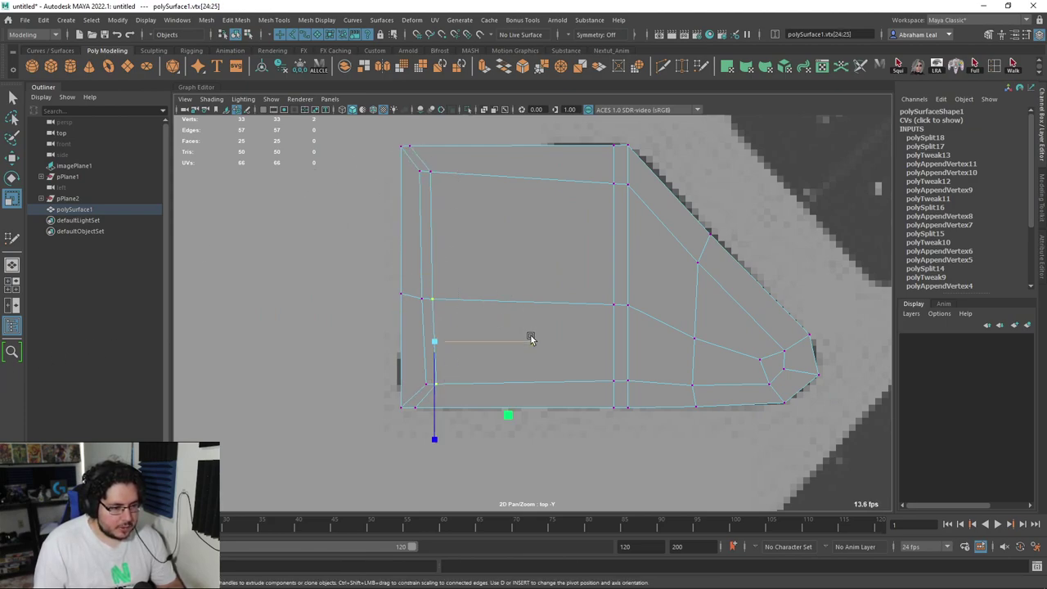
left_click_drag(412, 163, 431, 406)
left_click_drag(502, 278, 257, 324)
key("3")
right_click_drag(670, 268, 713, 237)
Examine the finished block against the surrounding tread blocks in the reference pattern.
scroll(706, 370, "down", 10)
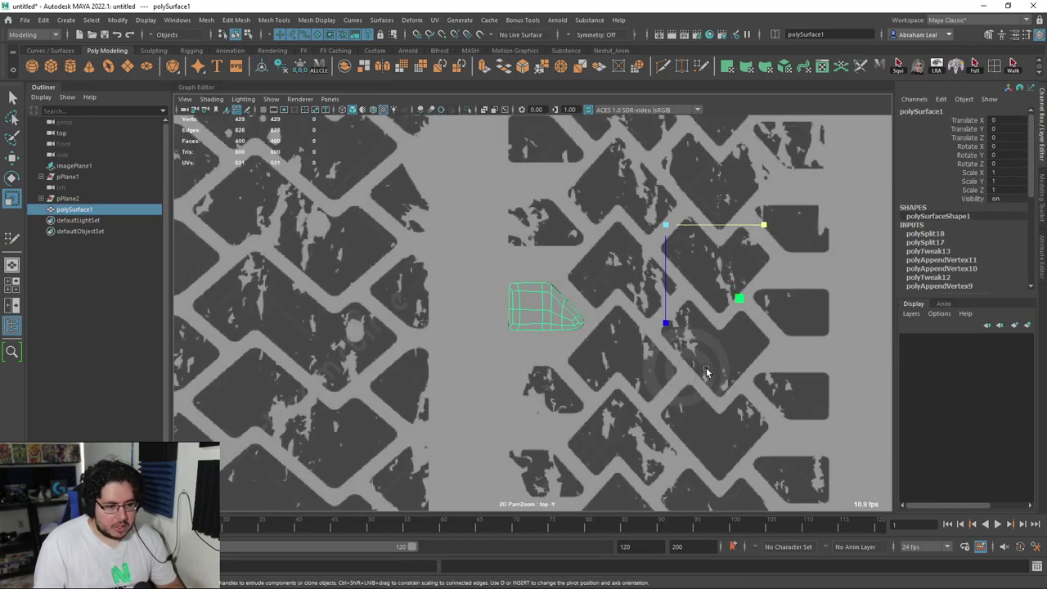
scroll(654, 352, "up", 3)
scroll(601, 306, "down", 3)
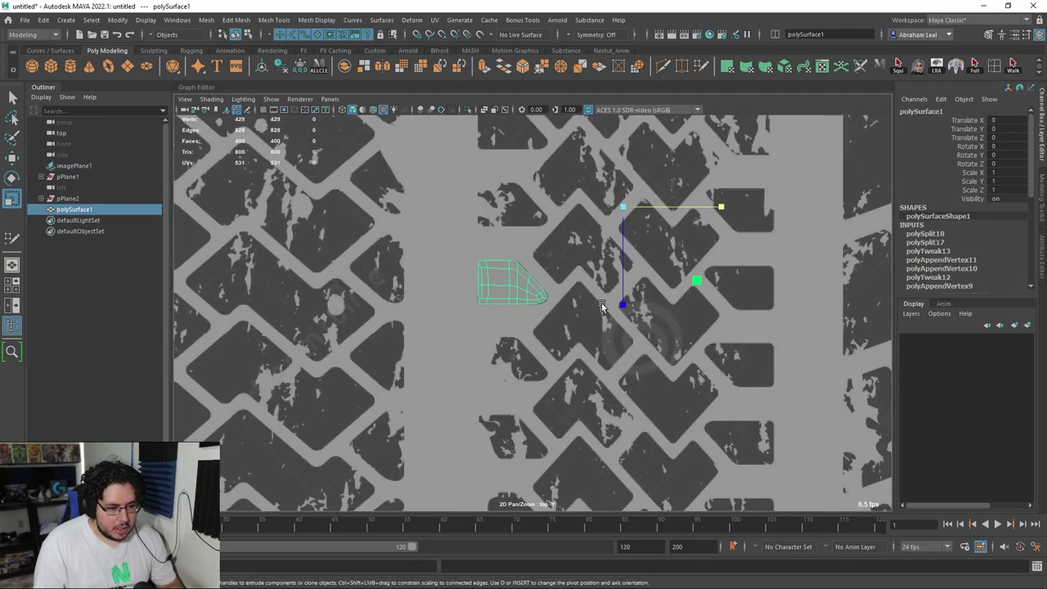
key("q")
middle_click_drag(644, 350, 505, 324, "alt")
scroll(504, 324, "up", 3)
right_click_drag(332, 239, 488, 267, "alt")
scroll(488, 266, "up", 2)
scroll(403, 278, "down", 3)
scroll(392, 278, "up", 3)
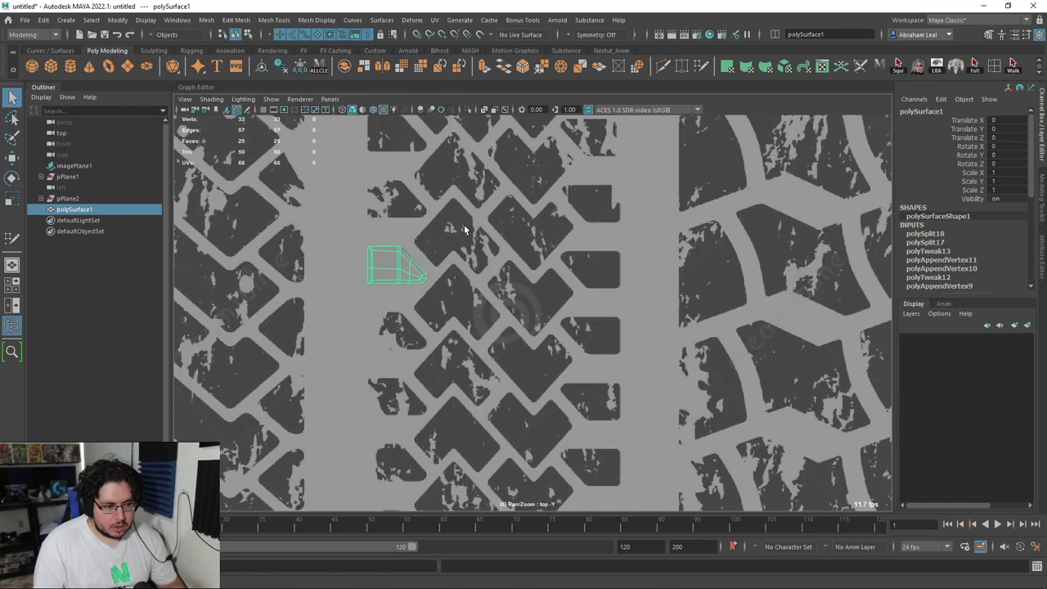
scroll(393, 281, "down", 1)
scroll(392, 281, "up", 3)
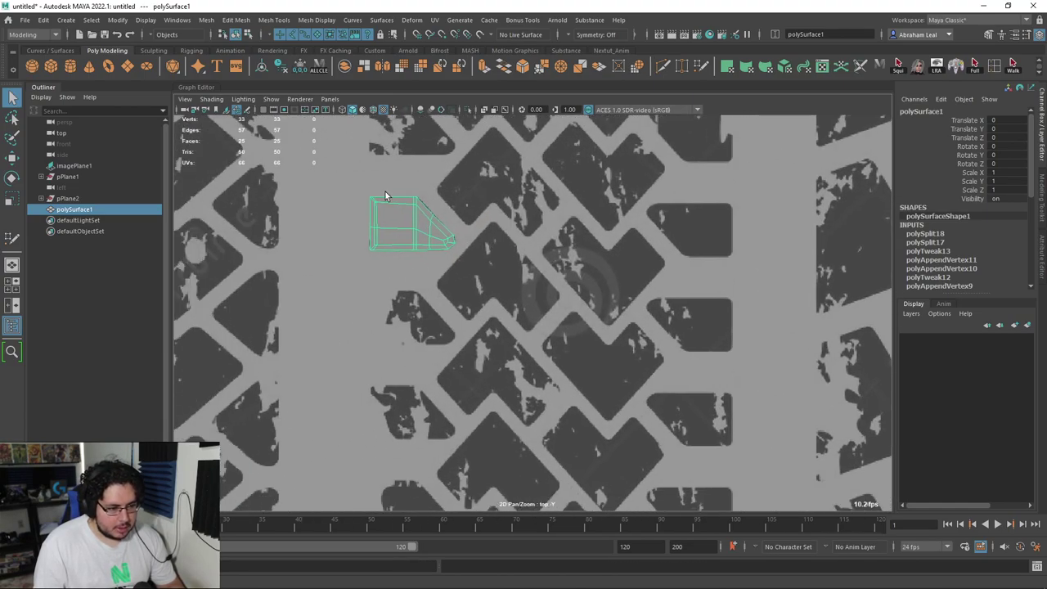
scroll(458, 300, "up", 2)
scroll(559, 298, "down", 3)
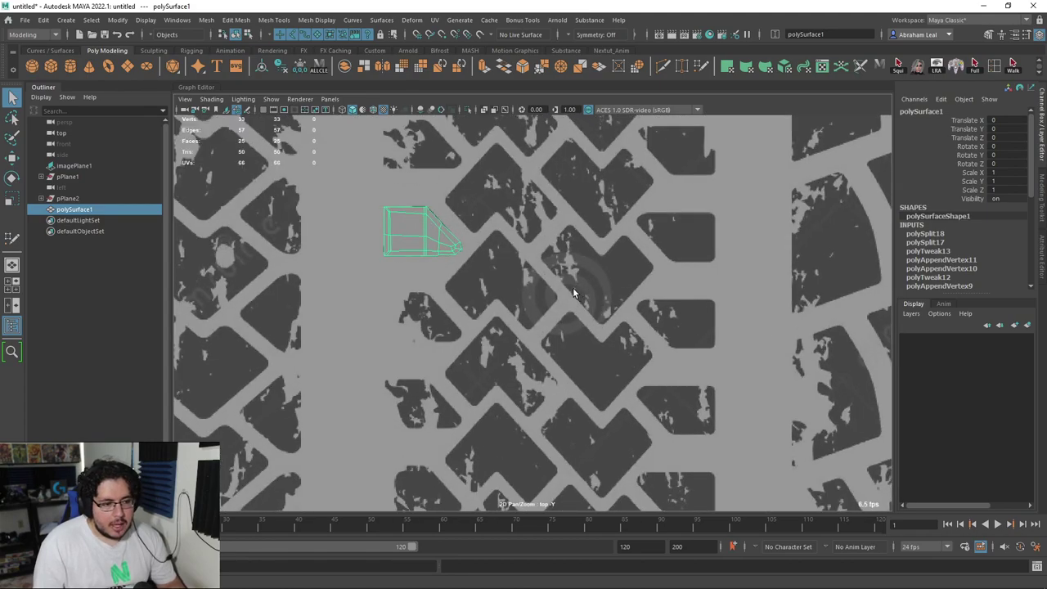
scroll(572, 288, "up", 1)
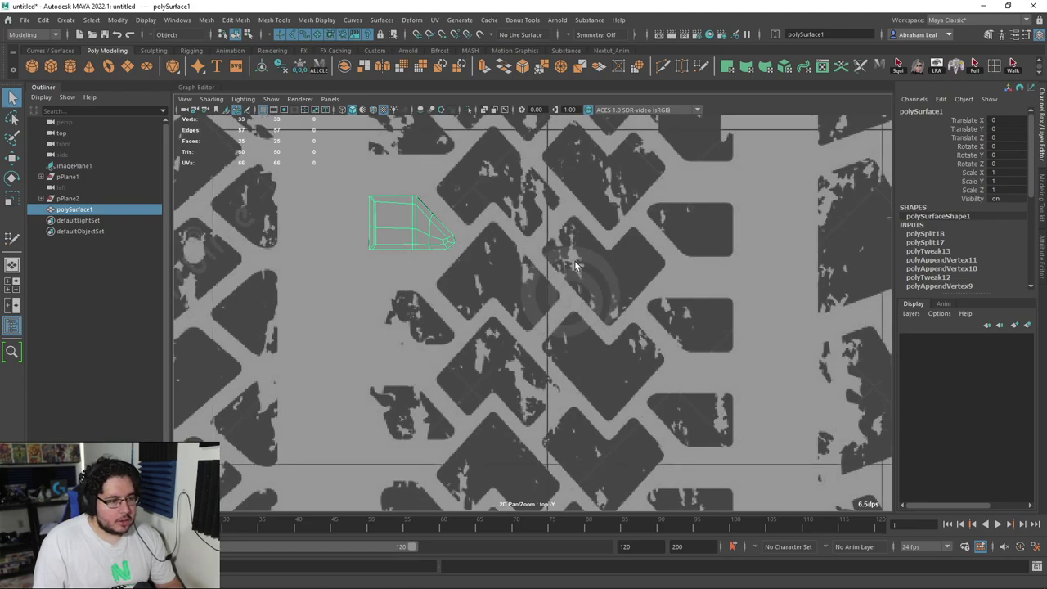
Reset the grid options to their default size and spacing and apply them to the viewport.
scroll(568, 263, "down", 2)
scroll(576, 273, "down", 2)
scroll(572, 269, "up", 1)
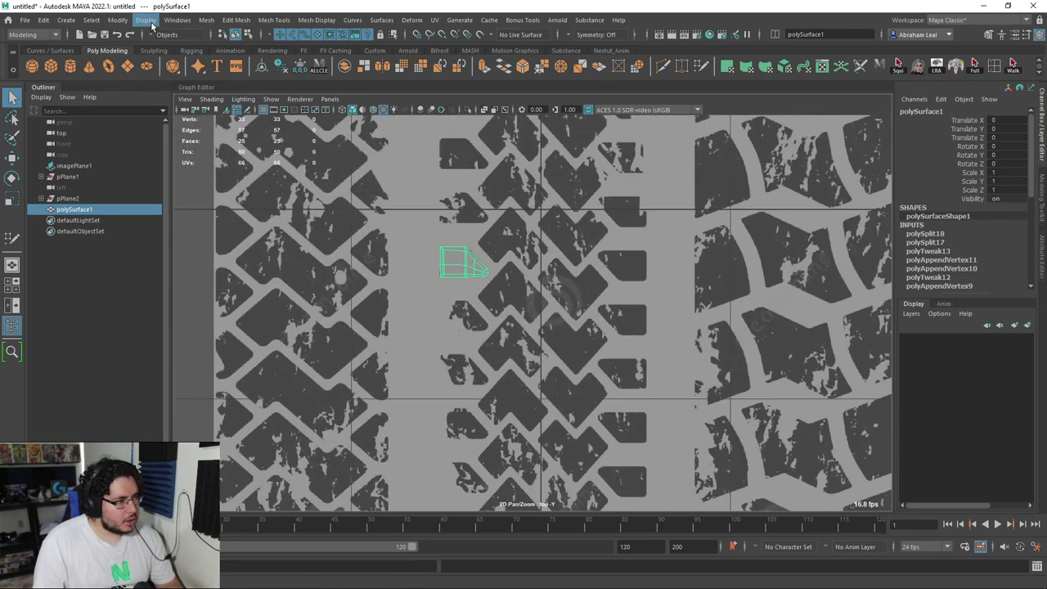
left_click(146, 20)
left_click(334, 50)
left_click(145, 135)
left_click(168, 156)
left_click(283, 310)
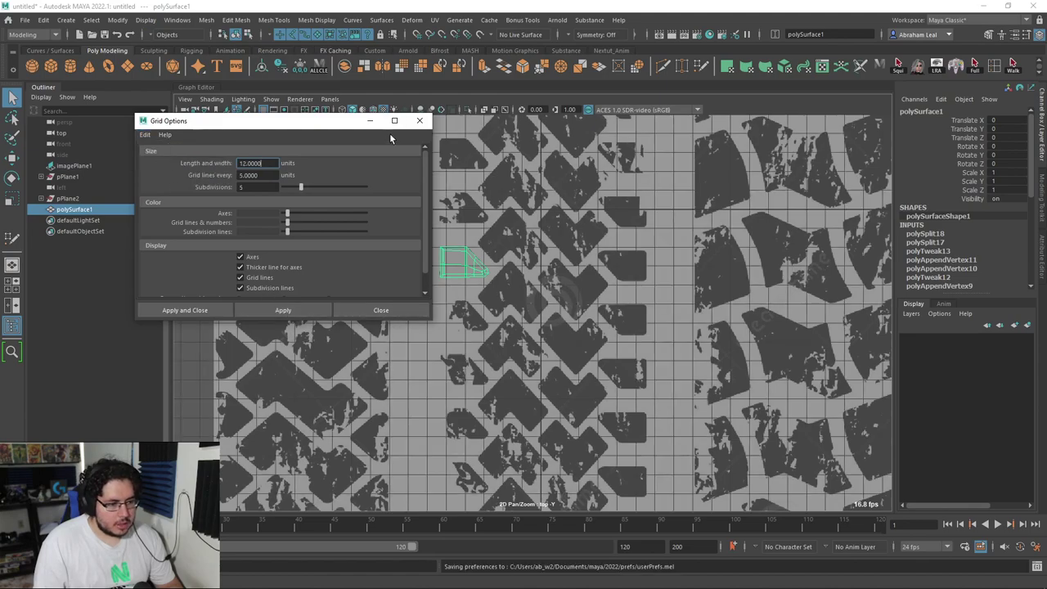
left_click(419, 121)
scroll(465, 228, "up", 3)
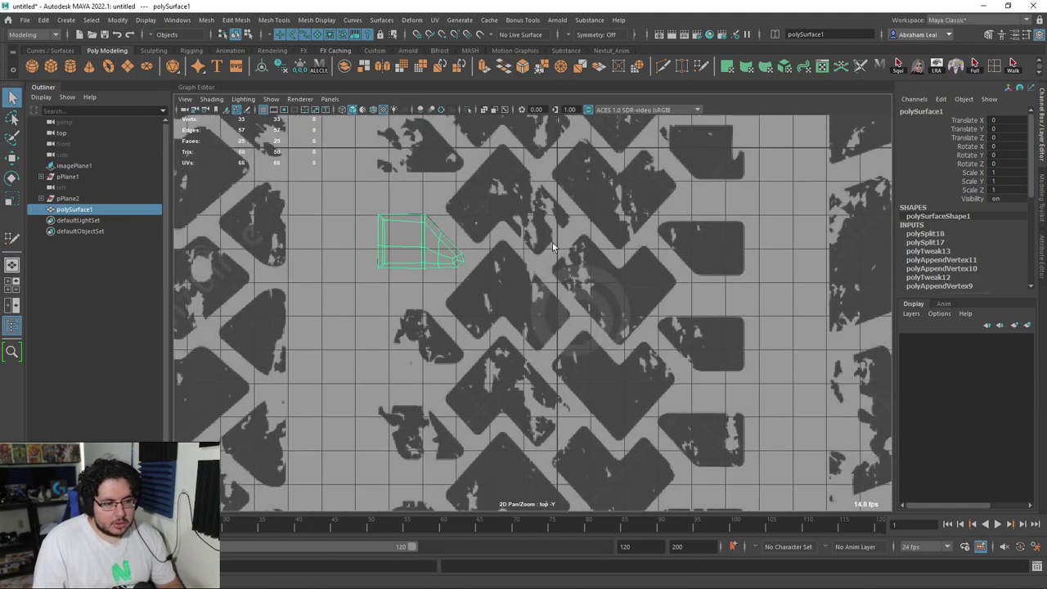
Snap the vertices along the tread block's upper edge to the nearest horizontal grid line.
middle_click_drag(539, 243, 502, 239, "alt")
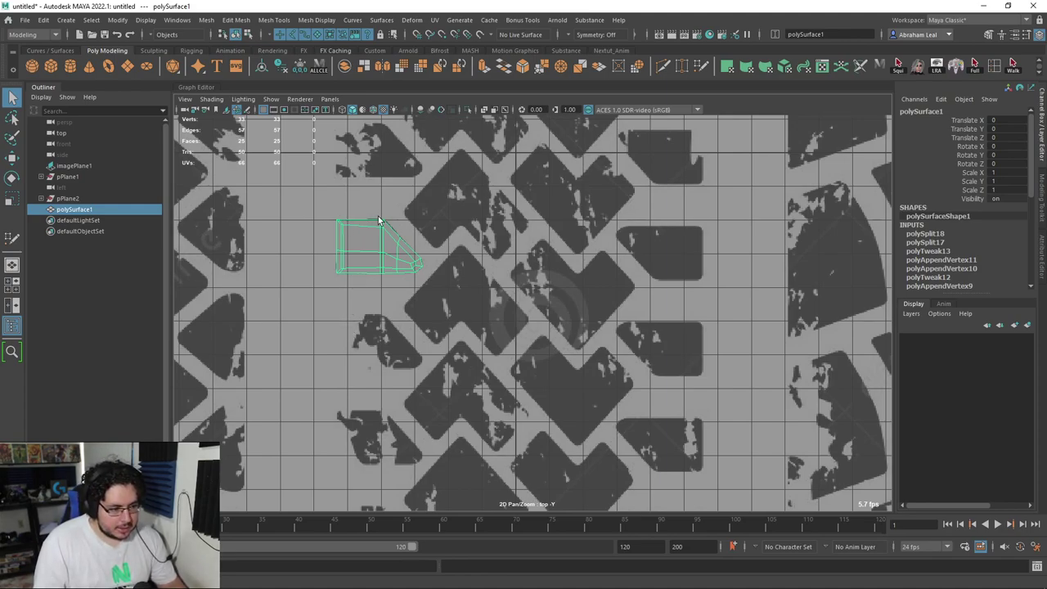
scroll(347, 223, "up", 5)
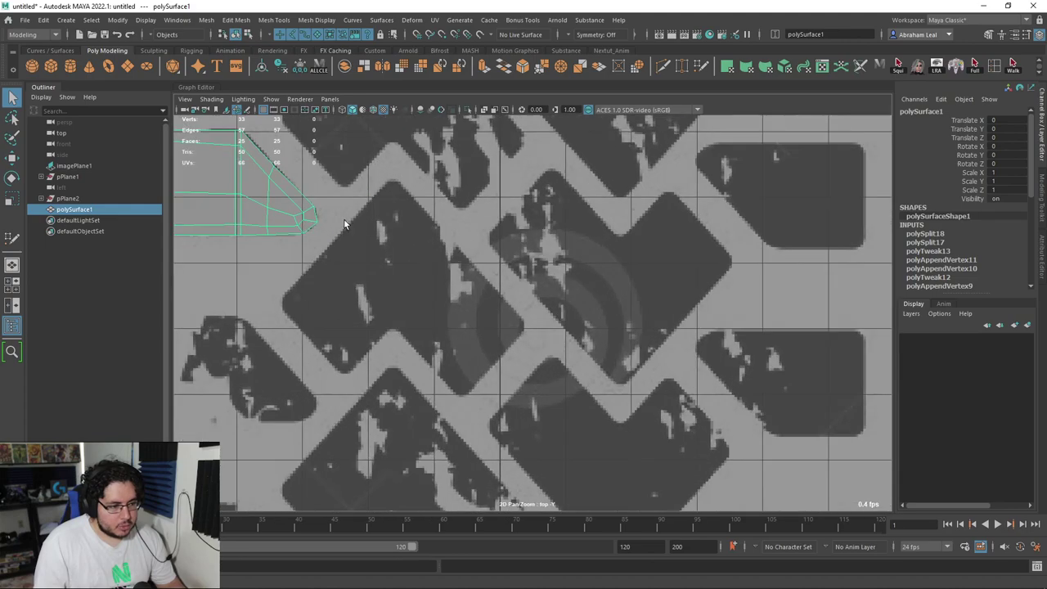
scroll(552, 278, "down", 3)
middle_click_drag(374, 226, 675, 329, "alt")
scroll(676, 329, "up", 4)
scroll(674, 328, "up", 5)
right_click(518, 196)
right_click_drag(530, 216, 412, 197)
left_click_drag(600, 179, 127, 221)
key("r")
scroll(388, 202, "down", 7)
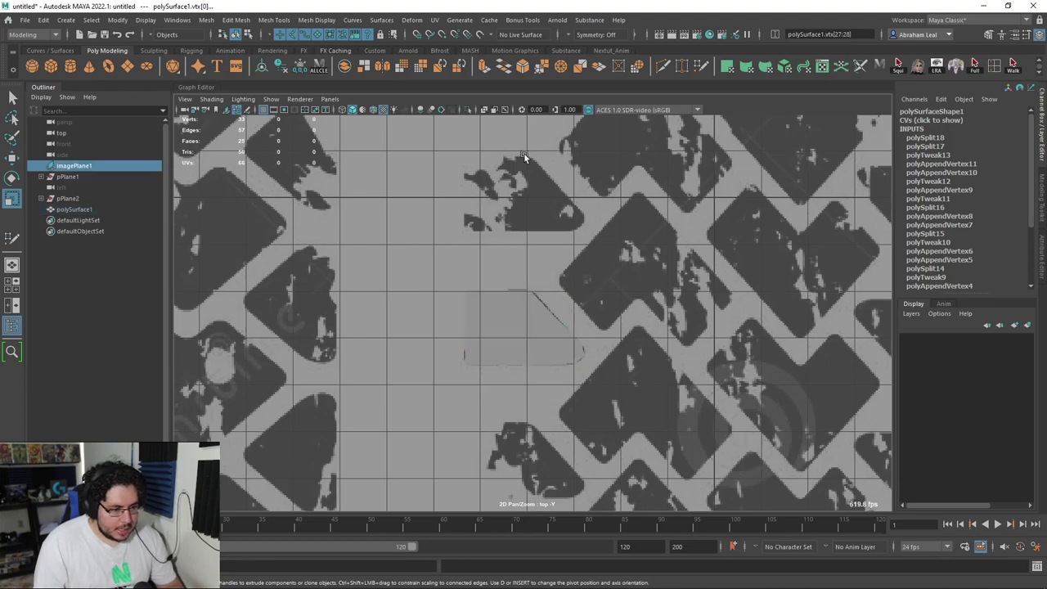
scroll(512, 324, "up", 3)
left_click_drag(574, 226, 358, 273)
scroll(418, 292, "up", 3)
key("w")
key("x")
left_click_drag(421, 340, 400, 248)
left_click(571, 212)
left_click(483, 253)
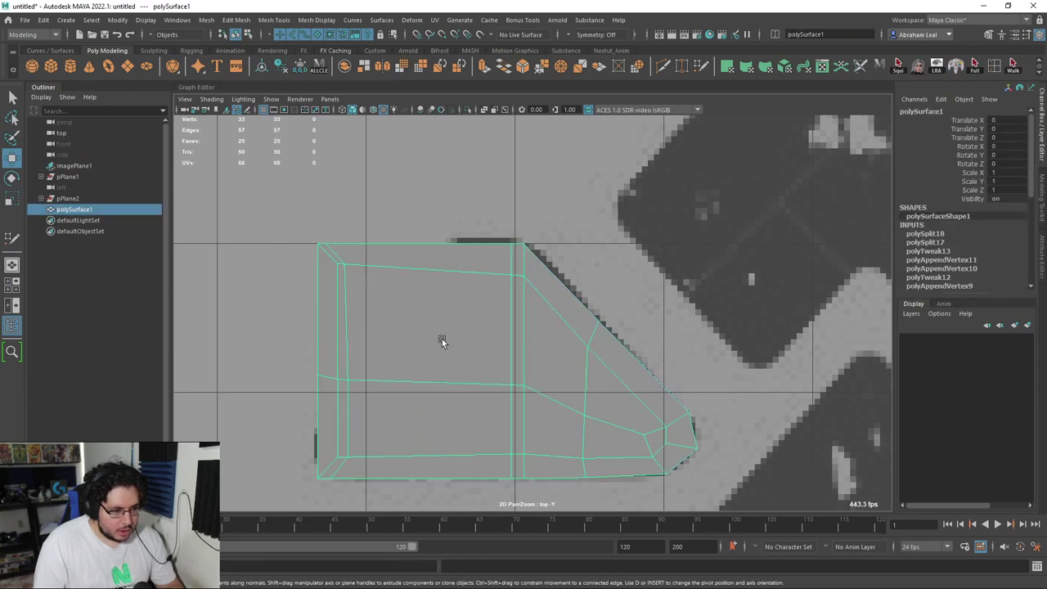
Flatten the row of vertices along the block's lower edge with Scale and return to object mode.
middle_click_drag(548, 400, 550, 277, "alt")
right_click_drag(596, 339, 540, 278)
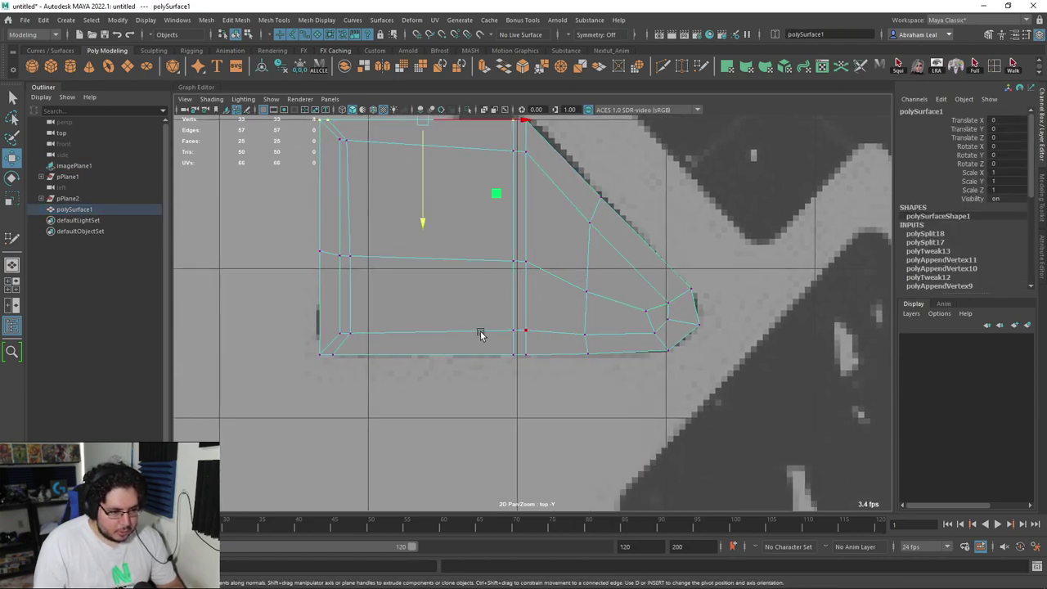
left_click_drag(300, 346, 740, 395)
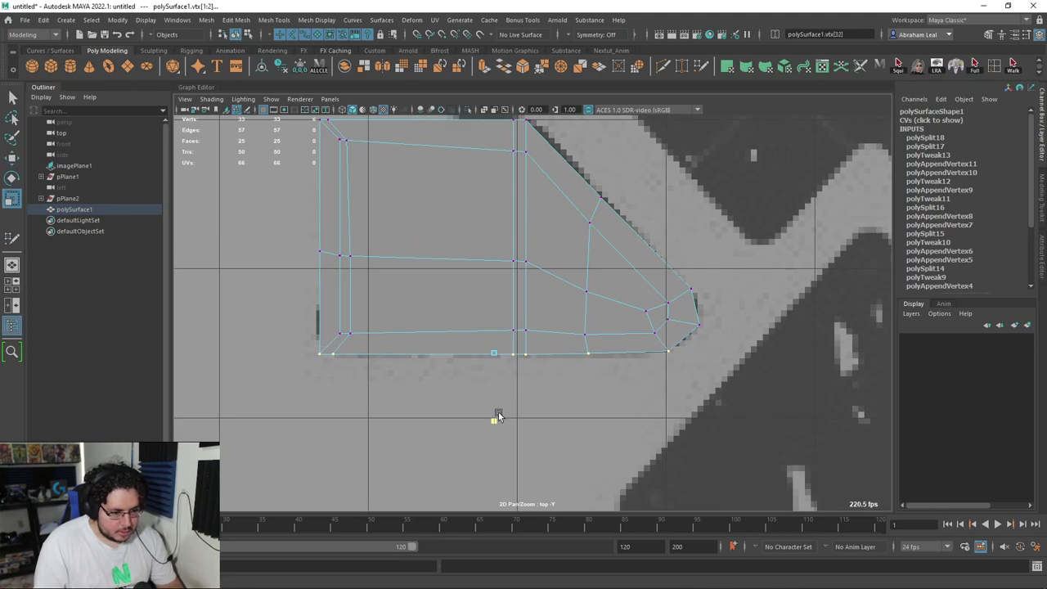
key("F8")
scroll(528, 347, "down", 5)
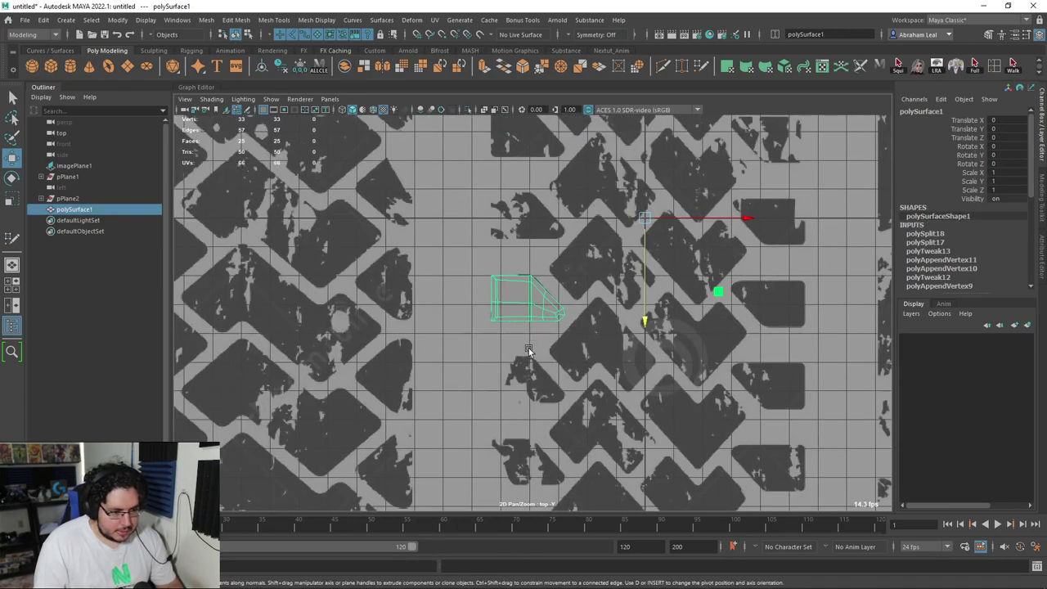
Duplicate the tread block and move the copy far down the same edge column, about 11.41 units in Z.
middle_click_drag(528, 348, 520, 307, "alt")
scroll(520, 307, "up", 2)
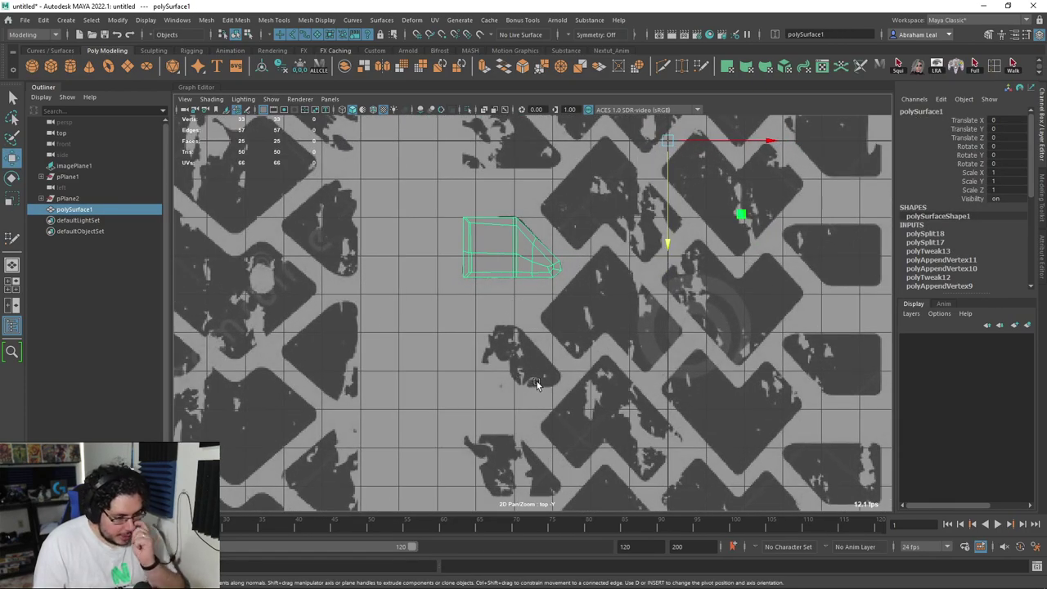
scroll(537, 381, "down", 2)
middle_click_drag(536, 381, 540, 215, "alt")
scroll(544, 275, "down", 2)
middle_click_drag(544, 275, 538, 302, "alt")
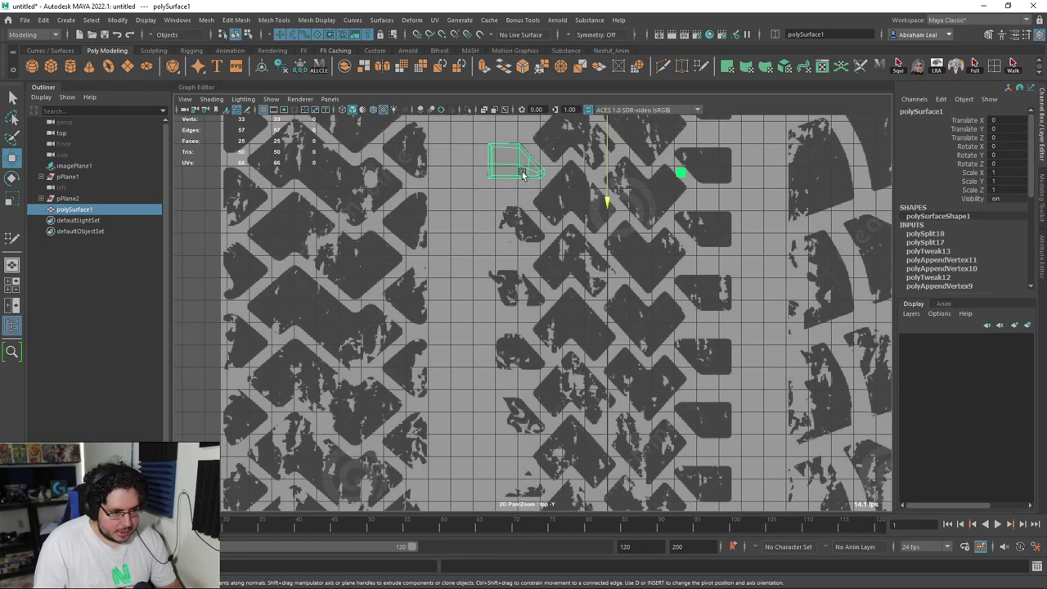
left_click_drag(589, 203, 638, 460)
middle_click_drag(625, 462, 643, 370, "alt")
scroll(624, 352, "up", 4)
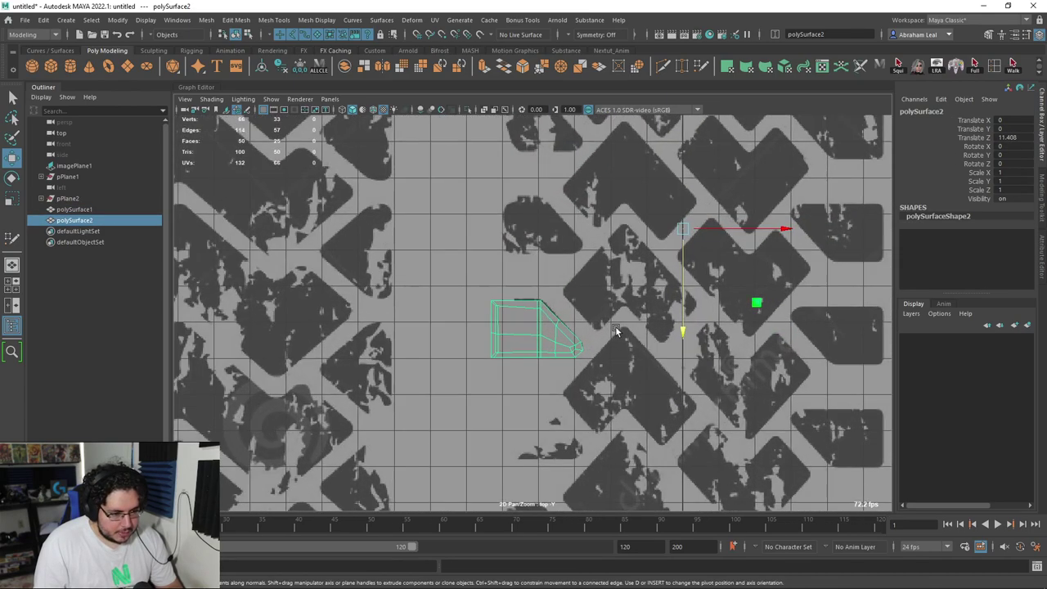
Nudge the copy to a Translate Z of 11.433 and check its lower edge against the grid.
middle_click_drag(623, 335, 613, 364, "alt")
left_click_drag(672, 360, 672, 363)
middle_click_drag(573, 371, 591, 320, "alt")
scroll(589, 323, "up", 12)
middle_click_drag(608, 437, 597, 308, "alt")
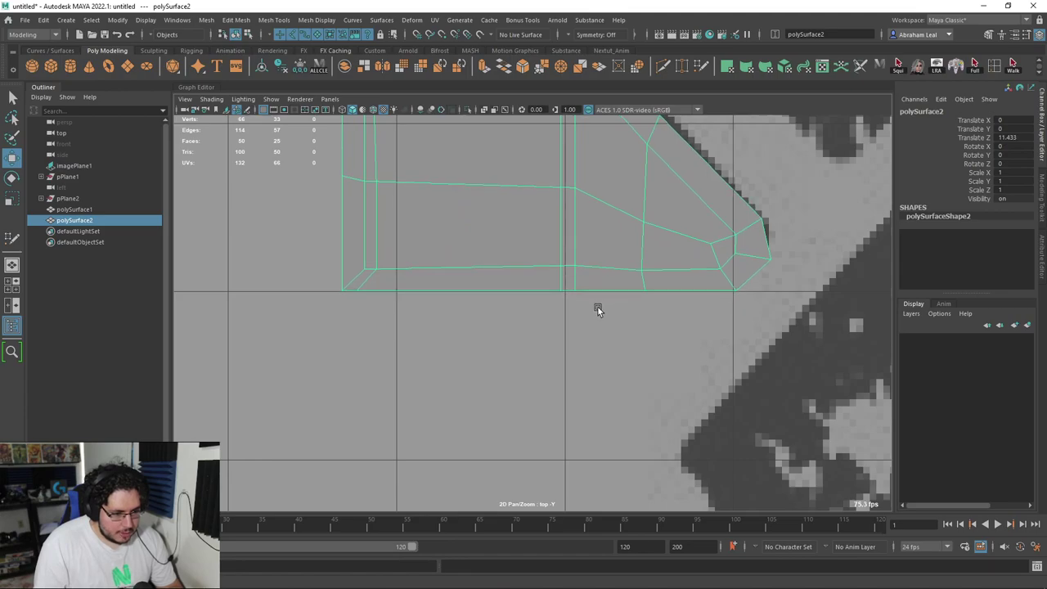
Undo the distant placement of the copied block.
scroll(597, 305, "down", 15)
middle_click_drag(611, 271, 593, 381, "alt")
middle_click_drag(524, 259, 536, 347, "alt")
scroll(545, 336, "up", 3)
key("ctrl+z")
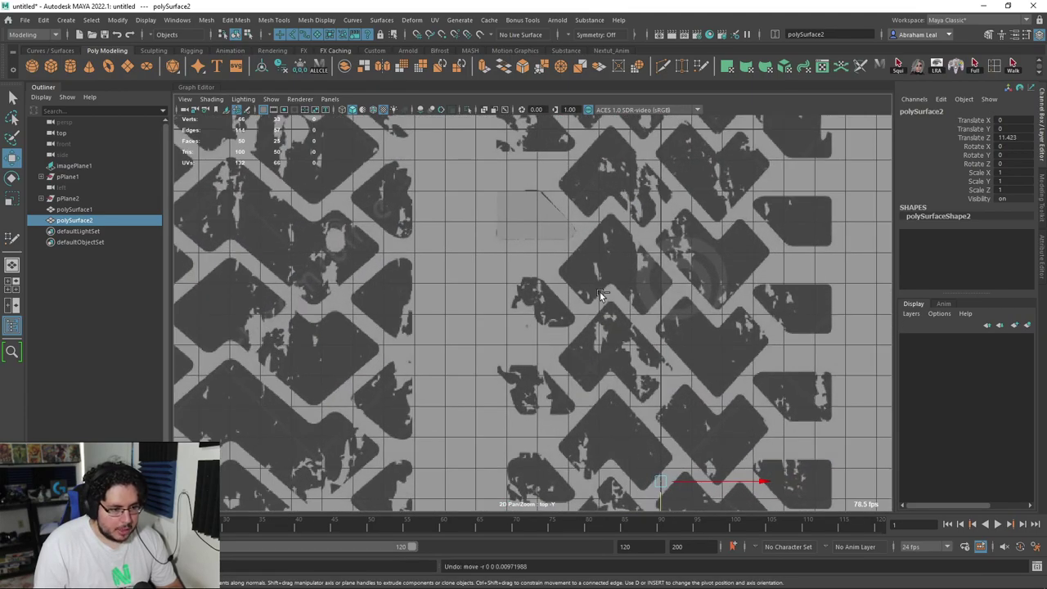
scroll(599, 294, "down", 3)
key("ctrl+z")
Place the copied block over the reference block directly below the original, at a Translate Z of 2.844.
middle_click_drag(596, 488, 603, 351)
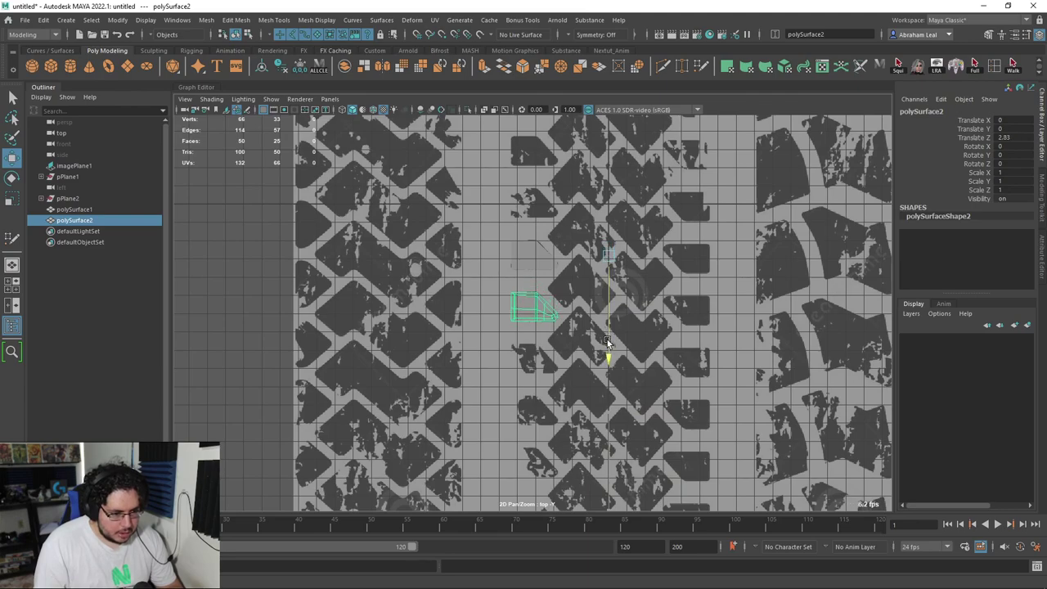
scroll(603, 351, "up", 8)
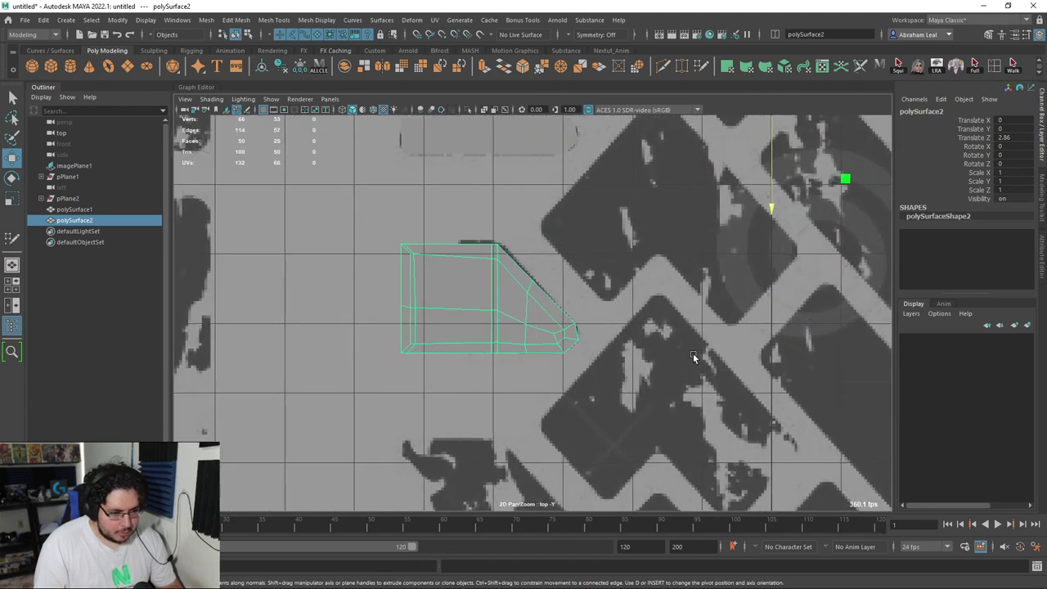
middle_click_drag(758, 203, 773, 205)
scroll(699, 271, "down", 5)
middle_click_drag(699, 271, 536, 299, "alt")
Center the copy's pivot, duplicate it toward the opposite edge column, and set the duplicate's Rotate Y to 180.
left_click(264, 68)
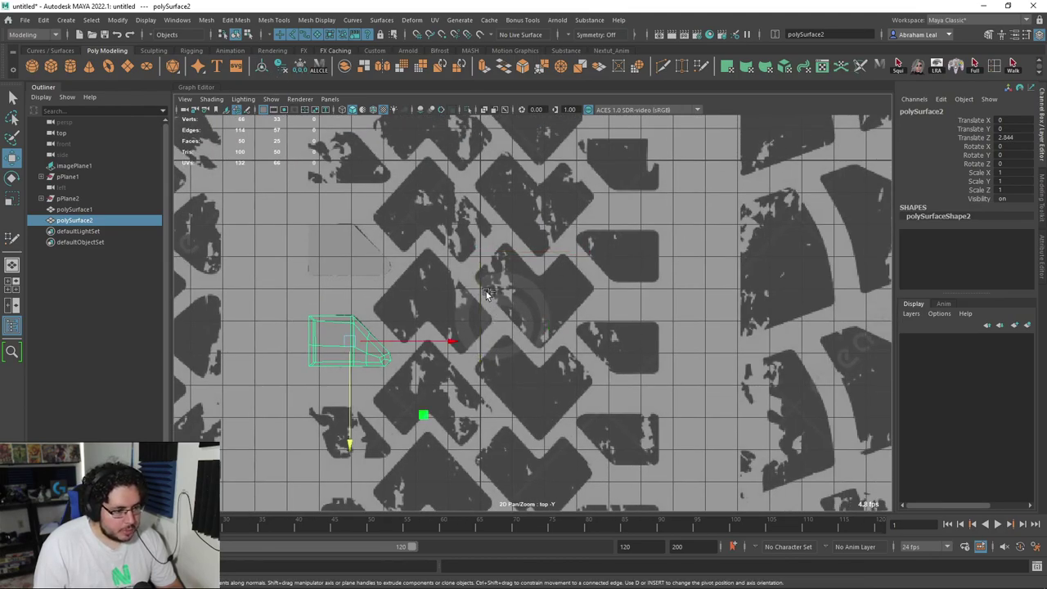
key("ctrl+d")
left_click_drag(452, 341, 684, 436)
key("e")
left_click(1006, 156)
type("180")
key("Return")
Align the rotated duplicate with the matching block in the opposite edge column, at a Translate X of 8.319.
middle_click_drag(667, 320, 616, 283, "alt")
scroll(615, 283, "up", 4)
key("w")
left_click_drag(712, 304, 659, 320)
left_click_drag(581, 367, 571, 390)
key("ctrl+z")
middle_click_drag(416, 307, 509, 316, "alt")
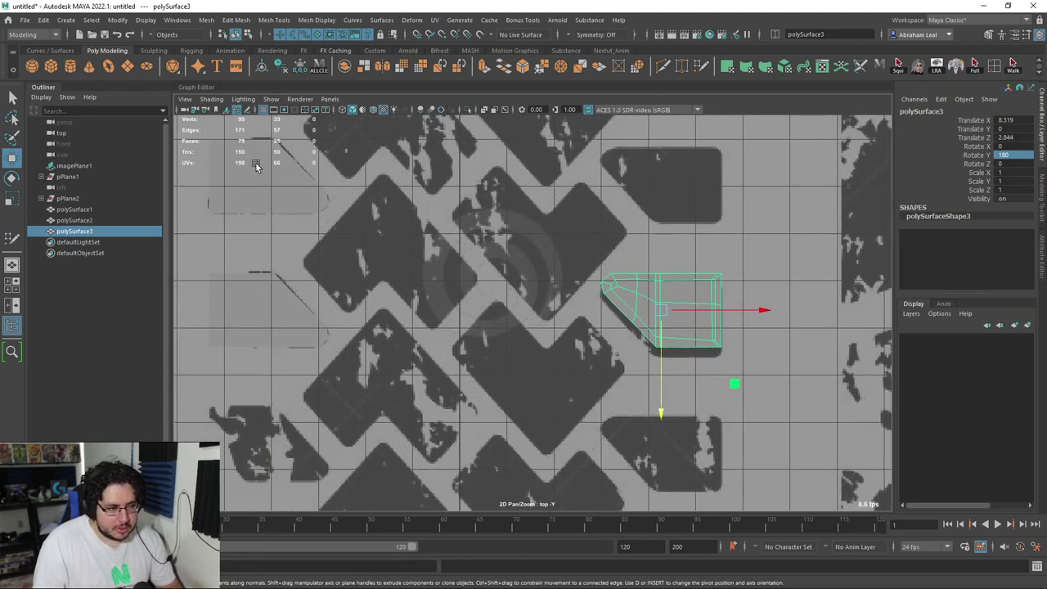
left_click(256, 314)
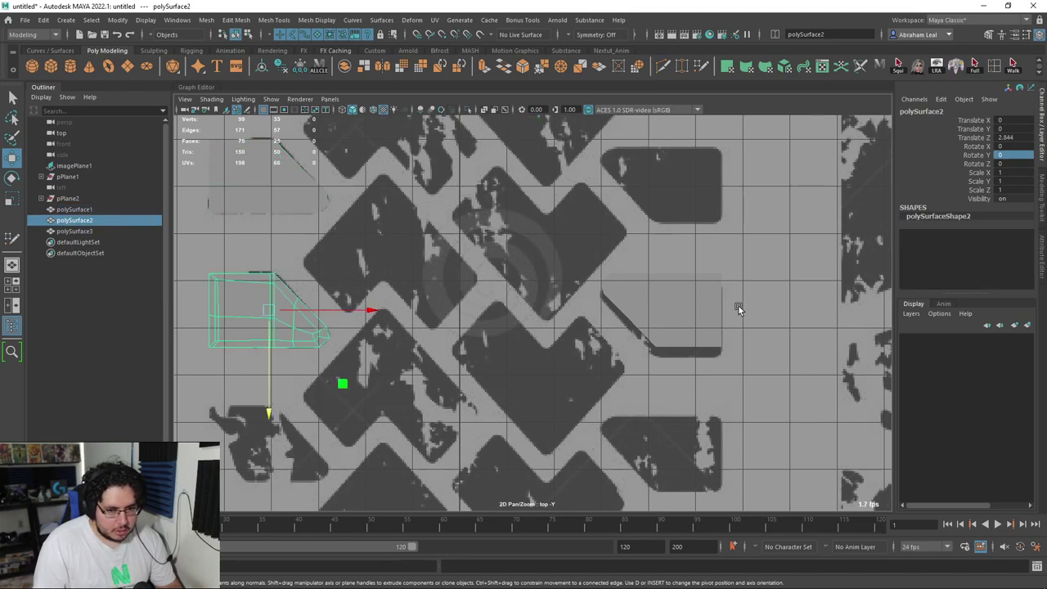
left_click(689, 304)
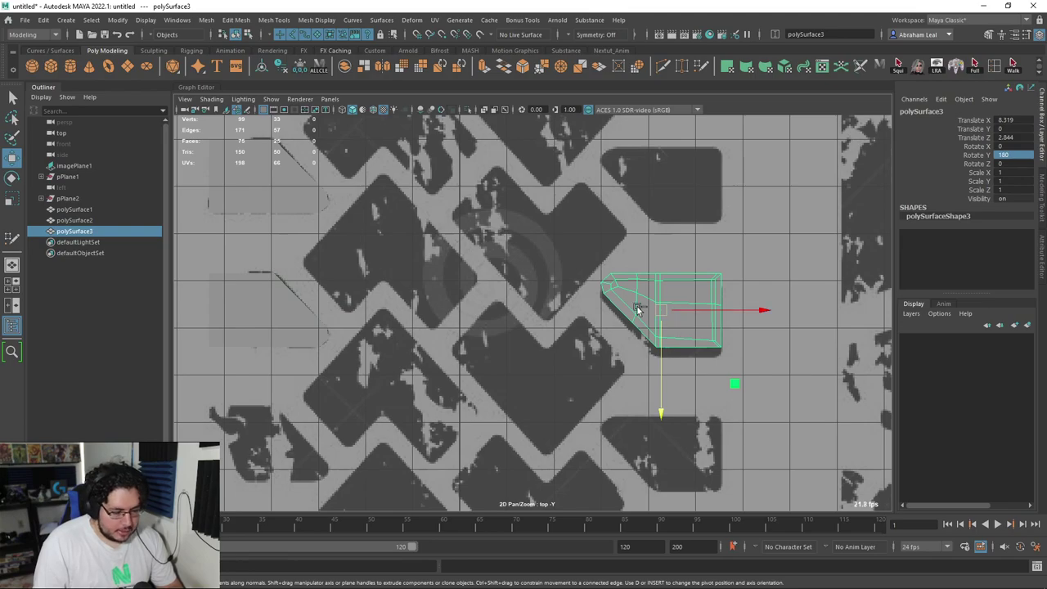
Duplicate the original block with a centered pivot, move it across to X 8.594, and set its Rotate Y to 180.
left_click(275, 183)
key("ctrl+d")
left_click(261, 65)
left_click_drag(369, 179, 774, 182)
key("e")
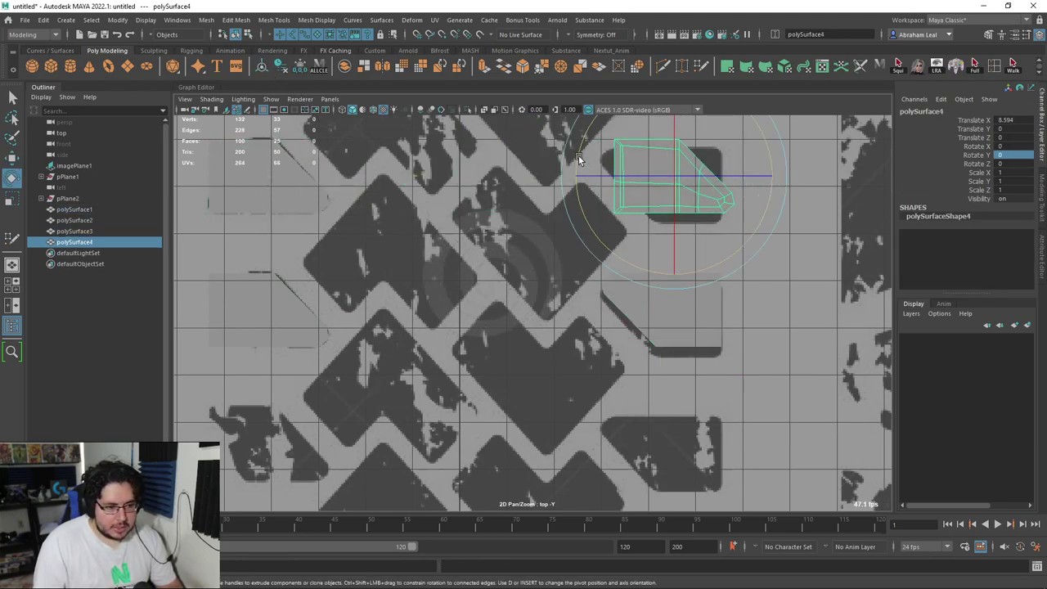
left_click_drag(578, 156, 833, 261)
left_click(1019, 155)
type("180")
key("Return")
Select all four edge blocks and combine them into a single mesh.
scroll(833, 252, "up", 5)
middle_click_drag(755, 176, 618, 474, "alt")
scroll(630, 282, "up", 3)
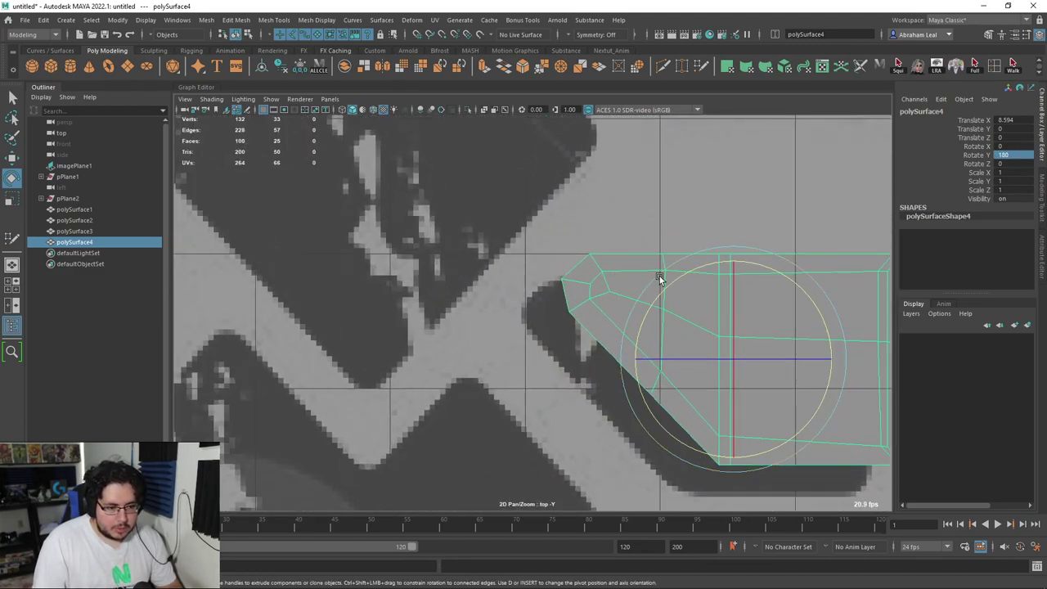
scroll(379, 305, "down", 8)
middle_click_drag(381, 307, 560, 295, "alt")
scroll(431, 280, "up", 3)
middle_click_drag(721, 359, 515, 321, "alt")
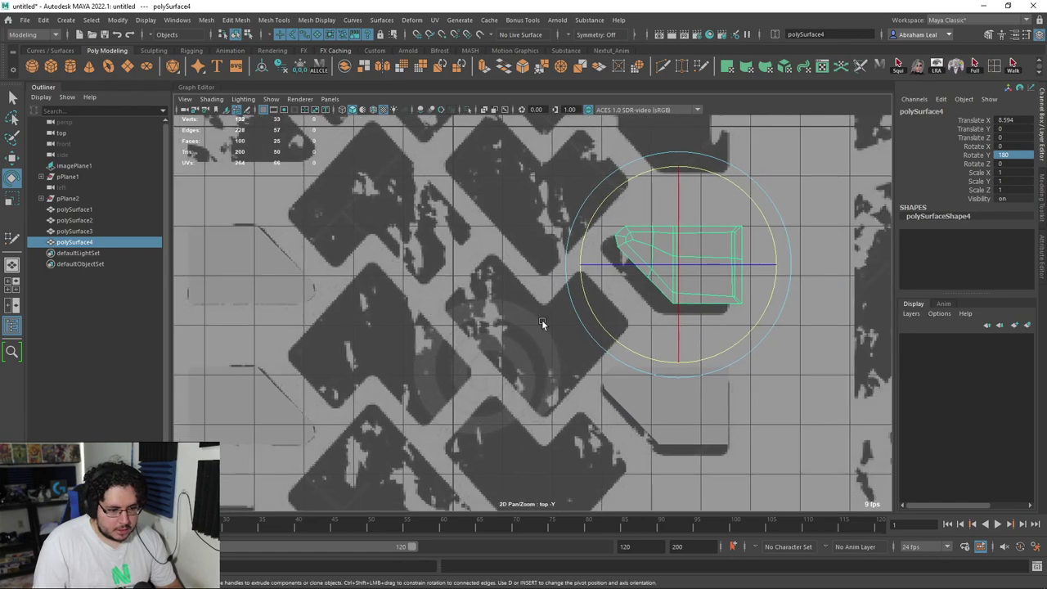
scroll(484, 321, "down", 3)
left_click(449, 329)
left_click_drag(581, 228, 372, 380)
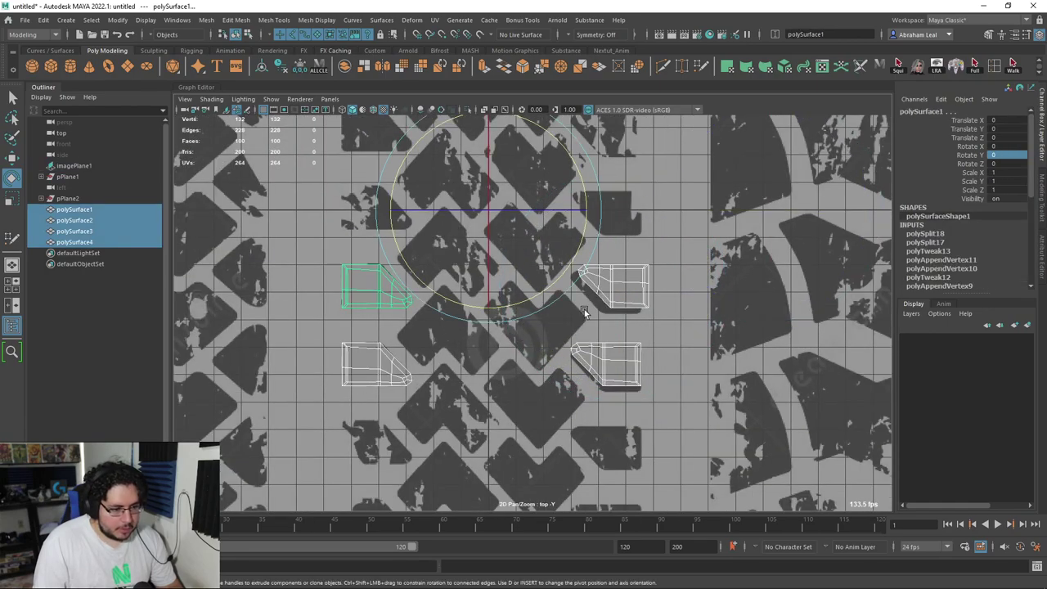
left_click(346, 72)
left_click(767, 296)
Create a four-sided polygon inside the outer arm of the central V-shaped block beside the original edge blocks.
scroll(615, 336, "up", 3)
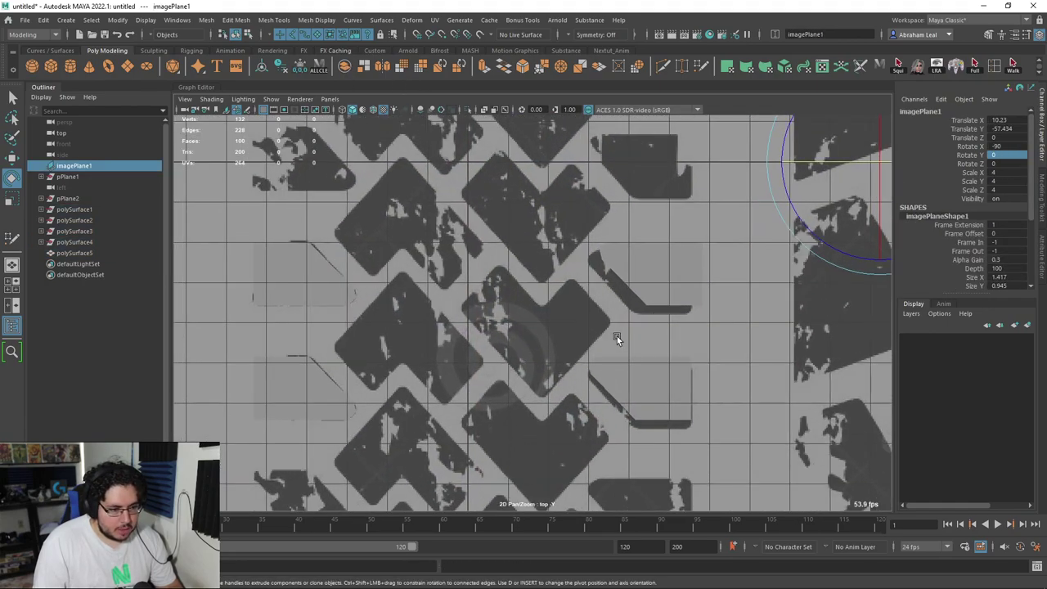
middle_click_drag(613, 337, 678, 306, "alt")
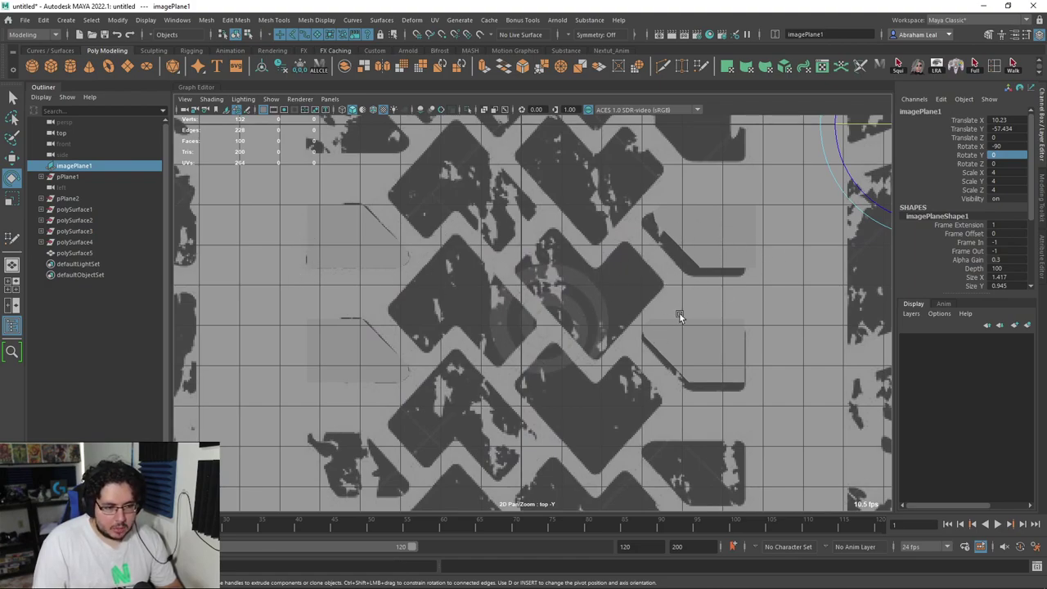
scroll(579, 318, "up", 2)
middle_click_drag(584, 324, 661, 312, "alt")
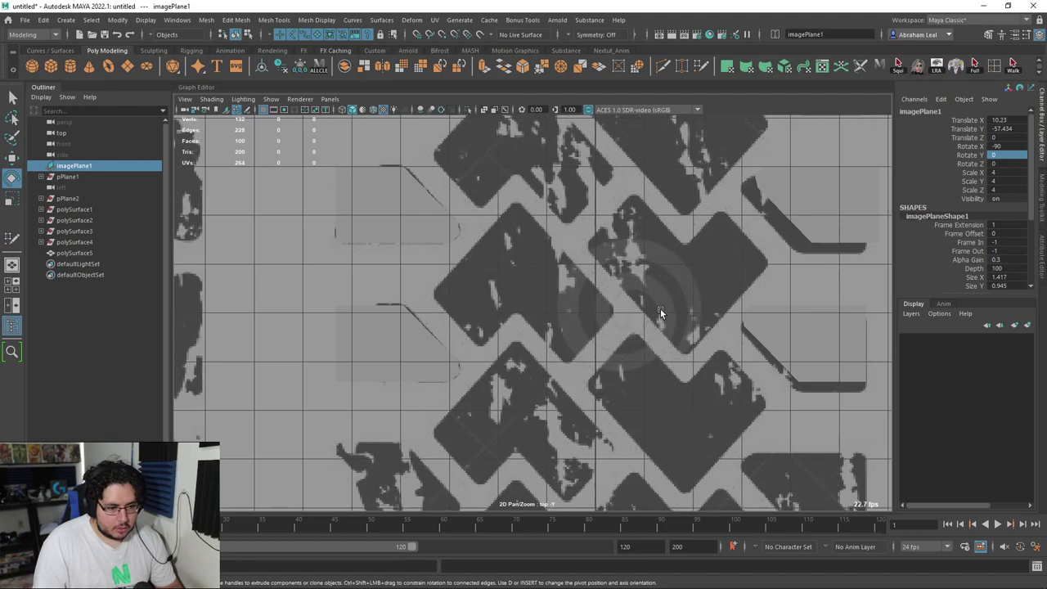
scroll(572, 310, "up", 3)
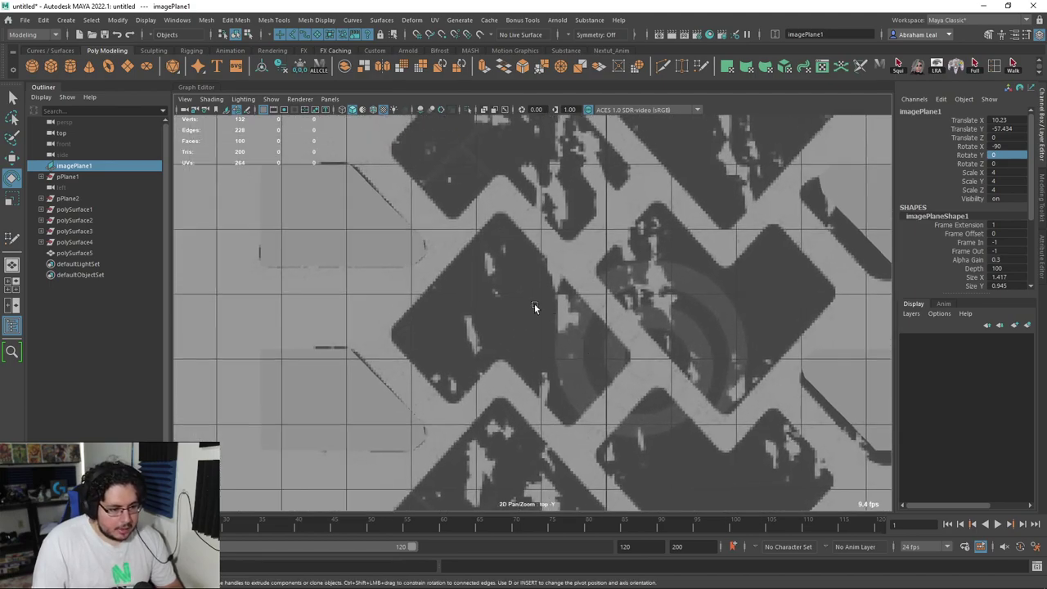
scroll(509, 332, "up", 2)
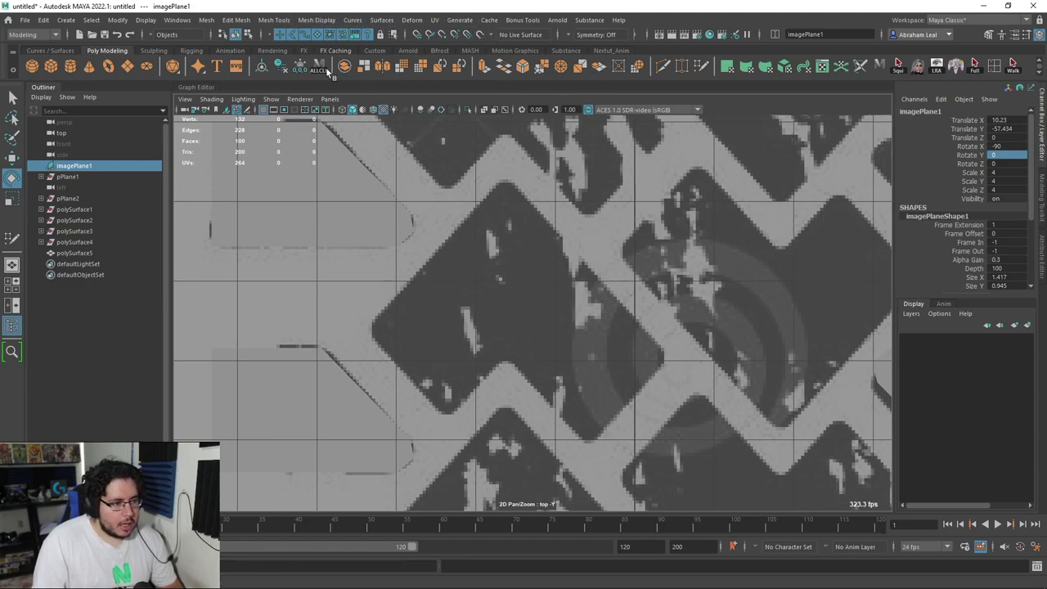
left_click(240, 23)
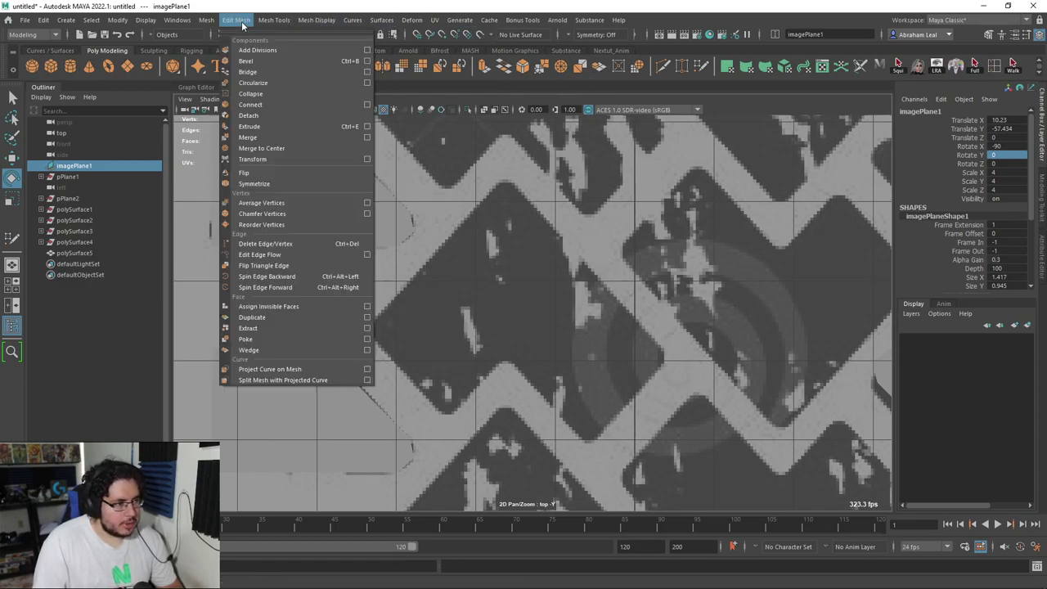
mouse_move(291, 24)
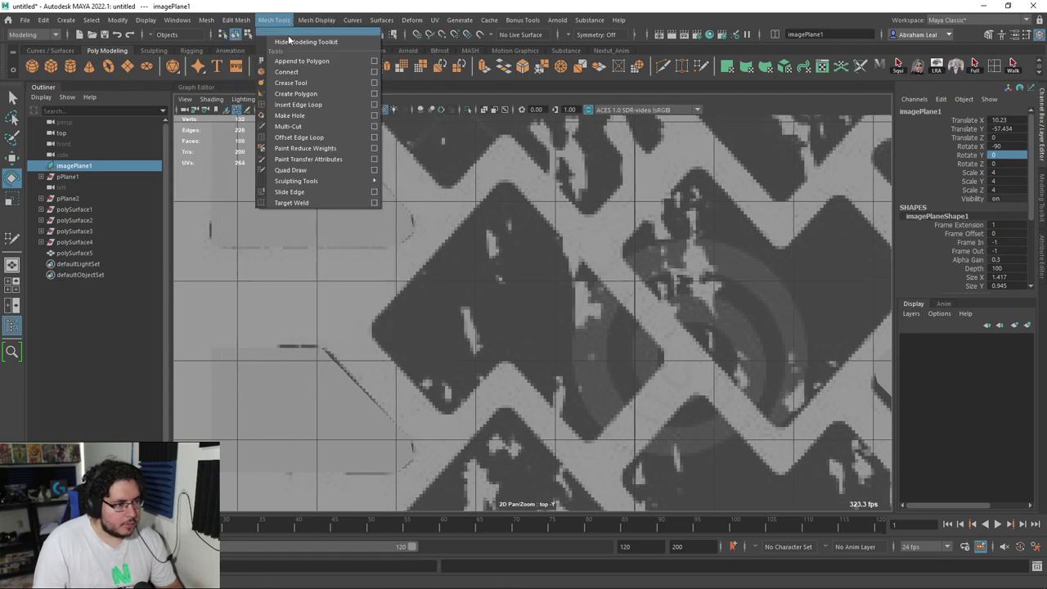
left_click(296, 93)
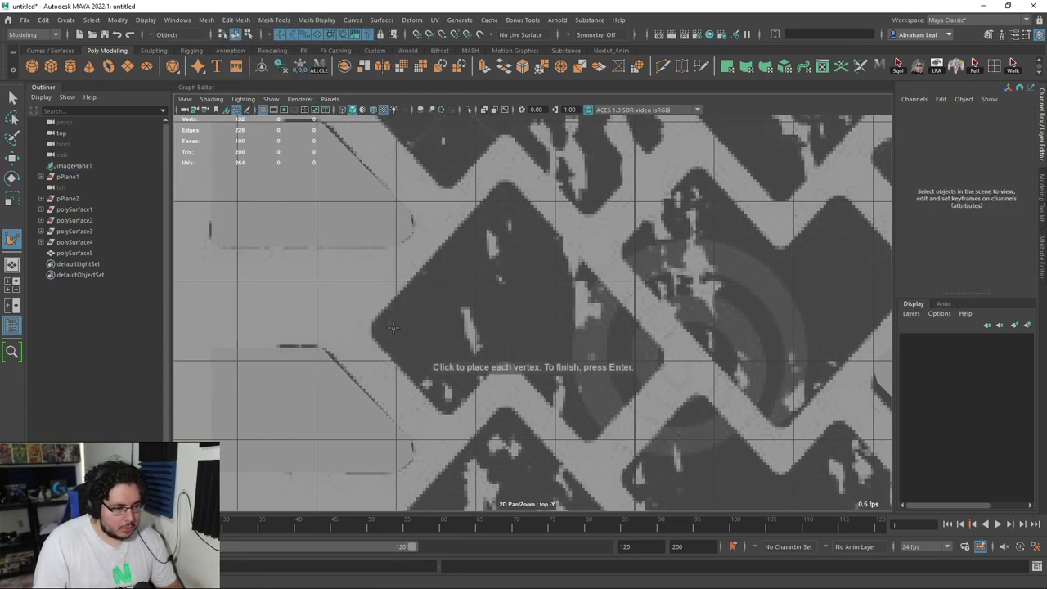
left_click(448, 384)
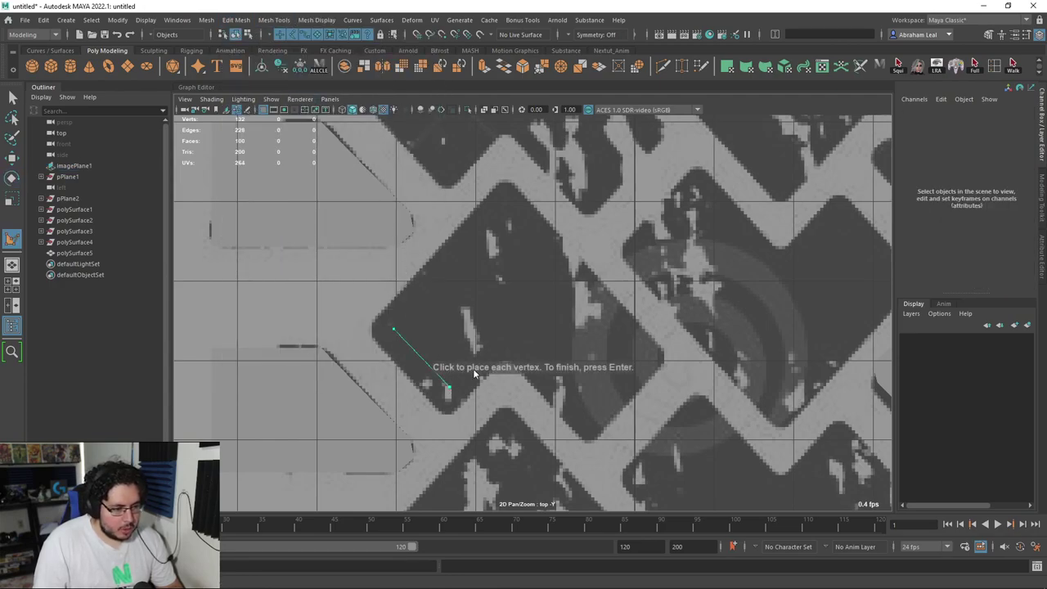
left_click(438, 287)
key("Return")
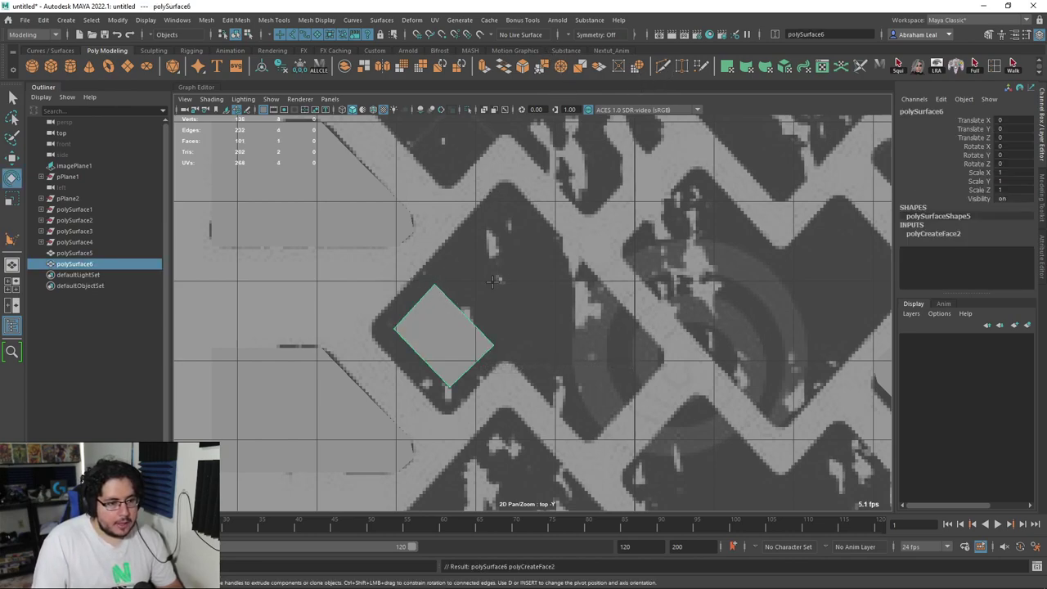
Extend the starting polygon with three more quads, tracing the V-shaped block over its peak and down the longer arm.
left_click(701, 67)
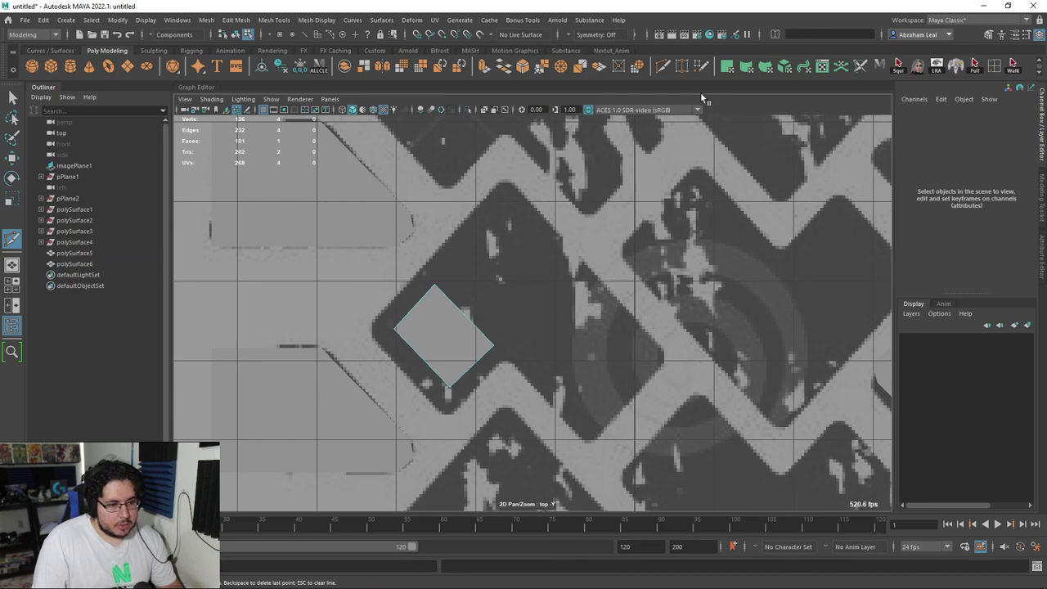
left_click(528, 317)
left_click(486, 298, "shift")
mouse_move(464, 251)
left_mouse_down()
mouse_move(499, 223)
mouse_move(502, 202)
left_mouse_up()
left_click_drag(526, 322, 505, 337)
left_click(588, 291)
left_click(549, 281, "shift")
left_click(646, 335, "shift")
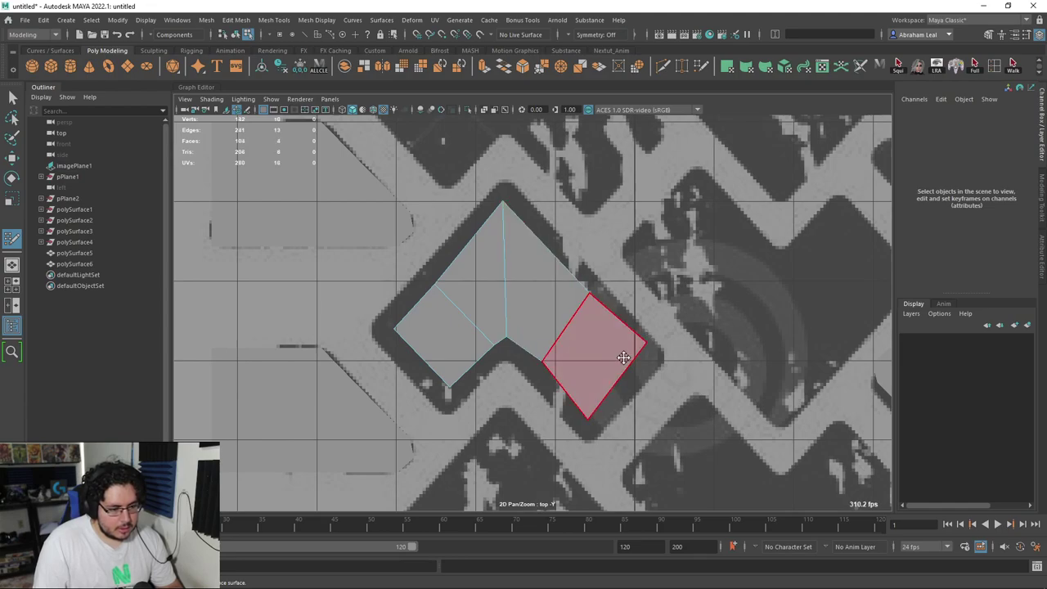
Reposition the vertices along the longer arm so its end and sides follow the outline of the dark reference block.
scroll(523, 336, "down", 5)
scroll(517, 337, "up", 5)
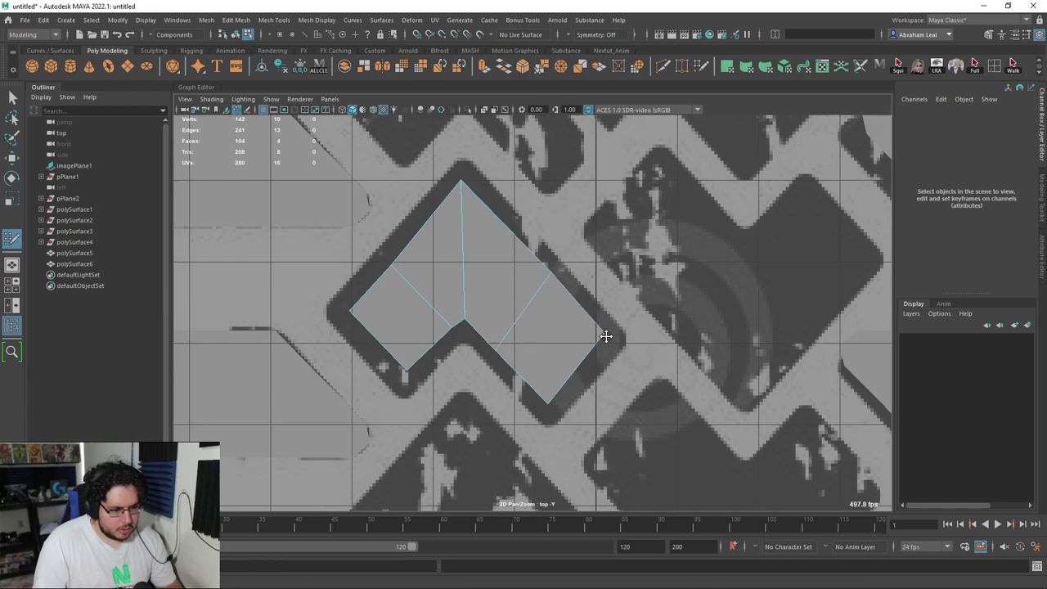
scroll(567, 305, "down", 5)
middle_click_drag(568, 306, 584, 261, "alt")
scroll(586, 327, "up", 3)
scroll(586, 335, "up", 2)
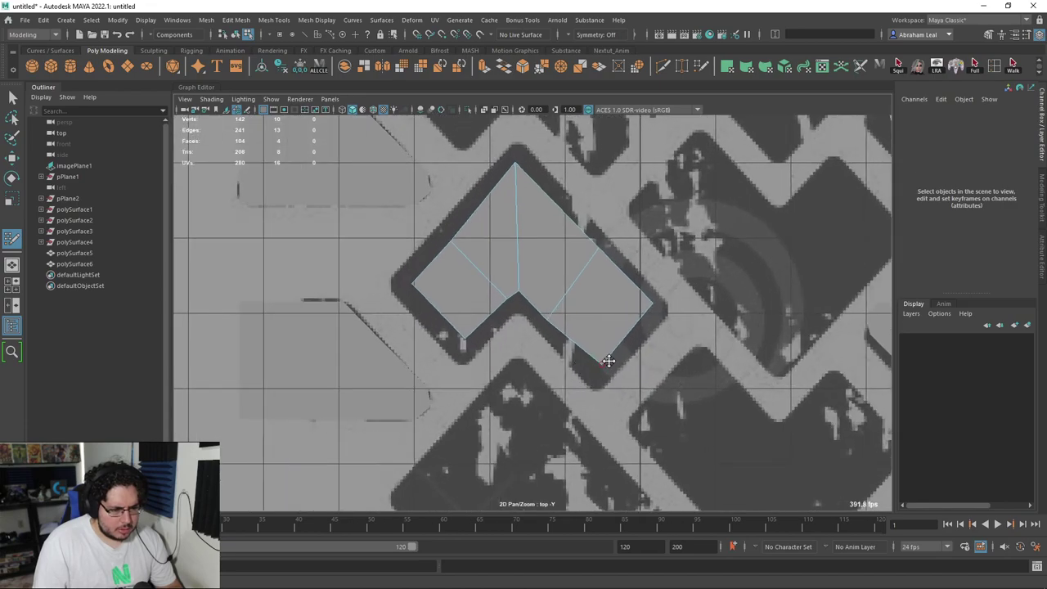
left_click_drag(646, 303, 652, 309)
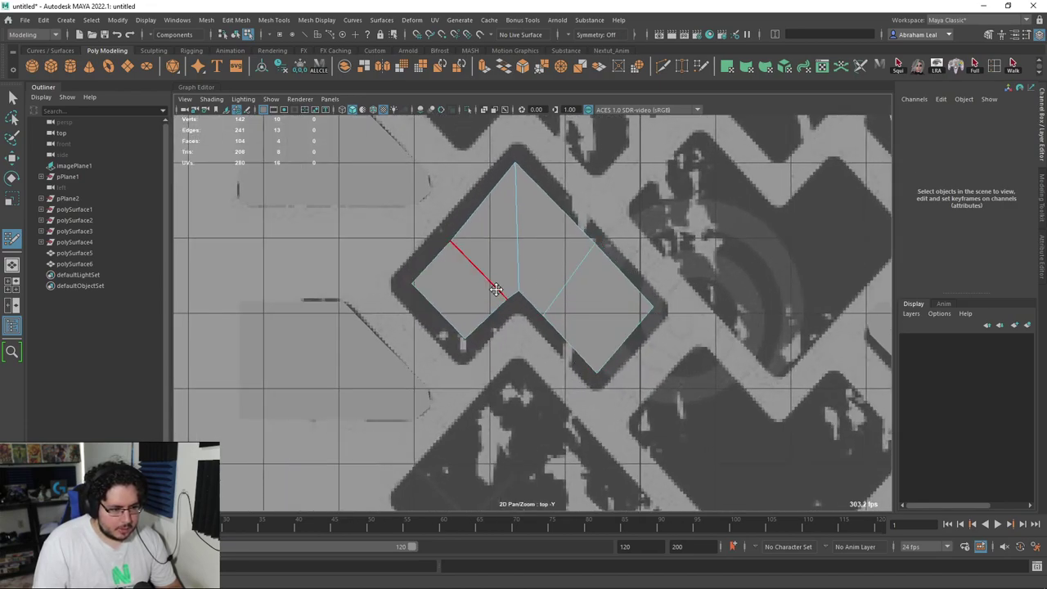
Extrude all border edges of the V-shaped mesh outward with an Offset of 0.2 and check the smoothed shape.
key("q")
right_click_drag(500, 221, 488, 199)
double_click(488, 199)
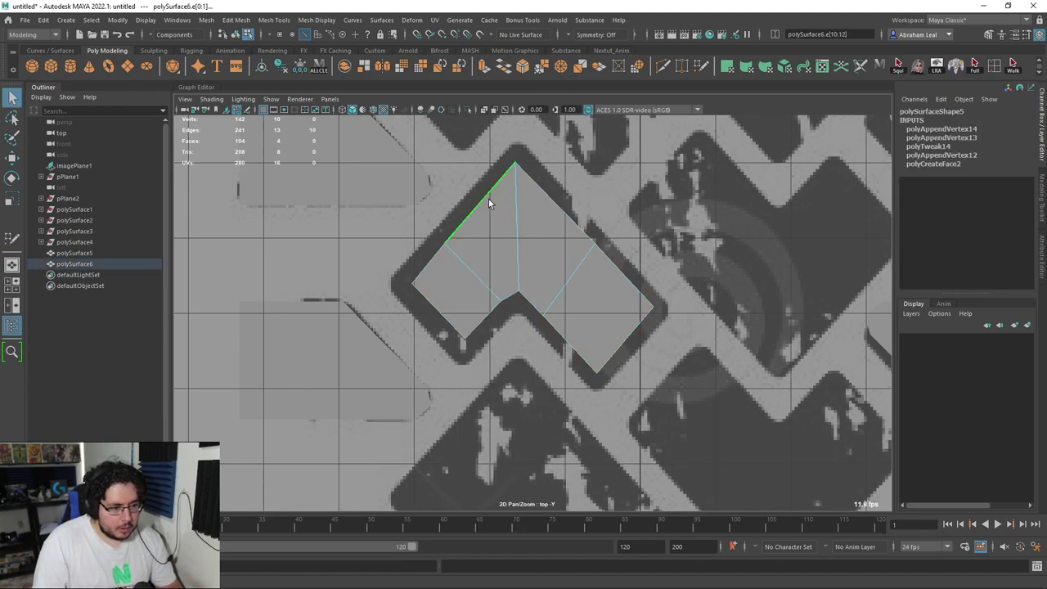
key("ctrl+e")
scroll(482, 327, "down", 2)
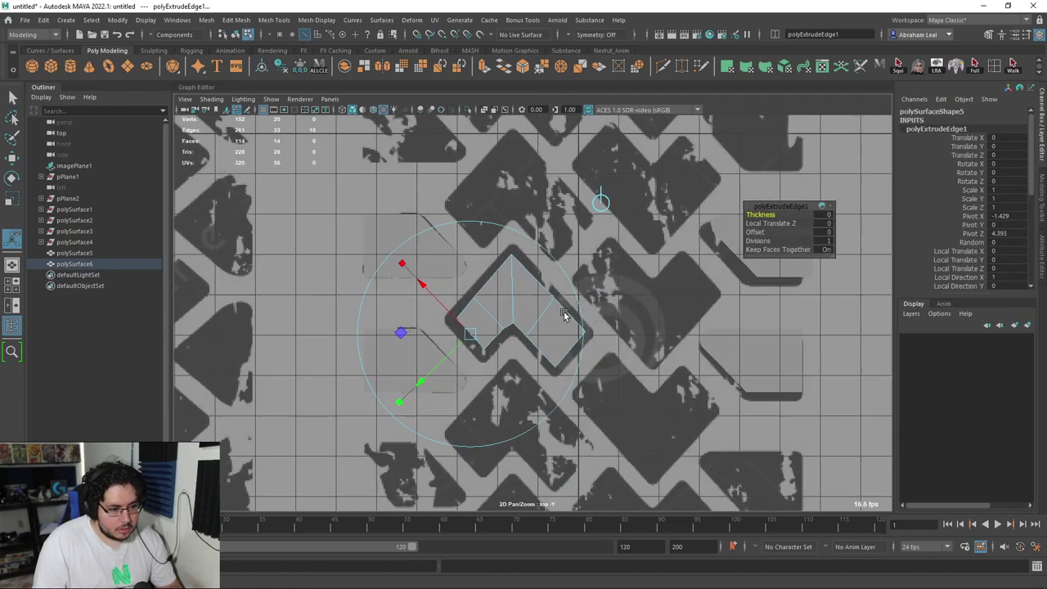
key("ctrl+z")
left_click_drag(754, 230, 770, 230)
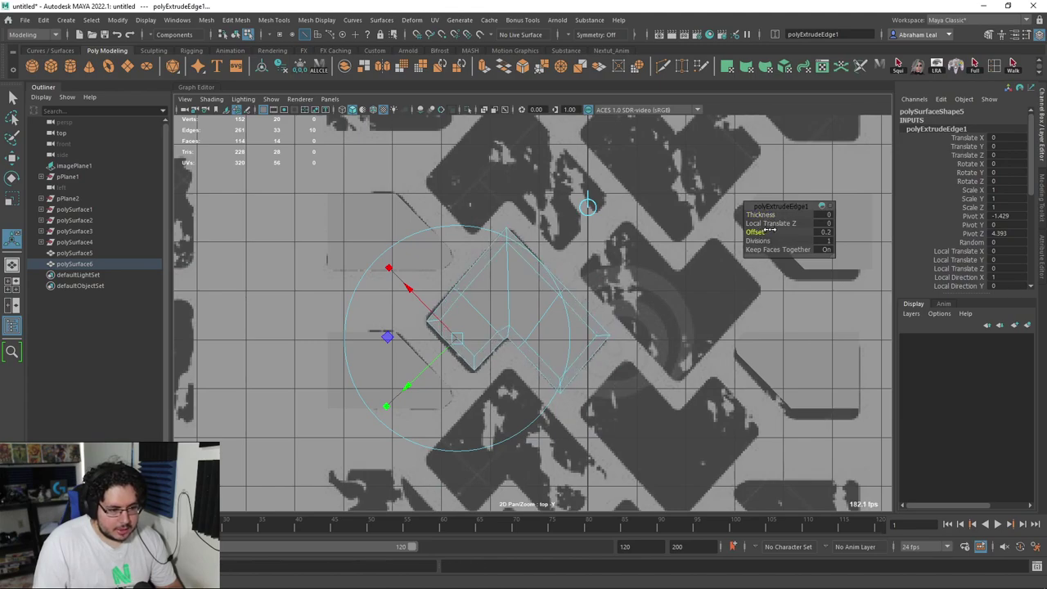
scroll(503, 292, "up", 3)
key("3")
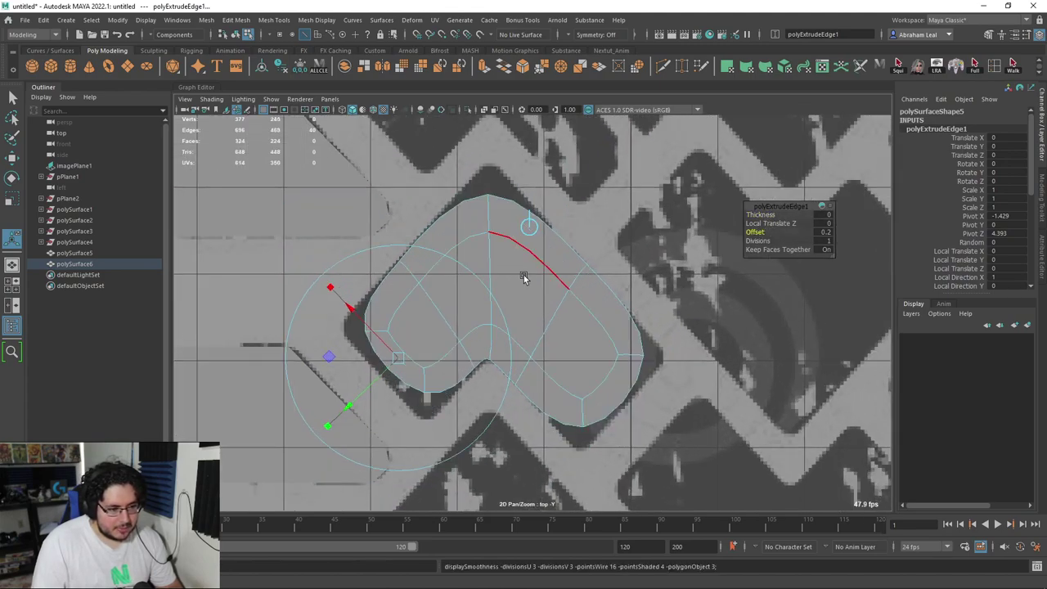
key("1")
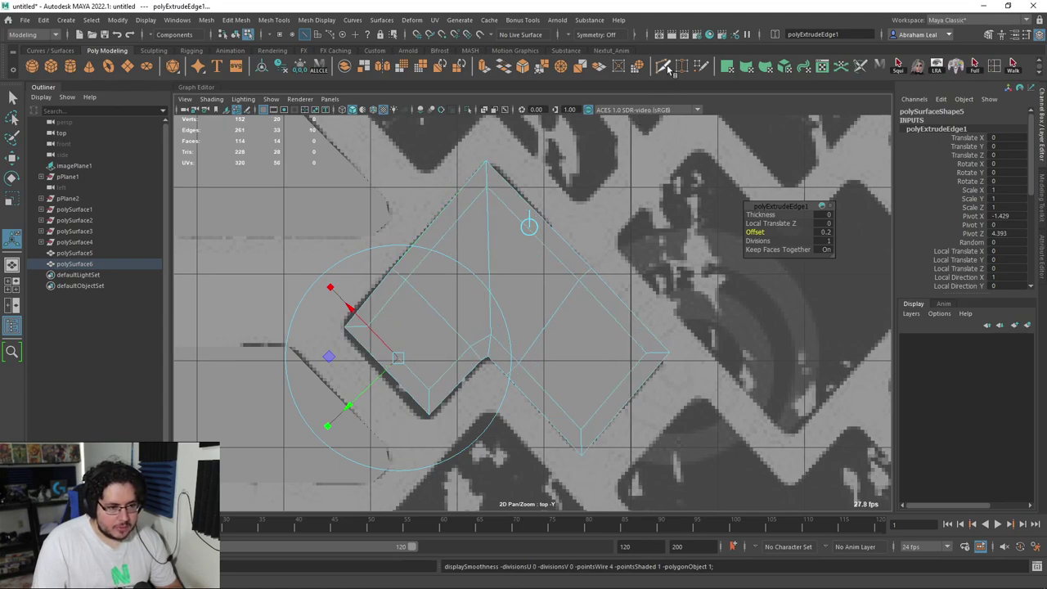
Cut one edge loop on each side of the central edge running from the block's peak to its notch.
left_click(663, 66)
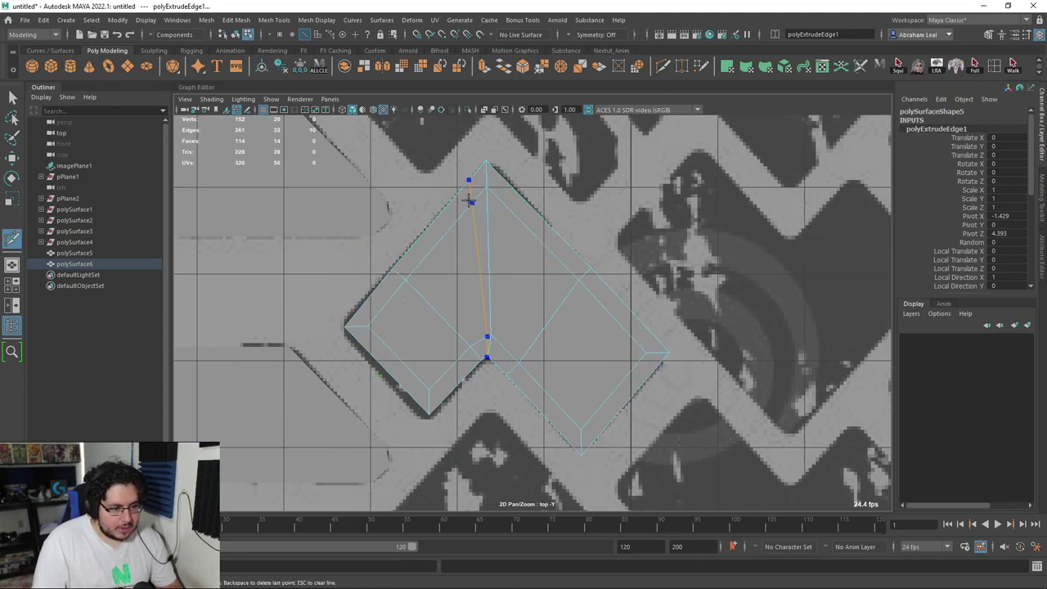
left_click(465, 200, "ctrl")
left_click(503, 200, "ctrl")
key("3")
key("1")
Cut an edge loop close to the end of each arm to tighten the corners of the smoothed block.
left_click(355, 317, "ctrl")
key("3")
key("1")
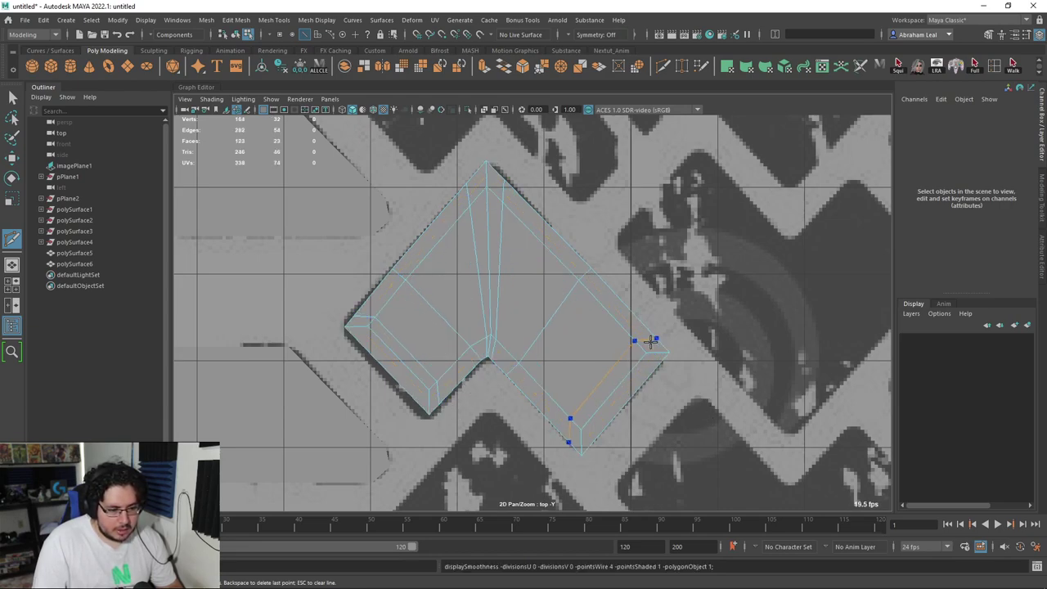
left_click(653, 343, "ctrl")
key("3")
middle_click_drag(582, 367, 638, 323, "alt")
scroll(636, 325, "up", 4)
key("1")
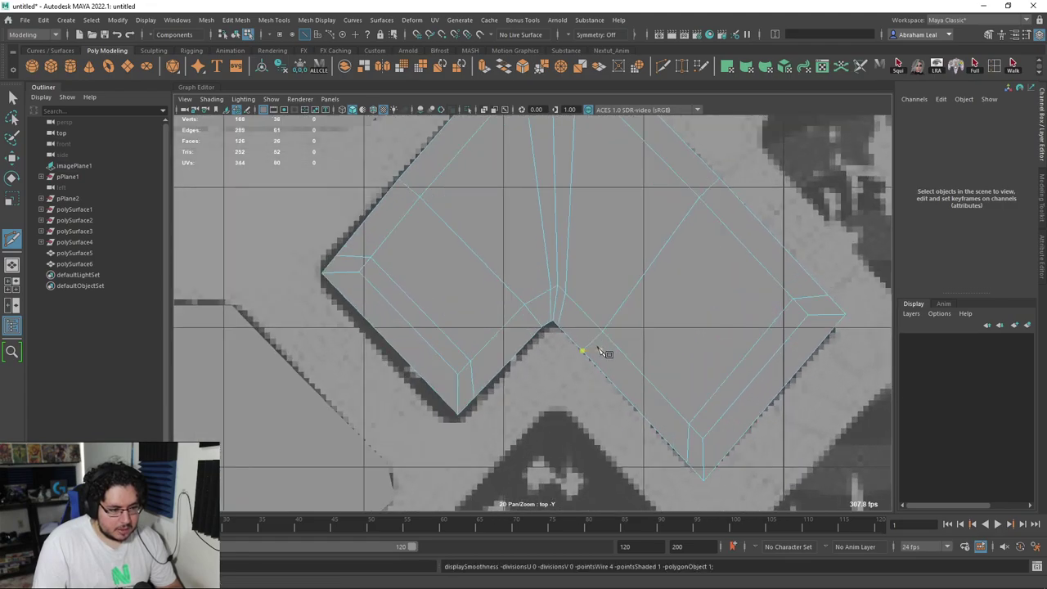
Move the two notch-side vertices of the shorter arm's crossing edge away from the notch, toward the arm's end.
scroll(609, 354, "up", 3)
key("q")
right_click_drag(566, 308, 517, 276)
left_click(521, 301)
key("w")
left_click_drag(521, 302, 484, 329)
left_click_drag(549, 328, 507, 375)
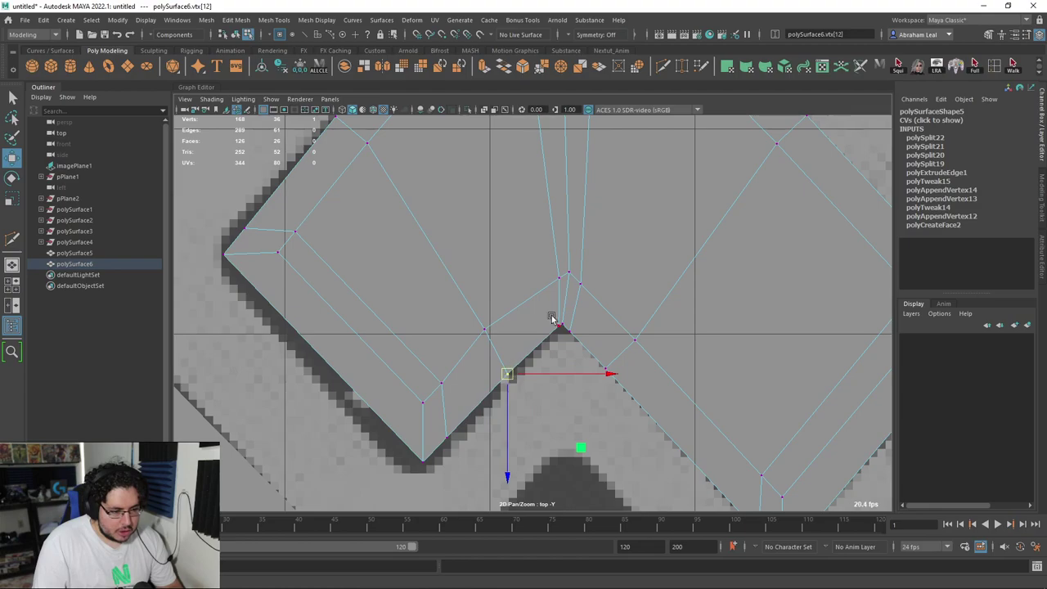
Try shifting the inner vertex beside the notch toward the shorter arm.
left_click(559, 277)
left_click_drag(559, 278, 532, 289)
key("ctrl+z")
key("3")
scroll(548, 388, "down", 6)
scroll(537, 397, "up", 3)
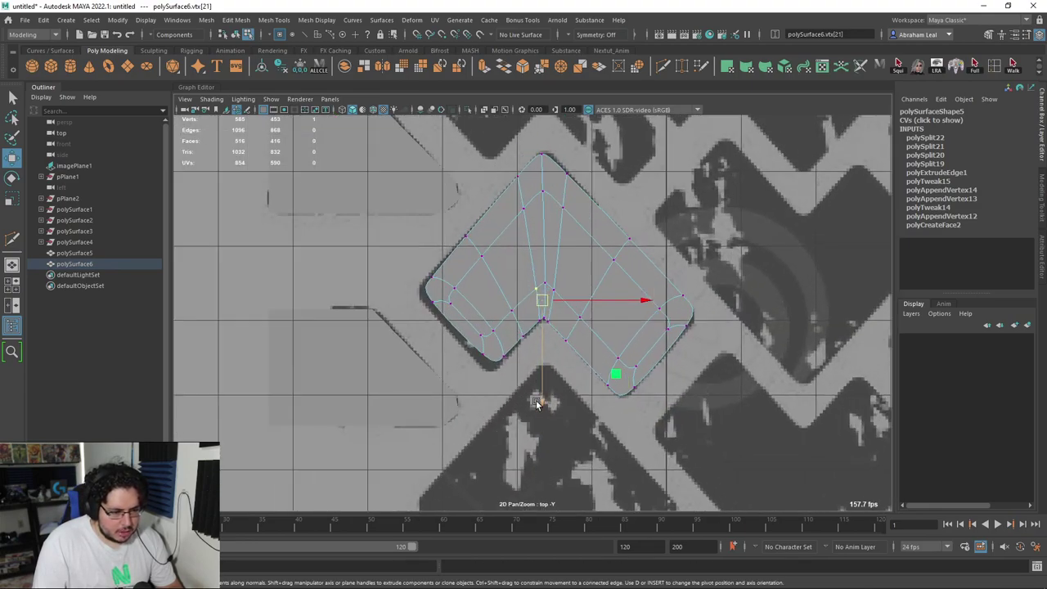
Adjust the vertices at the notch and the shorter arm's outer corner to fit the reference, and preview the block smoothed.
key("1")
scroll(449, 390, "up", 2)
mouse_move(526, 324)
left_mouse_down()
mouse_move(502, 359)
mouse_move(520, 334)
left_mouse_up()
left_click_drag(437, 153, 395, 199)
key("3")
scroll(606, 376, "down", 8)
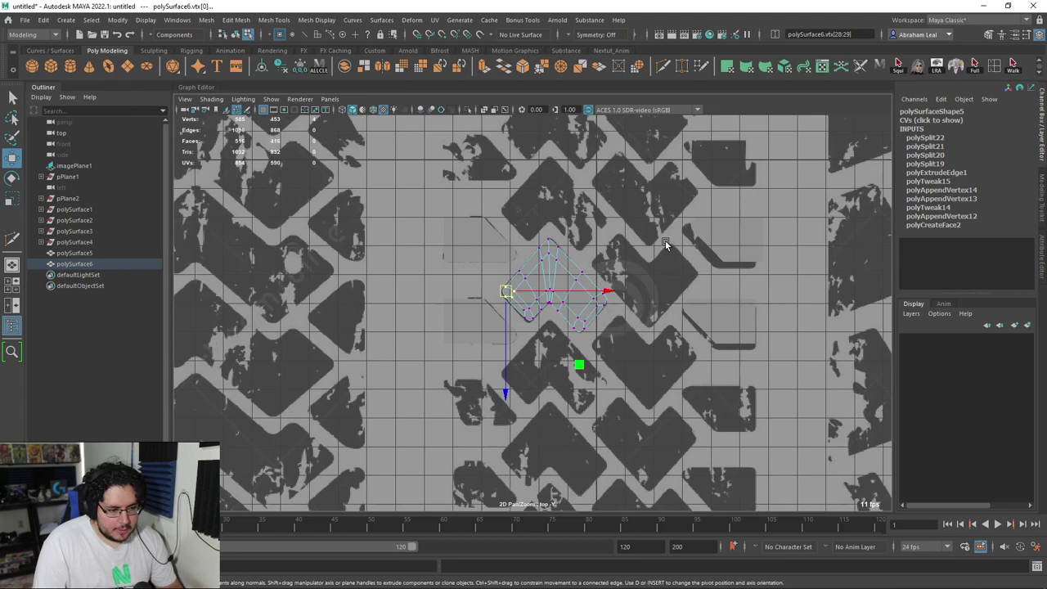
Select the vertex pair midway along the longer arm's outer edge and check the smoothed block's fit against the reference.
left_click(669, 241)
scroll(672, 241, "up", 3)
scroll(618, 291, "up", 1)
scroll(519, 319, "up", 2)
left_click(520, 318)
key("1")
key("F9")
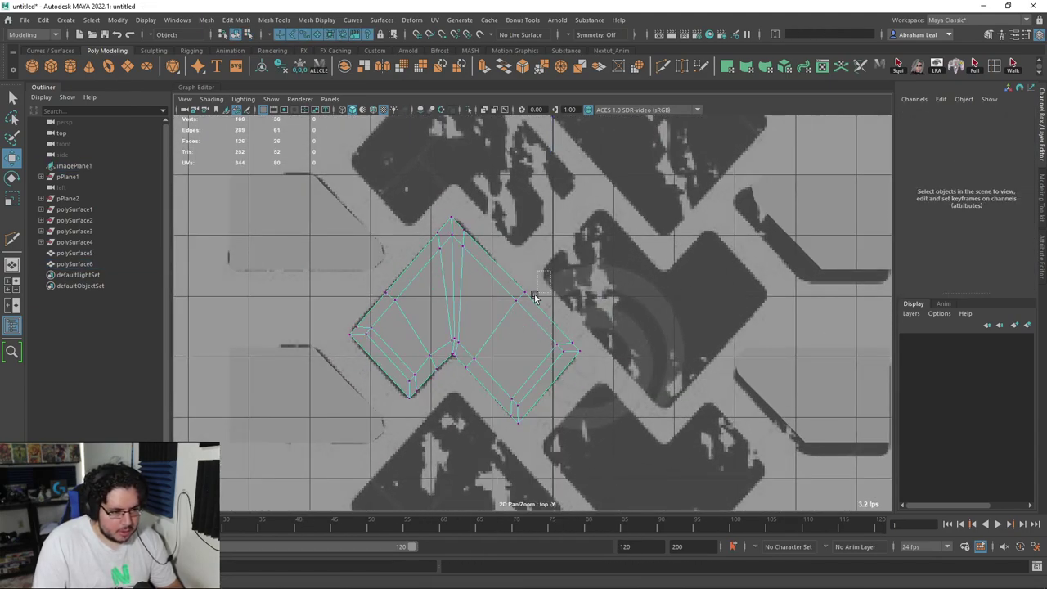
left_click(519, 298)
key("F8")
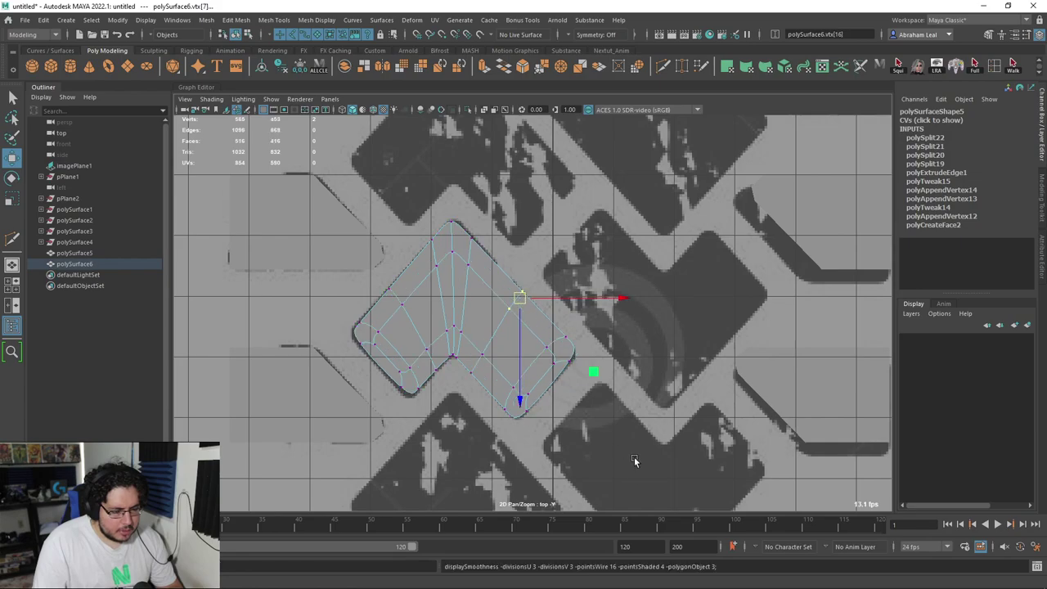
Center the V-shaped block's pivot, duplicate the block, and move the copy across to Translate X 3.193.
scroll(512, 338, "down", 2)
scroll(531, 315, "up", 2)
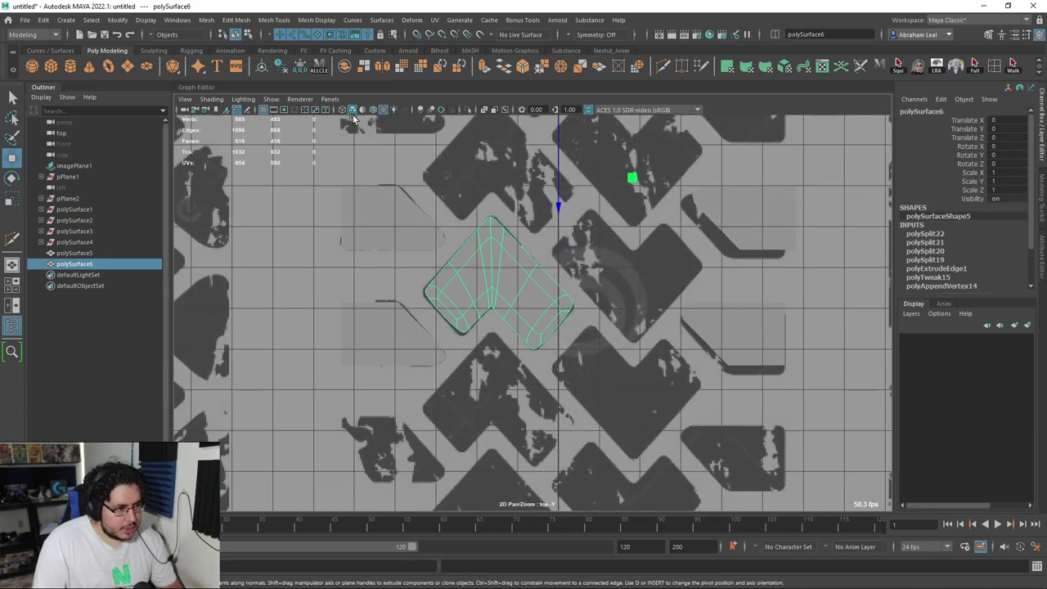
left_click(262, 68)
key("ctrl+d")
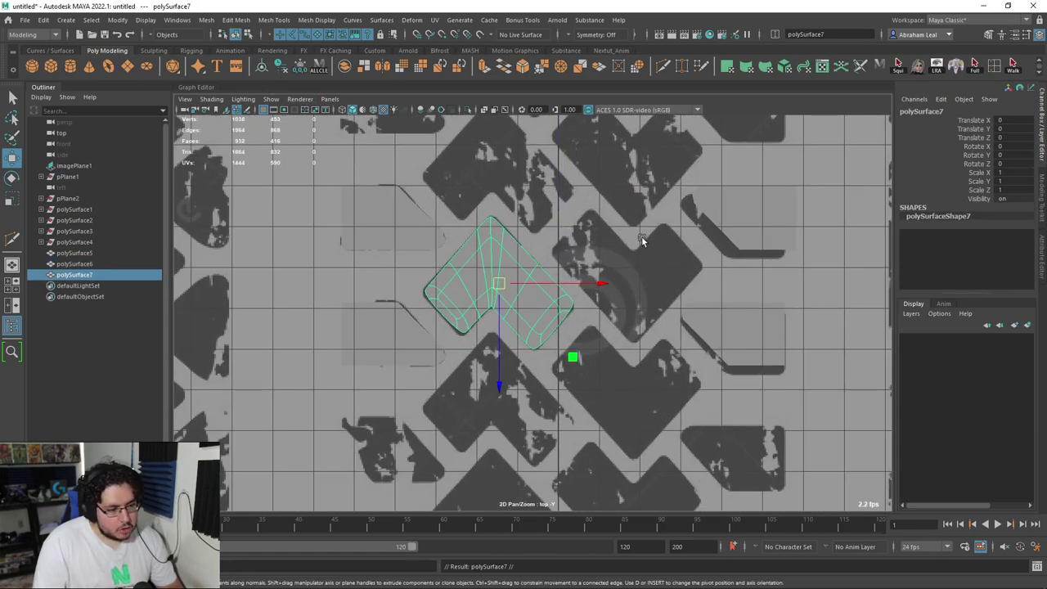
left_click_drag(603, 283, 720, 285)
Set the duplicated V-shaped block's Rotate Y to 180 so it points the opposite way.
key("e")
left_click_drag(570, 221, 703, 385)
double_click(1006, 155)
type("180")
key("Return")
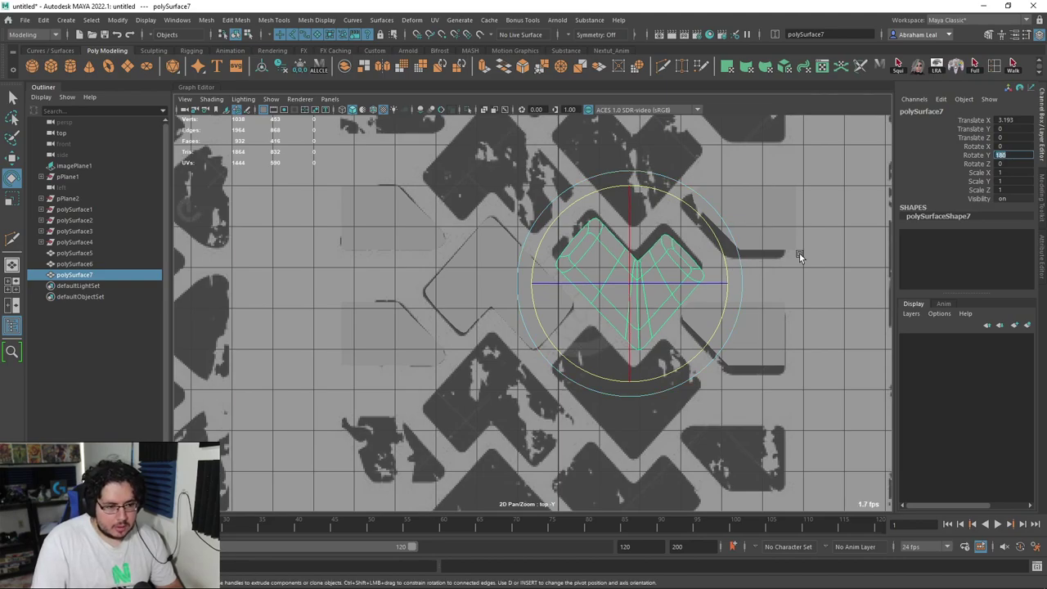
left_click(819, 265)
left_click(652, 284)
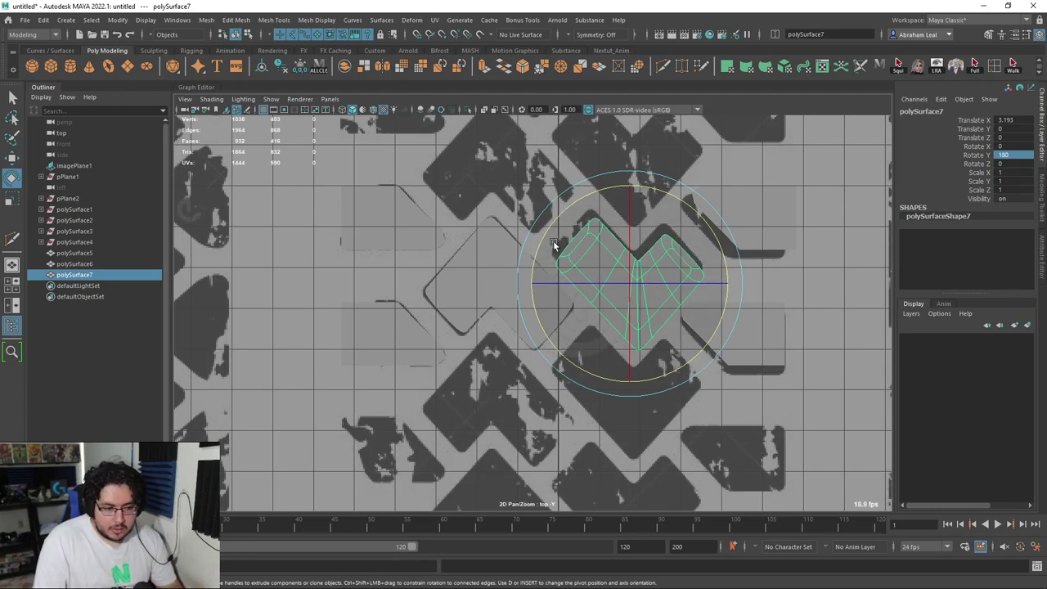
middle_click_drag(626, 269, 602, 285, "alt")
left_click(525, 201)
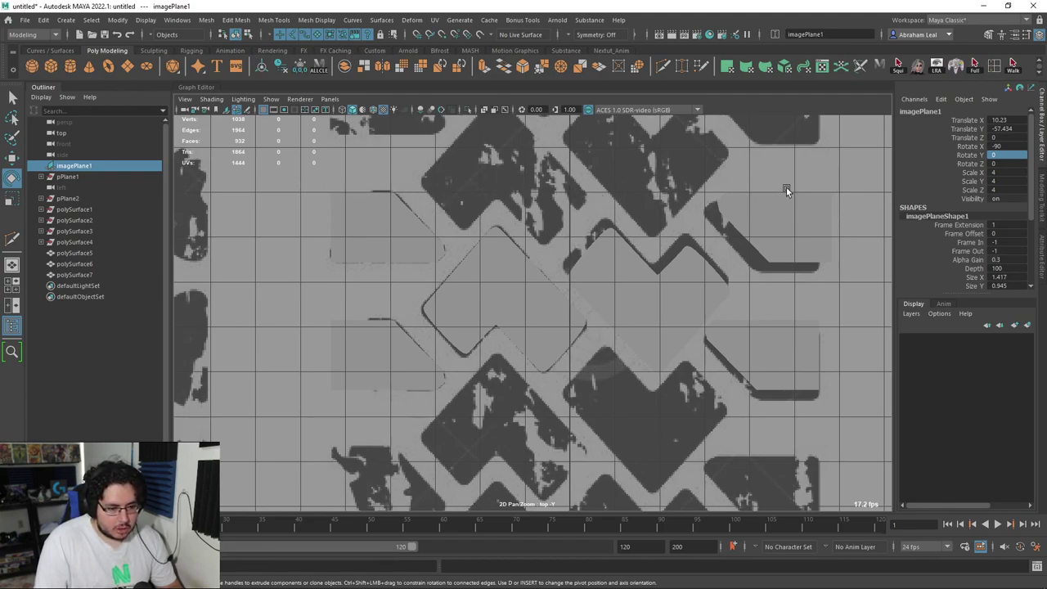
left_click_drag(401, 414, 824, 415)
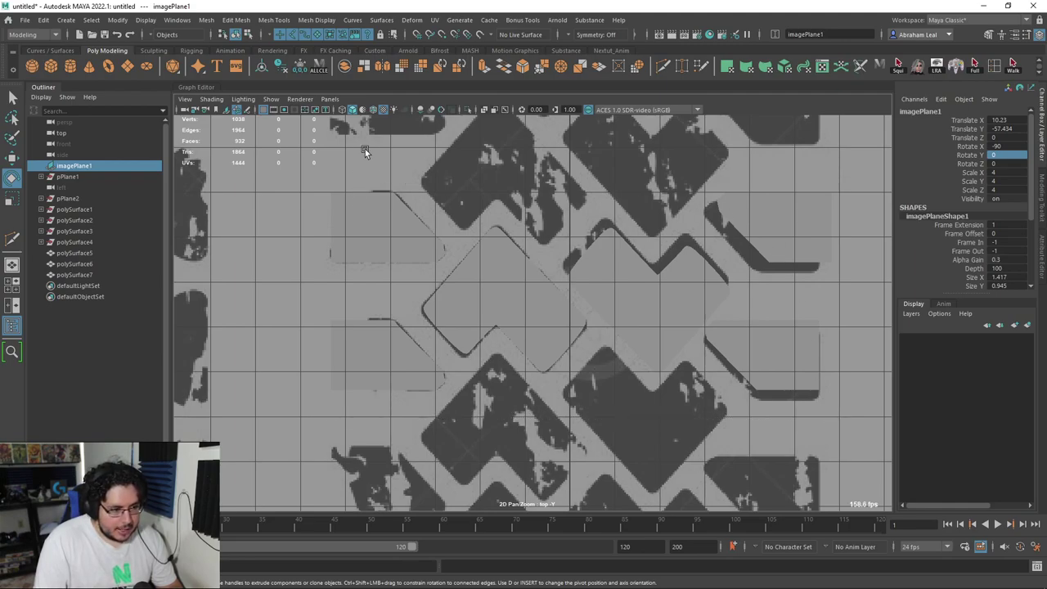
middle_click_drag(485, 255, 487, 283, "alt")
scroll(487, 284, "down", 5)
middle_click_drag(450, 331, 494, 308, "alt")
scroll(494, 308, "up", 5)
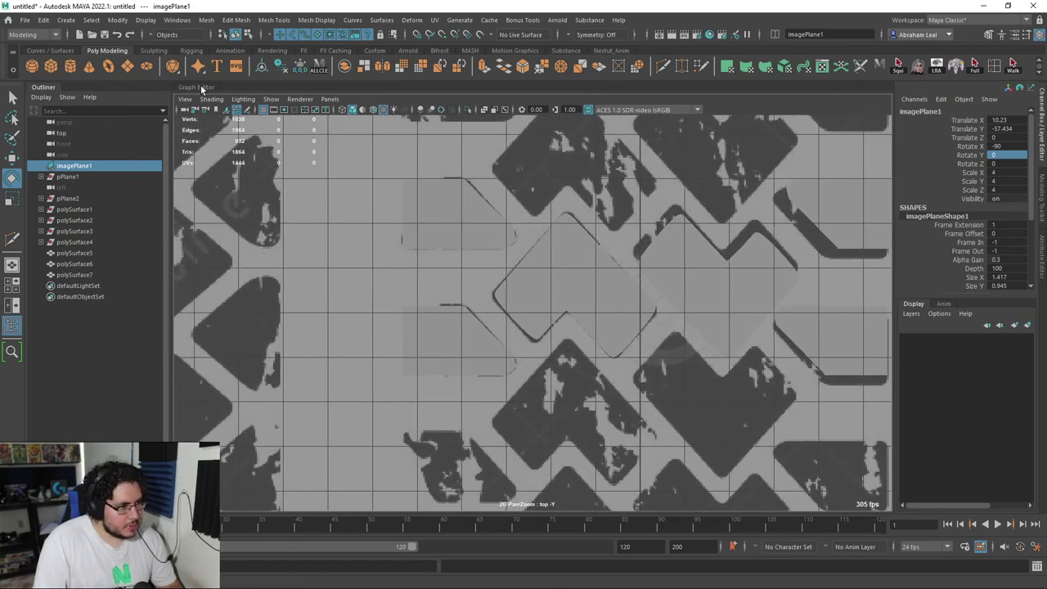
Mark the gaps between the edge blocks and a line across the tread with the Grease Pencil, and delete that frame.
left_click(248, 111)
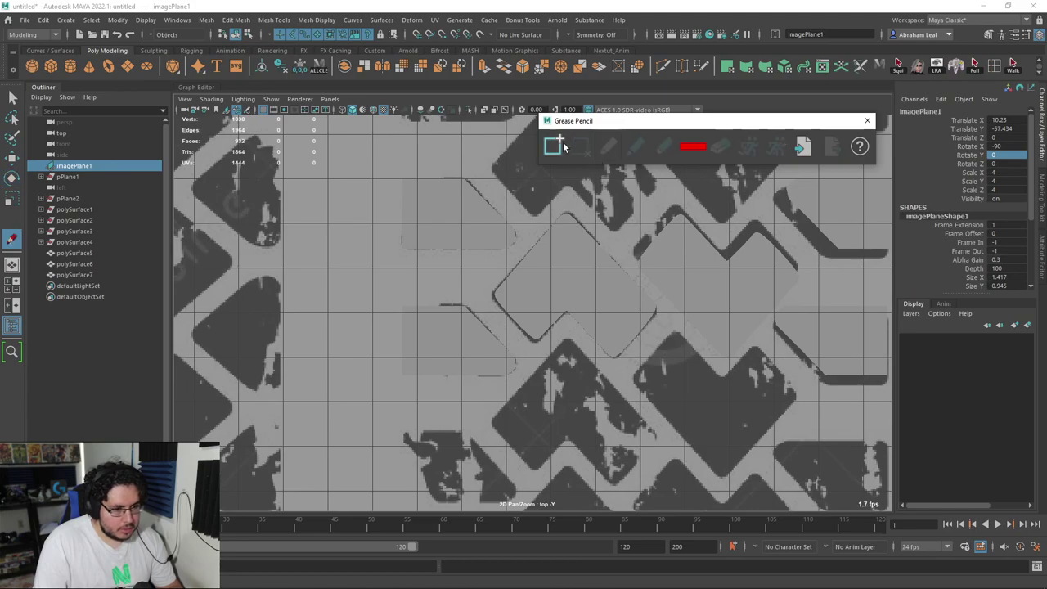
left_click_drag(402, 247, 412, 245)
left_click_drag(399, 306, 414, 305)
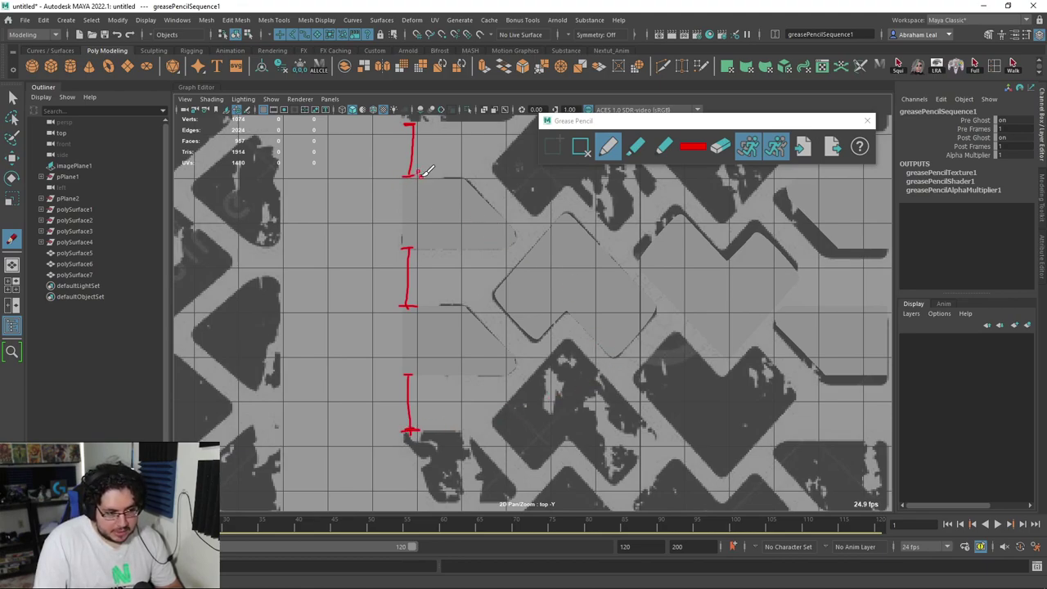
left_click_drag(691, 425, 884, 429)
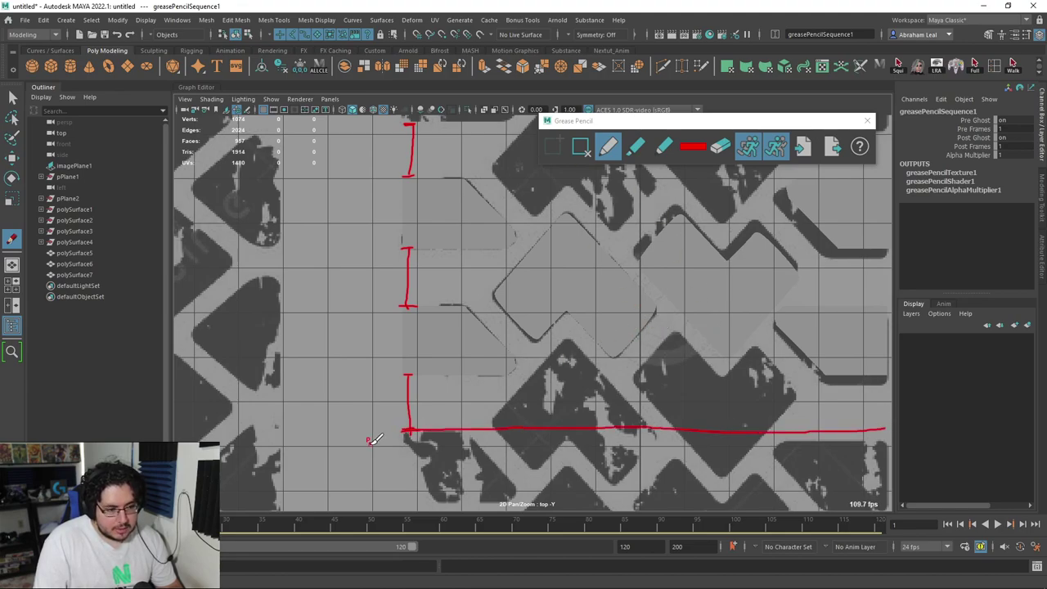
left_click(587, 151)
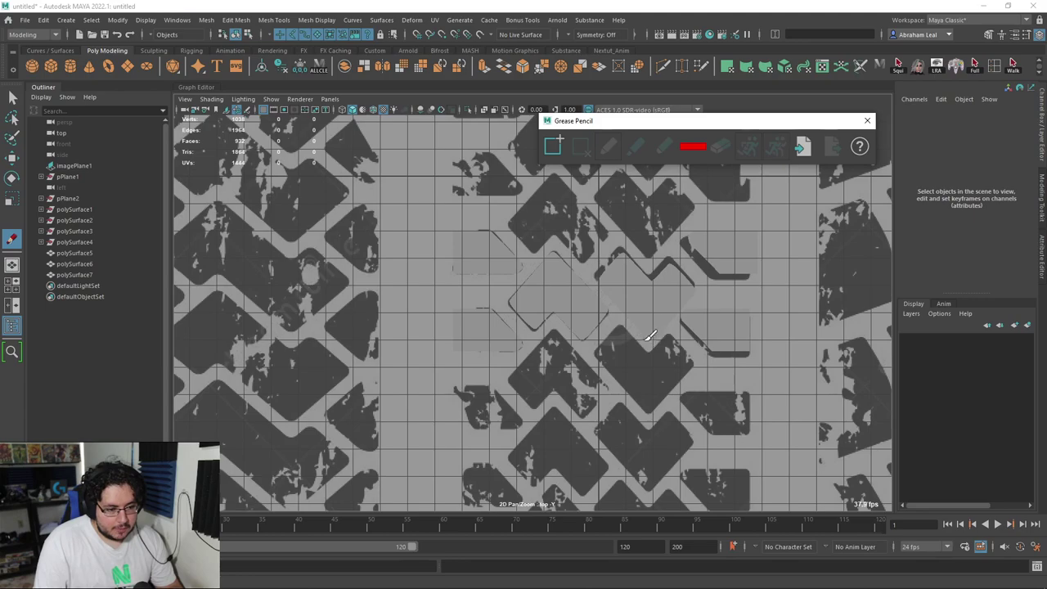
Outline the repeating tread section with a Grease Pencil rectangle, marking the gaps between edge blocks and adding a curved arrow outside.
scroll(646, 335, "up", 2)
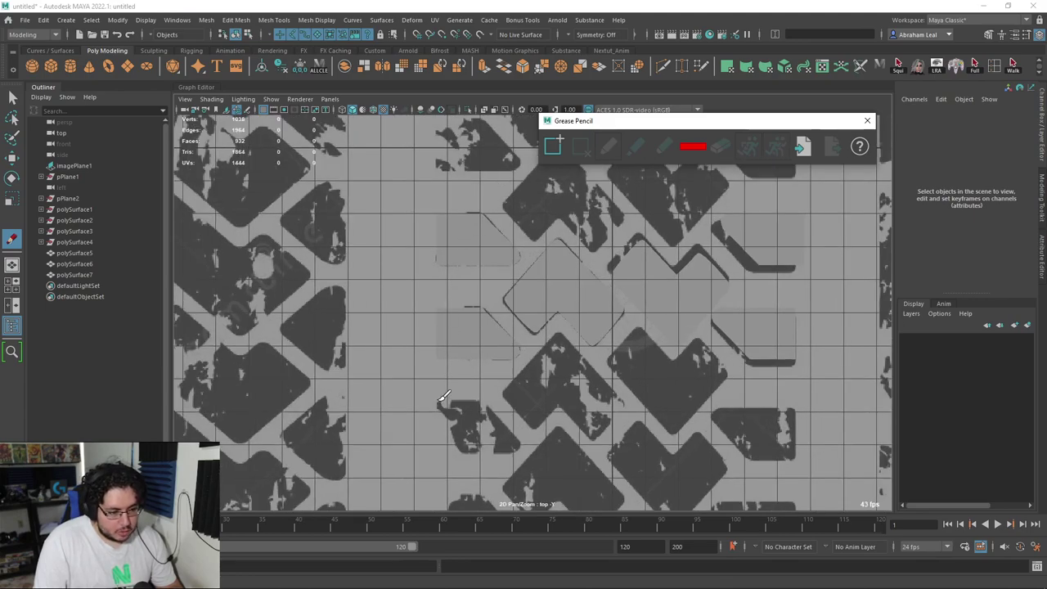
left_click_drag(439, 403, 471, 397)
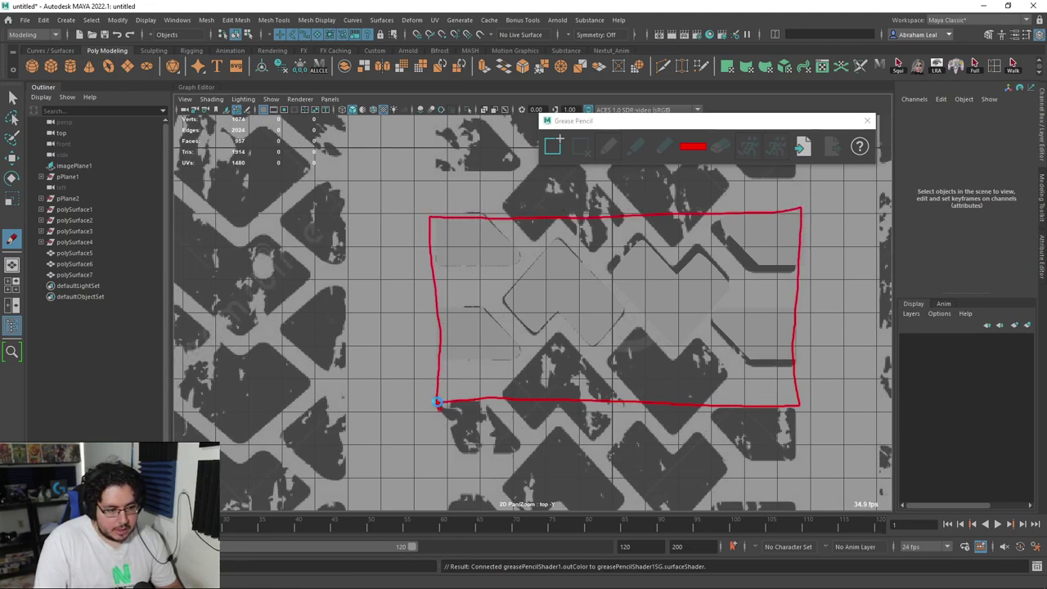
left_click_drag(421, 384, 282, 253)
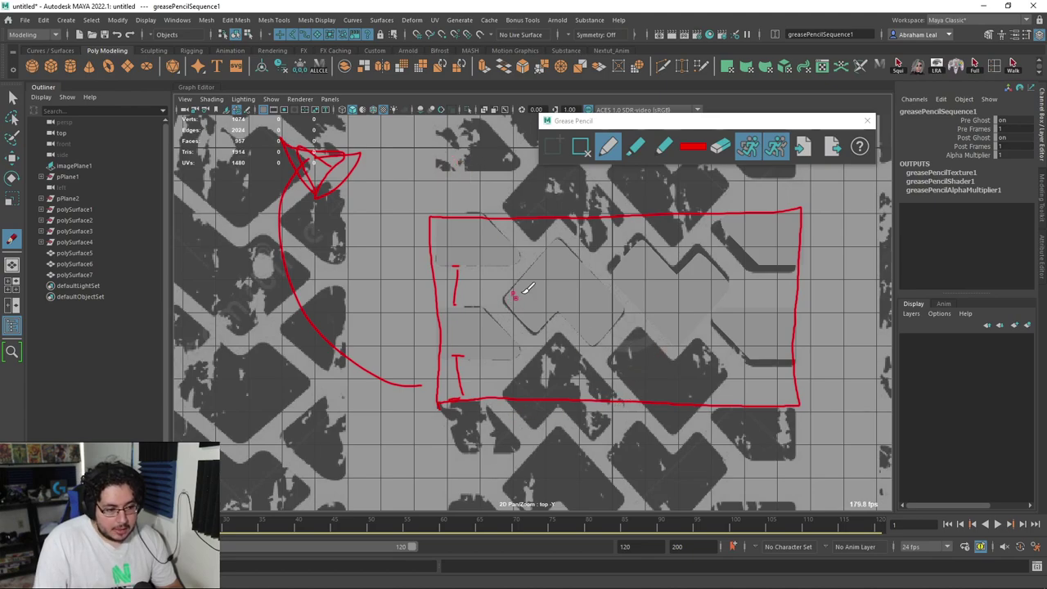
key("q")
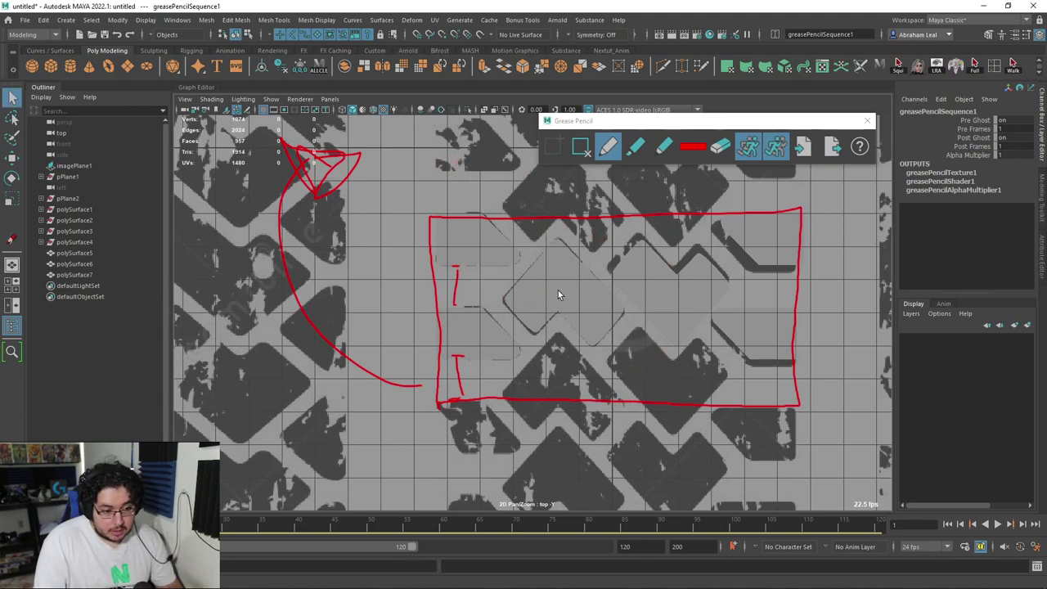
Select both central V-shaped blocks and turn off their smooth preview.
left_click(557, 290)
left_click(683, 284, "shift")
key("1")
mouse_move(651, 284)
middle_mouse_down("alt")
mouse_move(558, 331)
mouse_move(622, 306)
middle_mouse_up("alt")
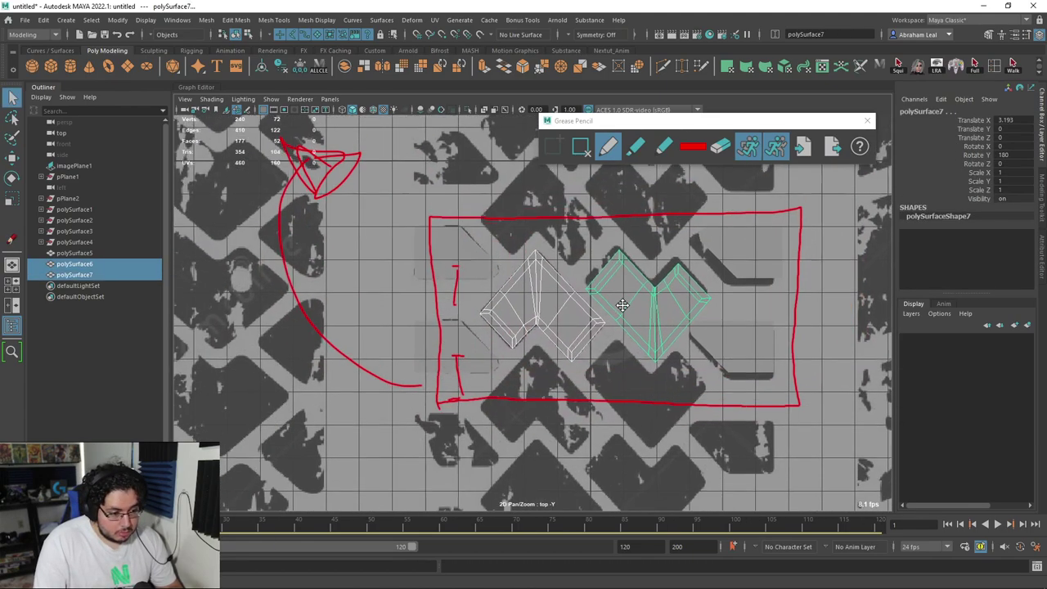
middle_click_drag(550, 225, 581, 211, "alt")
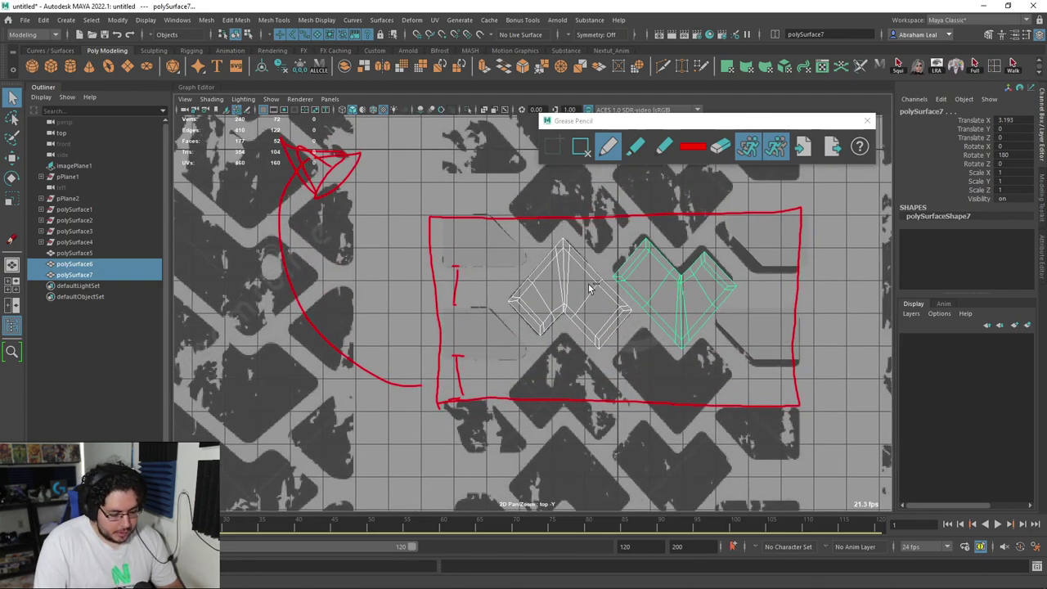
Duplicate the central V-shaped block pair twice, placing one copy above and one below with Translate Z about -2.87 and 2.78.
key("ctrl+d")
key("w")
left_click_drag(679, 398, 671, 306)
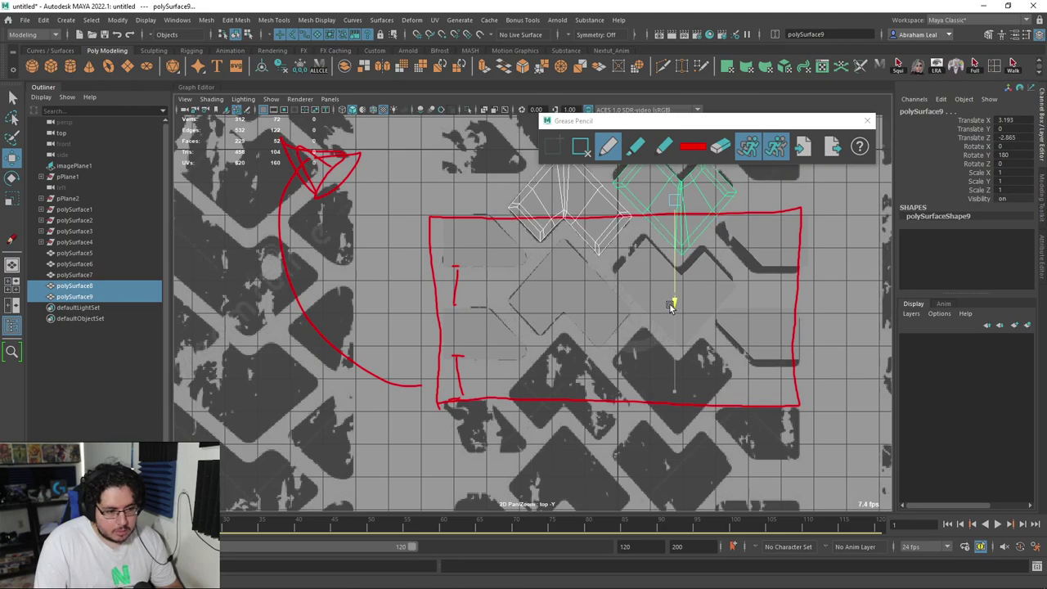
key("ctrl+d")
left_click_drag(673, 299, 684, 487)
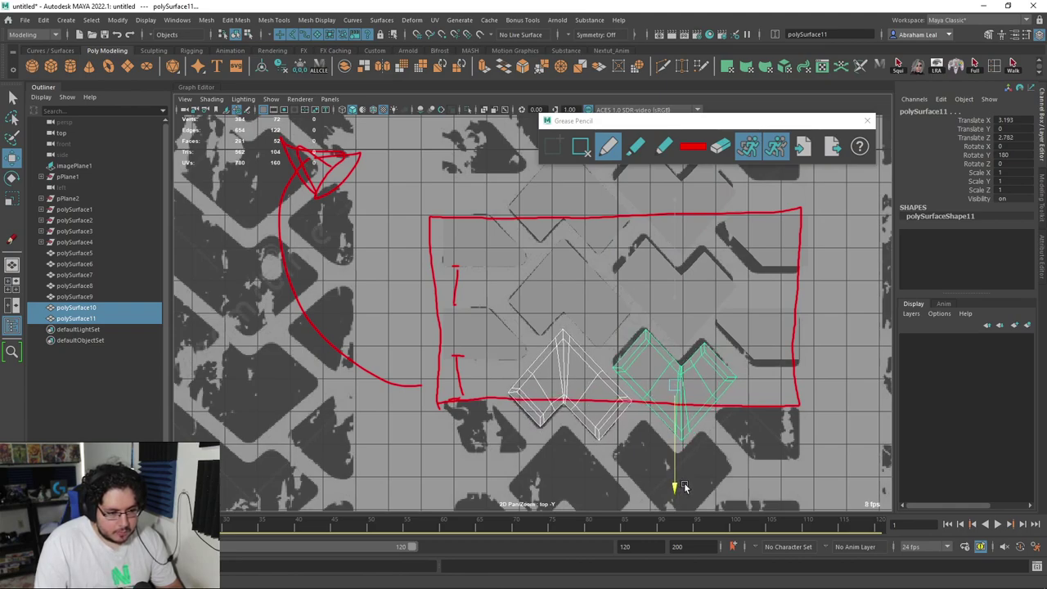
Combine all the edge blocks and central V-shaped blocks into one mesh and select it.
key("q")
left_click_drag(730, 309, 398, 485)
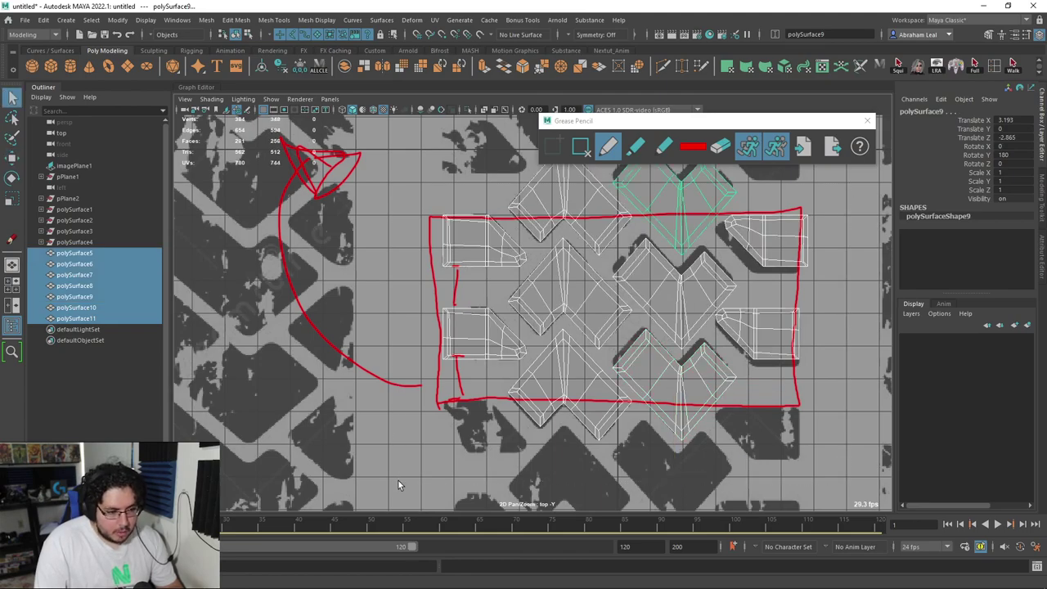
left_click(344, 70)
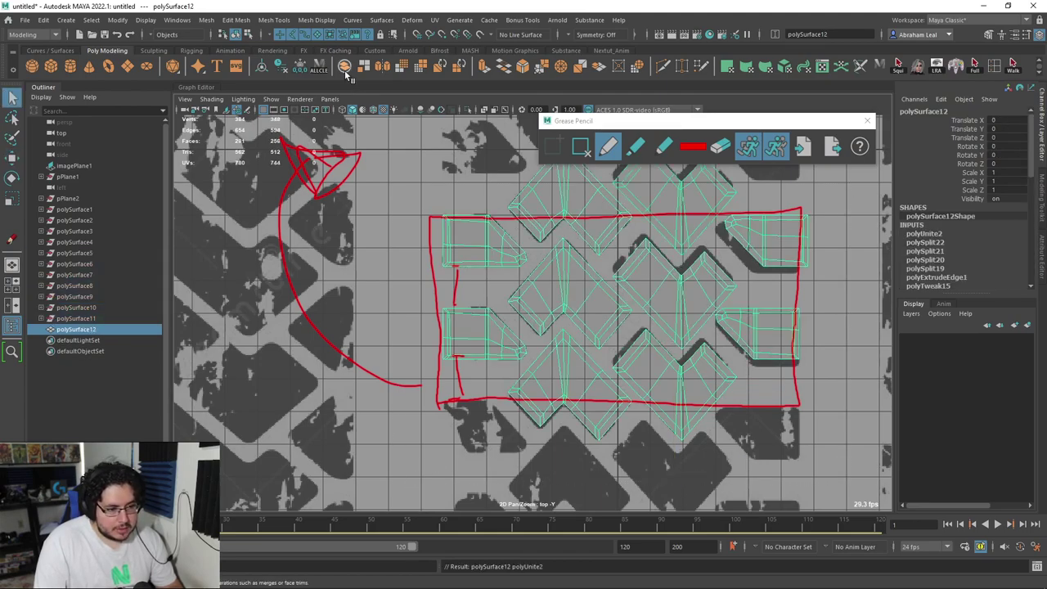
left_click(456, 195)
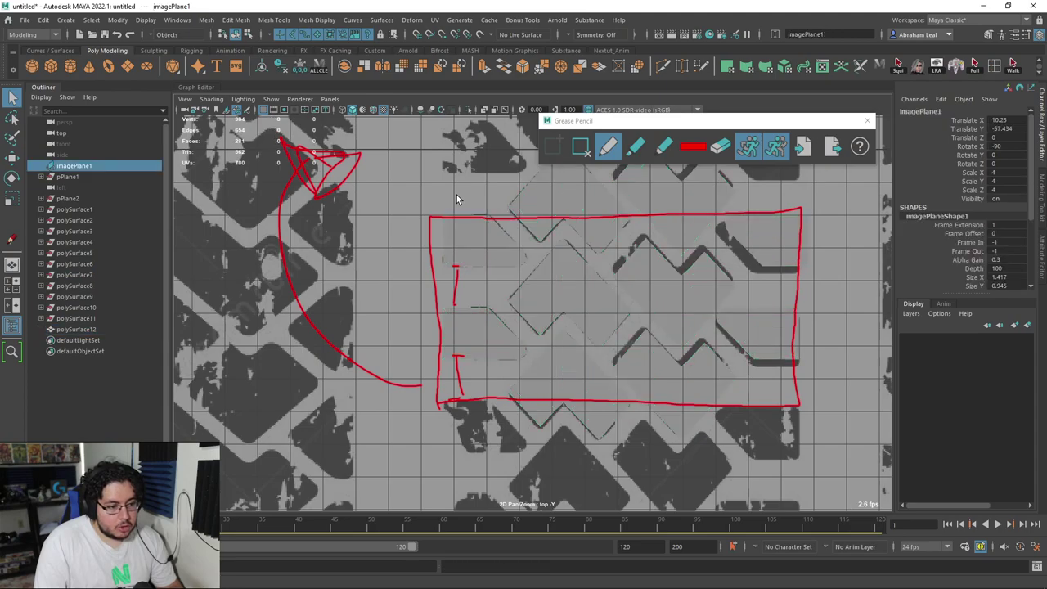
left_click(533, 207)
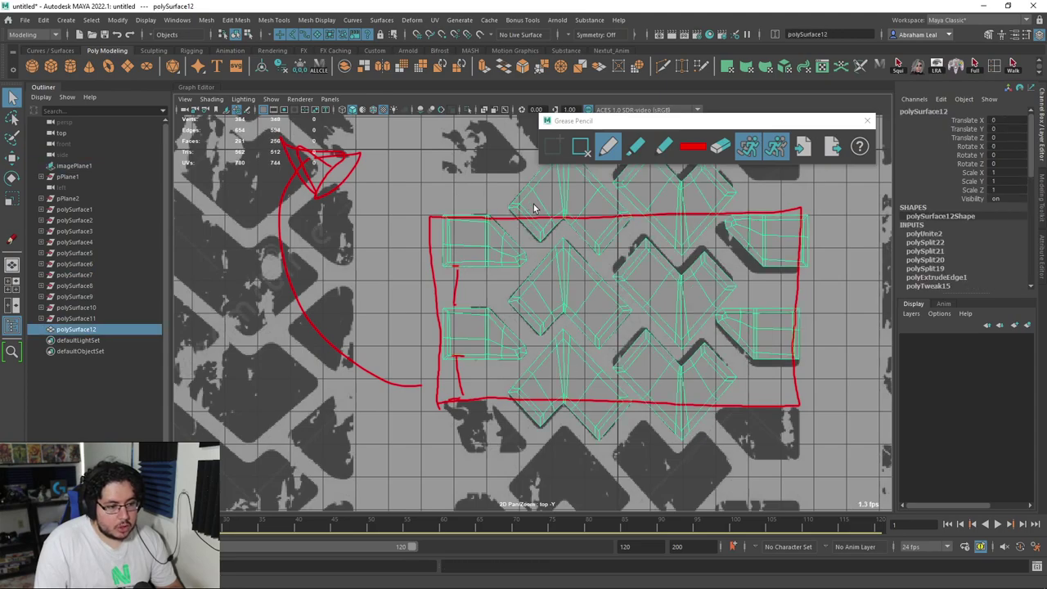
Delete the Grease Pencil frame and cut the mesh horizontally across the upper V-shaped blocks, level with the edge blocks' upper edges.
left_click(584, 148)
mouse_move(585, 265)
middle_mouse_down("alt")
mouse_move(534, 320)
mouse_move(499, 330)
middle_mouse_up("alt")
scroll(436, 249, "up", 3)
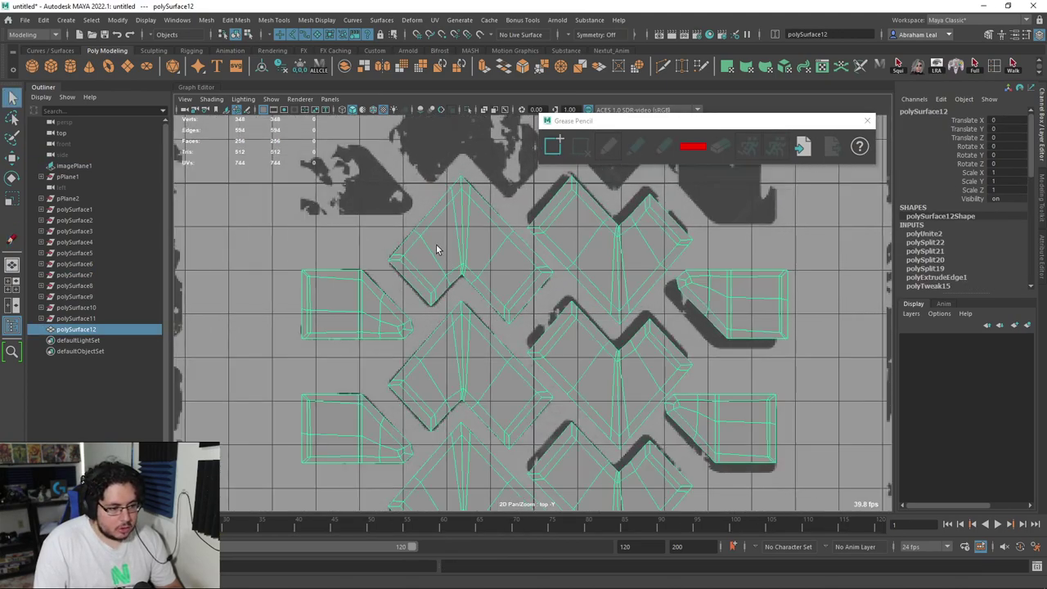
scroll(436, 249, "up", 4)
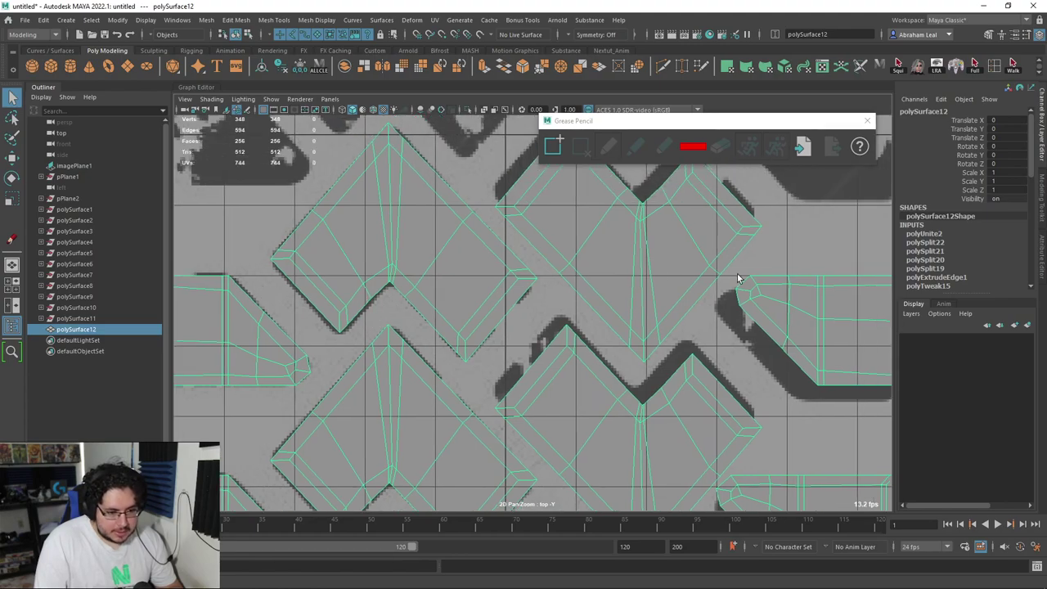
left_click(664, 67)
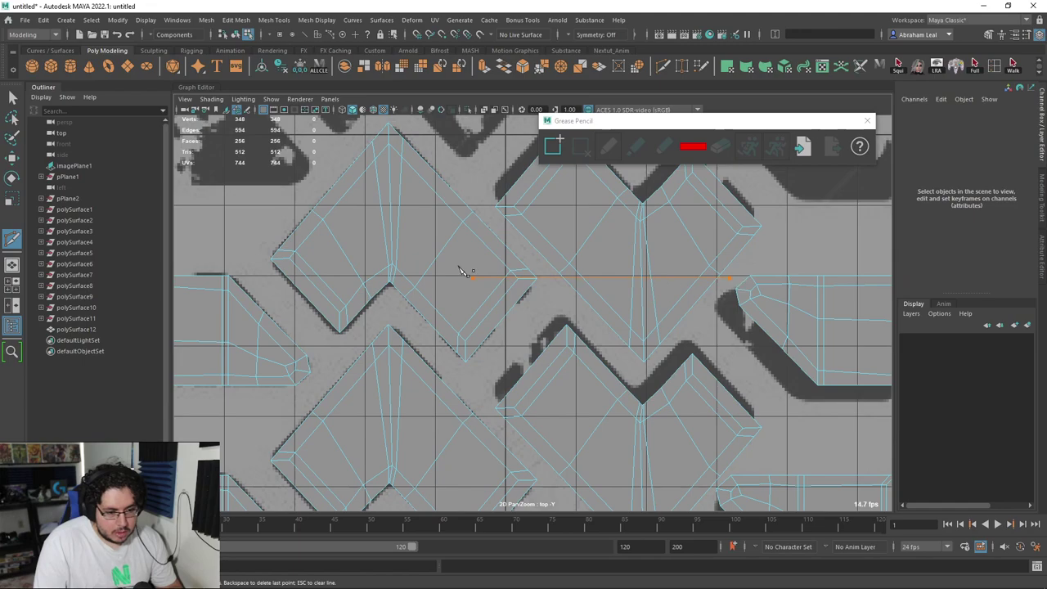
left_click(257, 272, "ctrl")
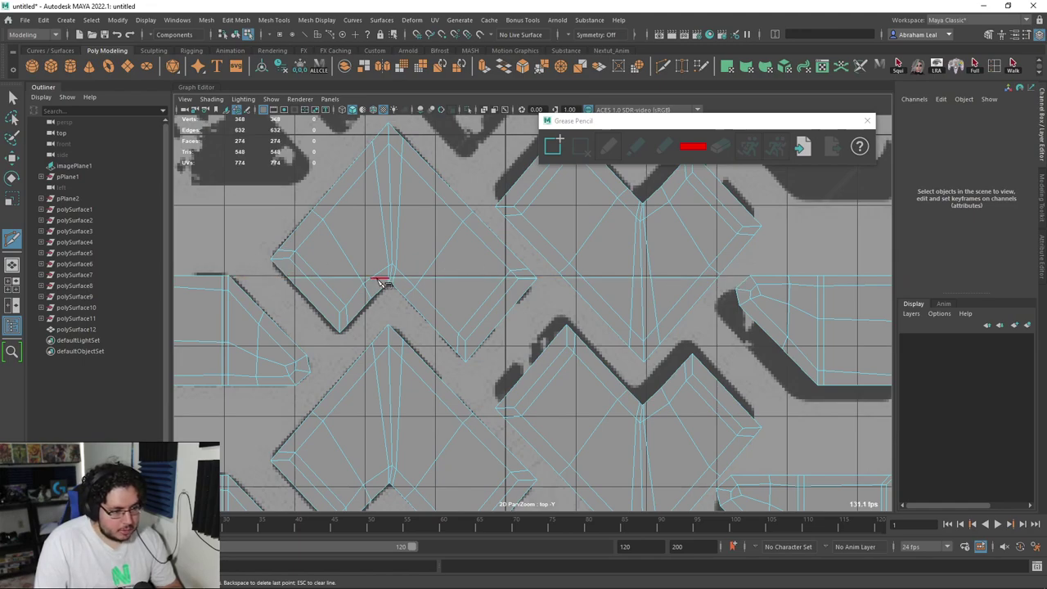
Delete the faces of the upper V-shaped blocks that lie above the horizontal cut.
key("q")
right_click_drag(544, 264, 540, 281)
scroll(527, 280, "down", 5)
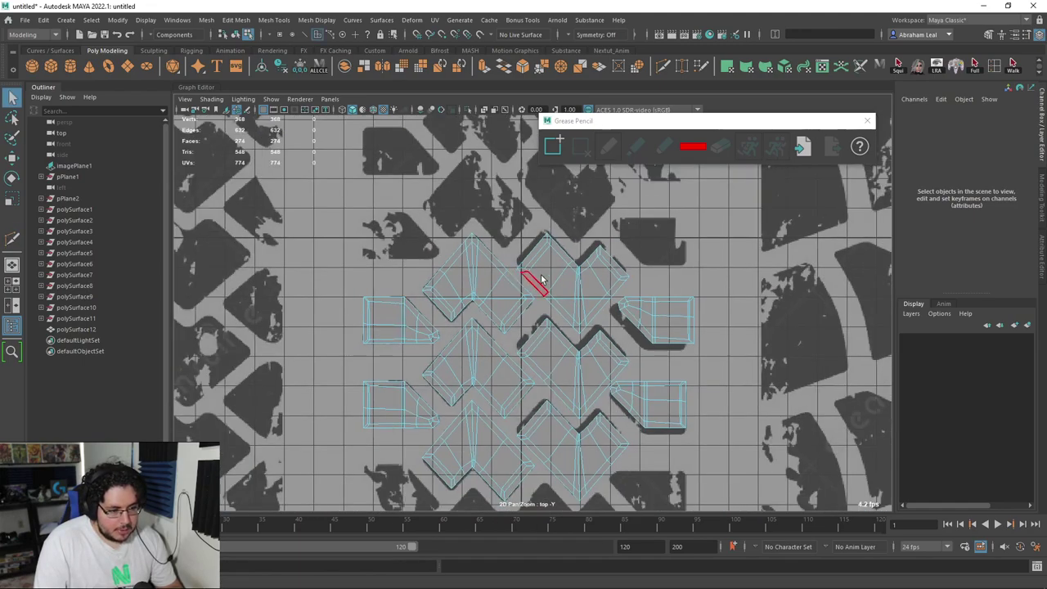
left_click_drag(508, 264, 413, 301)
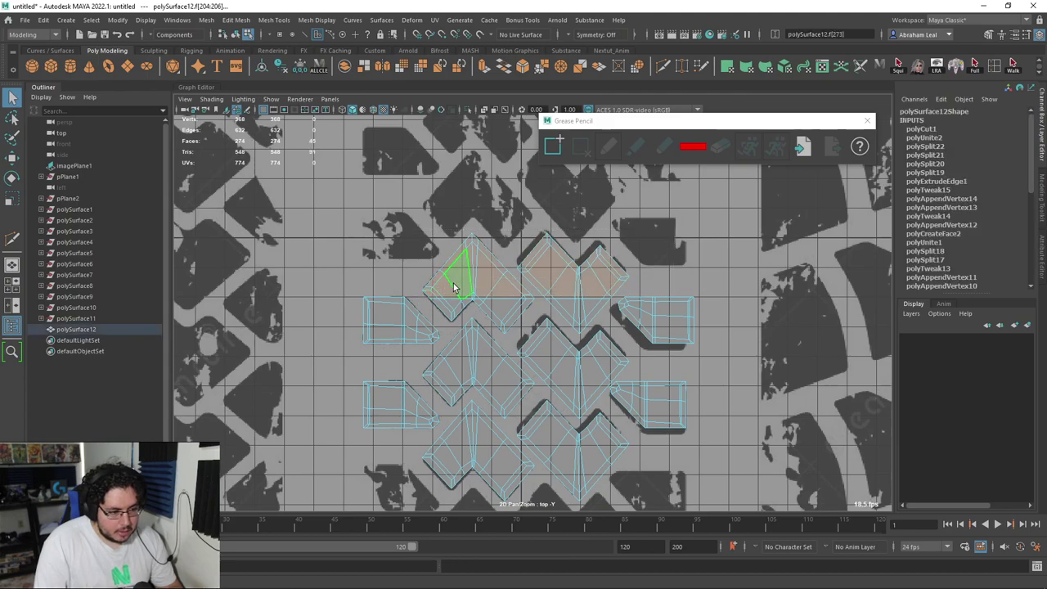
scroll(496, 296, "up", 5)
key("Delete")
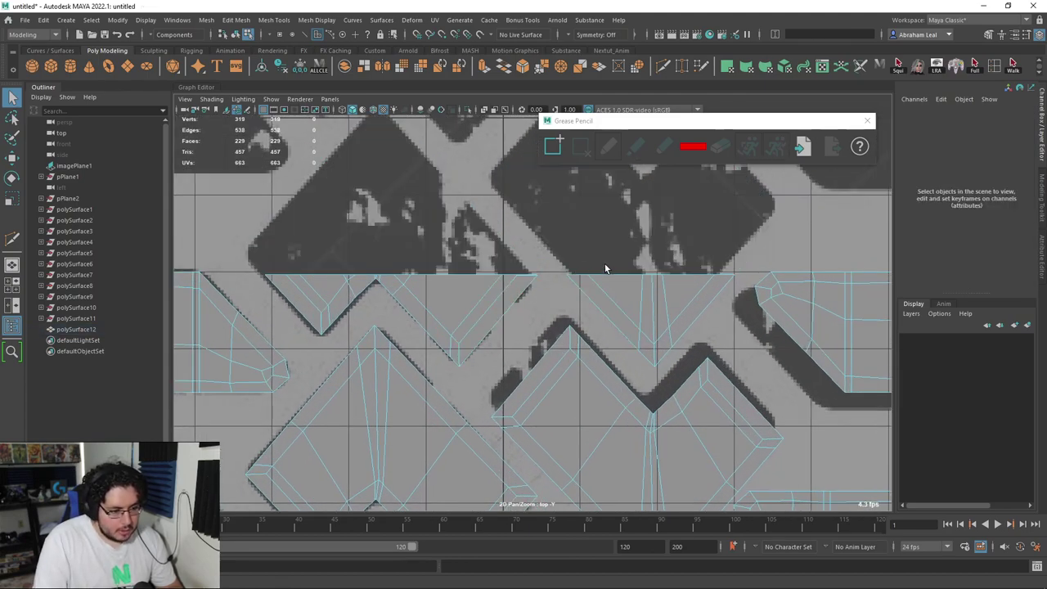
Snap the vertices along the upper cut edge to the grid line and return to object mode.
right_click(607, 266)
right_click_drag(593, 279, 542, 269)
left_click_drag(261, 263, 746, 287)
key("w")
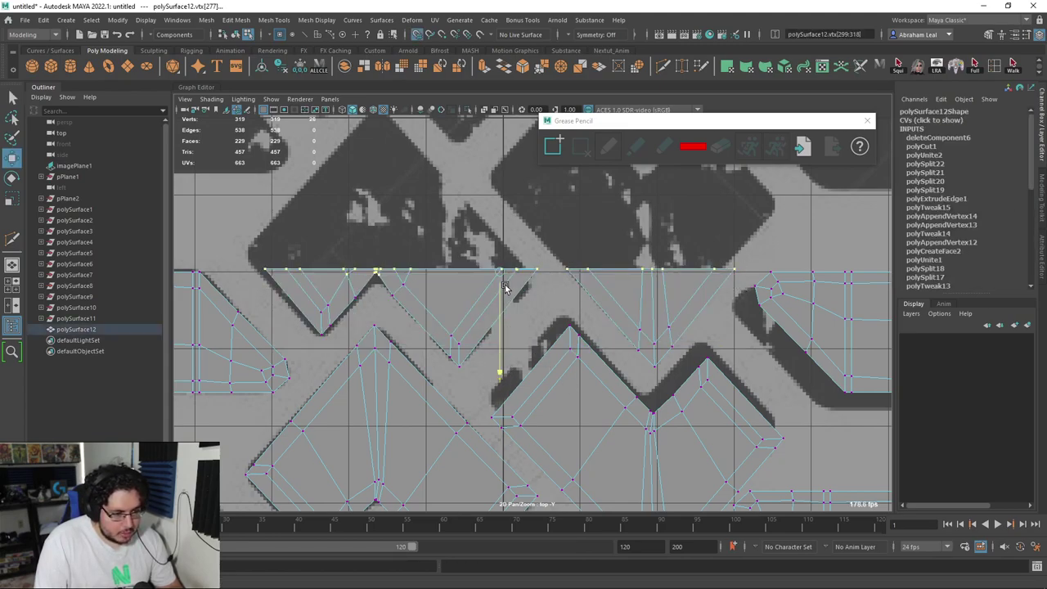
scroll(515, 314, "down", 3)
scroll(520, 320, "down", 1)
middle_click_drag(520, 319, 530, 260, "alt")
left_click_drag(629, 237, 629, 236)
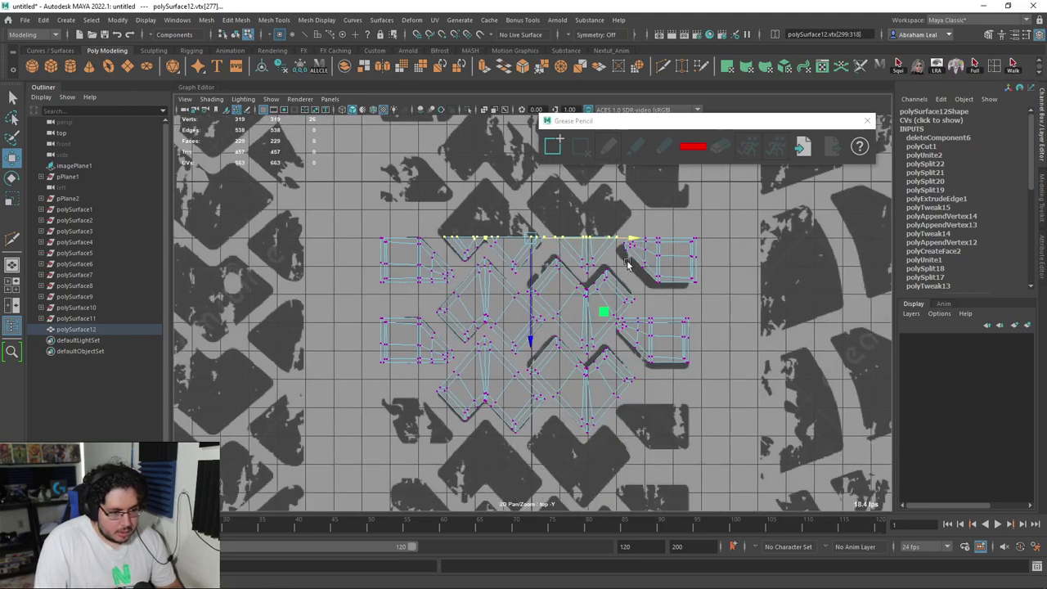
key("F8")
Cut the mesh horizontally across the lower V-shaped blocks with Multi-Cut, where the repeating section ends.
middle_click_drag(583, 280, 612, 195, "alt")
right_click_drag(612, 195, 703, 372, "alt")
middle_click_drag(703, 372, 668, 358, "alt")
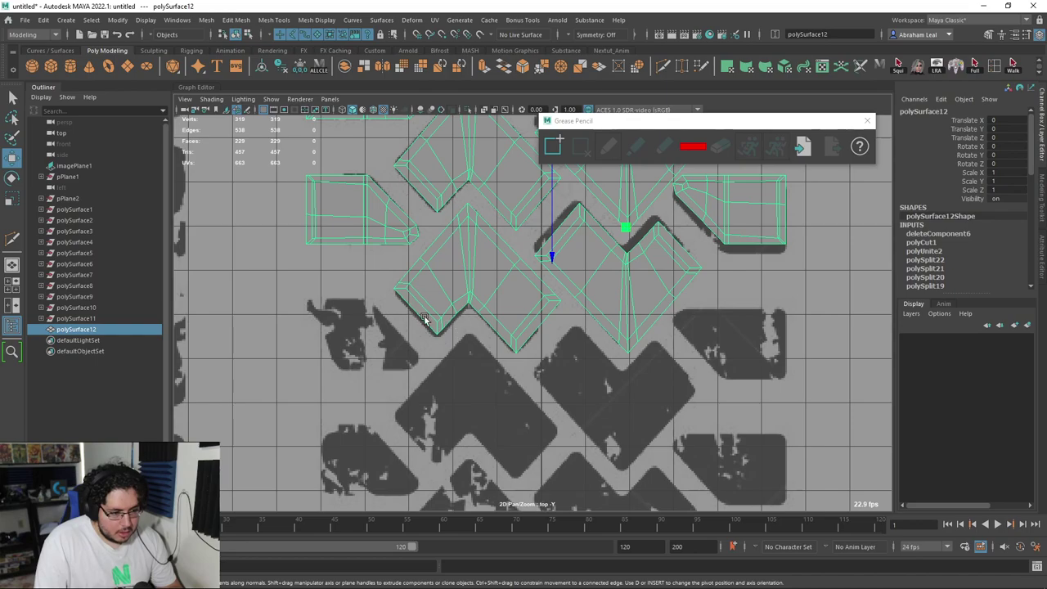
scroll(612, 334, "up", 3)
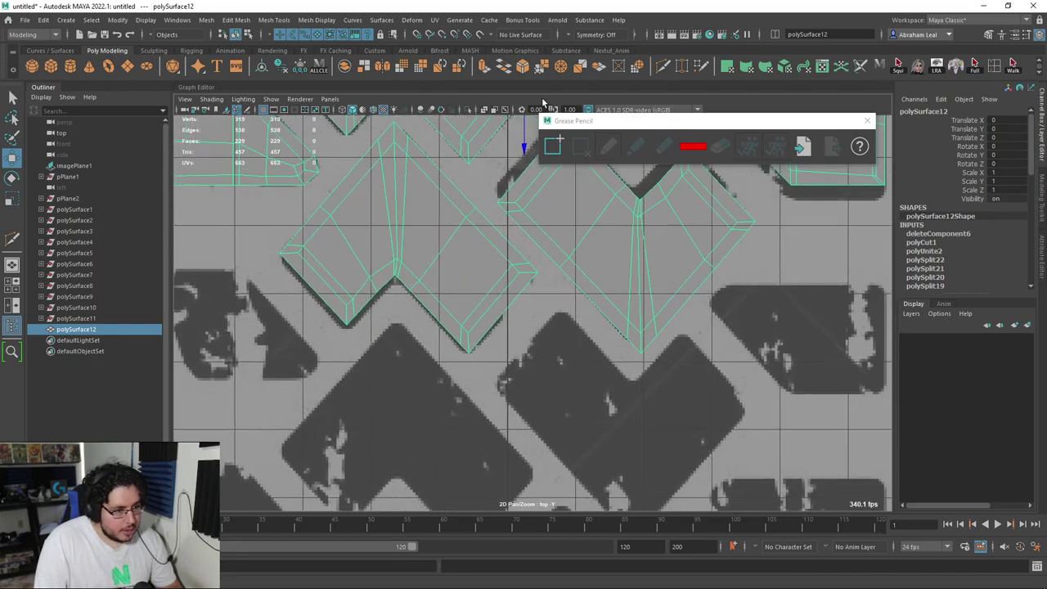
key("F8")
scroll(685, 268, "down", 3)
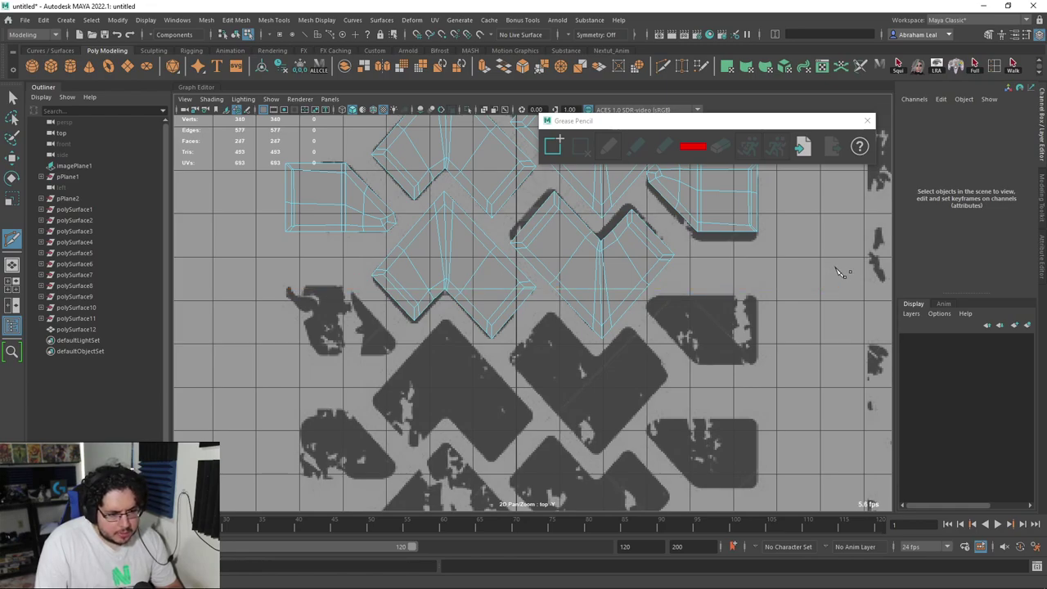
Delete the faces below the lower horizontal cut, including the small leftover faces at the cut edge.
key("q")
right_click(572, 274)
left_click_drag(660, 291, 339, 392)
left_click(339, 391)
scroll(393, 262, "up", 5)
middle_click_drag(393, 266, 614, 289, "alt")
scroll(614, 289, "up", 5)
left_click_drag(448, 243, 433, 239)
left_click(432, 239)
scroll(490, 229, "down", 5)
scroll(539, 335, "up", 4)
scroll(538, 302, "up", 4)
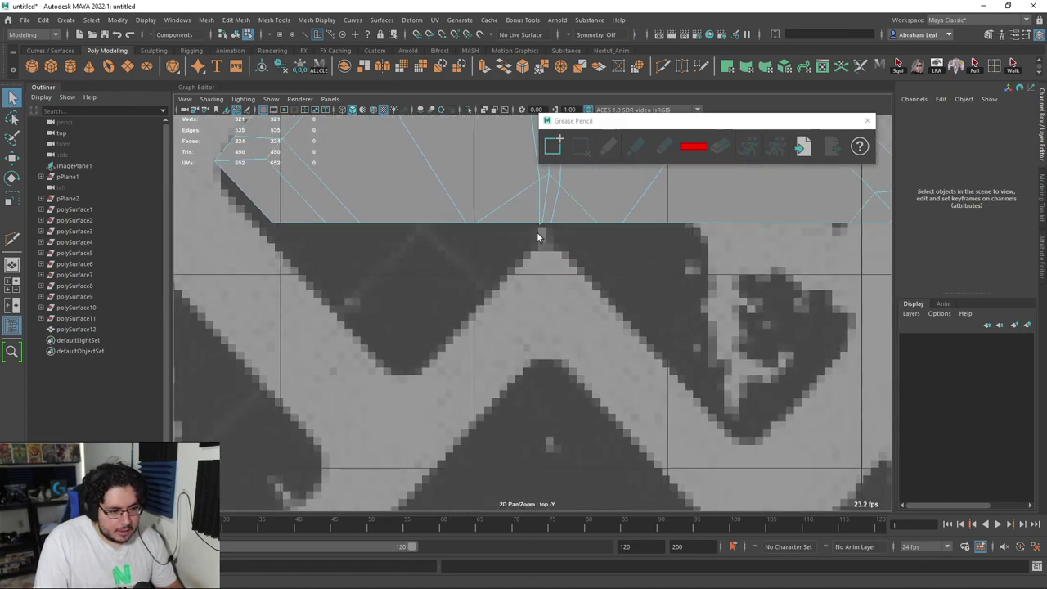
left_click(540, 224)
key("Delete")
scroll(539, 225, "down", 6)
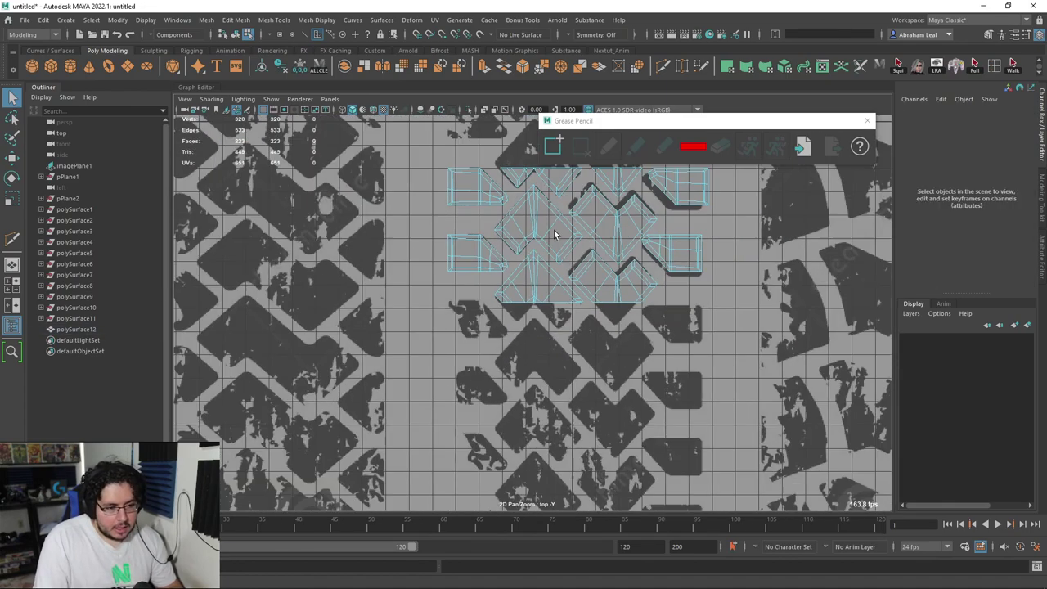
Duplicate the trimmed tread section and move the copy sideways to Translate X 12.722.
middle_click_drag(554, 230, 463, 282, "alt")
left_click(463, 280)
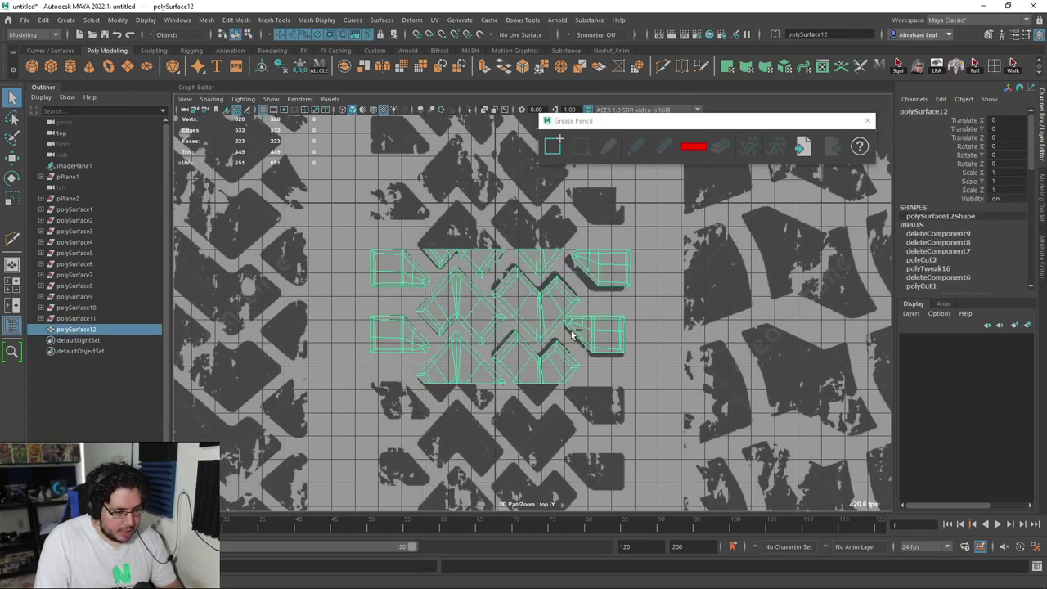
key("ctrl+d")
key("w")
left_click_drag(611, 304, 859, 305)
middle_click_drag(842, 303, 592, 318, "alt")
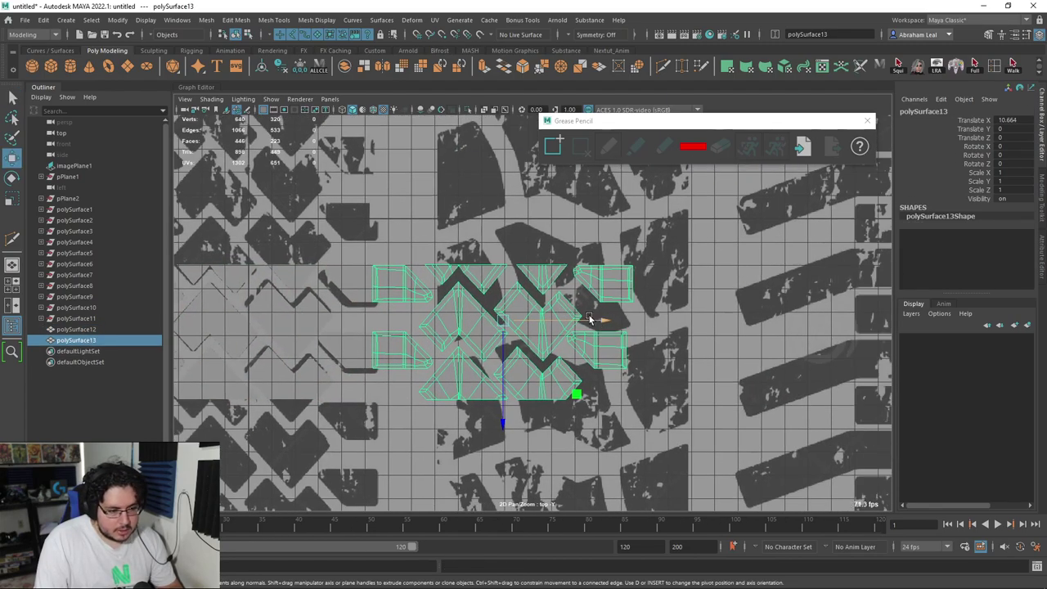
left_click_drag(589, 319, 618, 302)
Isolate the copied section, duplicate it with its pivot on the lower edge, and stack the duplicate directly above.
left_click(482, 110)
left_click(532, 276)
left_click(542, 287)
key("ctrl+d")
key("d")
left_click_drag(552, 423, 550, 458)
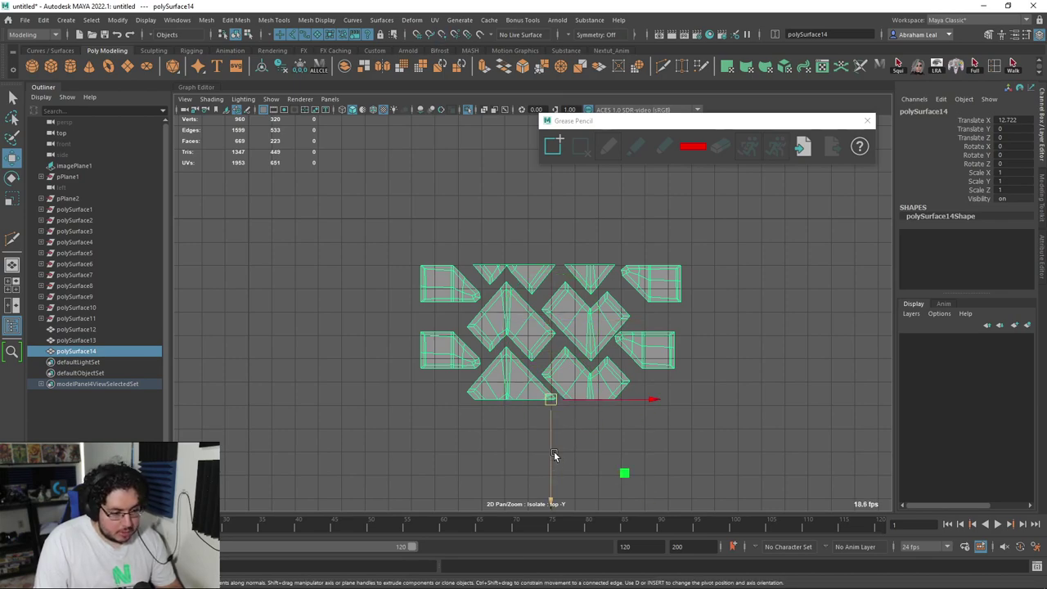
left_click_drag(552, 502, 563, 266)
Examine the seam between the two stacked tread sections for alignment of the cut V-shaped blocks.
left_click(700, 266)
scroll(645, 240, "up", 4)
scroll(591, 367, "up", 6)
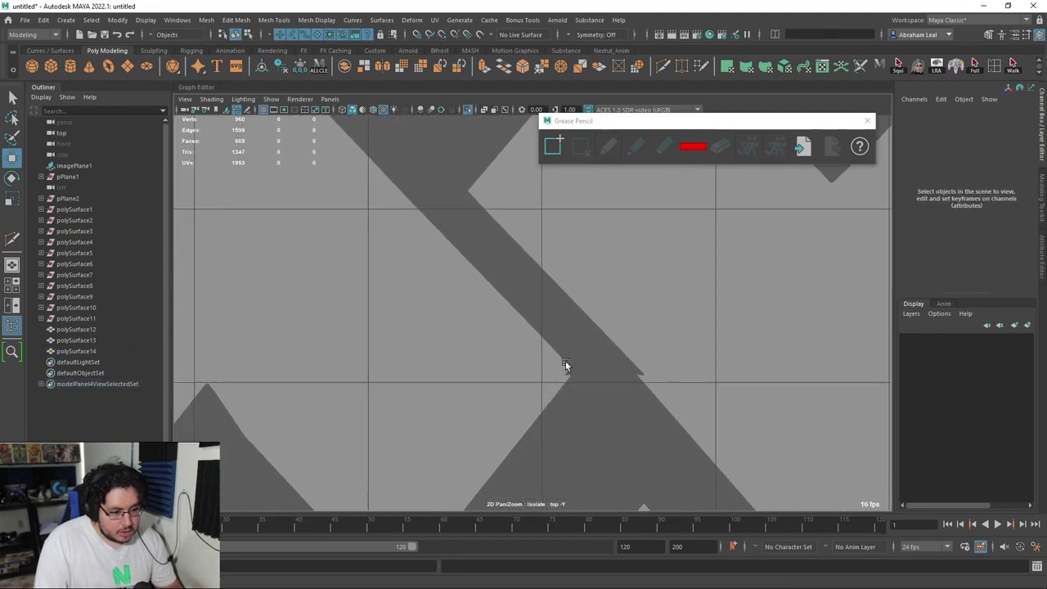
scroll(507, 301, "down", 2)
left_click(500, 304)
scroll(533, 320, "down", 8)
scroll(565, 335, "up", 6)
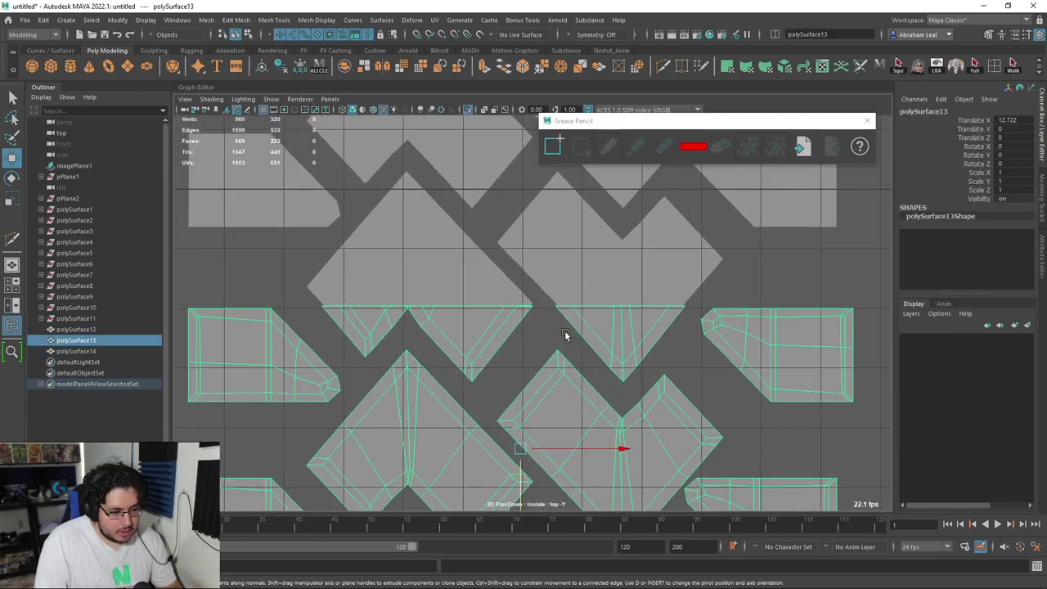
Undo the duplicates, the deletions and the horizontal cuts, back to the uncut combined tread mesh.
key("ctrl+z")
scroll(669, 295, "down", 5)
key("ctrl+z")
key("ctrl+z")
key("ctrl+z")
key("ctrl+z")
key("ctrl+z")
key("ctrl+z")
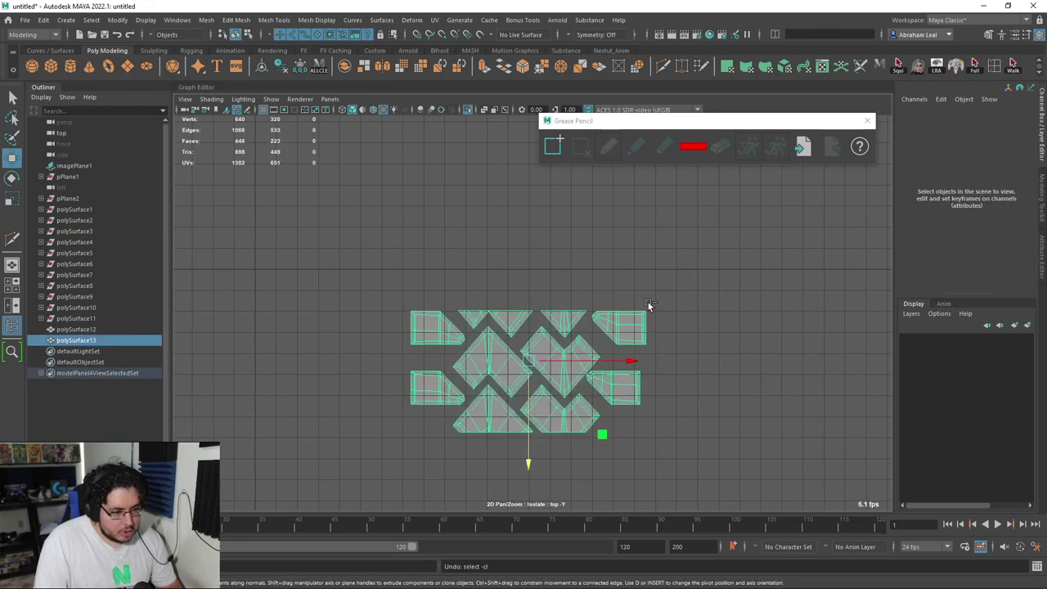
scroll(551, 311, "up", 3)
key("ctrl+z")
key("ctrl+z")
key("ctrl+z")
key("ctrl+z")
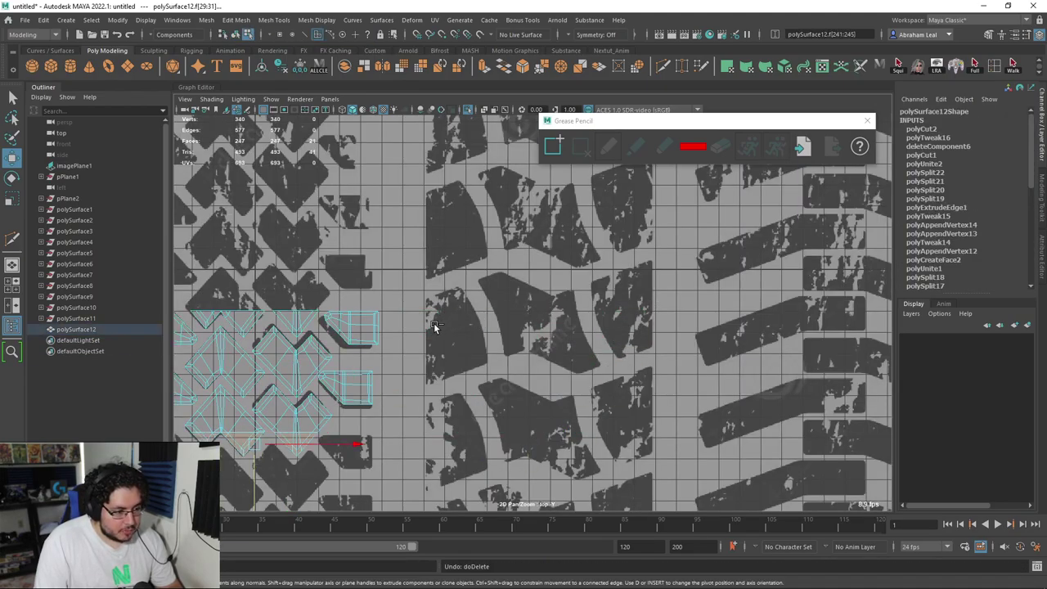
key("ctrl+z")
key("ctrl+z")
key("ctrl+z")
key("ctrl+z")
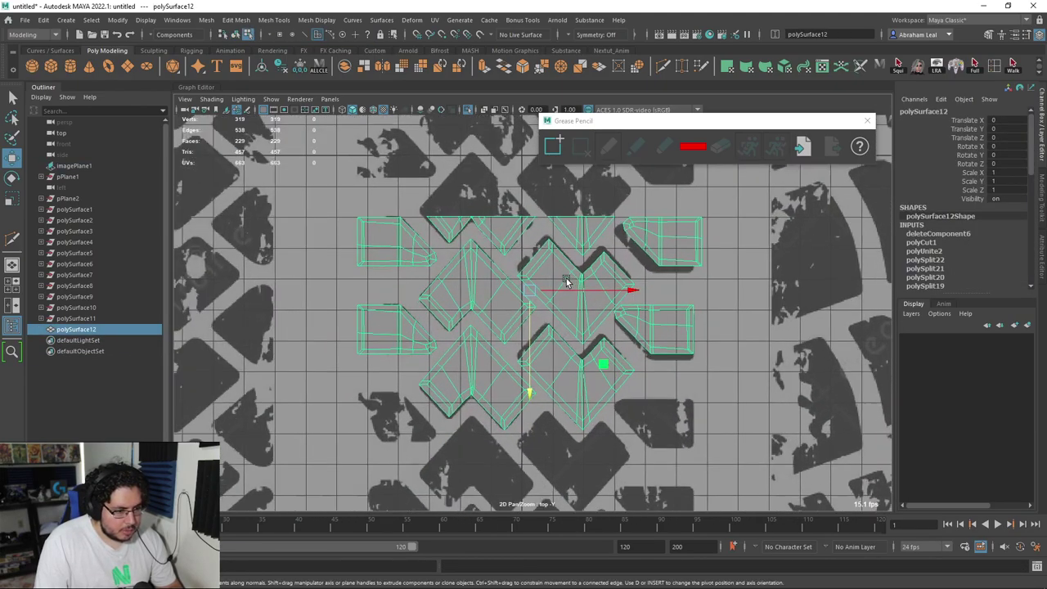
key("ctrl+z")
key("ctrl+z")
key("ctrl+z")
key("ctrl+z")
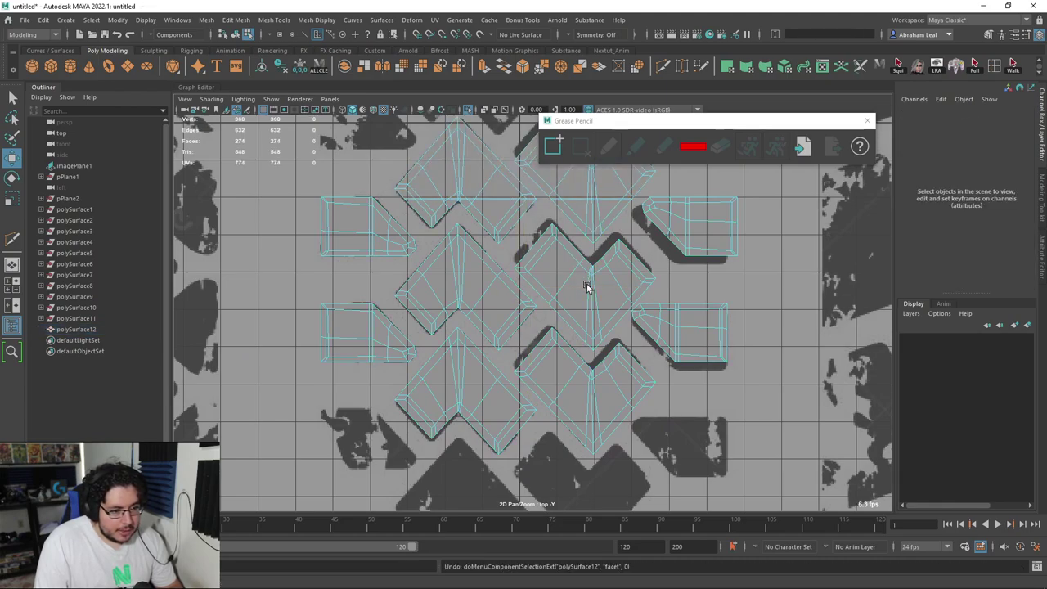
key("ctrl+z")
Delete the faces of the lowest pair of V-shaped blocks from the combined mesh.
right_click_drag(490, 278, 491, 304)
left_click(609, 376)
double_click(511, 389, "shift")
key("Delete")
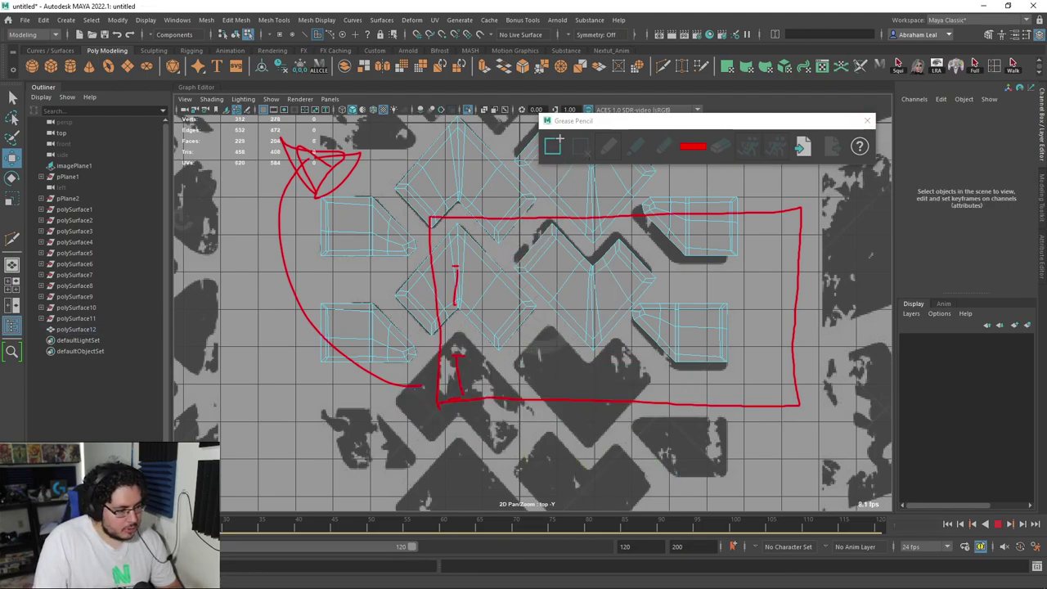
Delete the Grease Pencil frame with the red markings and close the Grease Pencil window.
left_click(247, 112)
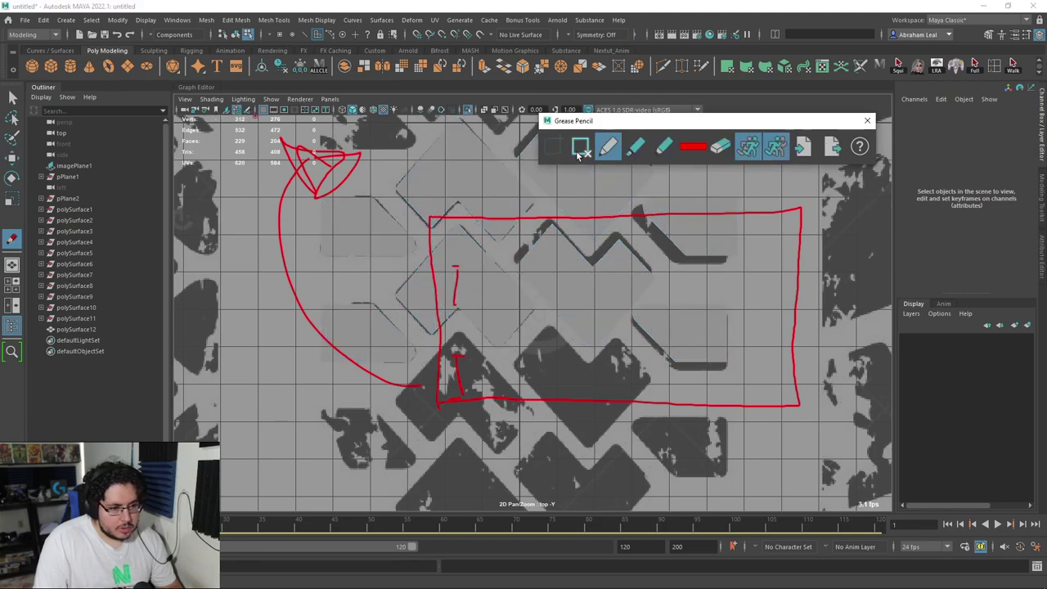
left_click(581, 148)
left_click(868, 121)
Slice the combined tread mesh horizontally through the upper pair of V-shaped blocks, level with the upper edge of the upper side blocks.
key("q")
left_click(453, 236)
scroll(565, 170, "up", 3)
middle_click_drag(549, 193, 583, 267, "alt")
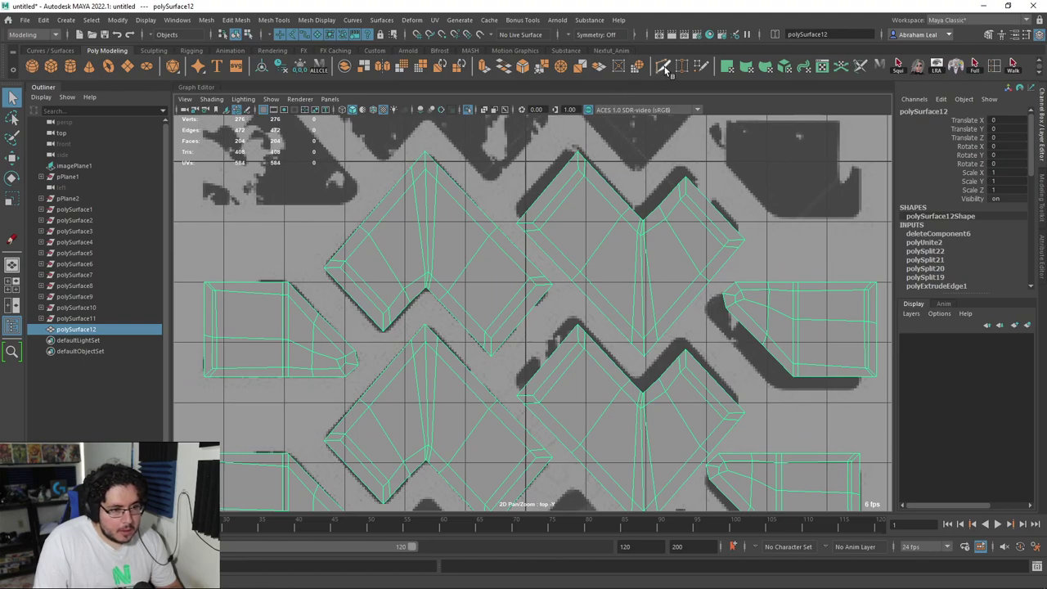
left_click(663, 66)
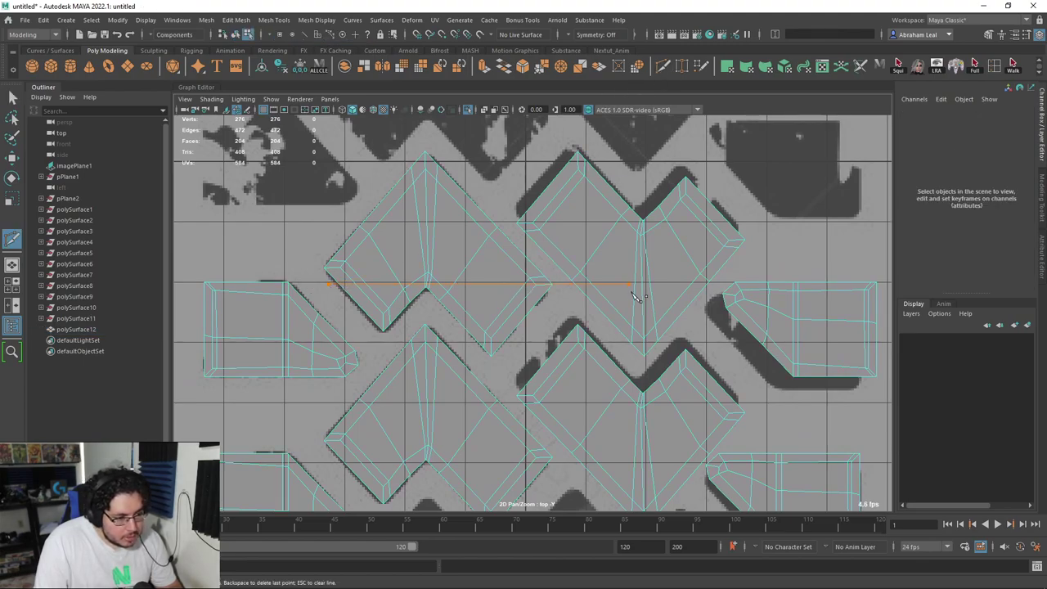
key("ctrl+z")
scroll(731, 297, "up", 6)
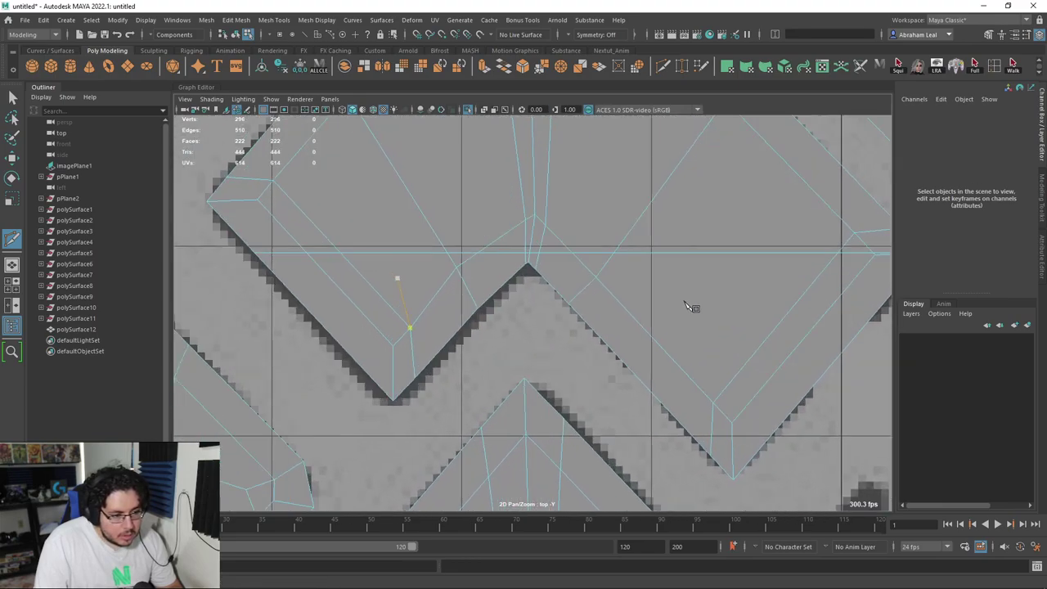
scroll(561, 299, "down", 6)
scroll(685, 269, "up", 5)
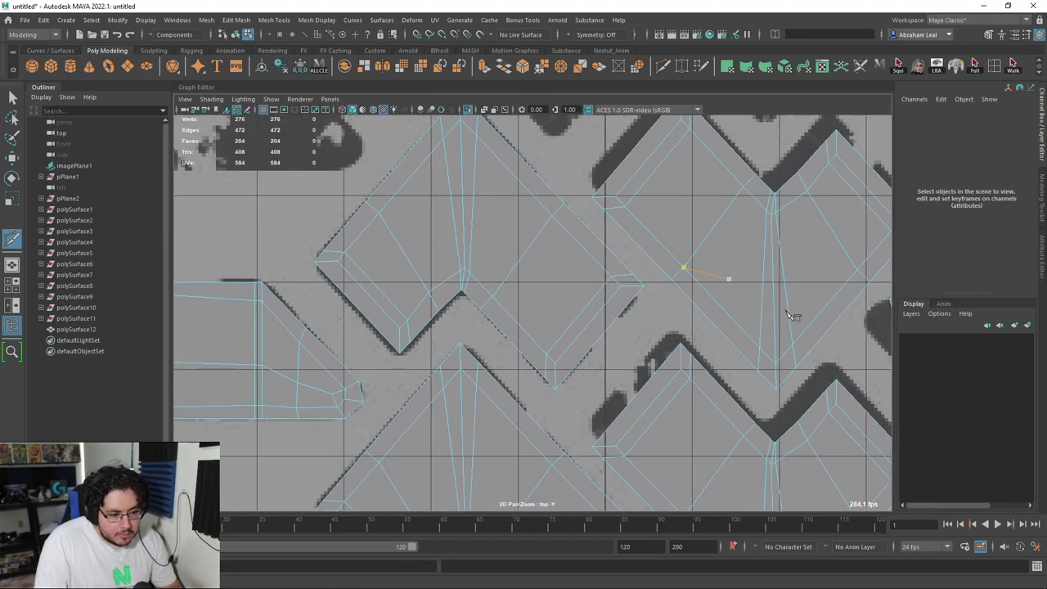
right_click_drag(929, 334, 864, 322, "alt")
middle_click_drag(784, 310, 665, 302, "alt")
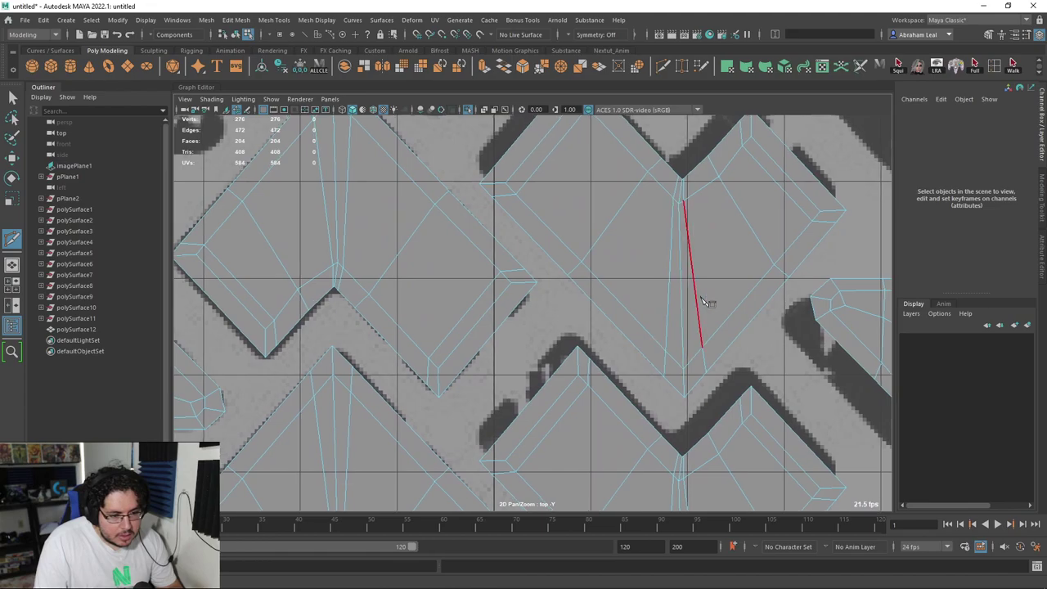
scroll(791, 293, "up", 8)
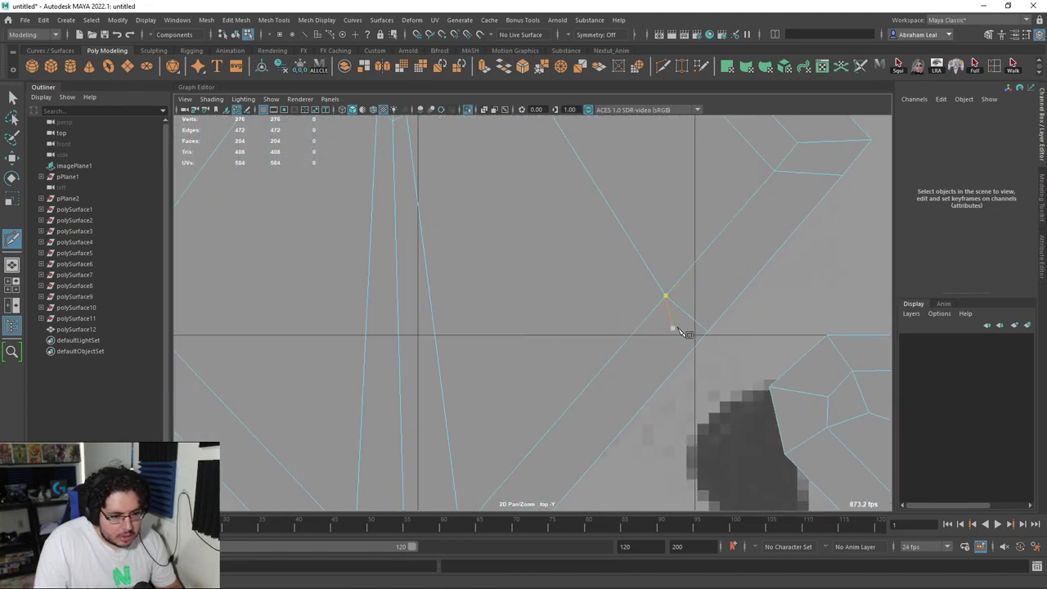
scroll(801, 356, "down", 5)
scroll(628, 305, "up", 4)
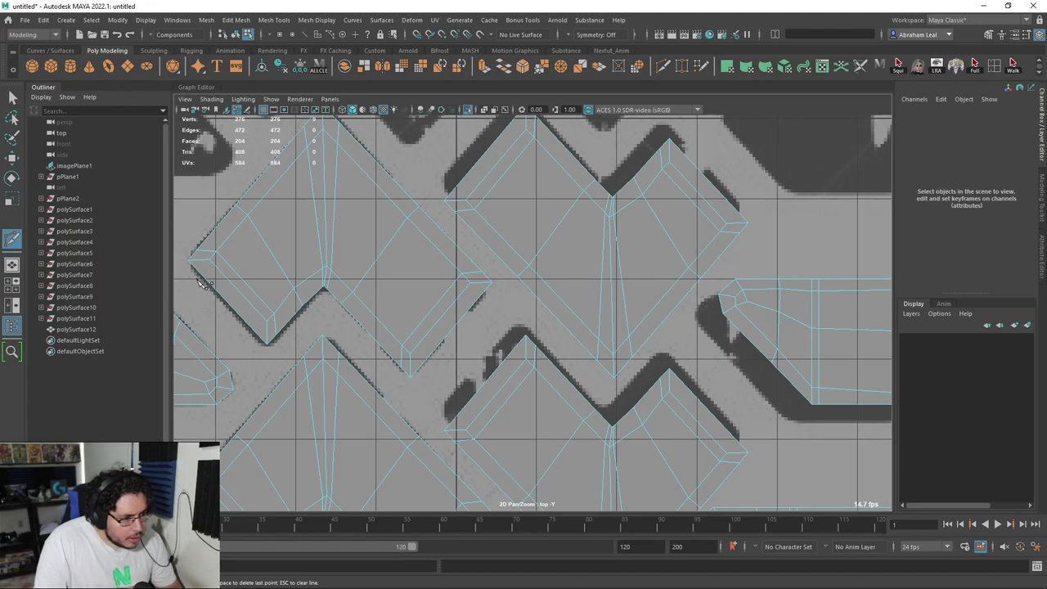
key("Return")
scroll(727, 298, "up", 5)
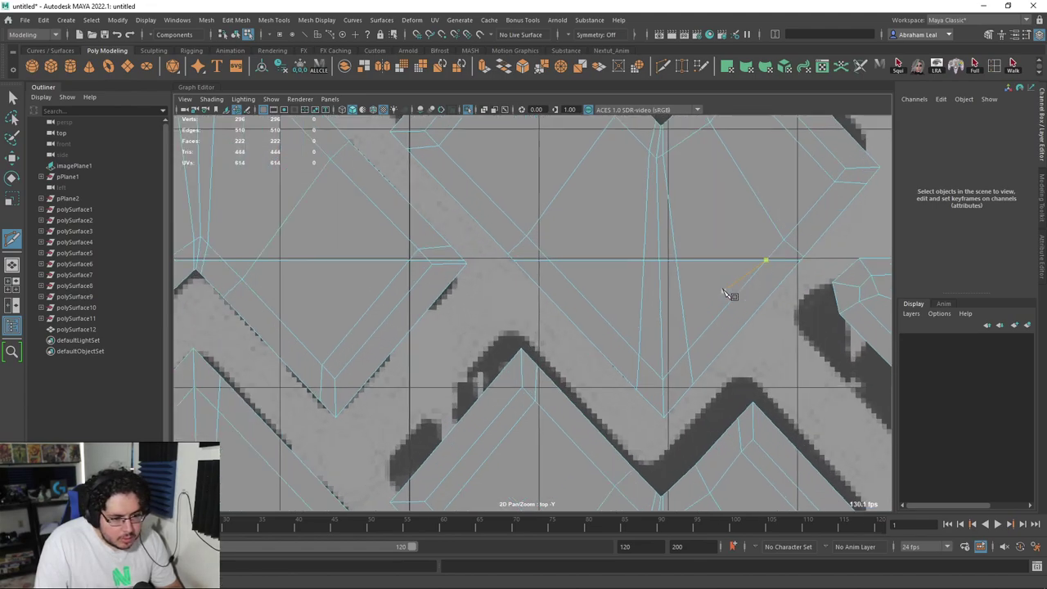
Select only the vertices along the new horizontal cut, leaving out the neighbouring block corner vertices.
key("q")
middle_click_drag(796, 263, 543, 309, "alt")
scroll(544, 307, "up", 3)
right_click_drag(619, 285, 572, 276)
scroll(572, 276, "down", 5)
scroll(425, 327, "up", 6)
scroll(425, 327, "up", 2)
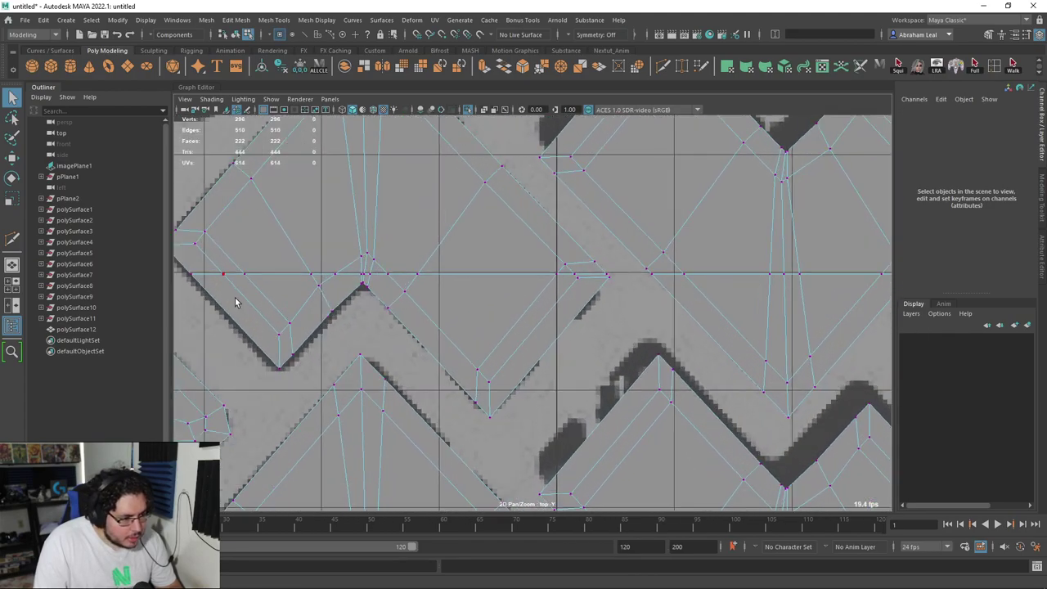
middle_click_drag(236, 302, 249, 300, "alt")
left_click_drag(608, 293, 989, 283)
mouse_move(713, 282)
middle_mouse_down("alt")
mouse_move(624, 273)
mouse_move(598, 285)
mouse_move(525, 286)
mouse_move(730, 299)
middle_mouse_up("alt")
scroll(554, 278, "up", 5)
middle_click_drag(553, 278, 650, 319, "alt")
mouse_move(657, 198)
left_mouse_down("ctrl")
mouse_move(498, 250)
mouse_move(507, 237)
left_mouse_up("ctrl")
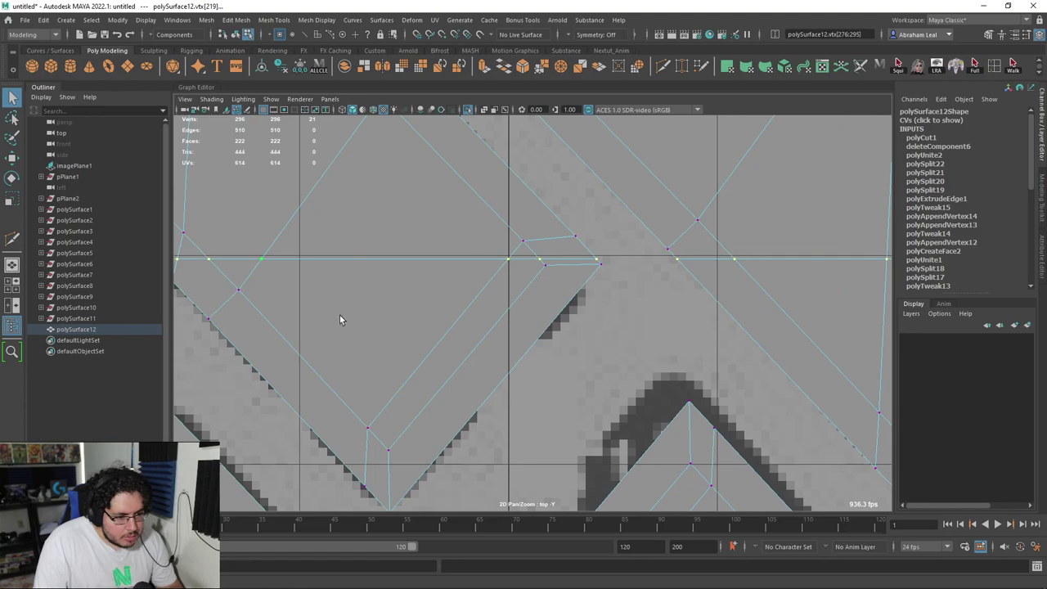
middle_click_drag(340, 319, 555, 317, "alt")
middle_click_drag(409, 303, 631, 305, "alt")
scroll(498, 297, "up", 3)
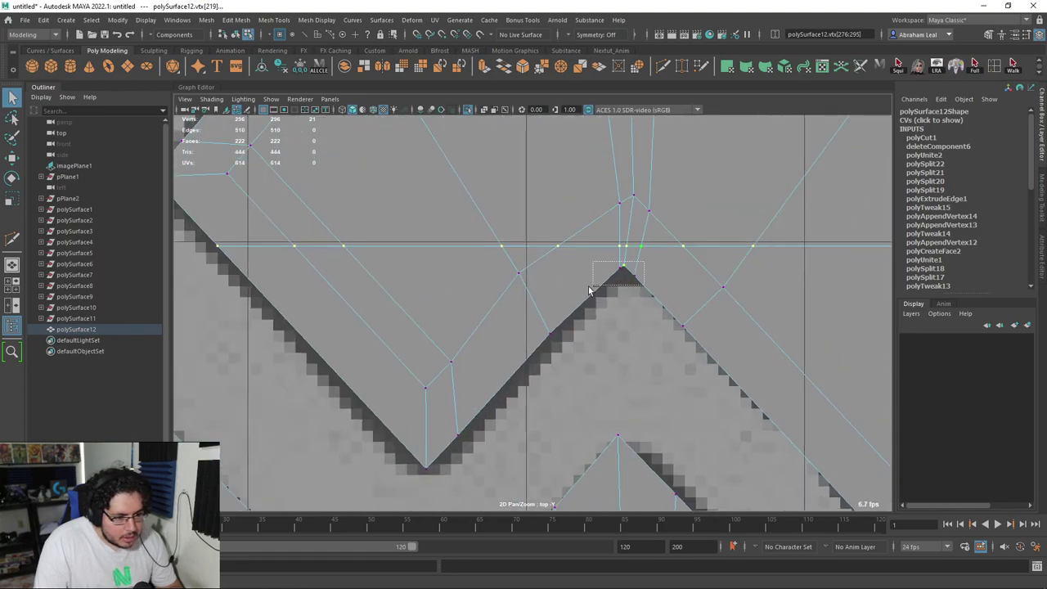
left_click_drag(606, 281, 605, 281, "ctrl")
Snap the selected cut vertices onto the horizontal grid line at the section's upper boundary.
middle_click_drag(482, 314, 547, 318, "alt")
scroll(547, 318, "down", 9)
key("w")
middle_click_drag(720, 340, 601, 349, "alt")
key("x")
left_click_drag(592, 400, 606, 303)
scroll(394, 311, "up", 1)
middle_click_drag(395, 311, 564, 311, "alt")
scroll(558, 311, "up", 13)
scroll(379, 273, "down", 8)
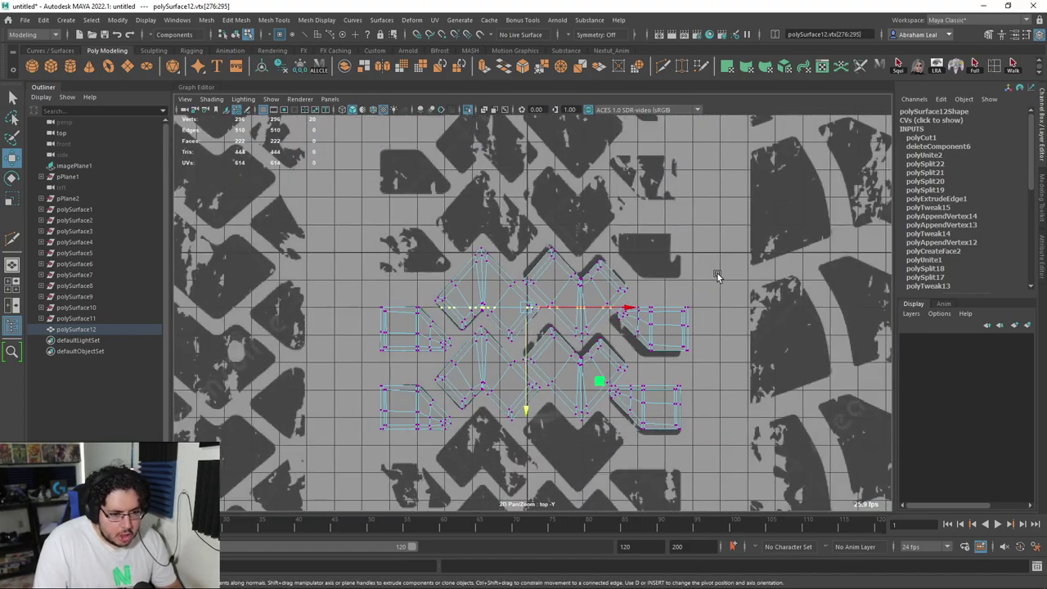
Duplicate the faces of the upper pair of V-shaped blocks as separate objects.
scroll(581, 276, "up", 6)
right_click_drag(596, 276, 669, 230)
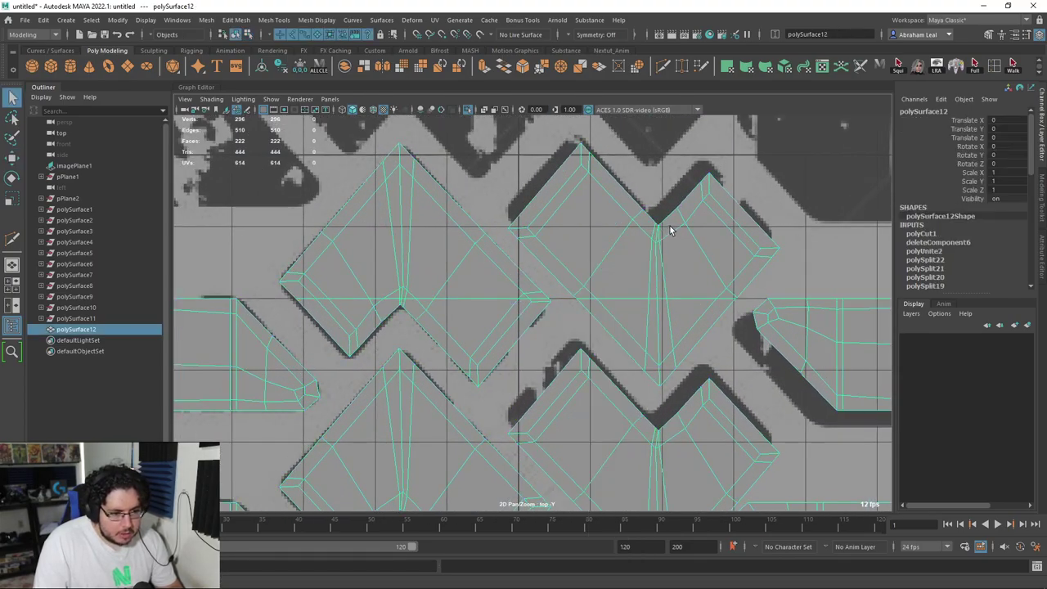
right_click_drag(593, 265, 592, 288)
double_click(581, 257)
double_click(460, 261, "shift")
scroll(556, 323, "down", 6)
middle_click_drag(565, 330, 561, 212, "alt")
left_click(204, 21)
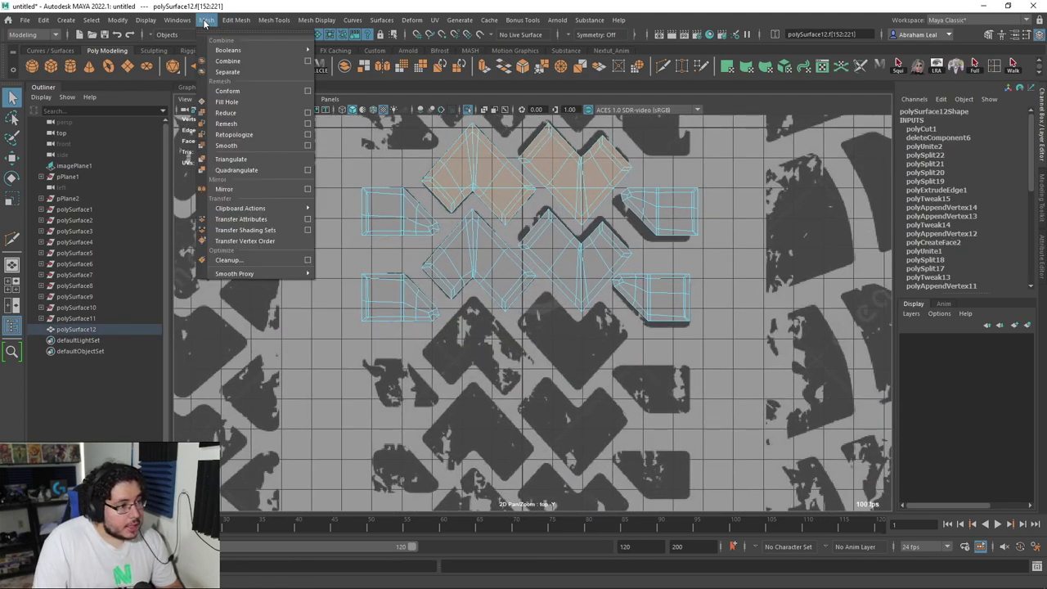
mouse_move(236, 22)
left_click(273, 320)
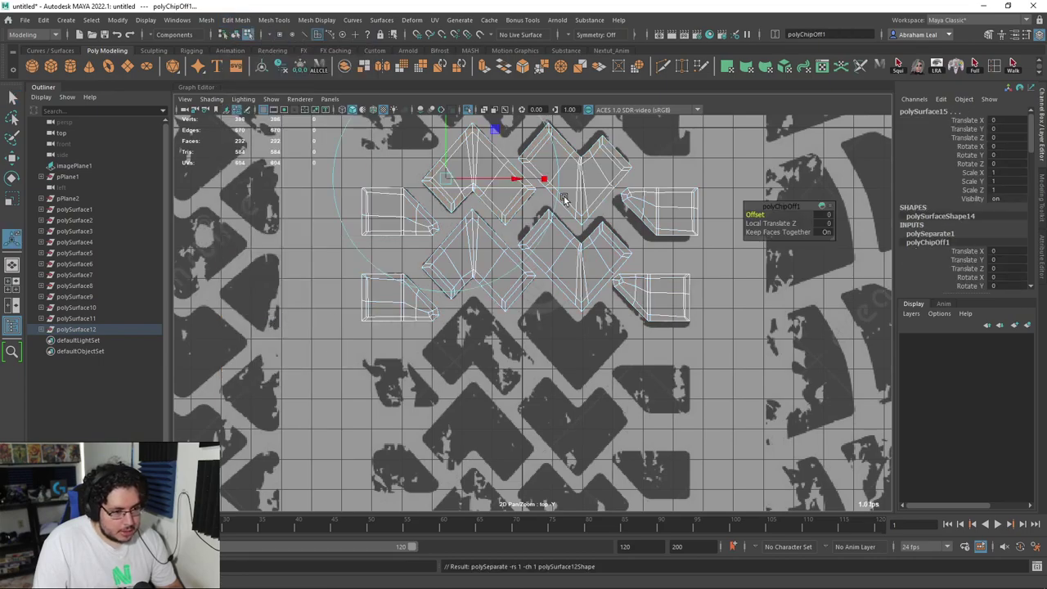
Move the two duplicated V-shaped blocks down over the next row of the reference, to Translate Z 5.683.
key("w")
right_click_drag(580, 231, 654, 207)
left_click(745, 175)
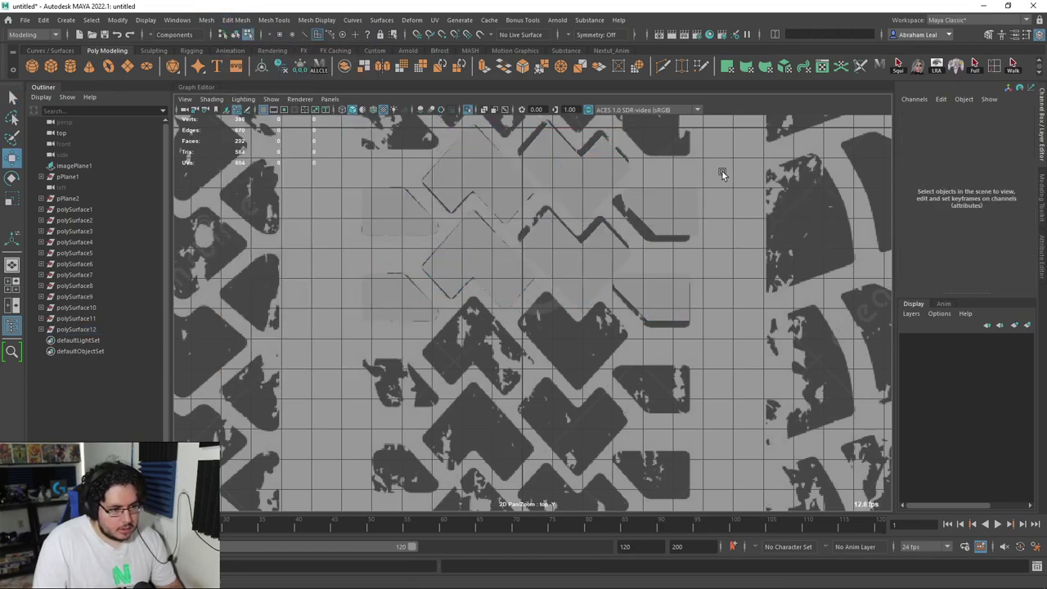
left_click_drag(682, 150, 468, 195)
right_click_drag(581, 175, 655, 139)
left_click(654, 139)
left_click_drag(659, 146, 526, 395)
left_click(582, 281, "ctrl")
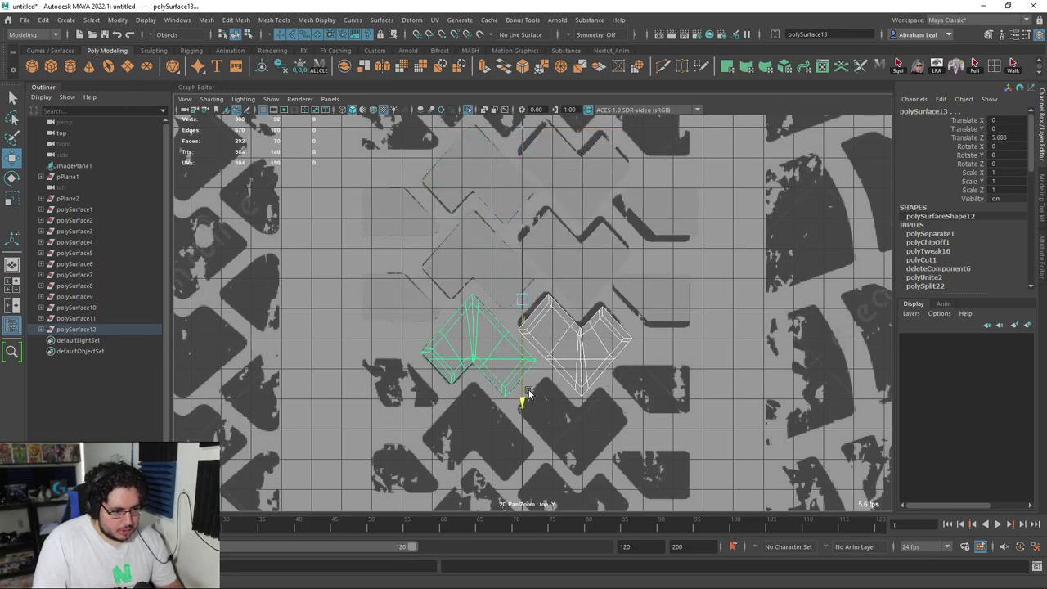
Adjust the duplicated V-shaped blocks' vertical placement to Translate Z 5.725.
scroll(525, 393, "up", 6)
left_click_drag(549, 260, 549, 248)
right_click_drag(478, 292, 662, 305, "alt")
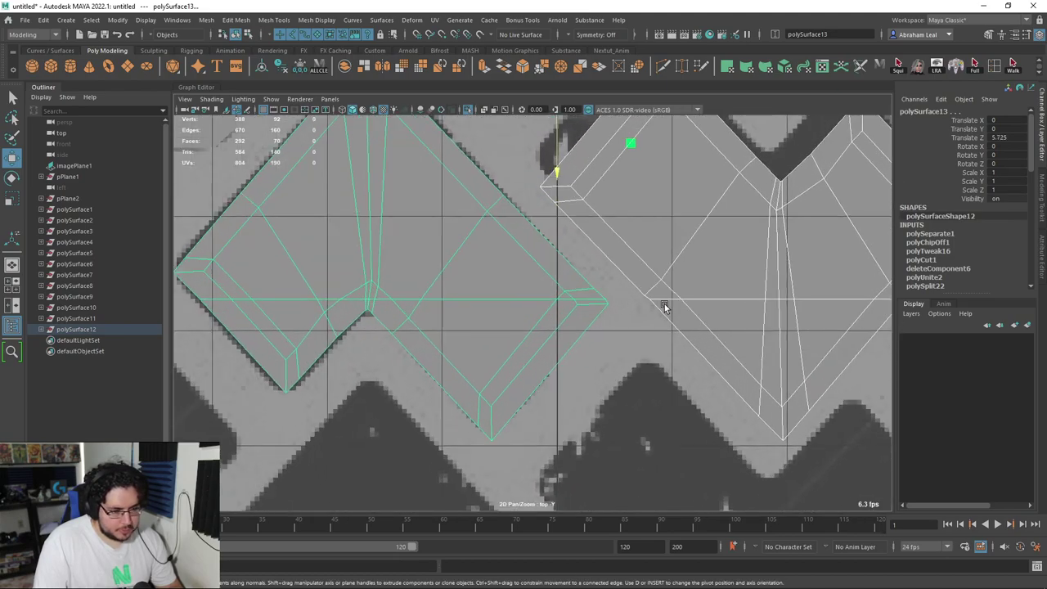
middle_click_drag(661, 306, 607, 263, "alt")
Delete the faces below the horizontal cut on both duplicated V-shaped blocks.
scroll(607, 262, "down", 8)
scroll(606, 262, "up", 5)
right_click_drag(584, 265, 586, 295)
left_click_drag(697, 298, 246, 413)
right_click_drag(468, 384, 553, 316, "alt")
key("Delete")
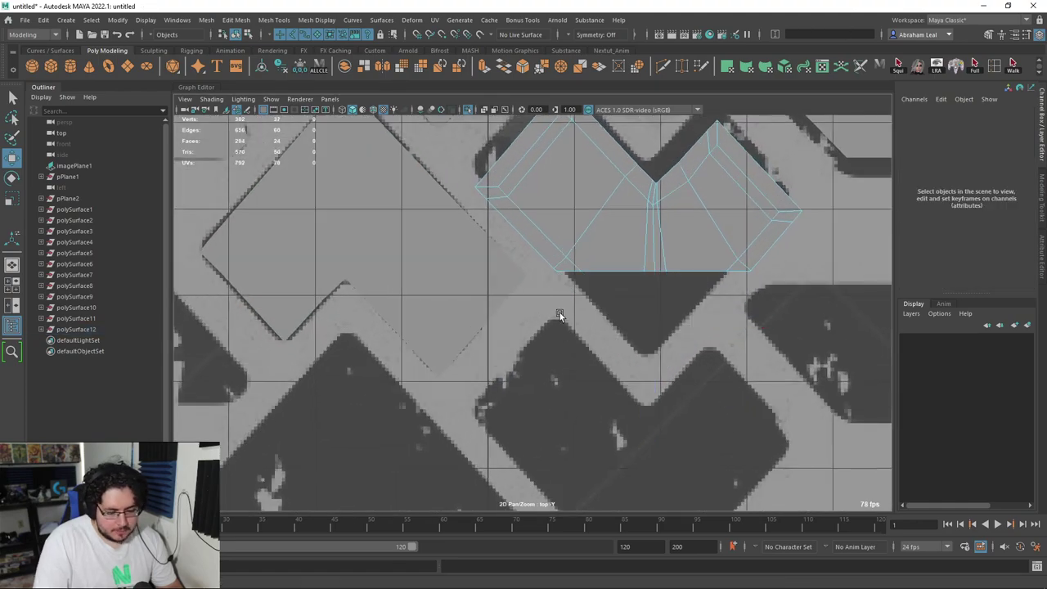
right_click_drag(437, 252, 439, 281)
left_click_drag(553, 275, 222, 370)
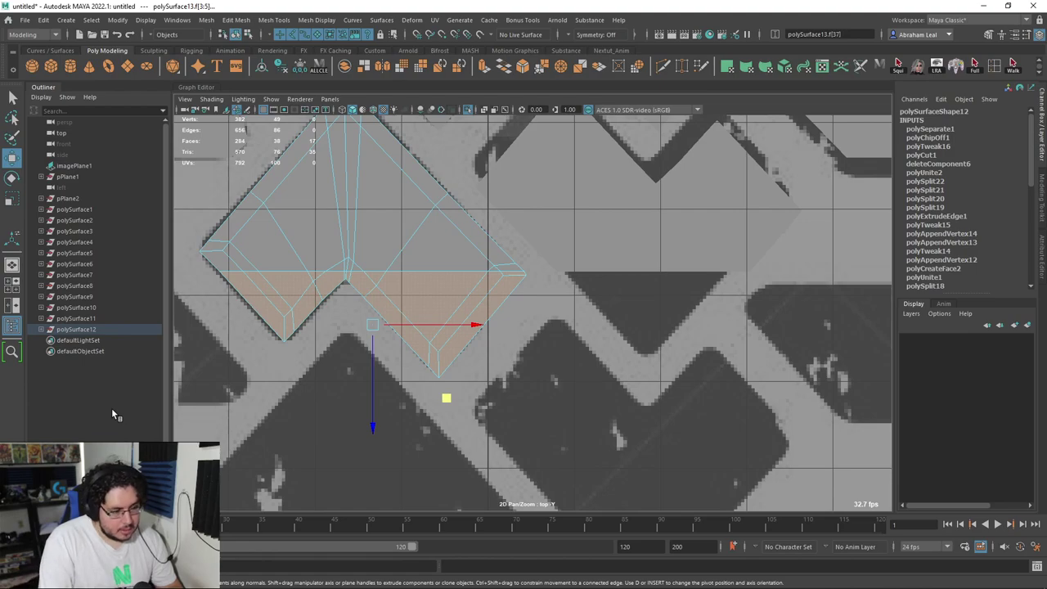
key("Delete")
Delete the faces above the horizontal cut on the original upper pair of V-shaped blocks.
scroll(336, 190, "down", 5)
left_click(536, 174)
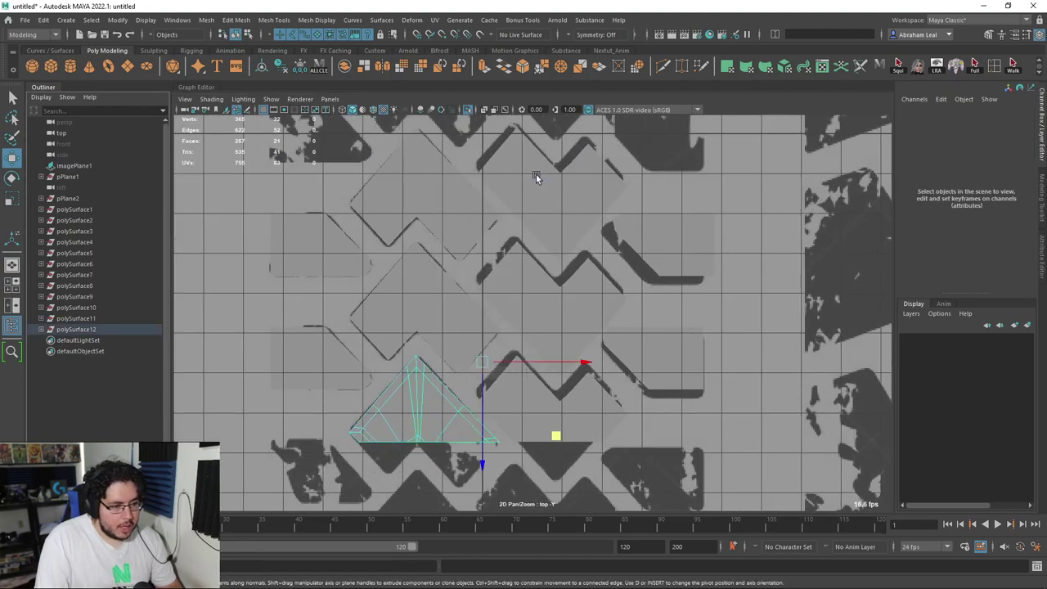
key("F11")
left_click_drag(669, 131, 307, 213)
key("Delete")
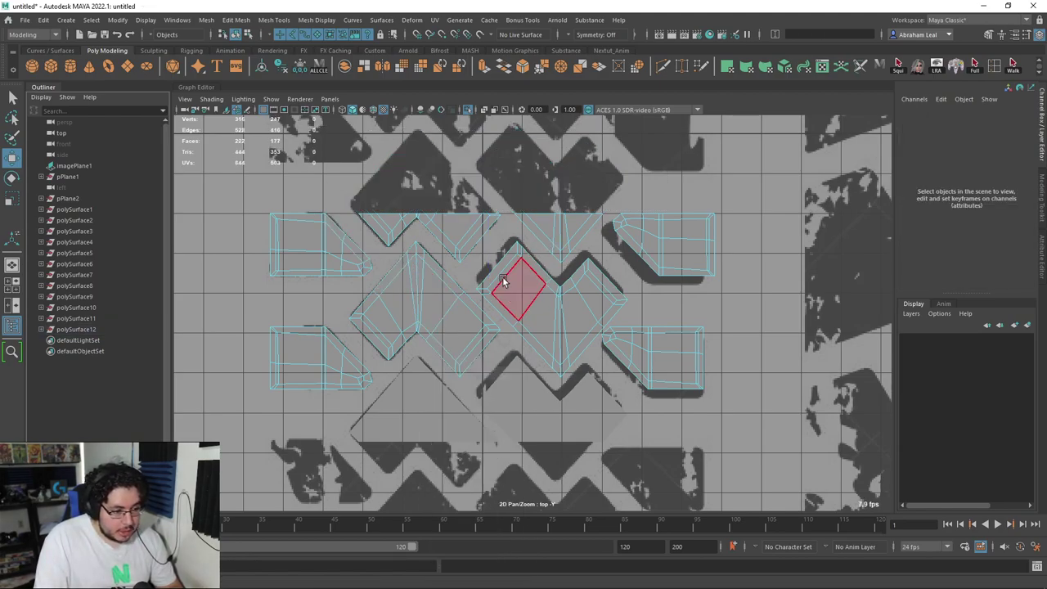
Combine all the tread pieces into one mesh and delete its construction history.
key("F8")
left_click(436, 392)
left_click(532, 360)
left_click(345, 66)
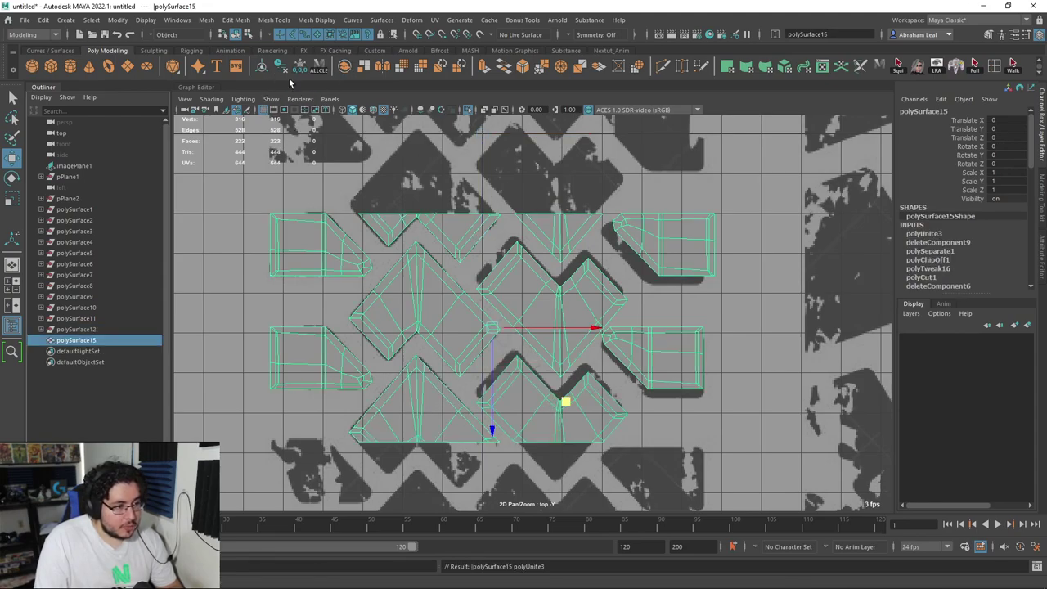
key("alt+shift+d")
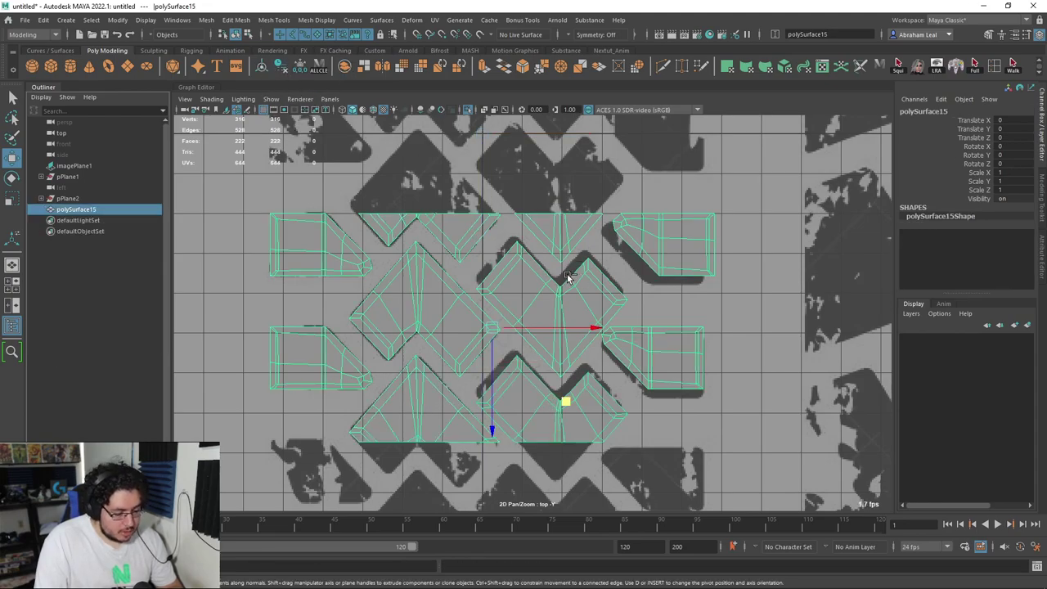
Duplicate the tread section, set the copy's pivot at its lower edge, and stack it above the original at Translate Z -5.684.
key("ctrl+d")
key("d")
left_click(490, 442)
key("d")
left_click_drag(499, 508, 492, 304)
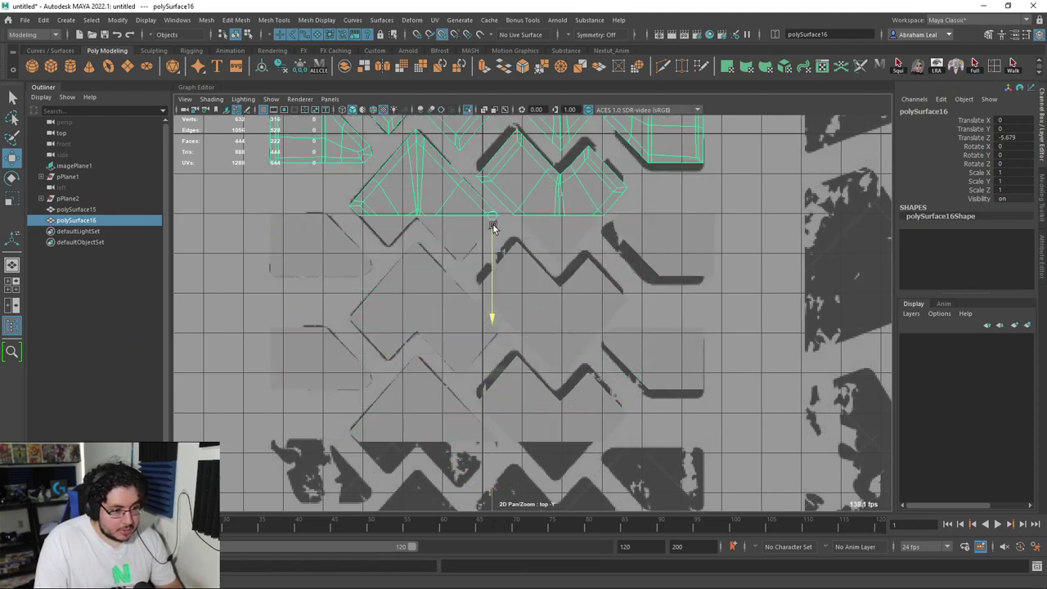
Isolate the two stacked tread sections in the viewport.
left_click(601, 204)
left_click_drag(581, 190, 558, 235)
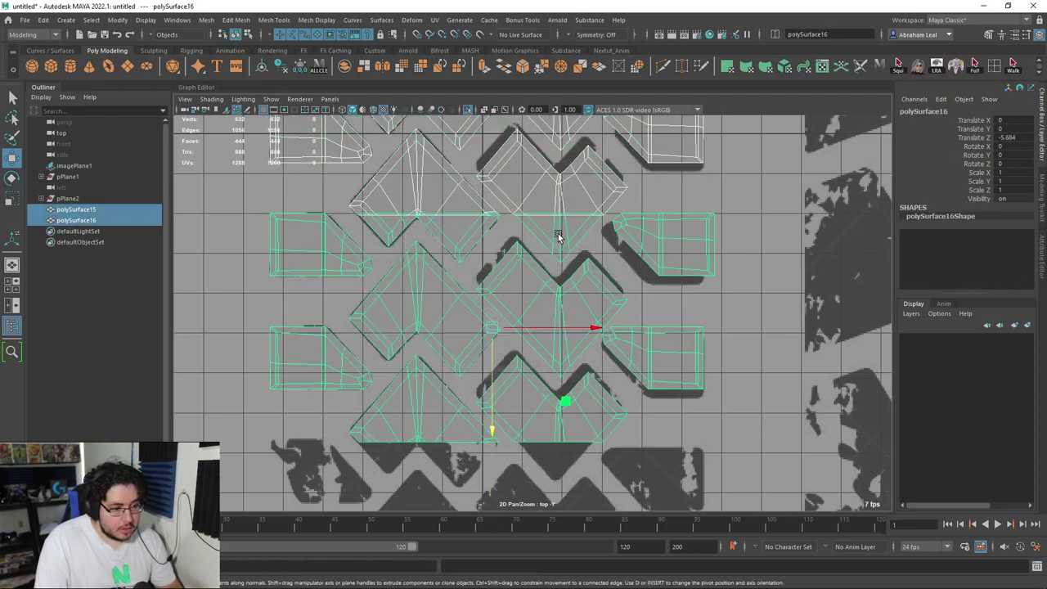
left_click(467, 109)
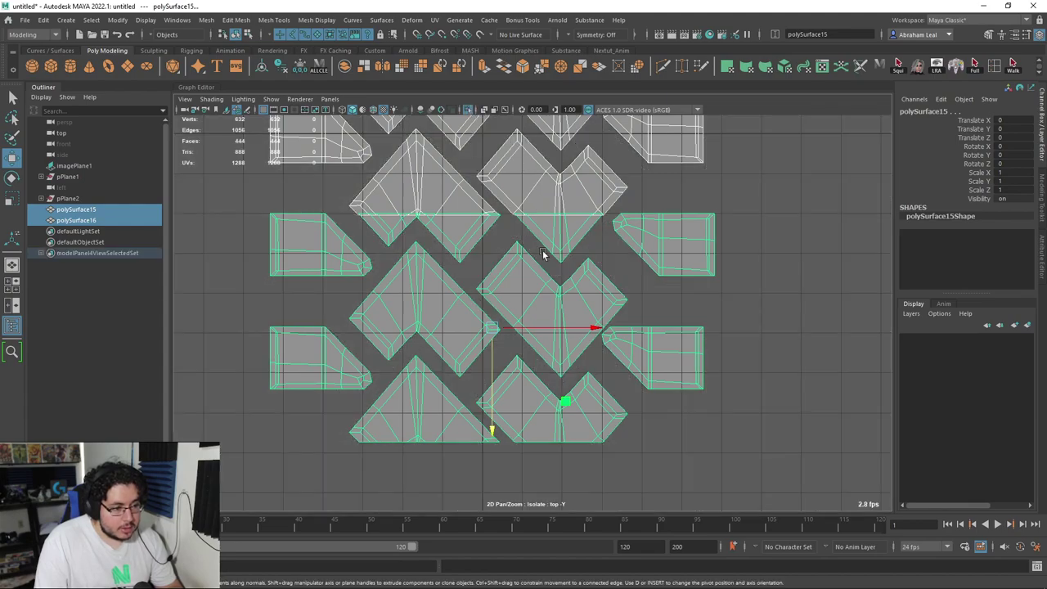
Move the upper tread copy to Translate Z -5.725 and check the seam between the two sections.
left_click(517, 180)
scroll(499, 214, "up", 6)
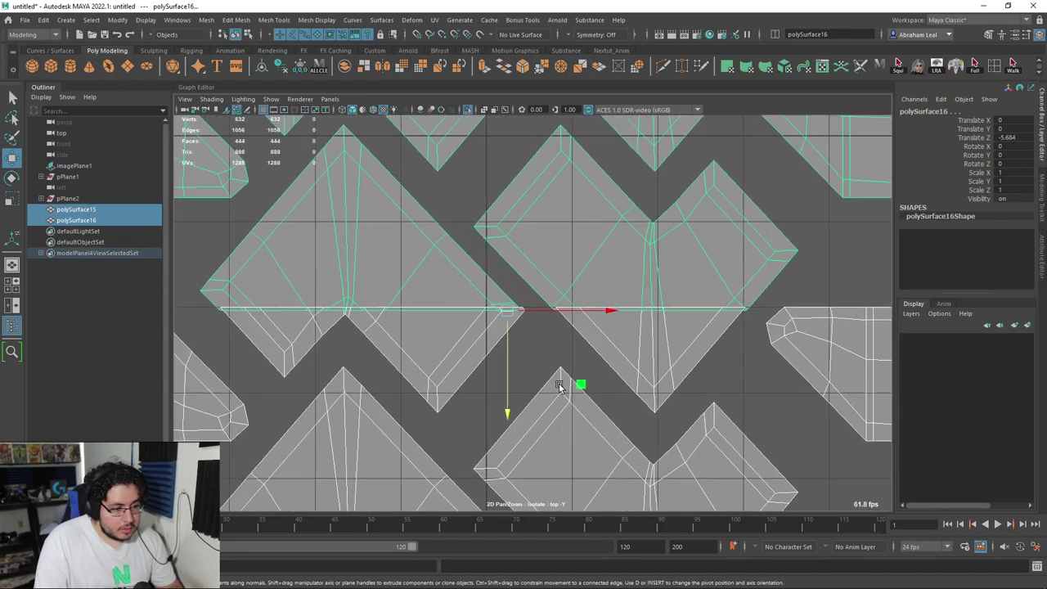
left_click_drag(483, 407, 485, 347)
left_click_drag(482, 418, 482, 300)
left_click(562, 354)
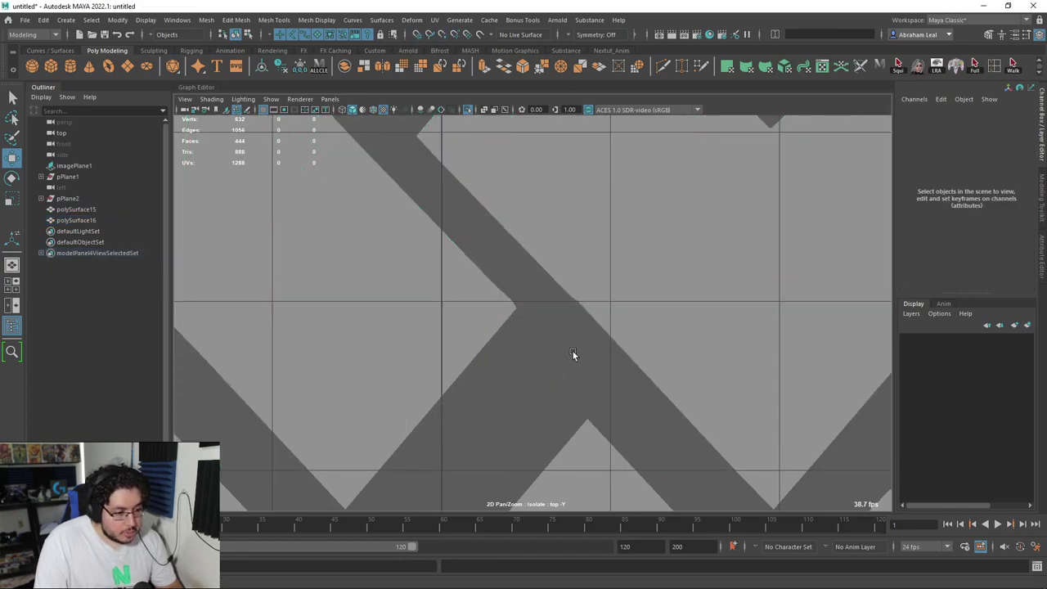
scroll(624, 375, "down", 7)
scroll(511, 229, "up", 3)
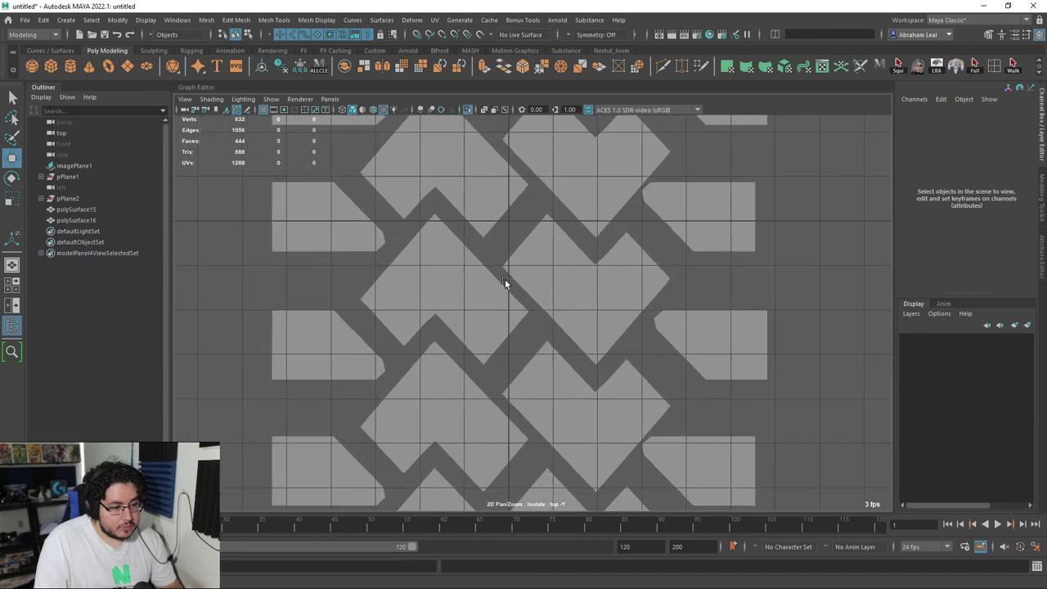
Delete the stacked upper copy and select the original tread section.
left_click(448, 289)
scroll(449, 289, "down", 3)
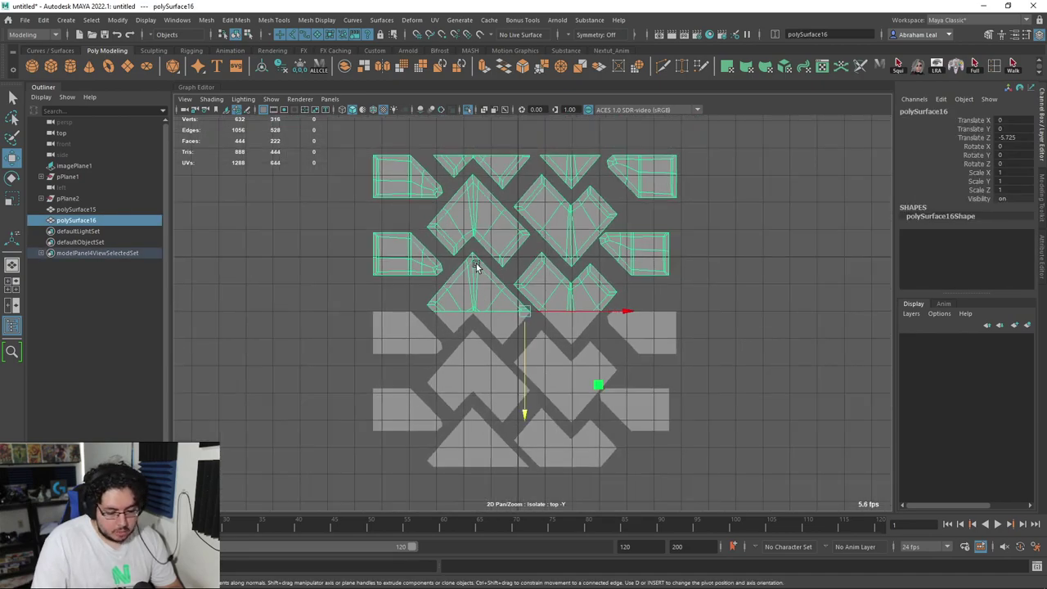
key("Delete")
scroll(479, 264, "up", 3)
left_click(515, 286)
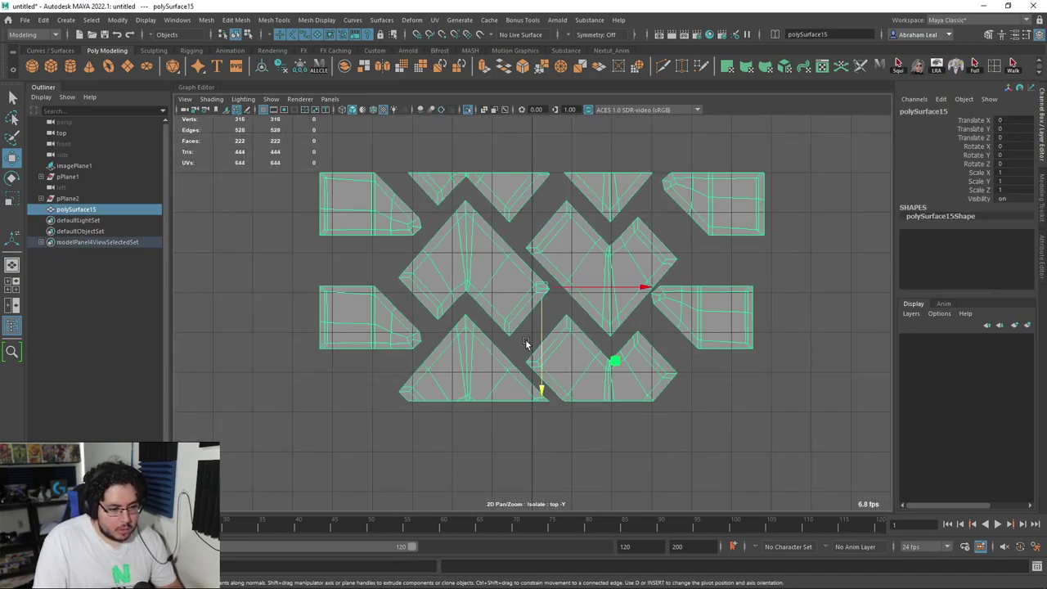
Examine the trimmed tread section and its flat upper and lower cut edges.
scroll(518, 341, "up", 2)
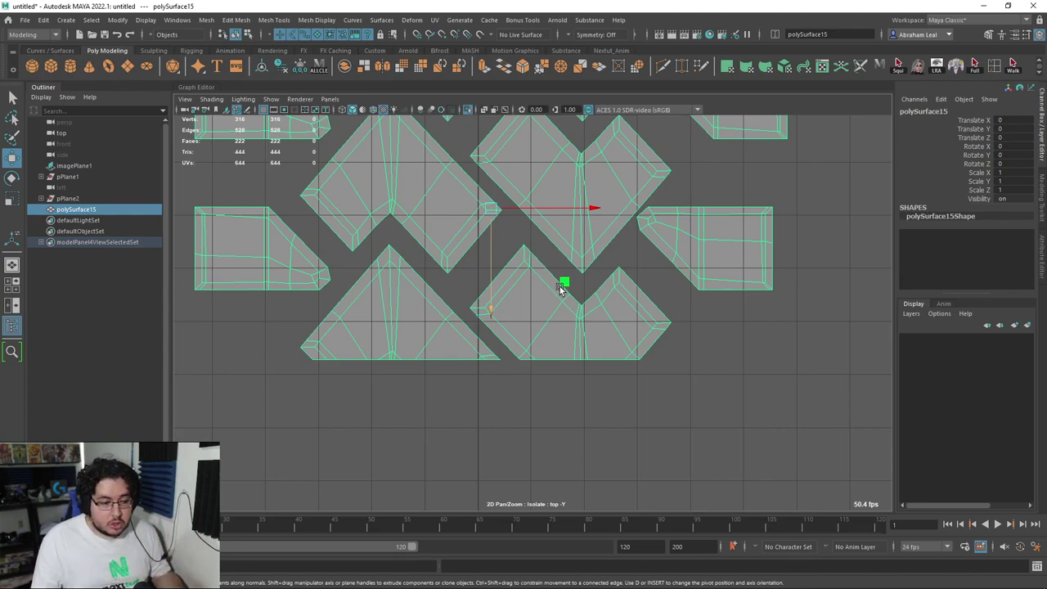
middle_click_drag(476, 334, 495, 373, "alt")
right_click_drag(496, 373, 565, 319, "alt")
middle_click_drag(565, 320, 556, 359, "alt")
right_click_drag(556, 359, 789, 348, "alt")
scroll(789, 347, "down", 4)
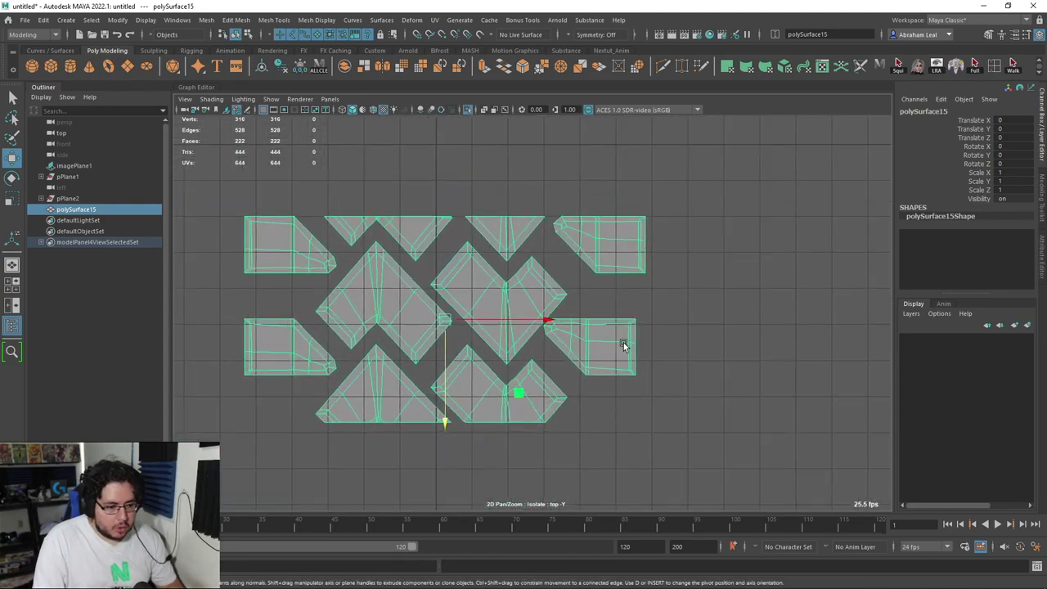
scroll(697, 343, "up", 2)
middle_click_drag(698, 344, 680, 319, "alt")
scroll(667, 314, "down", 3)
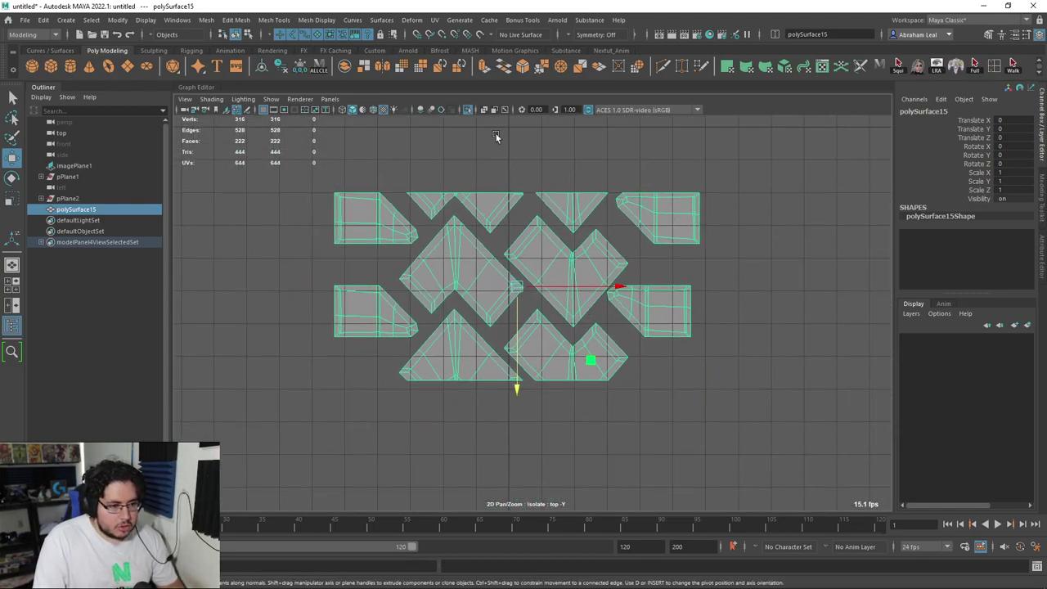
Bring the reference image back into view around the tread section and compare the blocks with it.
left_click(470, 110)
scroll(667, 267, "up", 1)
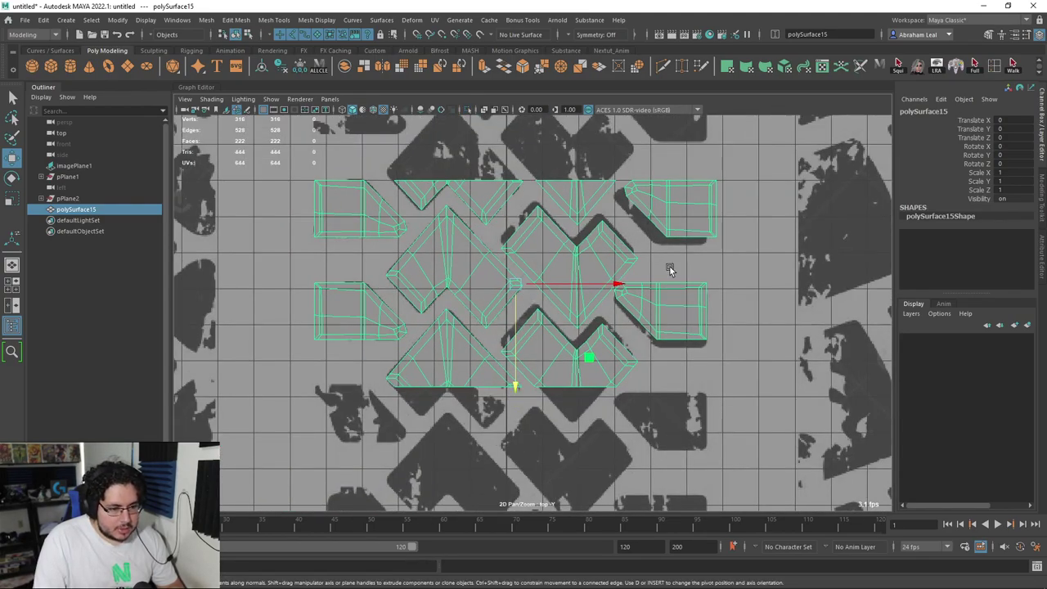
scroll(669, 270, "up", 1)
middle_click_drag(674, 258, 660, 263, "alt")
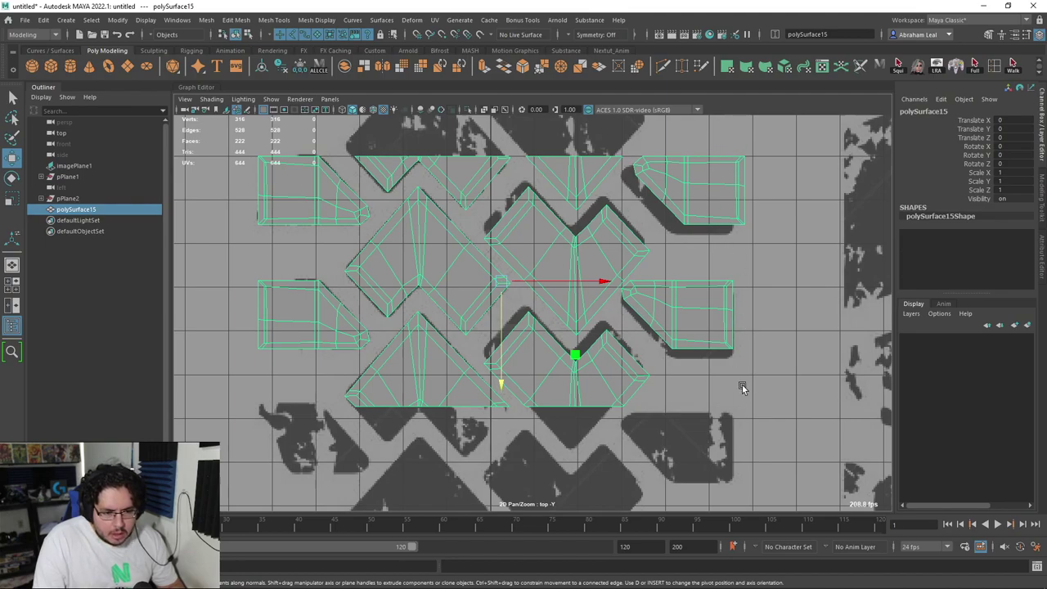
Select all faces of the upper right side block and snap its outer edge in X to the lower right side block's outer edge.
right_click_drag(719, 212, 718, 241)
left_click(722, 205)
left_click_drag(786, 192, 777, 192)
scroll(773, 202, "up", 4)
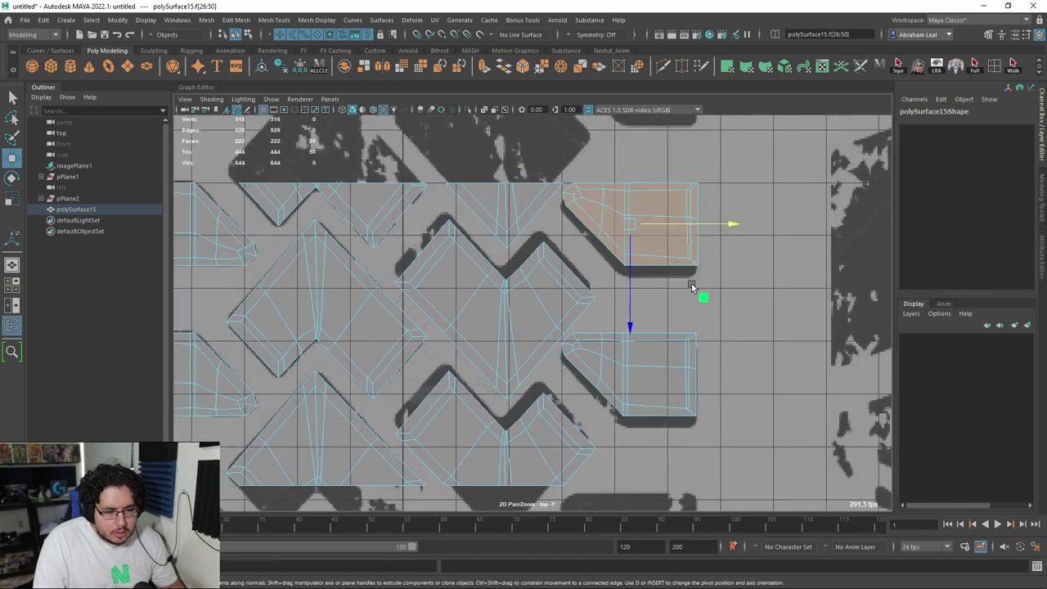
scroll(595, 322, "up", 3)
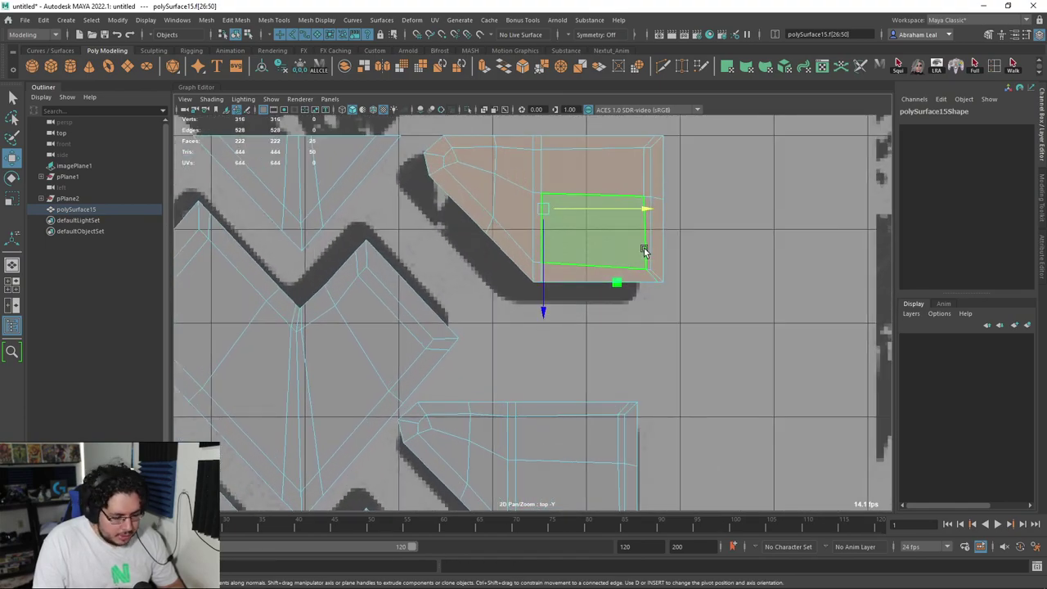
key("d")
key("v")
left_click_drag(646, 210, 637, 409)
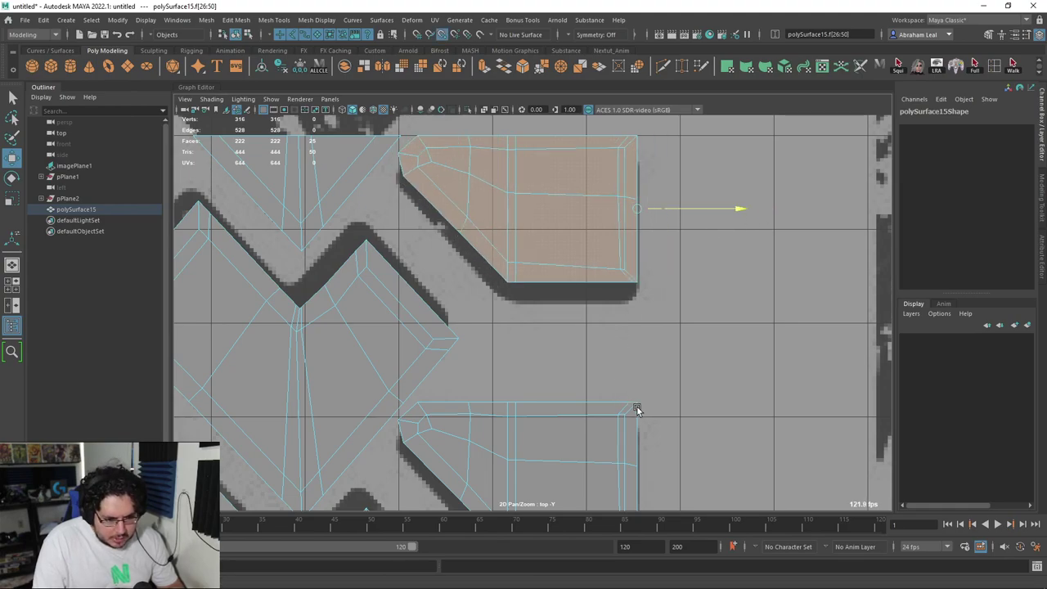
Check the horizontal alignment of the opposite side blocks and reselect the whole tread mesh.
scroll(474, 330, "down", 3)
middle_click_drag(445, 337, 531, 310)
key("ctrl+z")
scroll(564, 331, "up", 1)
middle_click_drag(453, 330, 795, 317, "alt")
left_click(461, 206)
left_click(459, 213)
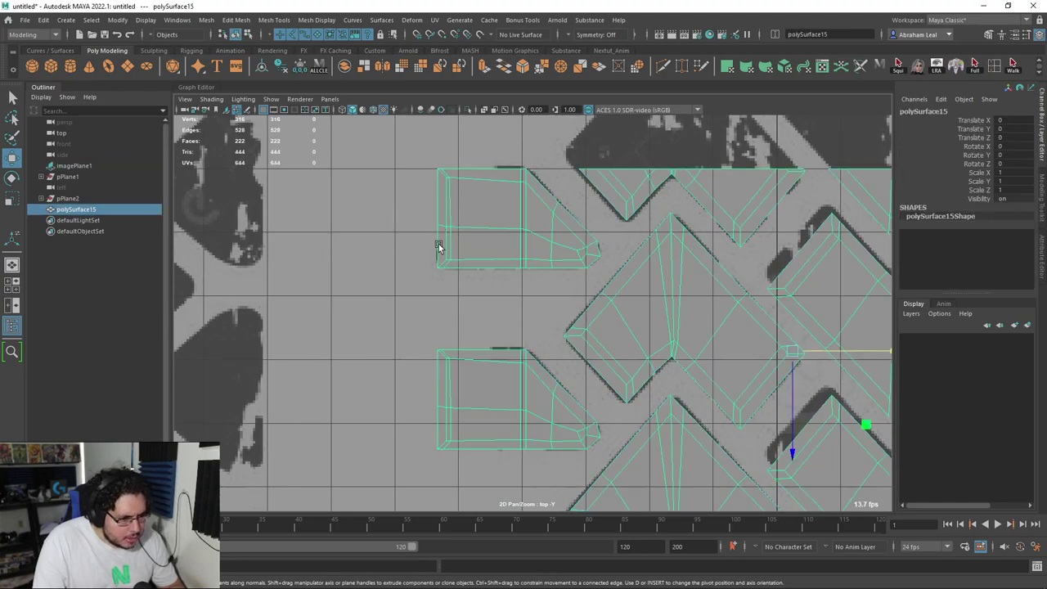
scroll(587, 356, "down", 8)
middle_click_drag(589, 355, 515, 335, "alt")
left_click(658, 209)
scroll(613, 257, "up", 5)
left_click(614, 258)
middle_click_drag(688, 290, 595, 282, "alt")
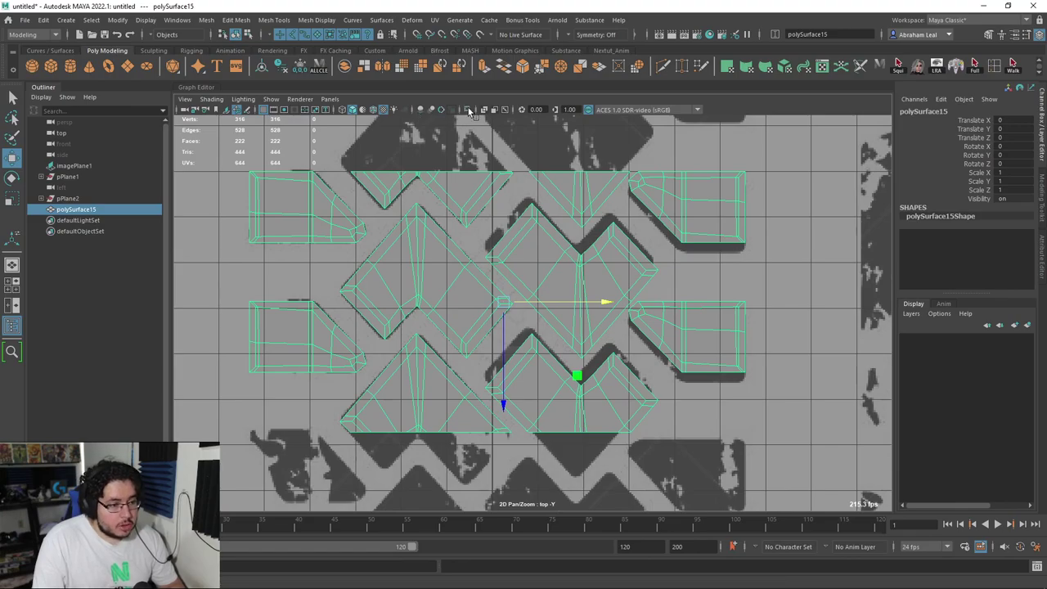
Isolate the tread mesh again and examine the gaps between its blocks.
left_click(467, 110)
scroll(442, 229, "up", 5)
middle_click_drag(507, 278, 557, 275, "alt")
scroll(439, 233, "down", 3)
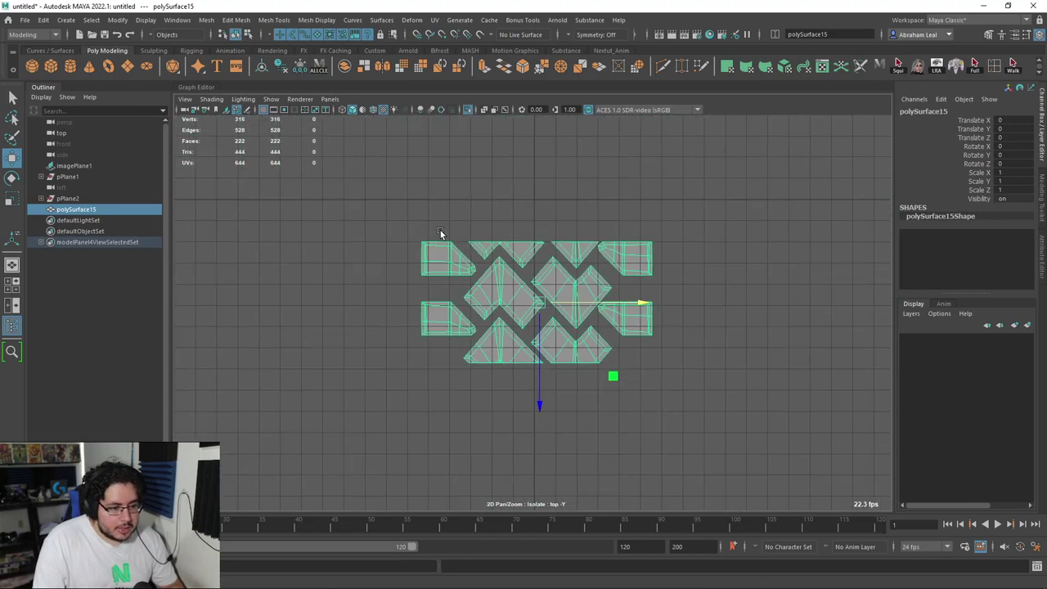
scroll(694, 362, "up", 3)
scroll(625, 327, "up", 2)
middle_click_drag(617, 353, 523, 343, "alt")
scroll(523, 344, "down", 3)
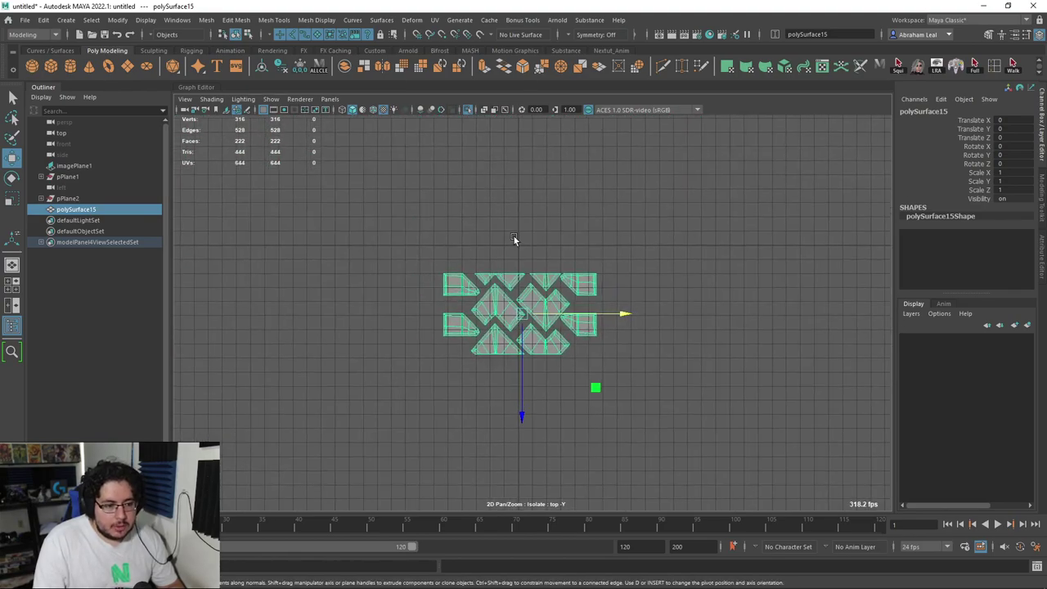
scroll(503, 301, "up", 2)
scroll(486, 301, "up", 4)
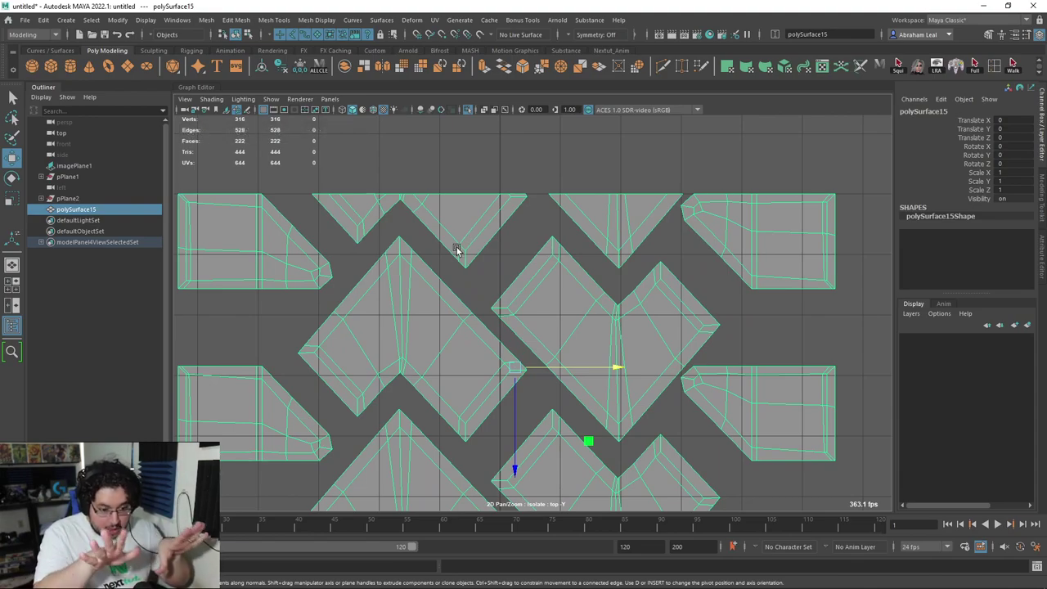
scroll(545, 243, "down", 3)
scroll(559, 264, "up", 4)
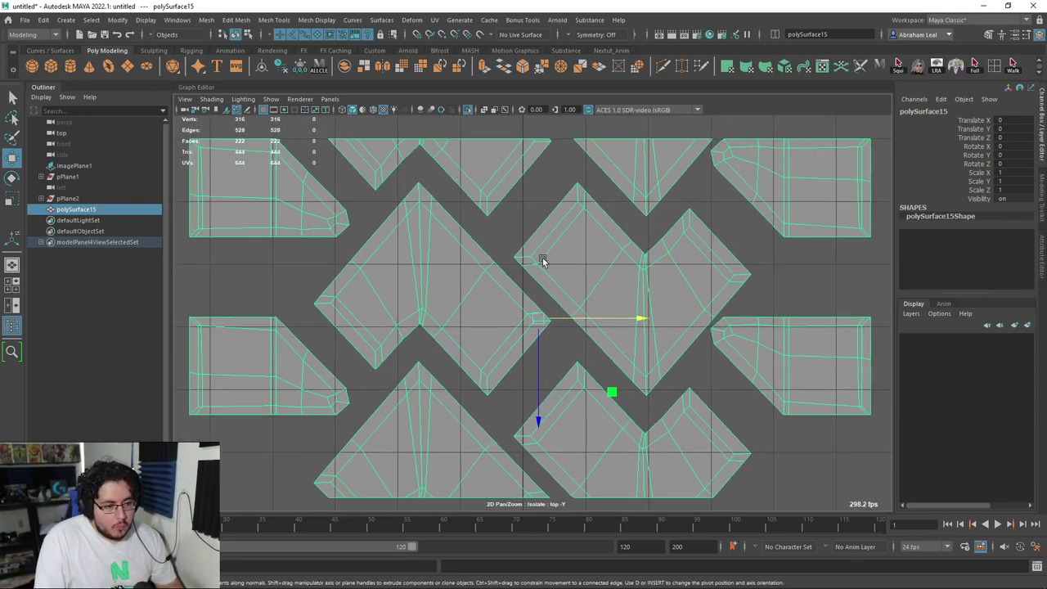
With Quad Draw, fill the gap between the two right side blocks with quads, including the narrow strip along the outer edge.
left_click(700, 67)
middle_click_drag(699, 300, 500, 269, "alt")
scroll(572, 282, "up", 4)
middle_click_drag(664, 192, 558, 257, "alt")
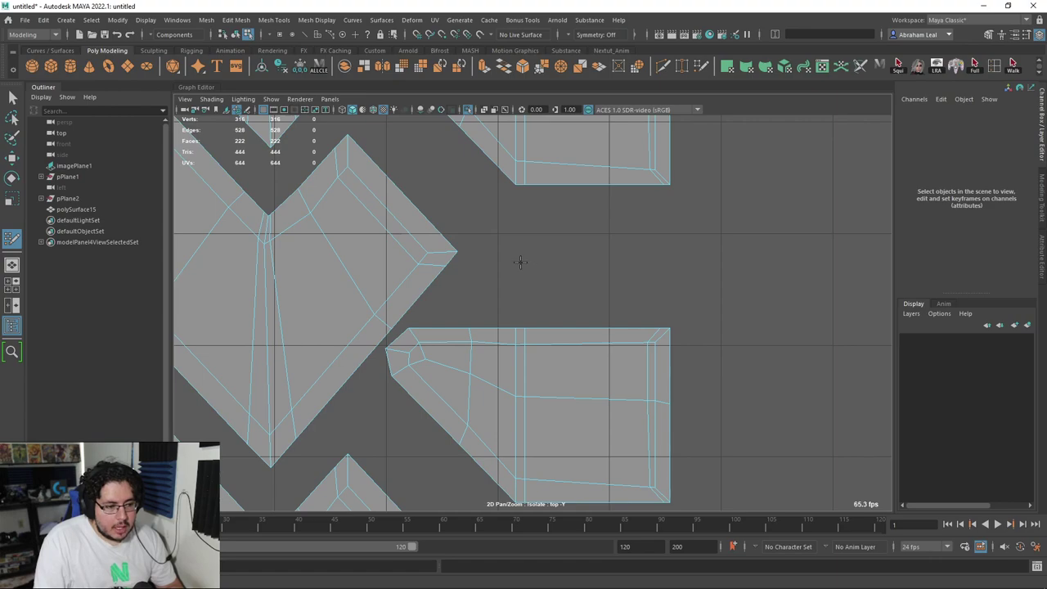
left_click(662, 259)
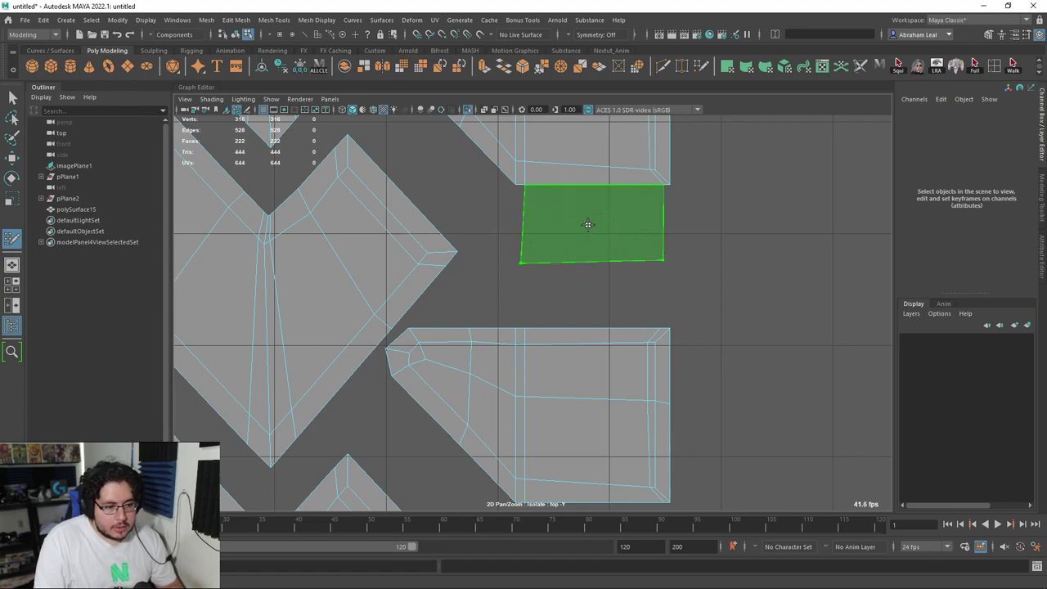
left_click(596, 226, "shift")
left_click(614, 281, "shift")
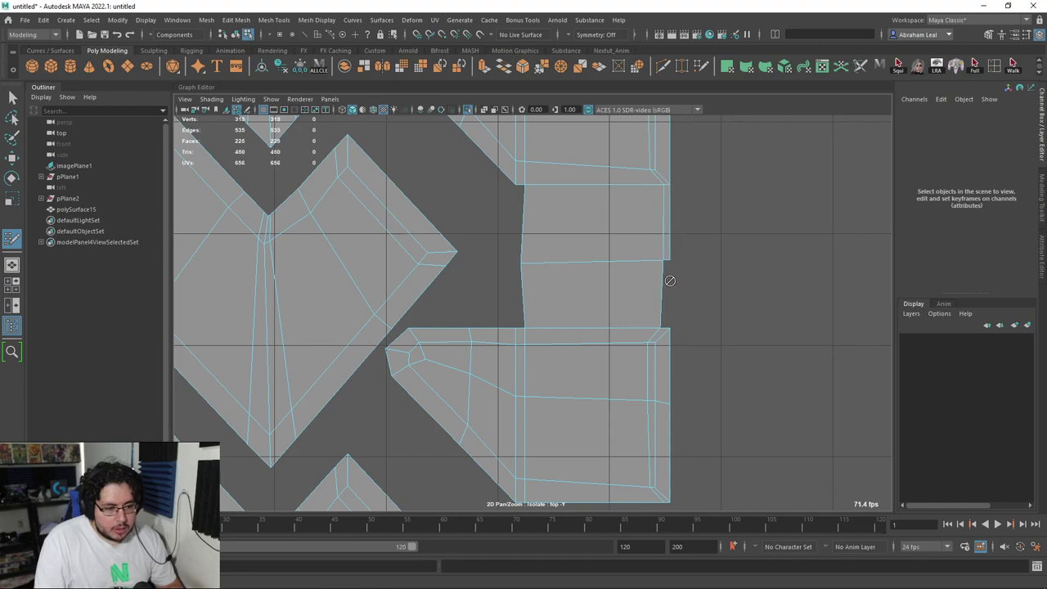
left_click(669, 288, "shift")
scroll(665, 313, "down", 5)
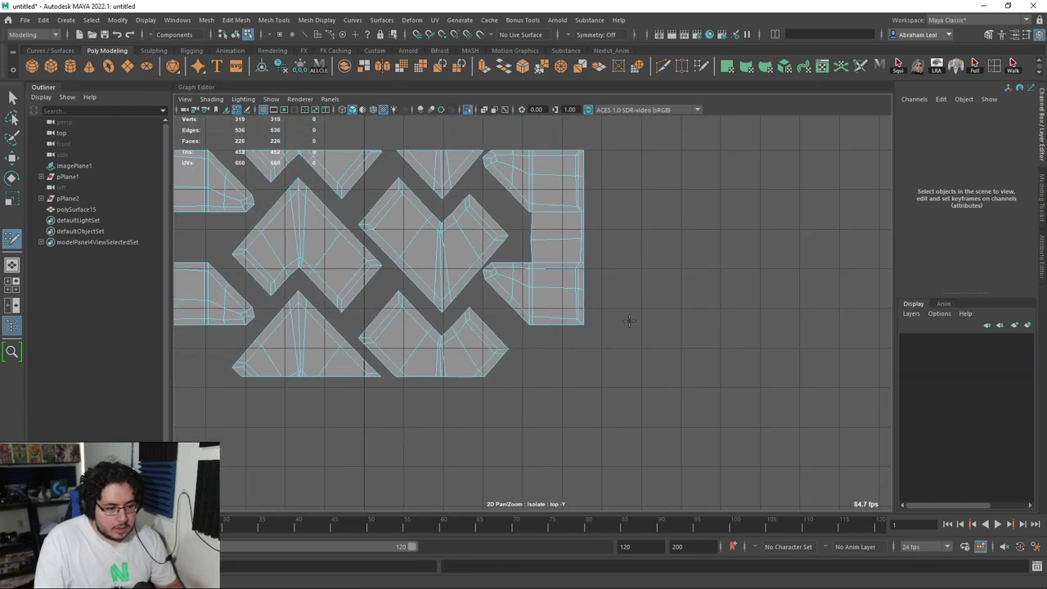
Add quads extending outward from the right tip of the cut lower centre block.
scroll(564, 352, "up", 6)
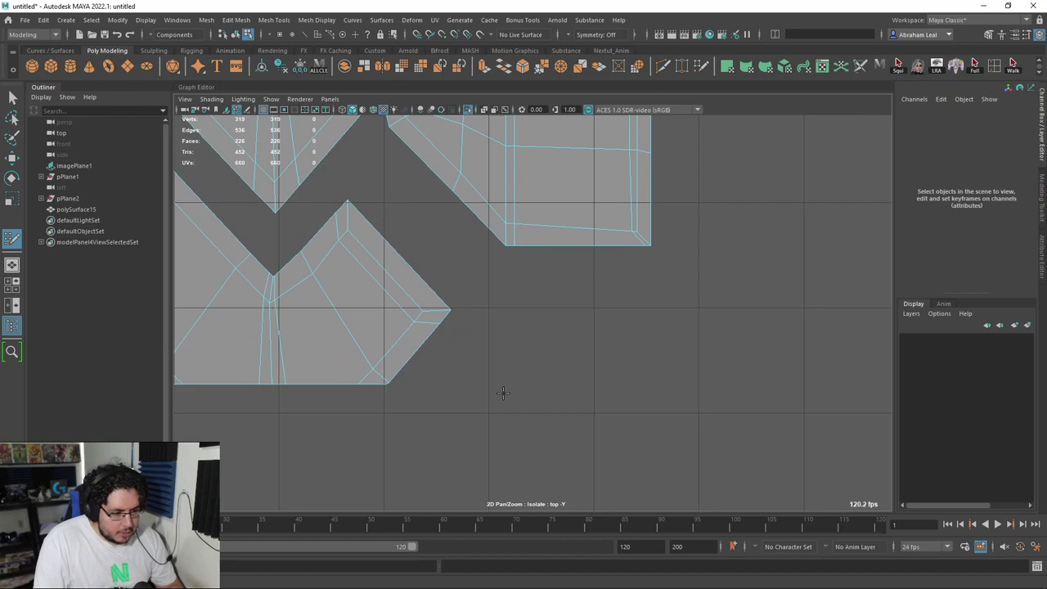
left_click(467, 367, "shift")
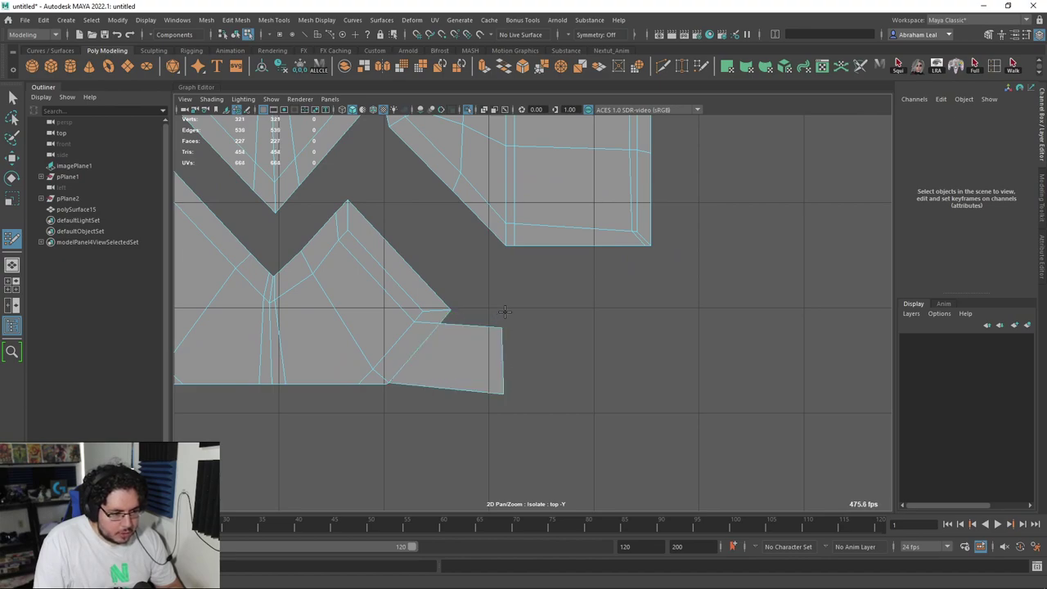
left_click(494, 317, "shift")
middle_click_drag(502, 392, 580, 343, "alt")
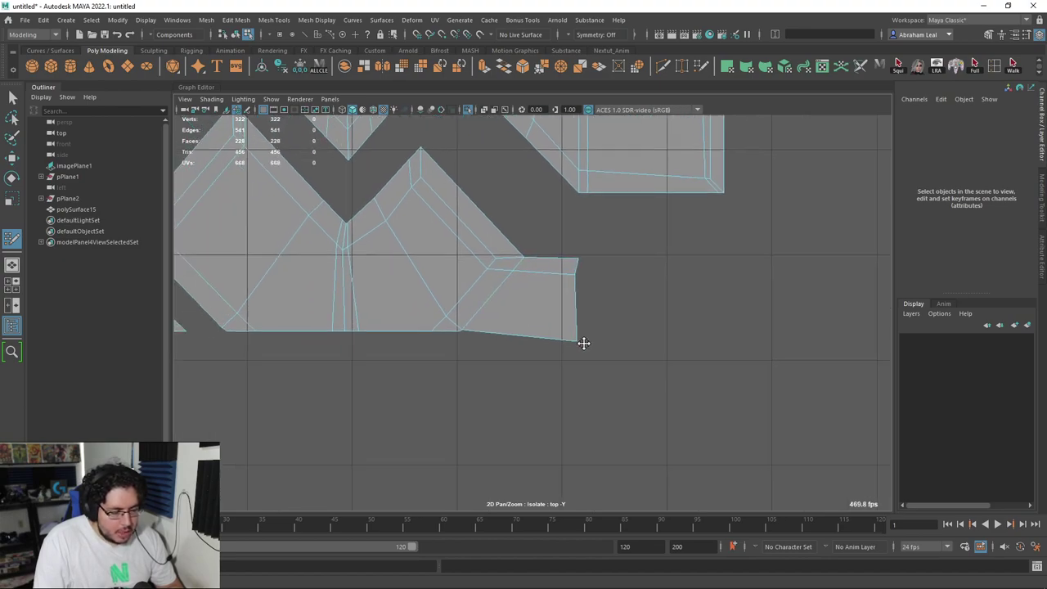
Straighten the new extension by moving its lower outer corner in line with the flat lower cut edge.
scroll(576, 347, "up", 5)
middle_click_drag(533, 371, 563, 332, "alt")
left_click_drag(738, 353, 736, 324)
scroll(662, 308, "up", 2)
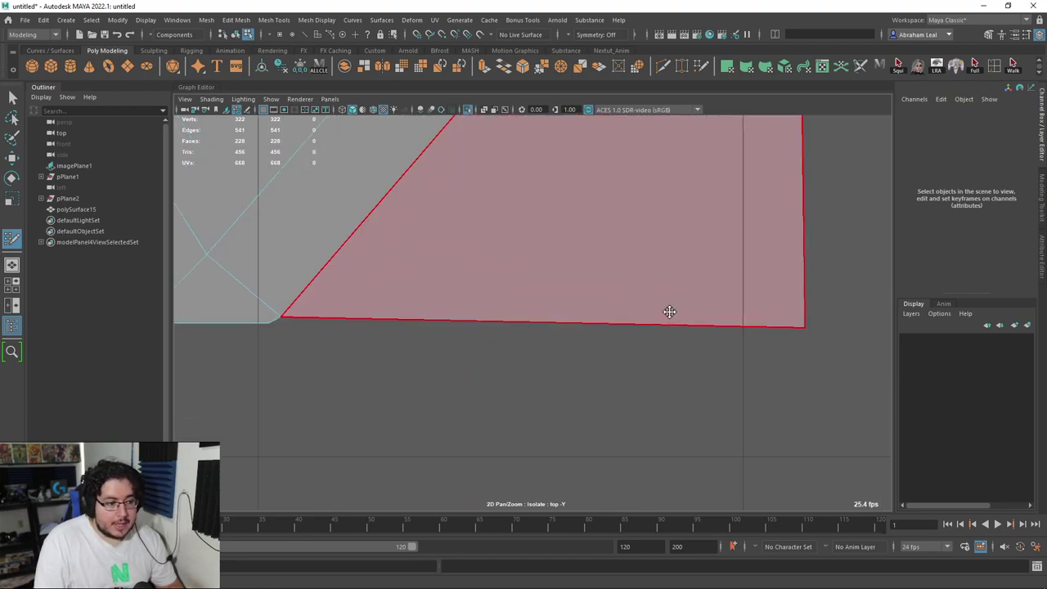
scroll(670, 314, "down", 14)
middle_click_drag(670, 316, 641, 335, "alt")
scroll(581, 343, "up", 6)
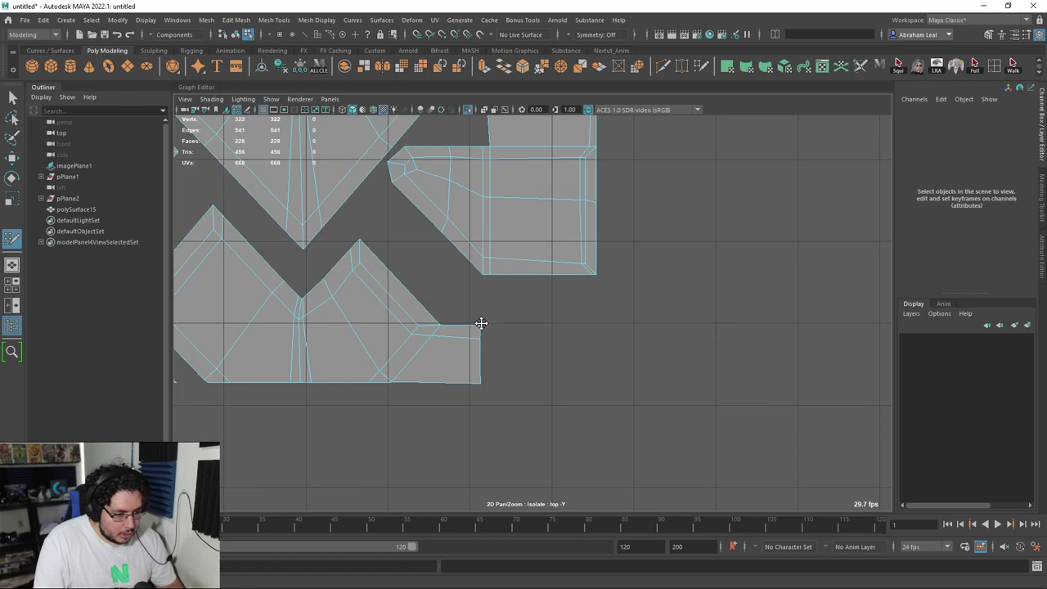
Fill the area below the lower right side block with quads, joining it to the lower centre block's extension down to the cut edge.
left_click(495, 387)
left_click(489, 367, "shift")
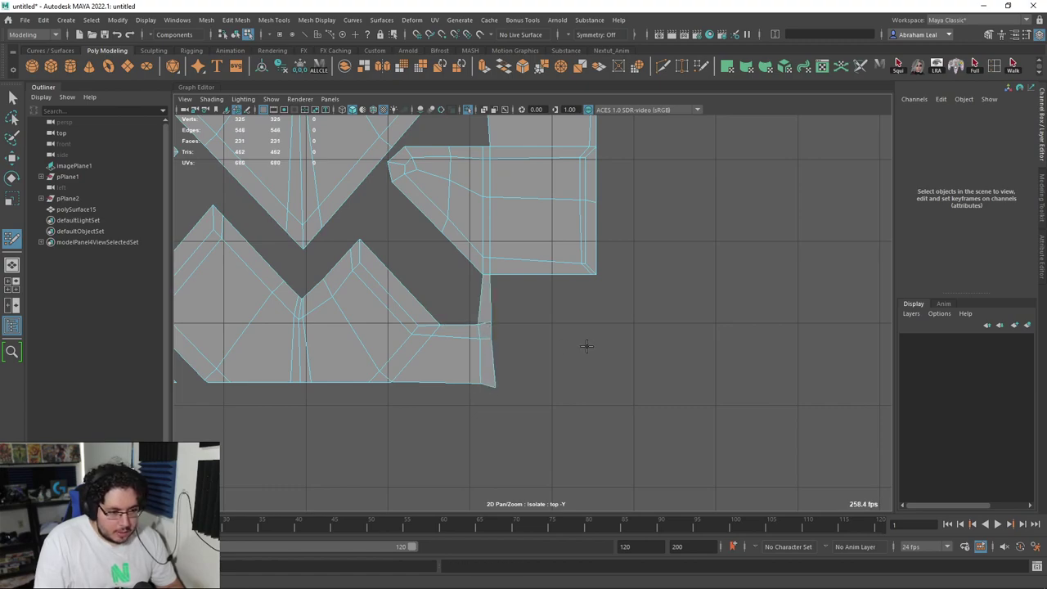
scroll(585, 343, "up", 2)
scroll(577, 352, "up", 1)
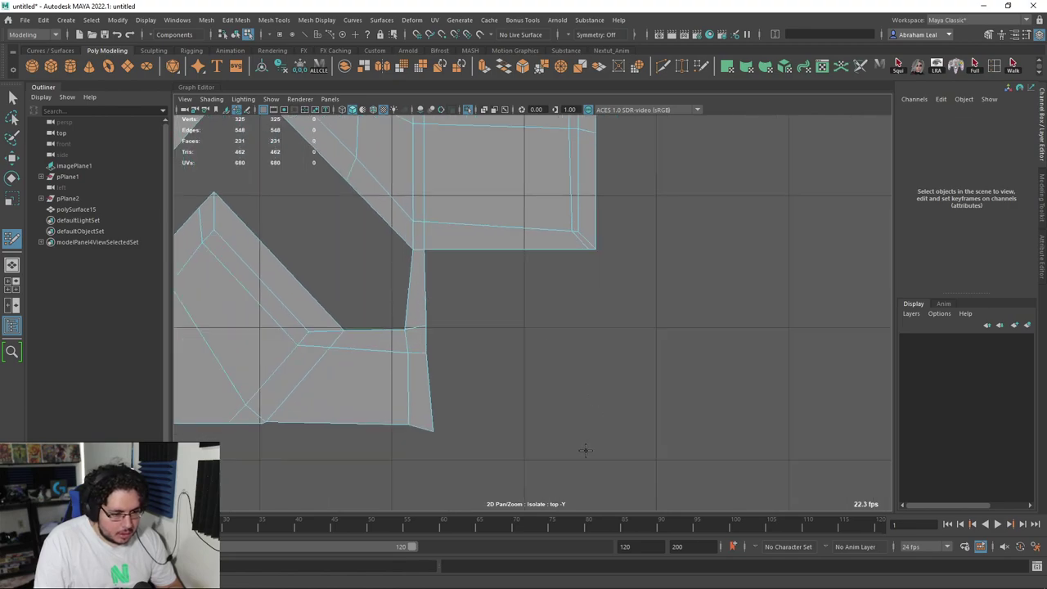
left_click(581, 428)
left_click(583, 327, "shift")
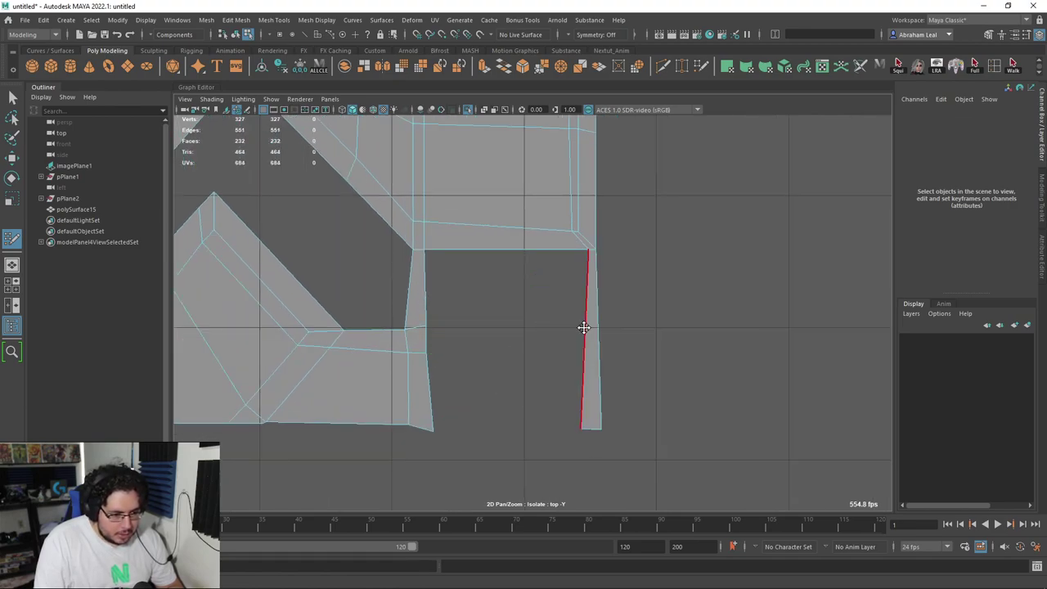
left_click(507, 290, "shift")
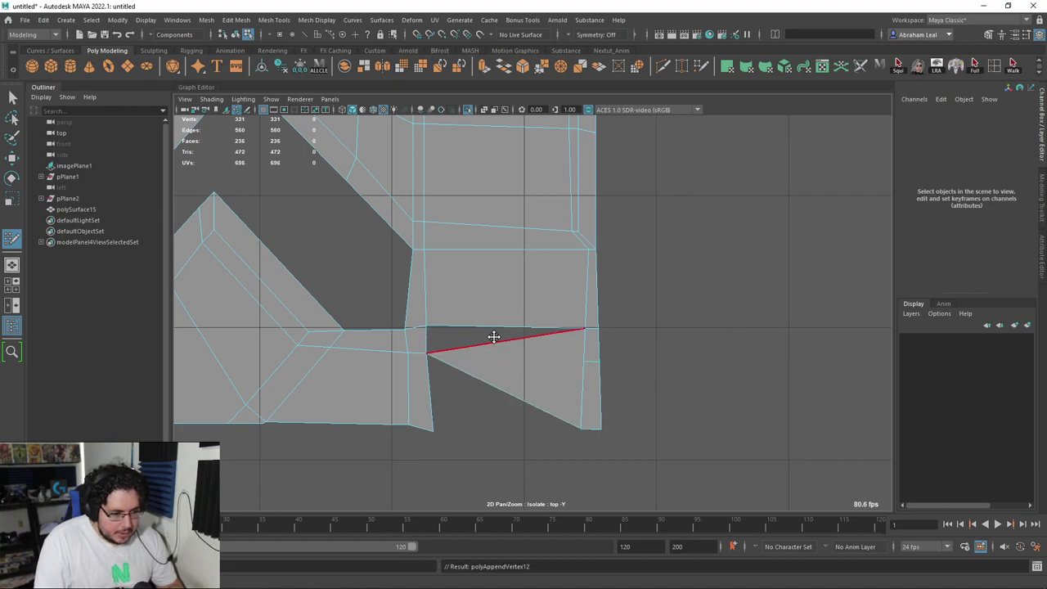
left_click(492, 340, "shift")
left_click(434, 426, "shift")
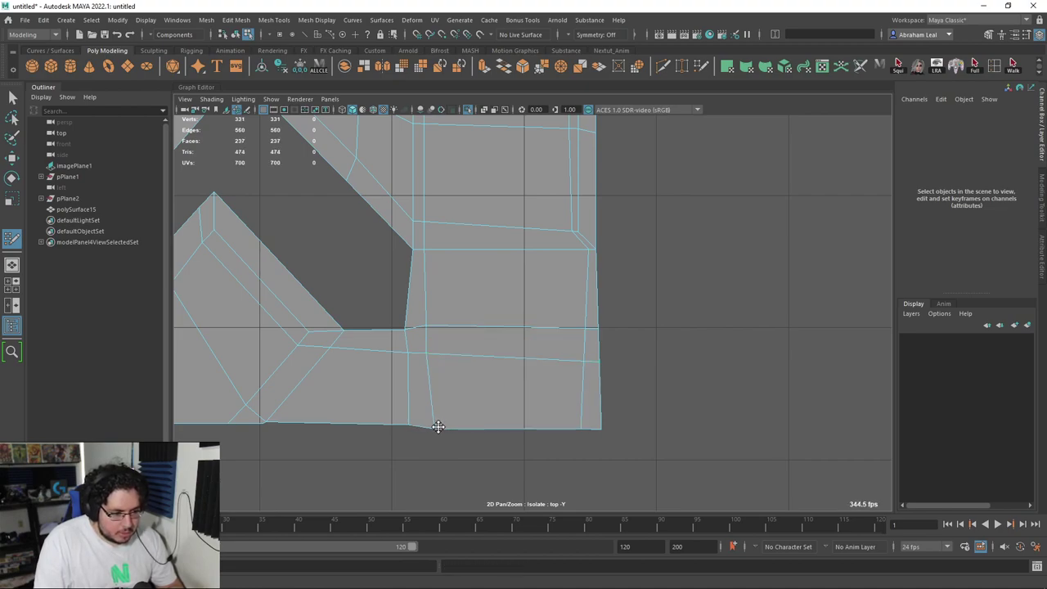
Fill the diagonal channel between the two full centre blocks with quads.
scroll(512, 411, "down", 4)
scroll(533, 359, "down", 3)
middle_click_drag(480, 343, 568, 353, "alt")
scroll(568, 352, "up", 2)
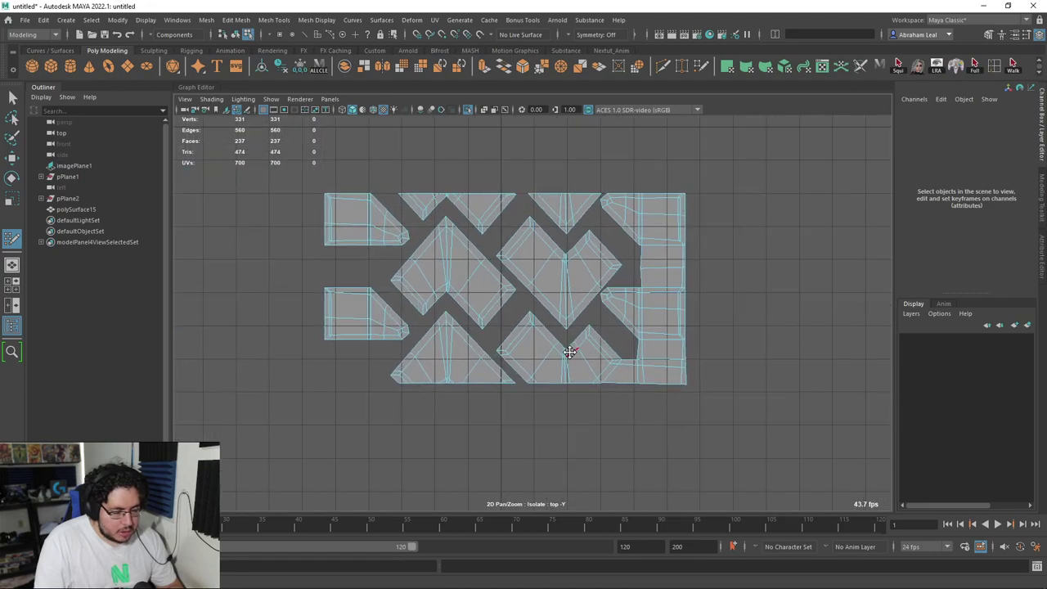
scroll(704, 393, "up", 8)
scroll(603, 404, "up", 2)
middle_click_drag(540, 325, 538, 283, "alt")
left_click(558, 309, "shift")
left_click(468, 236, "shift")
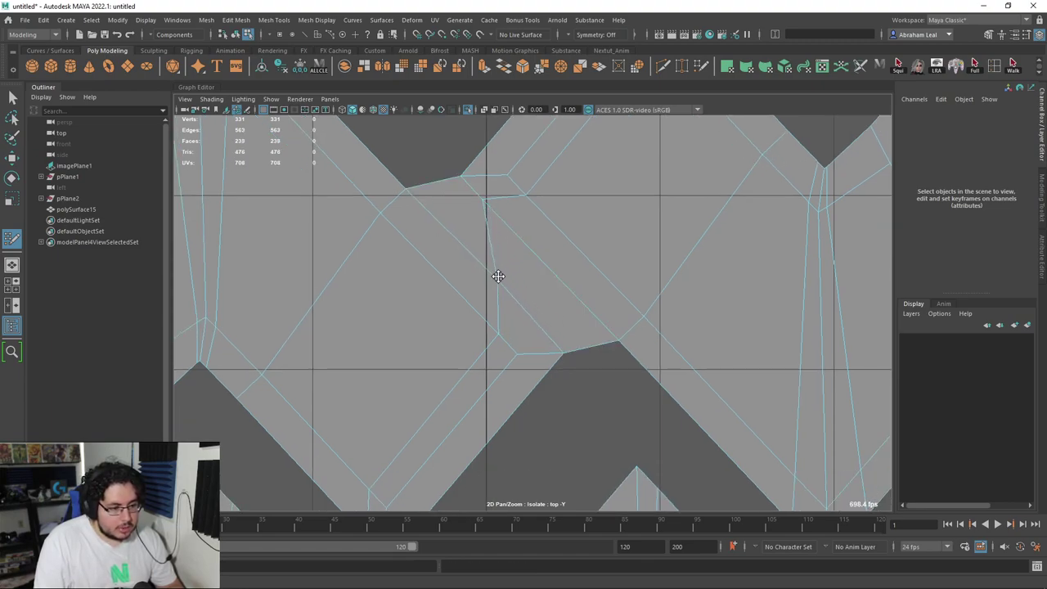
middle_click_drag(506, 286, 518, 298, "alt")
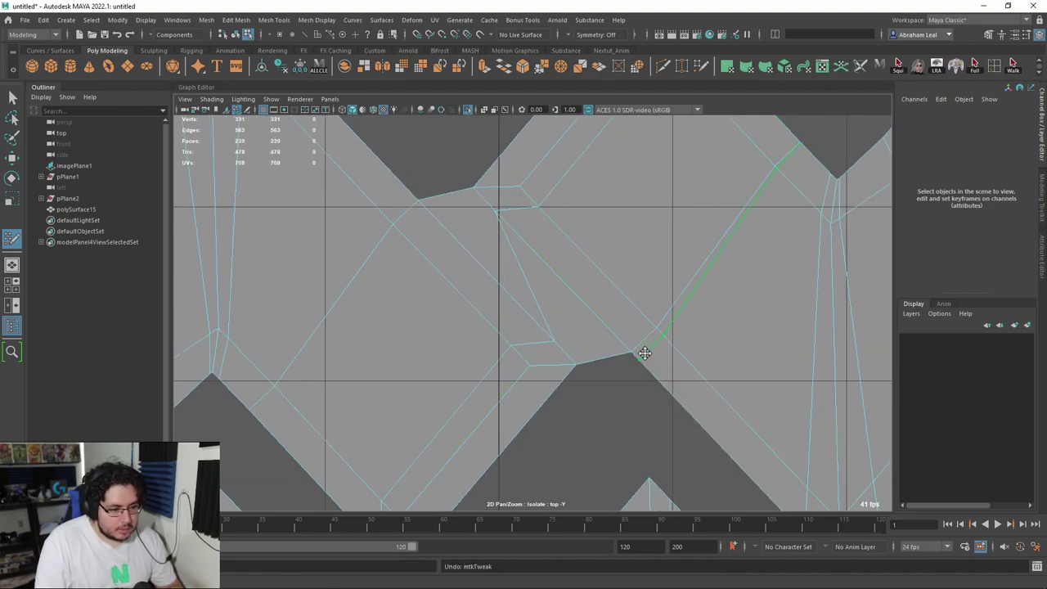
Add a quad joining the cut upper left-centre block to the upper left side of the right centre block.
scroll(643, 355, "down", 5)
scroll(572, 316, "up", 5)
scroll(534, 376, "up", 2)
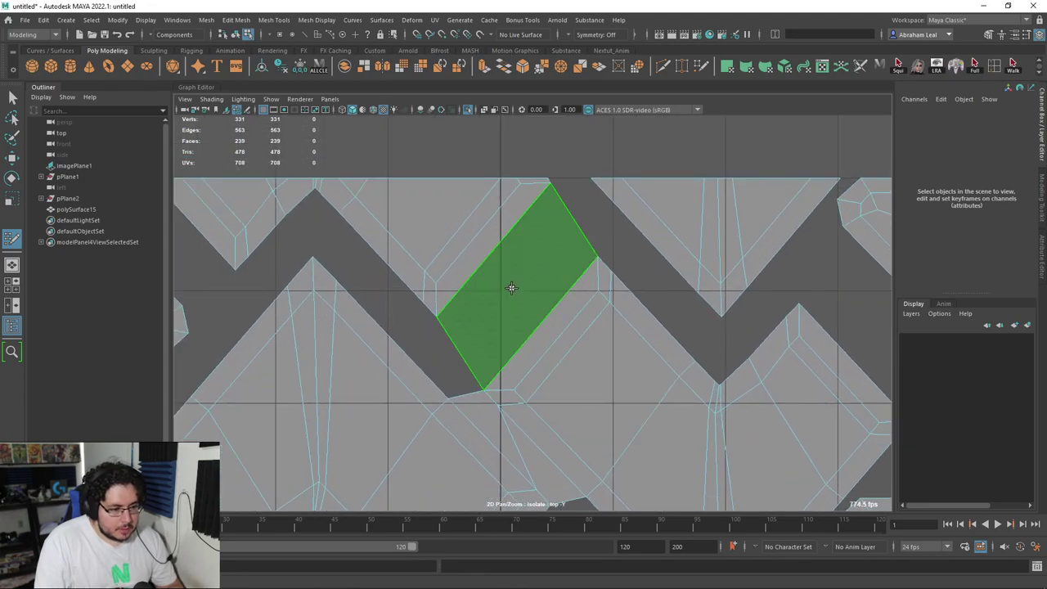
left_click(511, 287, "shift")
middle_click_drag(624, 267, 481, 250, "alt")
right_click_drag(481, 250, 514, 275, "alt")
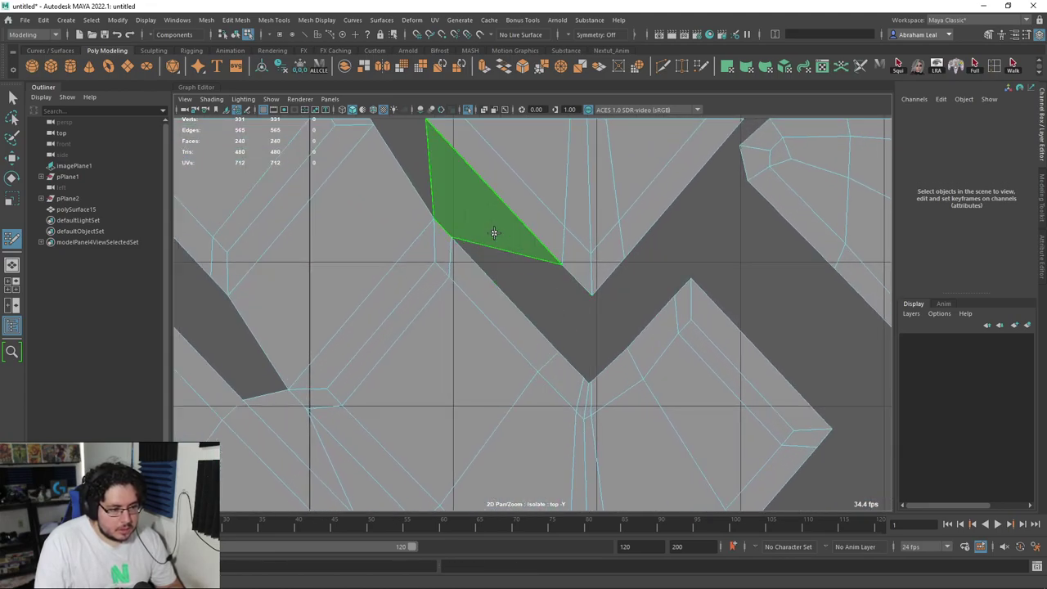
Bridge the tip of the cut upper right-centre block to both sides of the notch in the centre block below it.
middle_click_drag(607, 337, 537, 302, "alt")
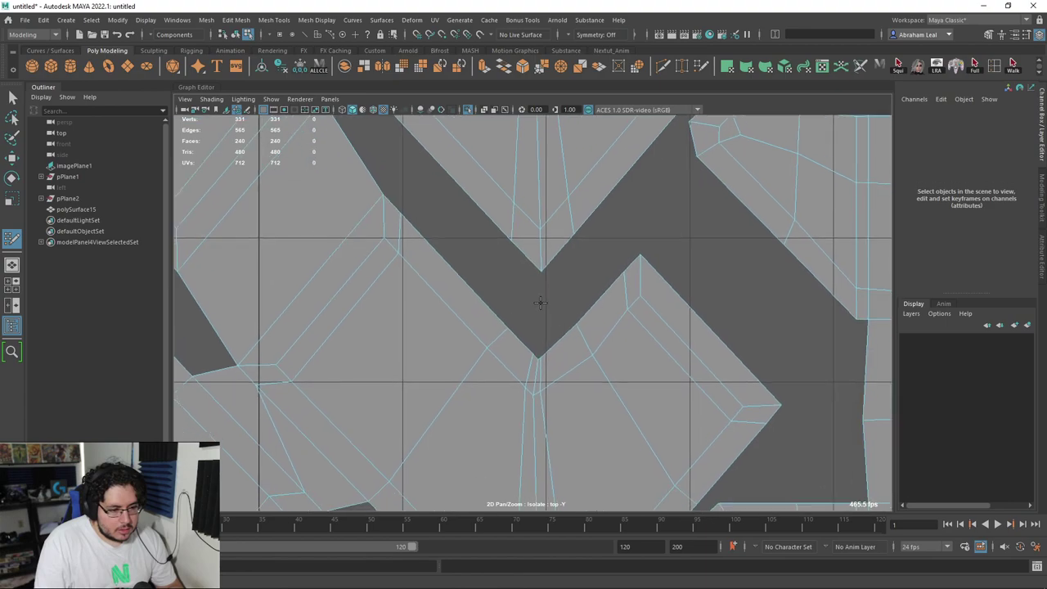
right_click_drag(537, 302, 589, 346, "alt")
left_click(576, 282, "shift")
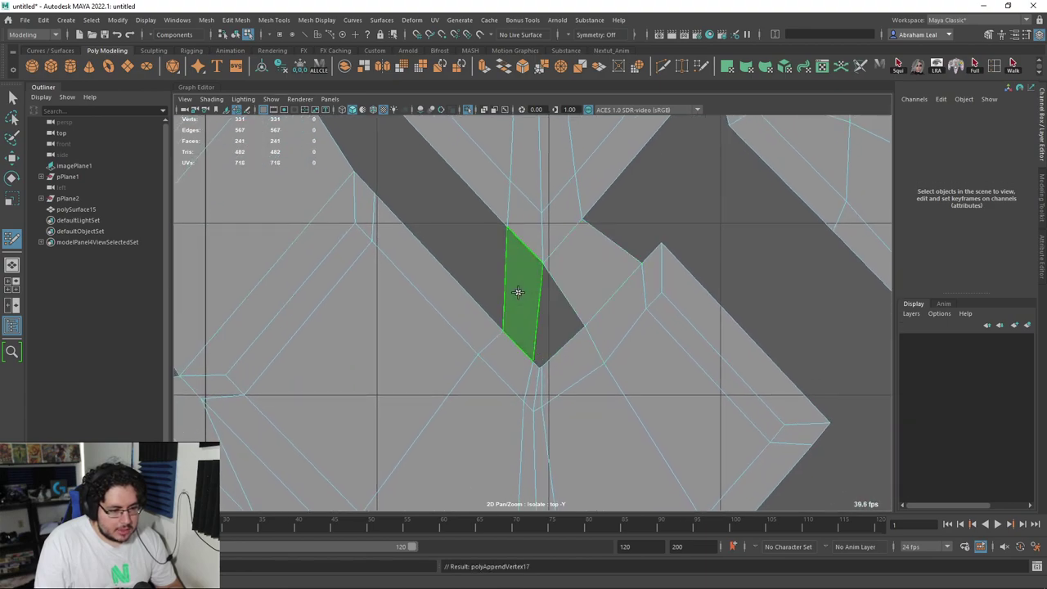
left_click(516, 289, "shift")
scroll(565, 319, "up", 1)
scroll(566, 315, "down", 5)
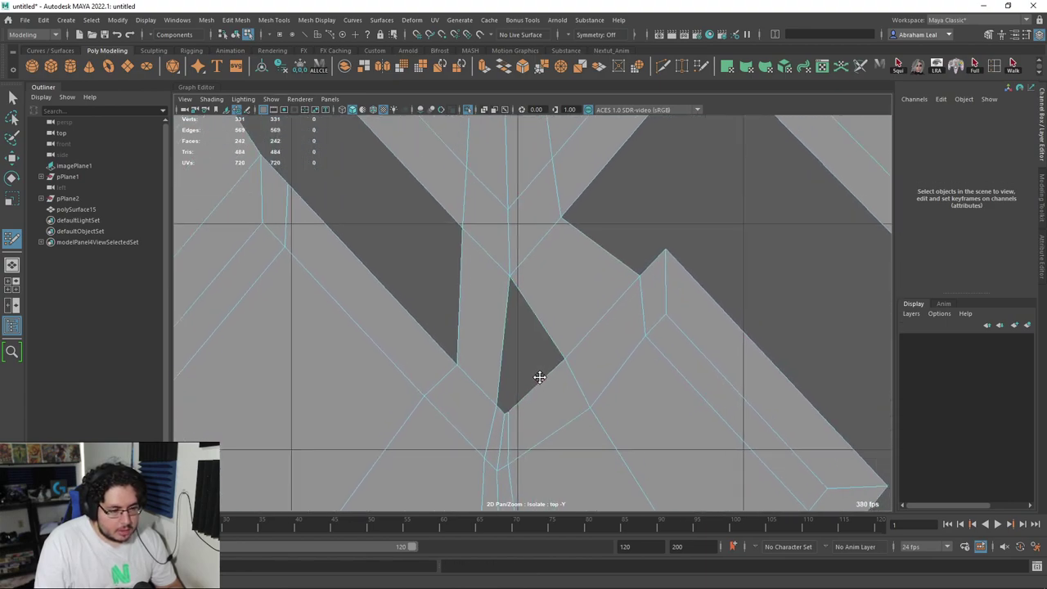
Try joining the right centre block's outer tip to the side strip with a quad and filling the gap beneath it down to the lower side block.
scroll(547, 339, "up", 5)
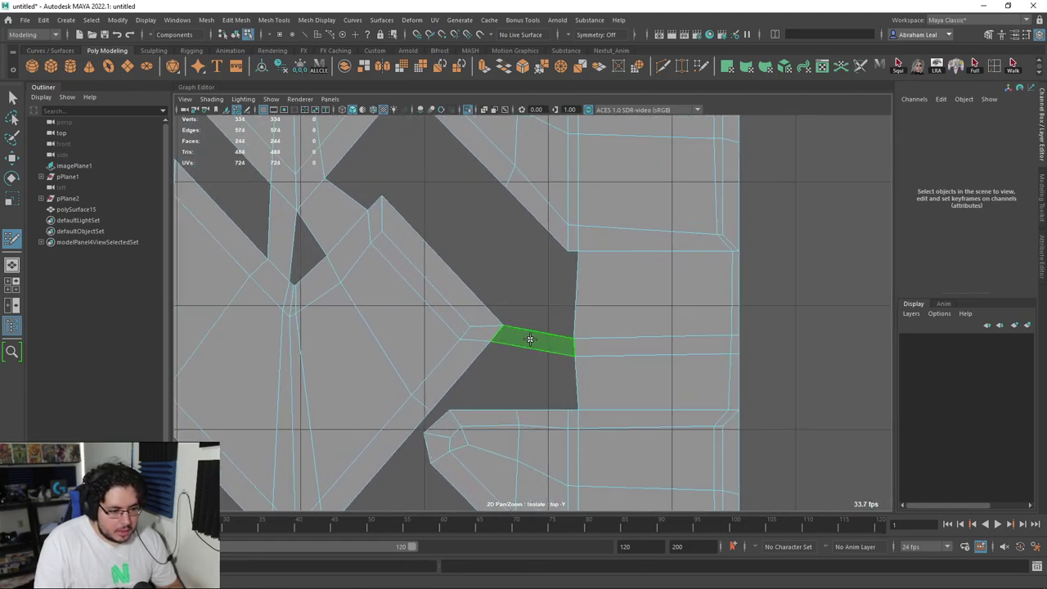
left_click(530, 339, "shift")
middle_click_drag(533, 392, 559, 329, "alt")
scroll(553, 295, "up", 1)
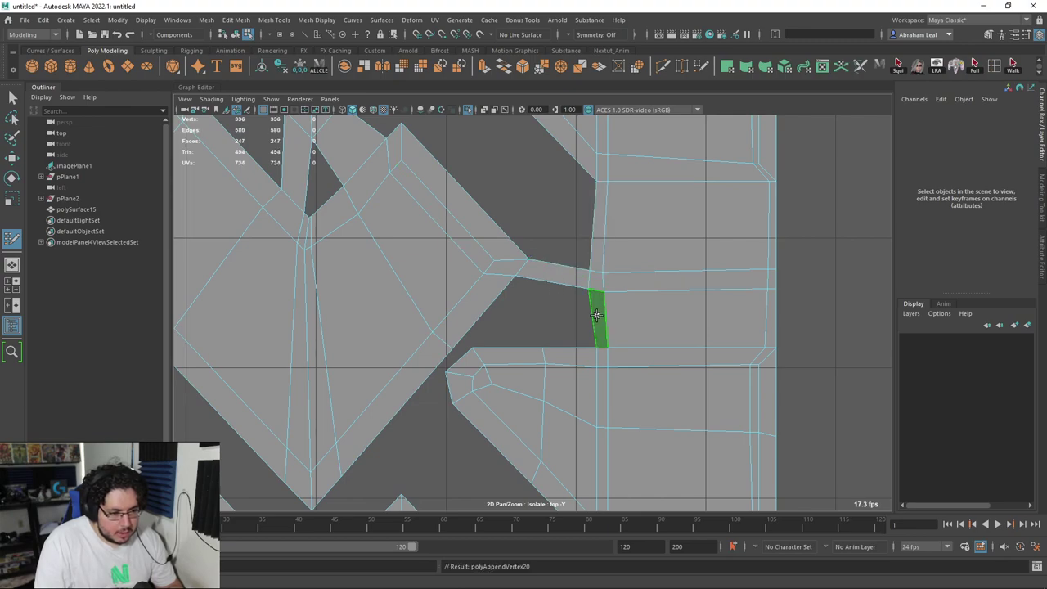
middle_click_drag(568, 298, 578, 280, "alt")
scroll(578, 280, "up", 1)
scroll(539, 281, "up", 2)
middle_click_drag(487, 279, 591, 343, "alt")
left_click(578, 295, "shift")
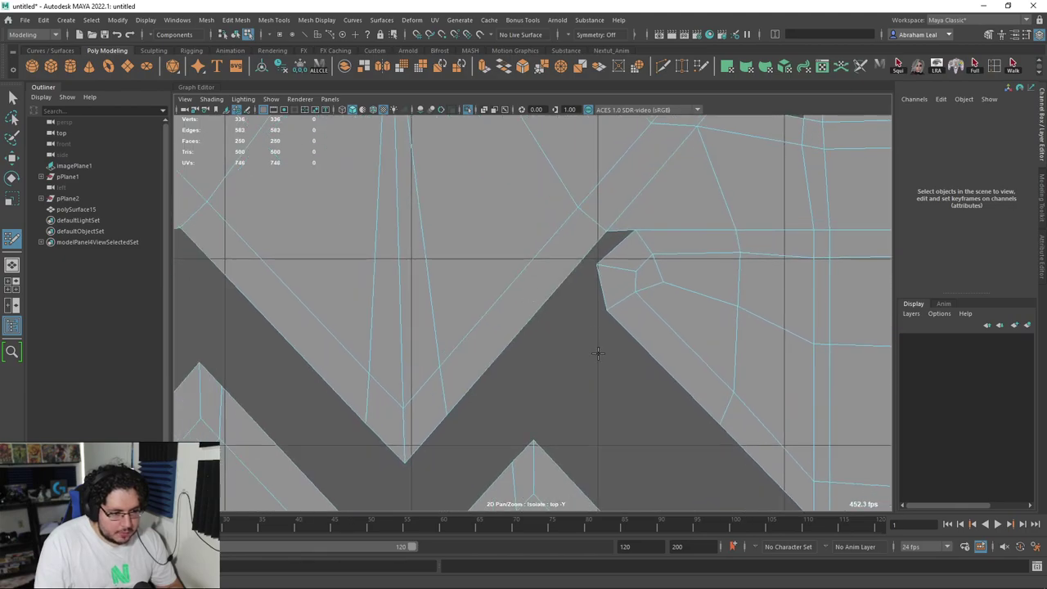
Try filling the diagonal channel between the lower right side block and the lower centre block with two quads.
scroll(592, 344, "up", 1)
middle_click_drag(658, 359, 635, 309, "alt")
right_click_drag(635, 309, 556, 282, "alt")
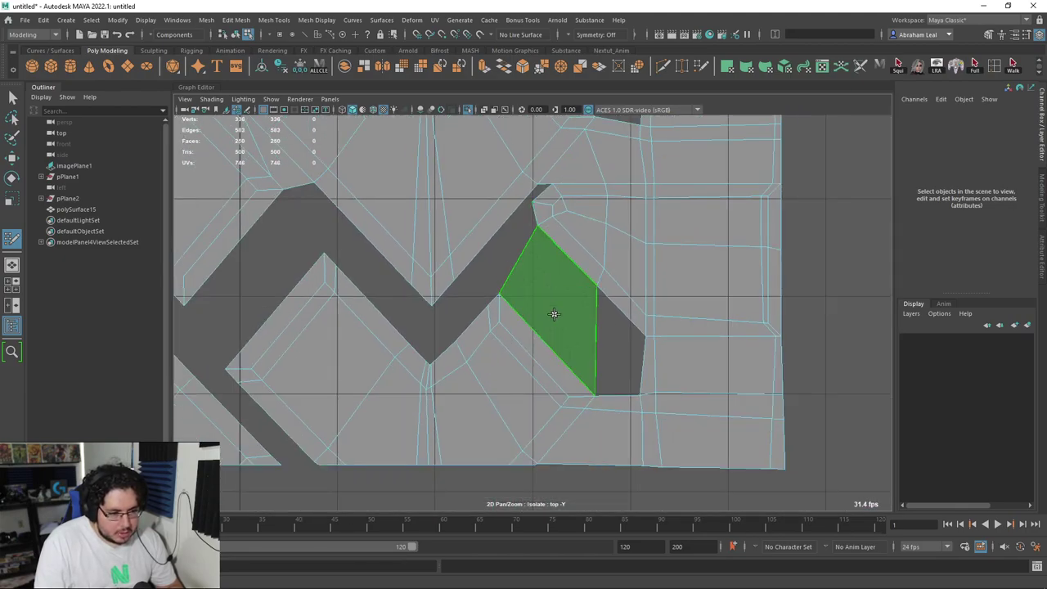
left_click(554, 314, "shift")
left_click(613, 346, "shift")
middle_click_drag(521, 297, 551, 348, "alt")
right_click_drag(551, 348, 512, 322, "alt")
middle_click_drag(512, 322, 507, 406, "alt")
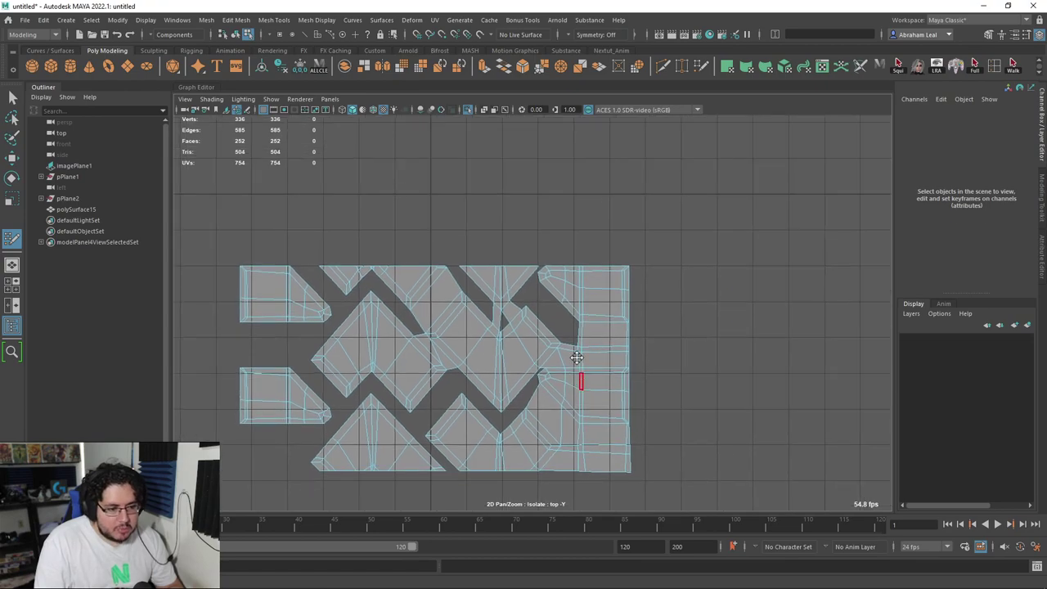
Try closing the narrow gap between the cut upper right-centre block and the upper right side block along the cut edge.
right_click_drag(581, 381, 621, 349, "alt")
scroll(612, 367, "up", 5)
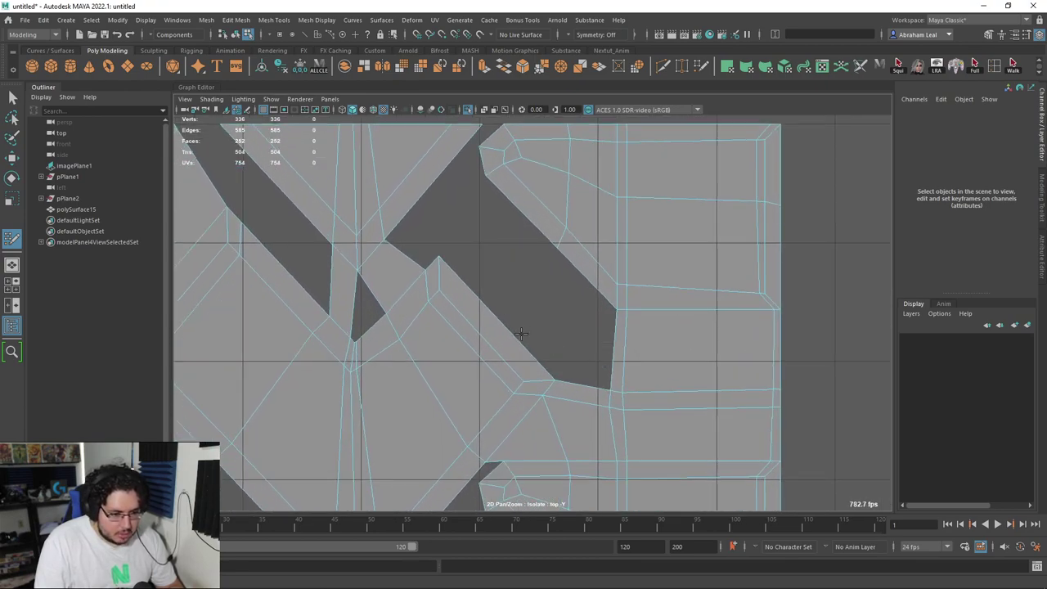
middle_click_drag(559, 342, 571, 349, "alt")
middle_click_drag(549, 248, 589, 341, "alt")
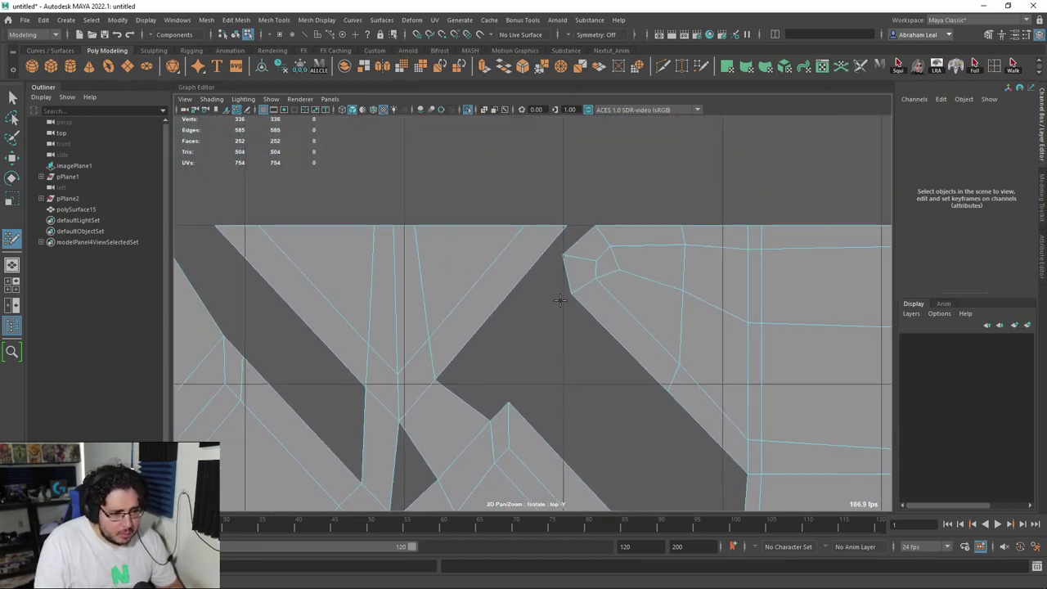
scroll(558, 300, "up", 2)
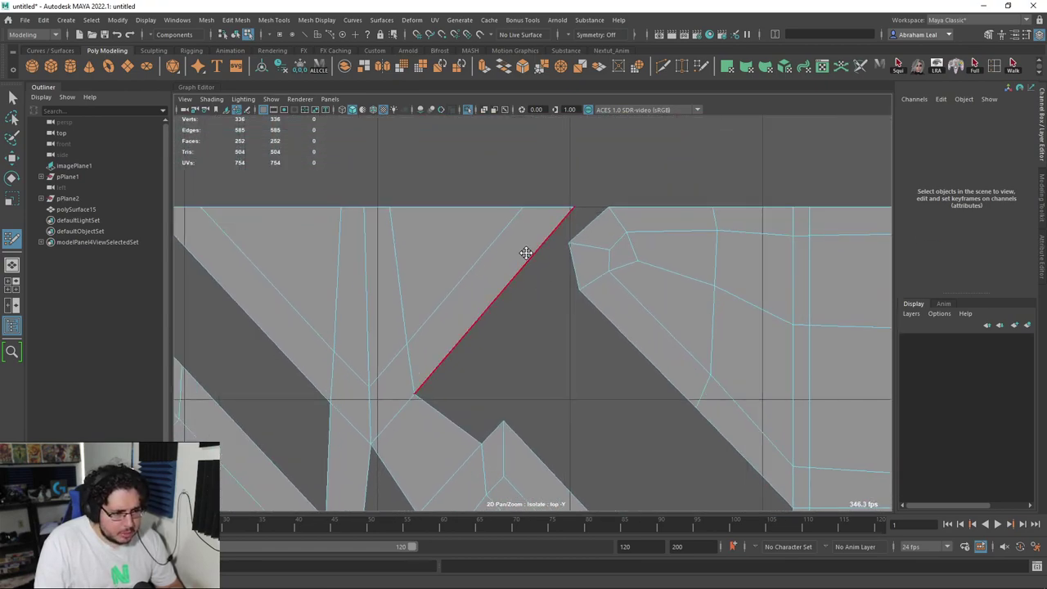
left_click(571, 225, "shift")
middle_click_drag(560, 295, 579, 252, "alt")
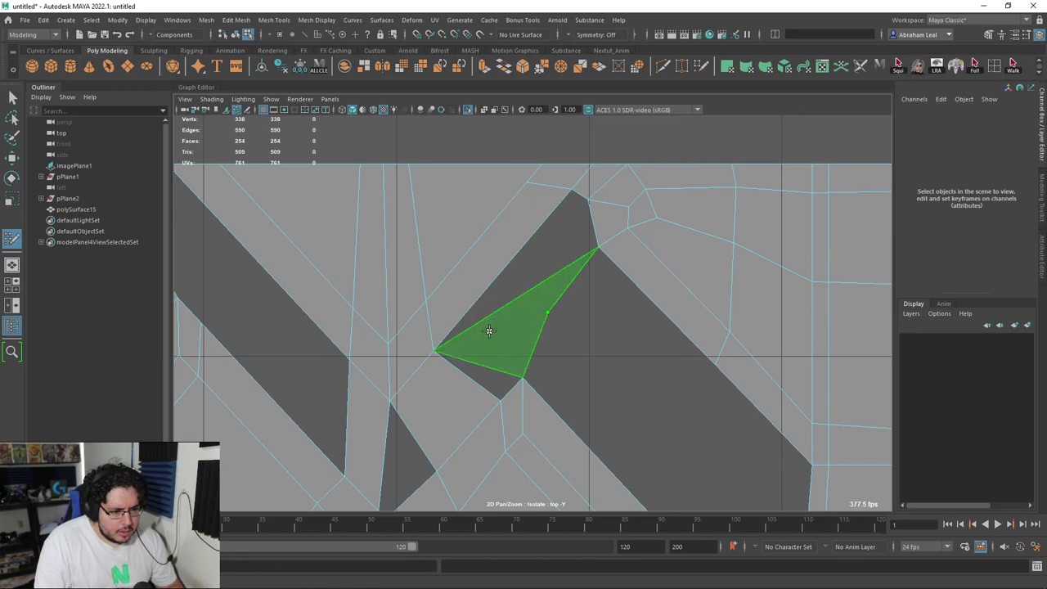
left_click(495, 346, "shift")
key("ctrl+z")
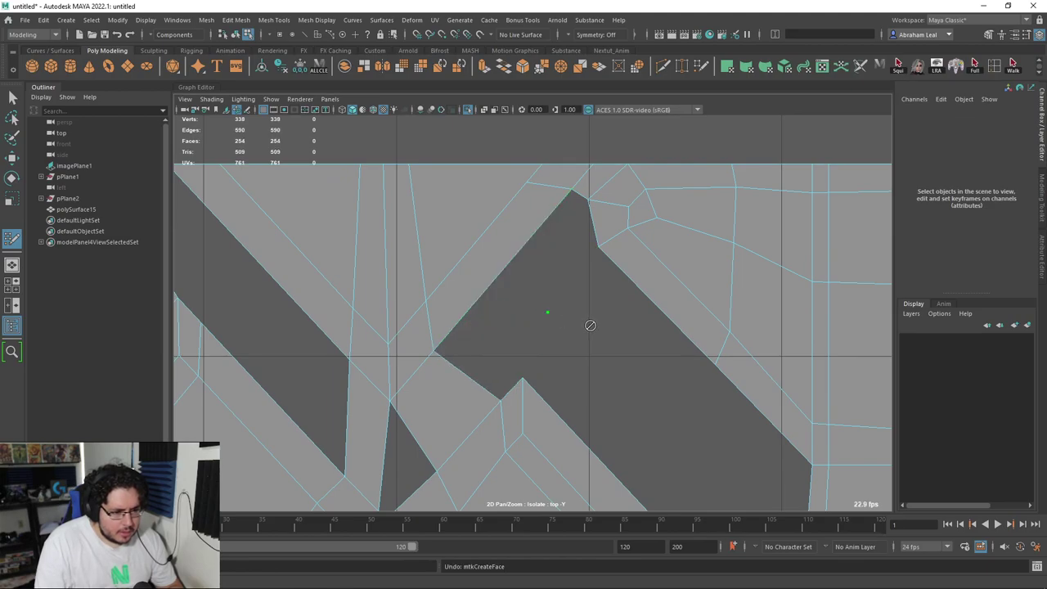
key("ctrl+z")
Undo the recent fills around both right side blocks, back to before the centre block's outer tip was joined to the side strip.
scroll(603, 373, "down", 10)
scroll(594, 313, "up", 3)
middle_click_drag(603, 374, 546, 332, "alt")
scroll(594, 313, "down", 2)
scroll(546, 332, "up", 5)
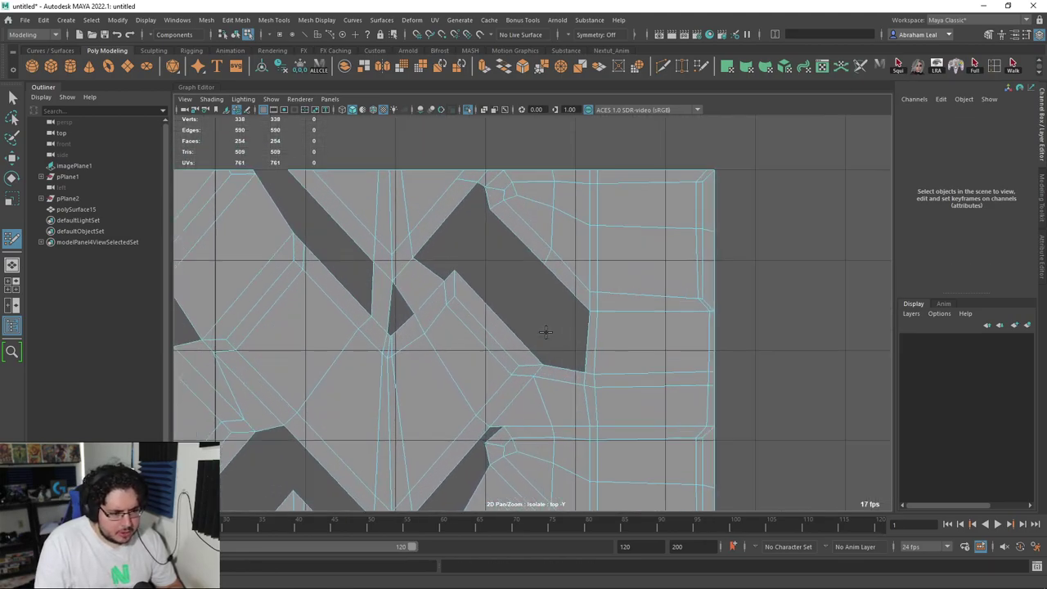
scroll(532, 323, "down", 5)
scroll(542, 361, "up", 4)
key("ctrl+z")
key("ctrl+z")
key("ctrl+z")
key("ctrl+z")
key("ctrl+z")
key("ctrl+z")
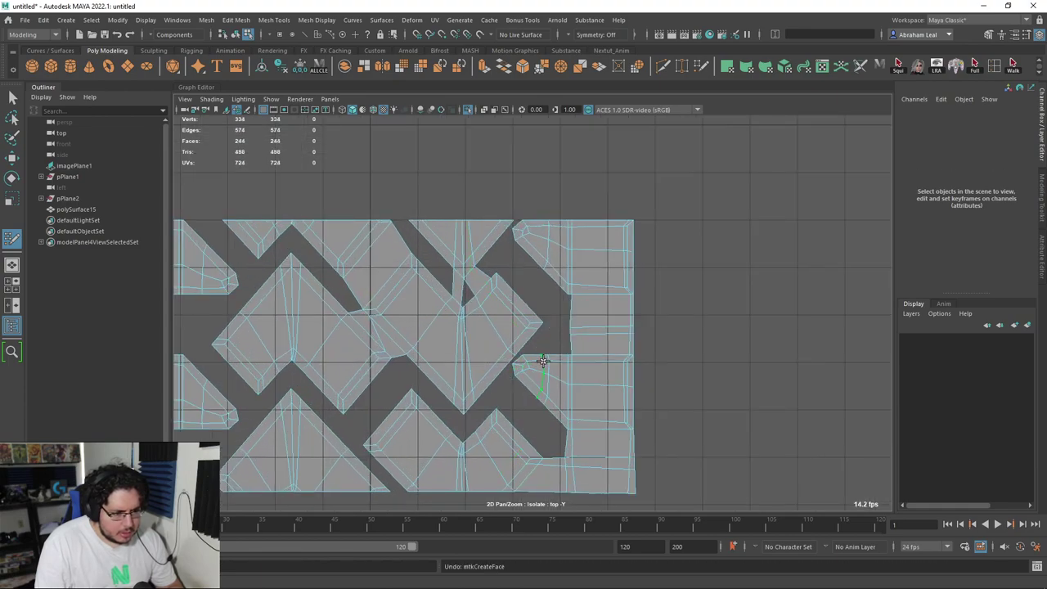
Undo the Quad Draw faces that fill the gaps between the tread blocks and return to object selection.
key("ctrl+z")
key("ctrl+z")
key("ctrl+z")
key("ctrl+z")
key("ctrl+z")
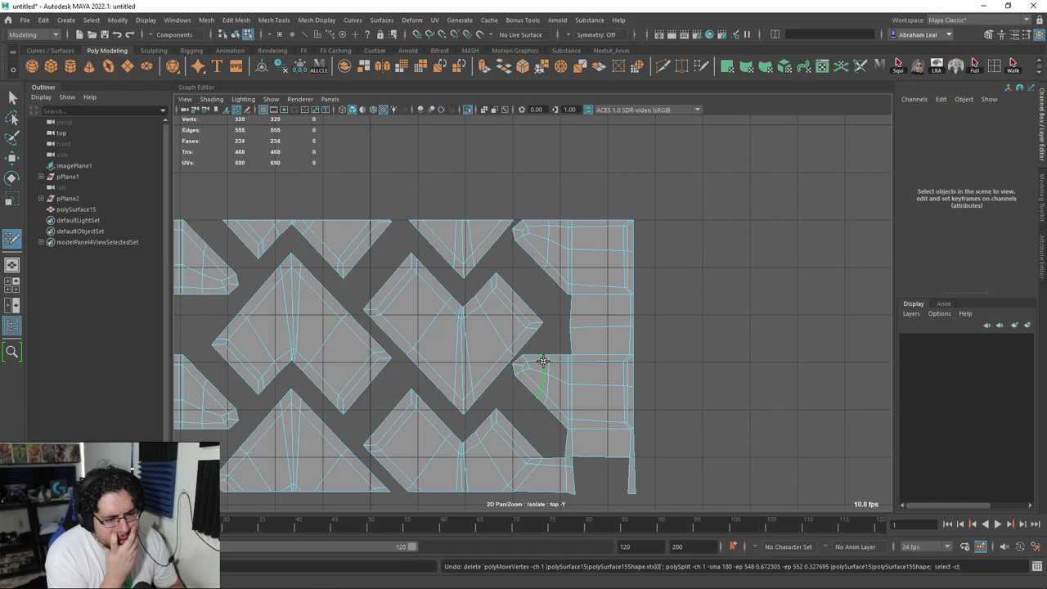
key("ctrl+z")
key("ctrl+z")
key("ctrl+z")
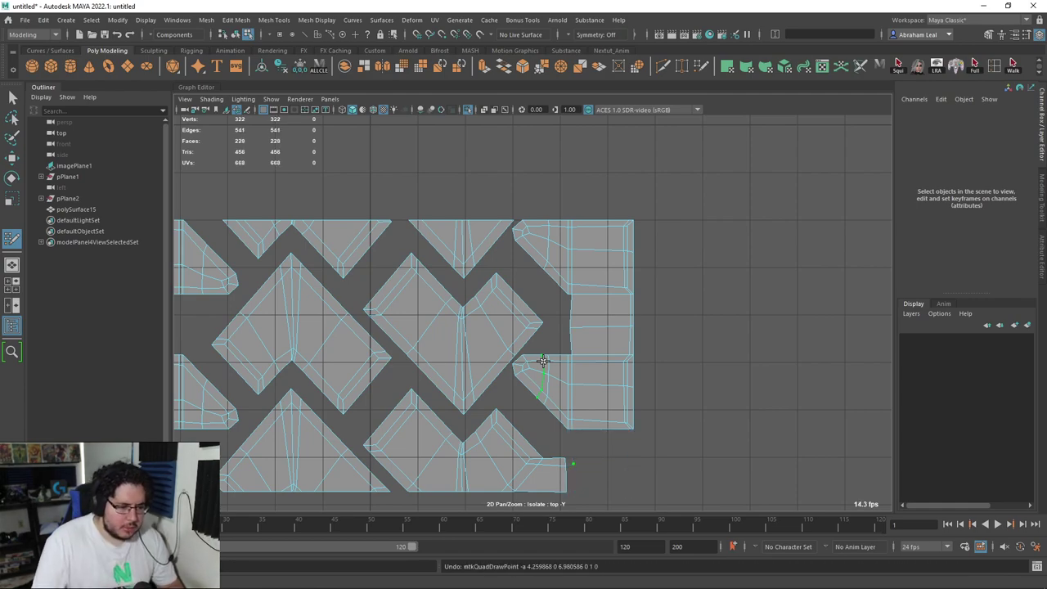
key("ctrl+z")
key("ctrl+z")
key("ctrl+z")
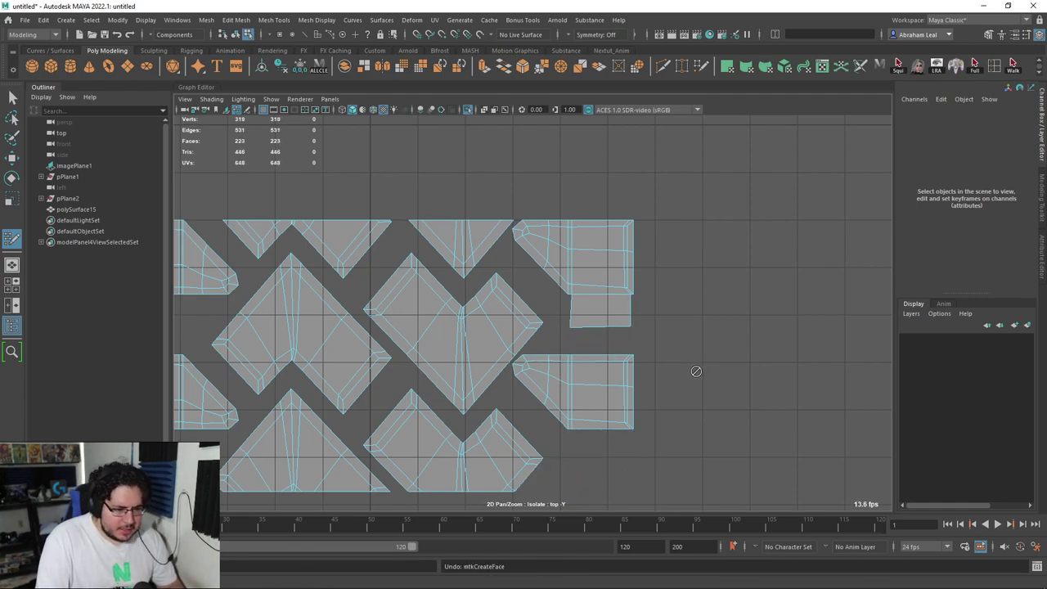
key("ctrl+z")
key("q")
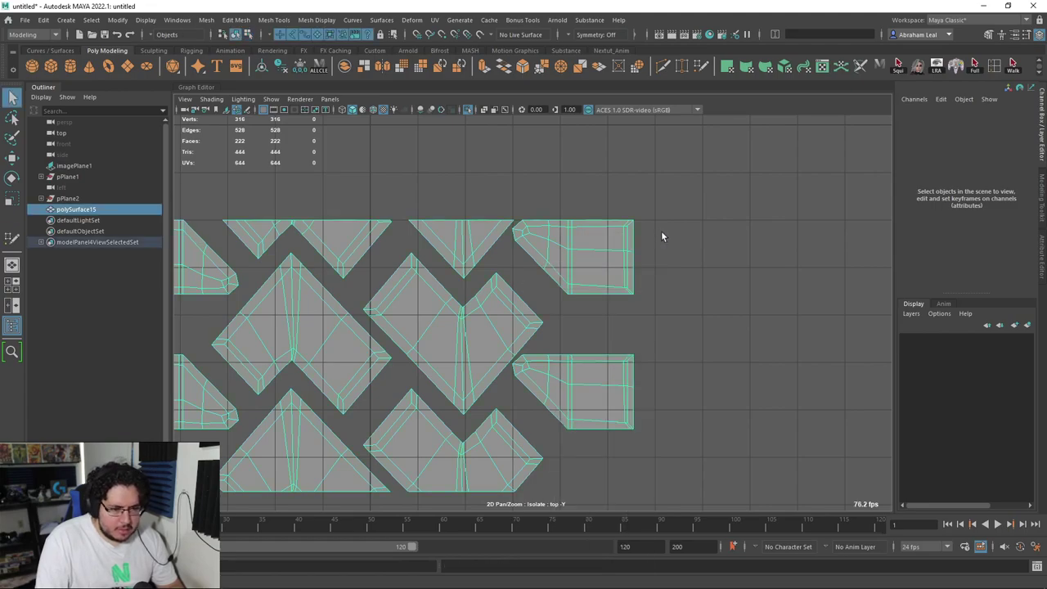
Create a polygon plane, move it to about Z 5 over the tread blocks and scale it uniformly to about 5.96.
key("f")
key("space")
left_click(573, 265)
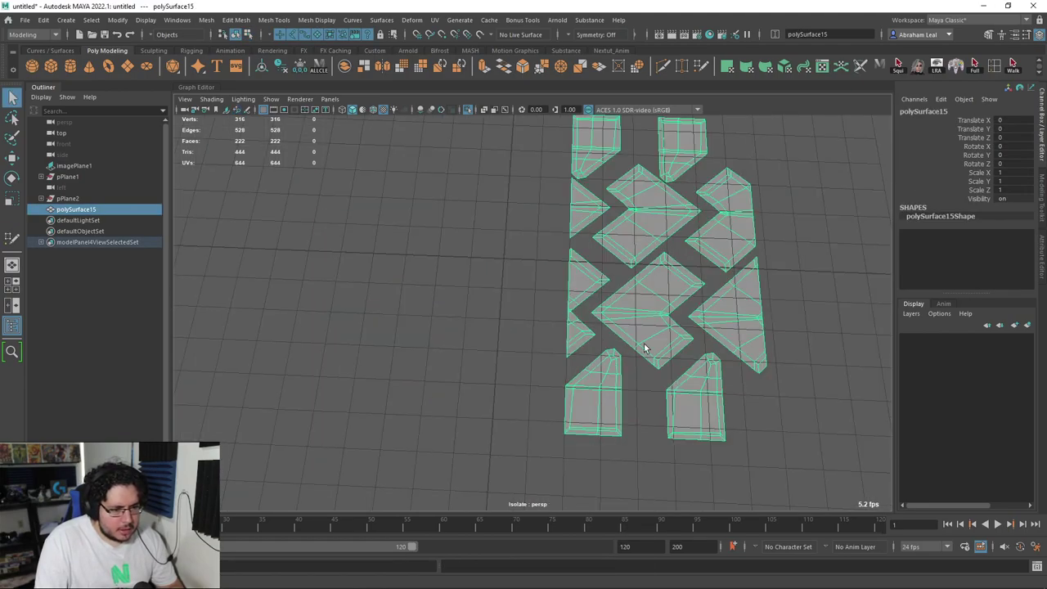
scroll(507, 319, "down", 5)
left_click_drag(507, 319, 647, 397, "alt")
scroll(514, 337, "up", 8)
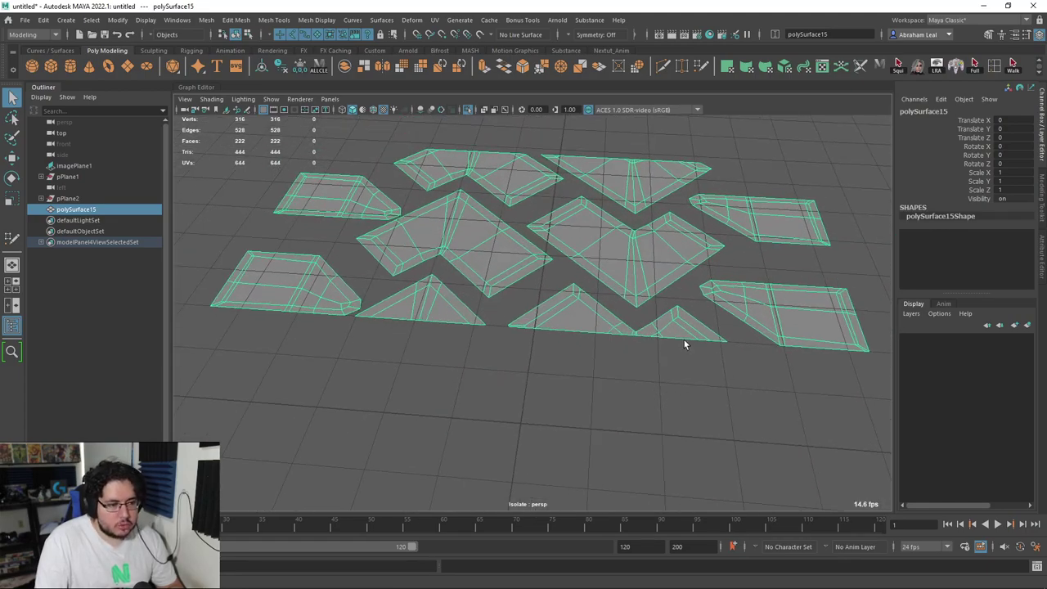
left_click_drag(684, 343, 699, 359, "alt")
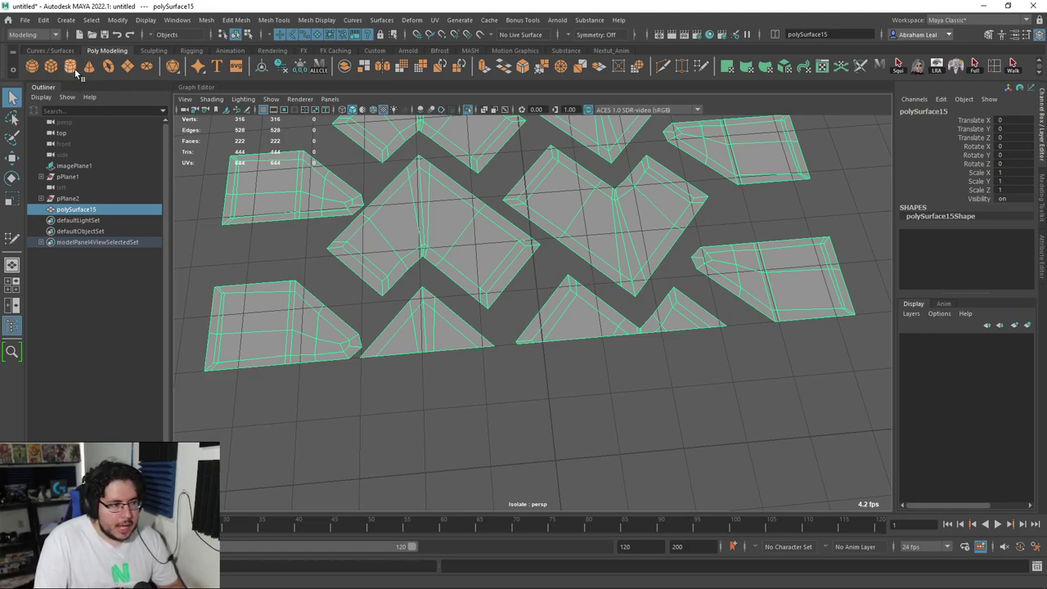
left_click(127, 71)
scroll(473, 242, "down", 3)
key("r")
key("space")
left_click_drag(557, 363, 502, 360)
scroll(502, 358, "up", 3)
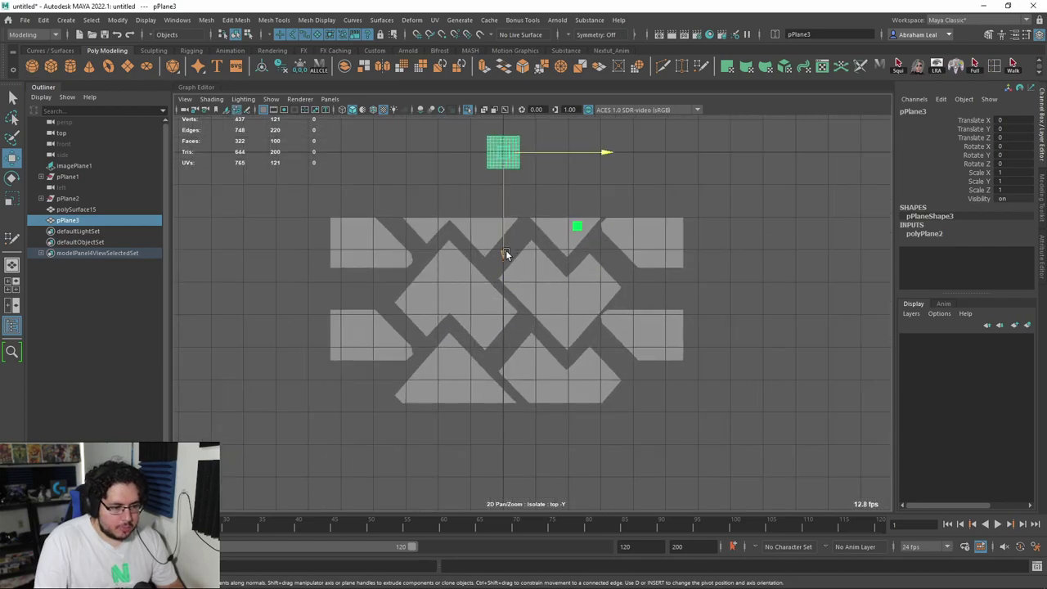
left_click_drag(519, 318, 614, 317)
right_click_drag(510, 226, 457, 226)
left_click_drag(359, 187, 610, 233)
key("ctrl+z")
left_click(590, 252)
right_click(596, 250)
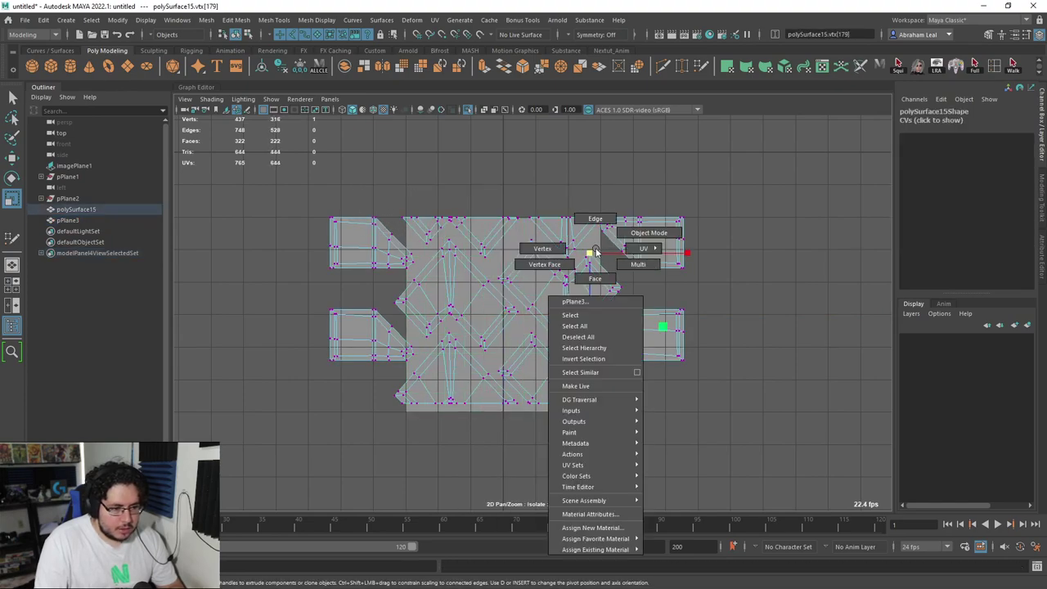
right_click_drag(491, 231, 491, 231)
right_click_drag(612, 244, 684, 190)
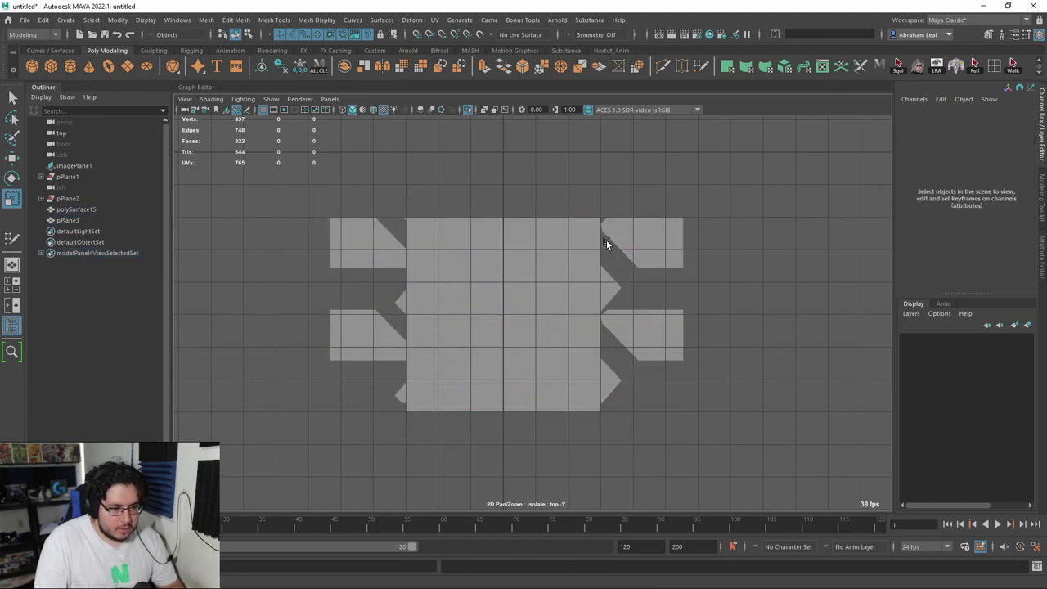
Snap the plane's top and bottom vertex rows to the upper and lower edges of the tread blocks.
left_click(592, 247)
right_click_drag(592, 247, 546, 241)
left_click_drag(617, 202, 395, 227)
key("w")
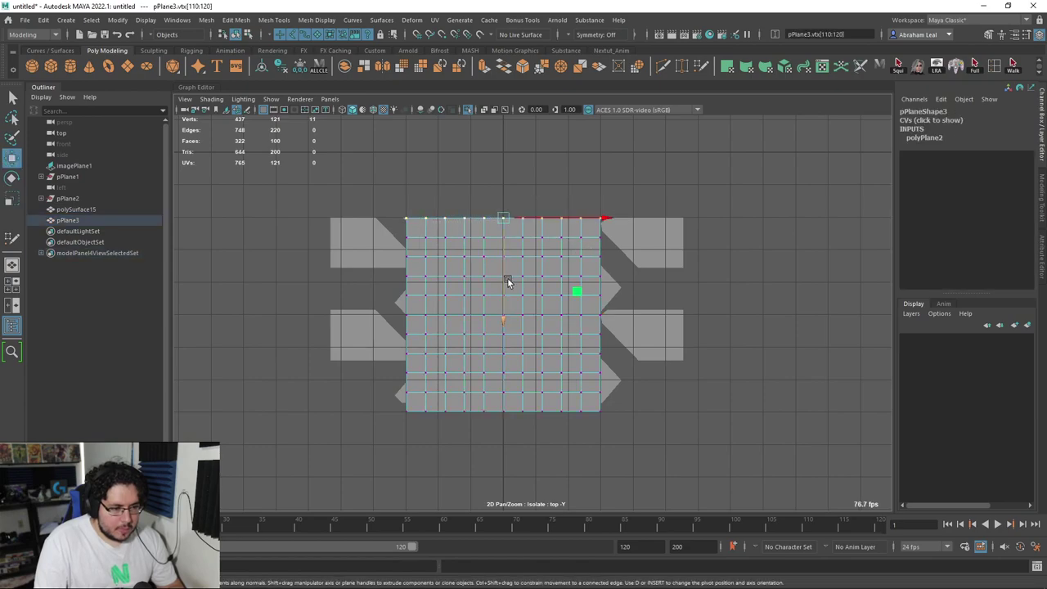
left_click_drag(504, 317, 503, 214)
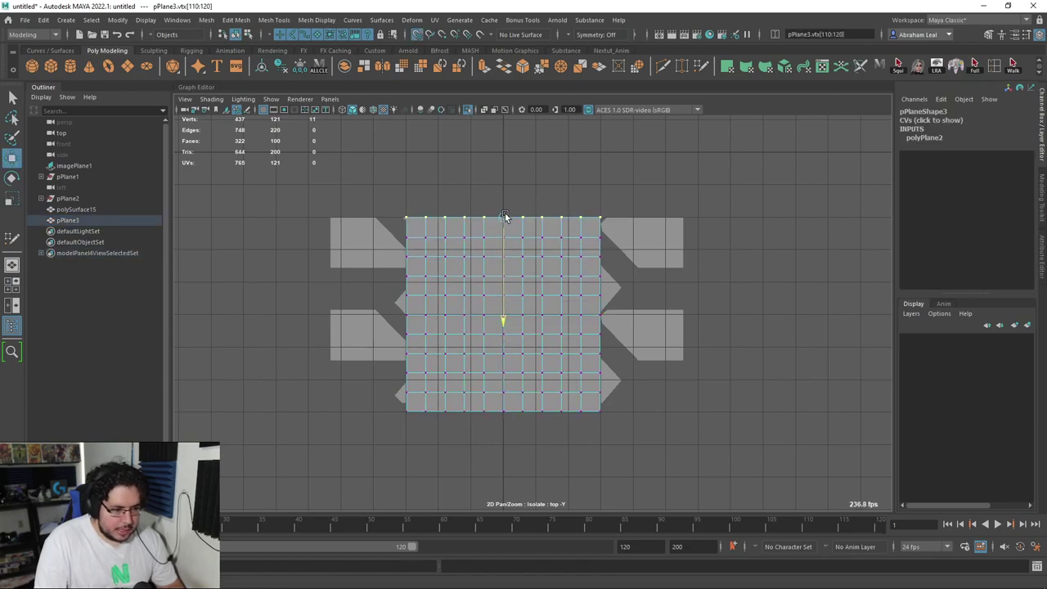
left_click(418, 184)
left_click_drag(621, 397, 404, 450)
scroll(450, 441, "up", 5)
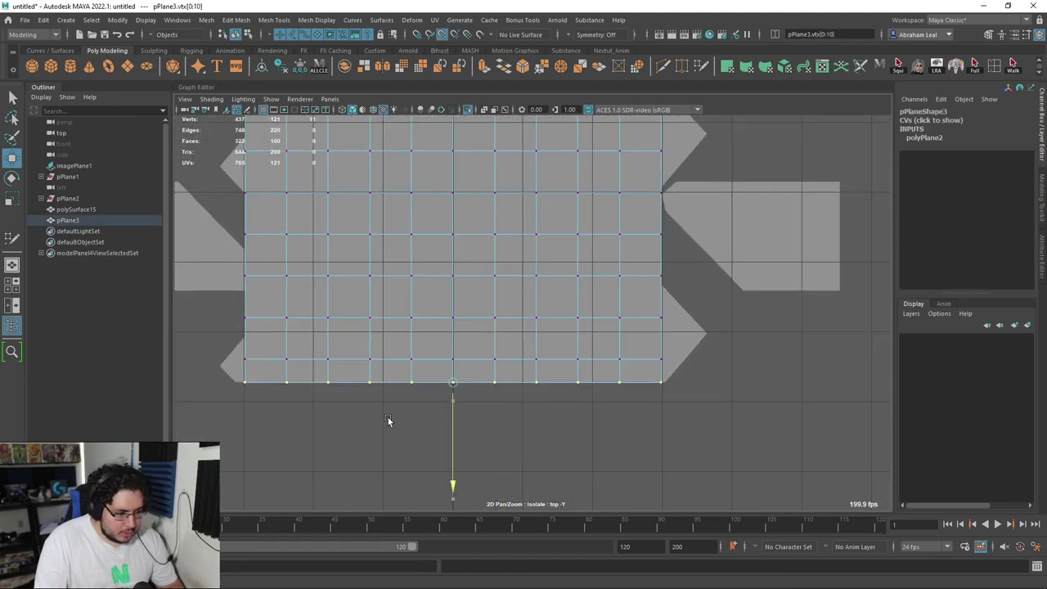
Widen the base plane to a Scale X of about 11.03 so it spans the outer tread blocks.
scroll(379, 425, "down", 5)
scroll(603, 367, "up", 1)
right_click_drag(549, 224, 602, 204)
left_click(578, 214)
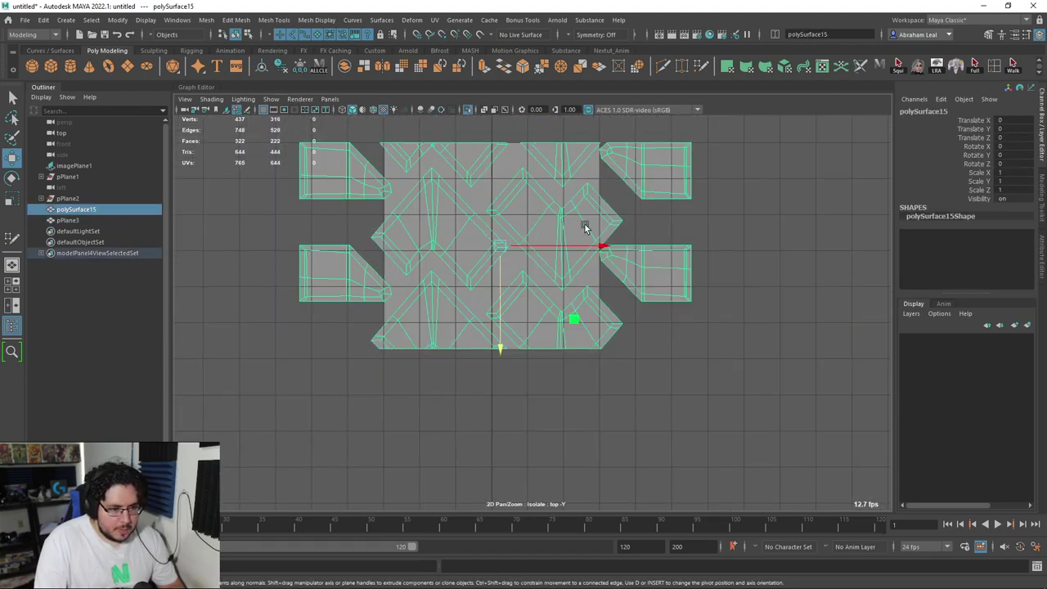
left_click(596, 170)
left_click_drag(588, 248, 668, 244)
Align the plane's outermost left and right vertex columns with the outer edges of the tread blocks, using vertex snapping.
right_click_drag(695, 219, 642, 224)
key("4")
key("w")
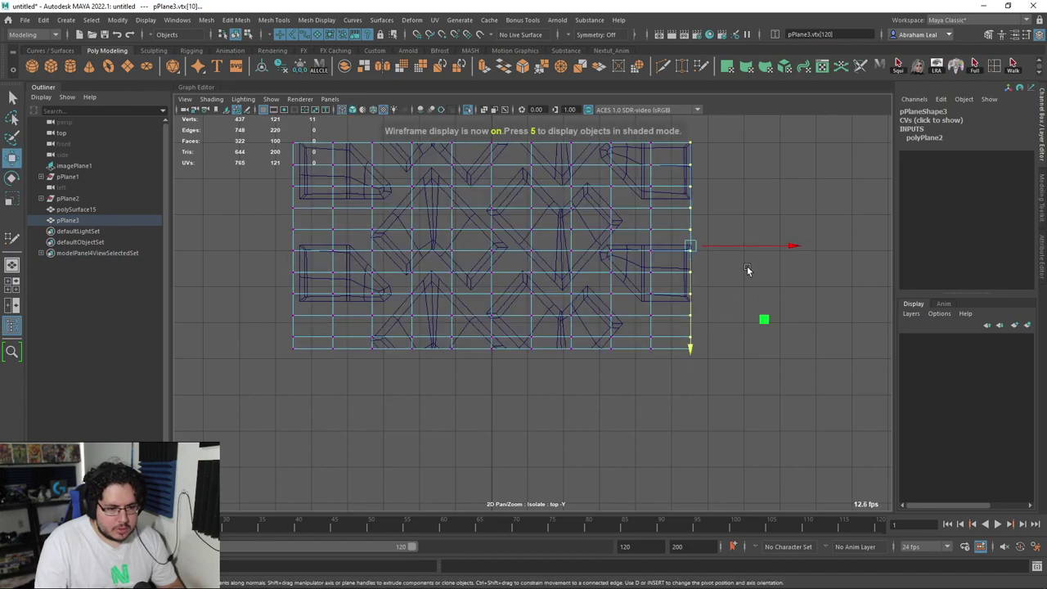
middle_click_drag(451, 305, 665, 335, "alt")
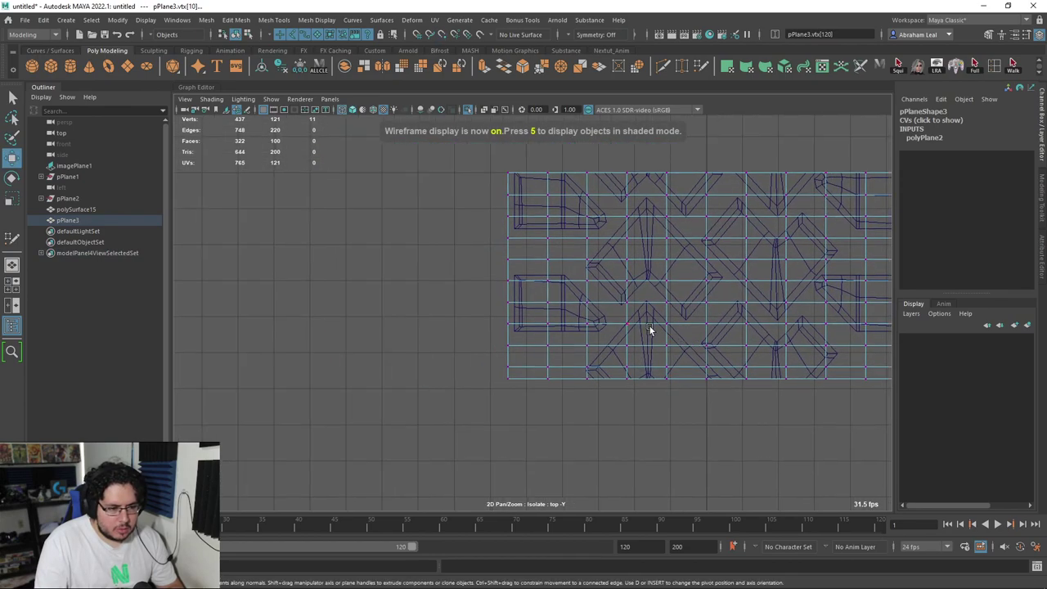
key("v")
left_click_drag(606, 276, 513, 298)
right_click_drag(531, 263, 596, 227)
key("5")
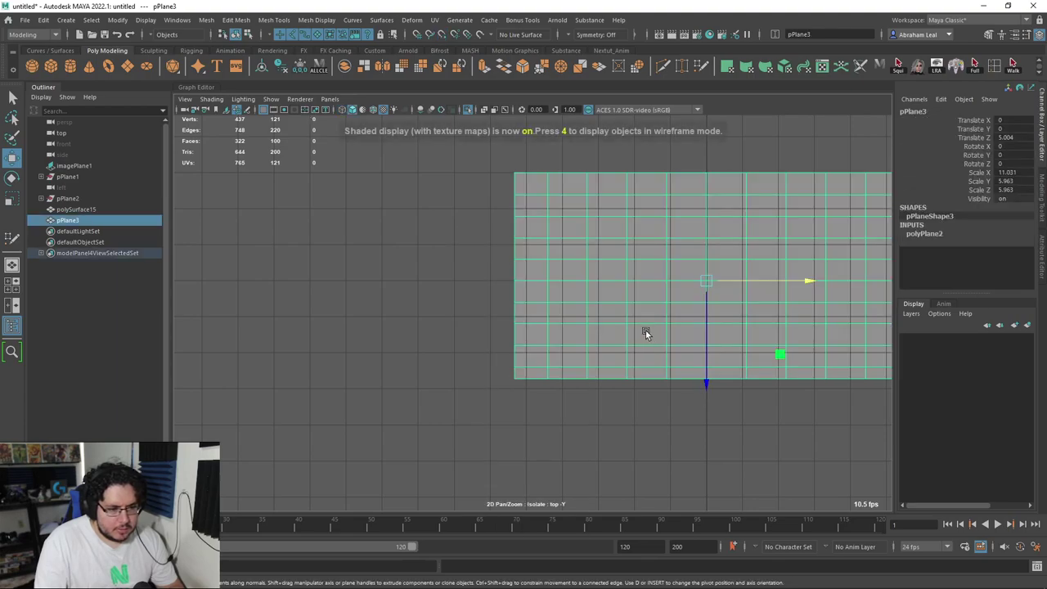
Extrude all faces of the tread block mesh upward in the perspective view to give the blocks thickness.
key("space")
left_click_drag(633, 322, 633, 294)
mouse_move(633, 296)
left_mouse_down("alt")
mouse_move(620, 312)
mouse_move(632, 327)
mouse_move(531, 285)
mouse_move(545, 355)
mouse_move(615, 364)
left_mouse_up("alt")
key("4")
left_click(525, 269)
key("5")
key("ctrl+e")
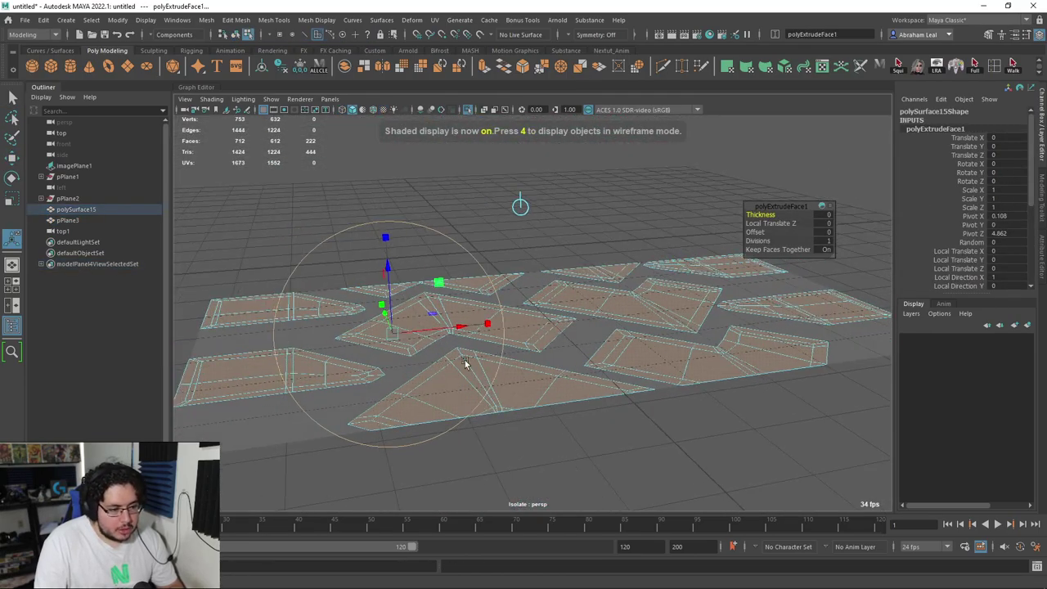
left_click_drag(396, 271, 442, 333)
key("F10")
left_click_drag(516, 315, 495, 283, "alt")
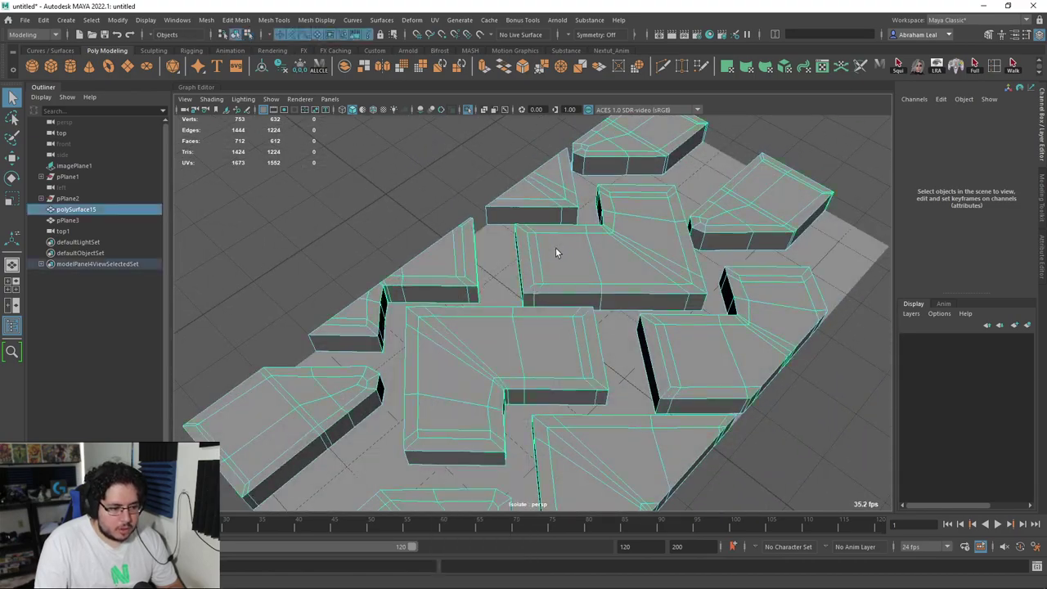
Compare the extruded tread blocks in smooth mesh preview and in unsmoothed display.
key("3")
left_click(378, 234)
left_click_drag(379, 234, 614, 350, "alt")
key("1")
left_click(632, 396)
left_click_drag(583, 393, 481, 311, "alt")
key("3")
key("1")
key("3")
key("1")
Delete the extruded wall faces of the cut-off triangular blocks along one straight edge of the pattern.
right_click_drag(432, 271, 428, 294)
left_click(421, 285)
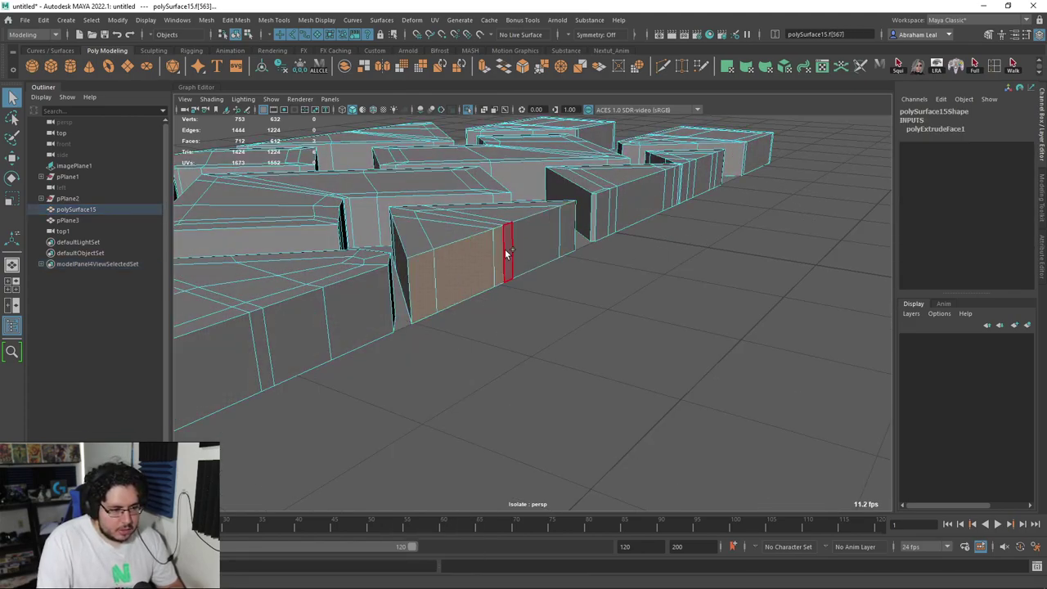
key("Delete")
left_click_drag(562, 228, 534, 291, "alt")
left_click(452, 246)
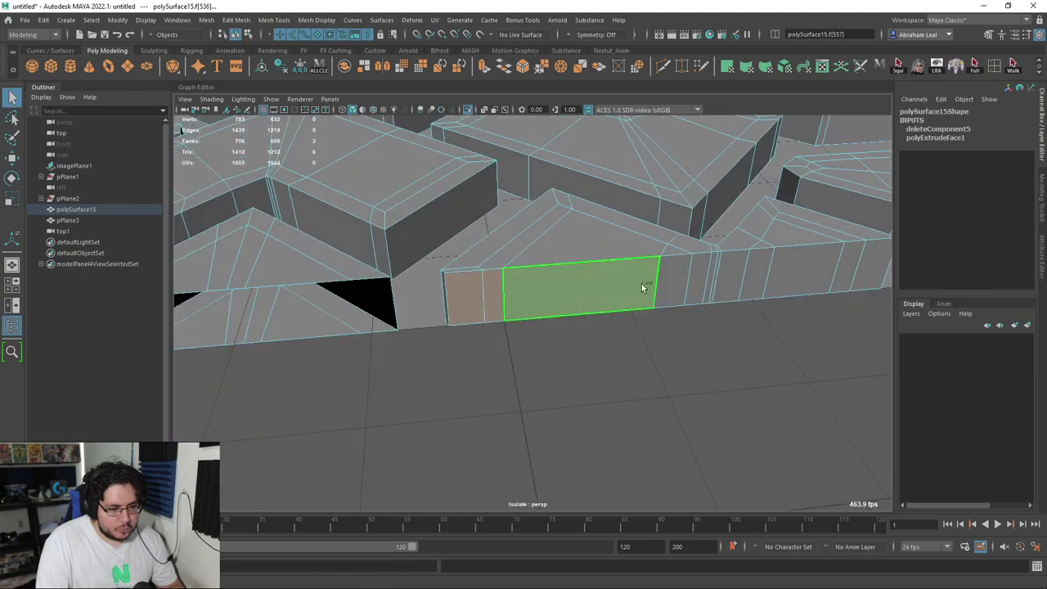
left_click_drag(654, 297, 468, 311, "alt")
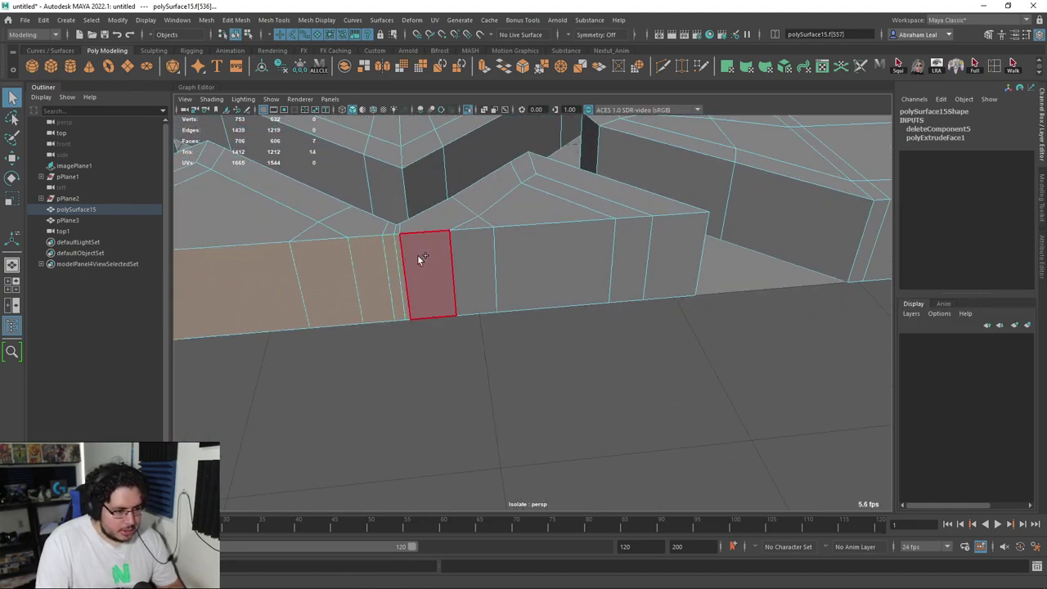
left_click_drag(474, 251, 603, 243, "shift")
key("Delete")
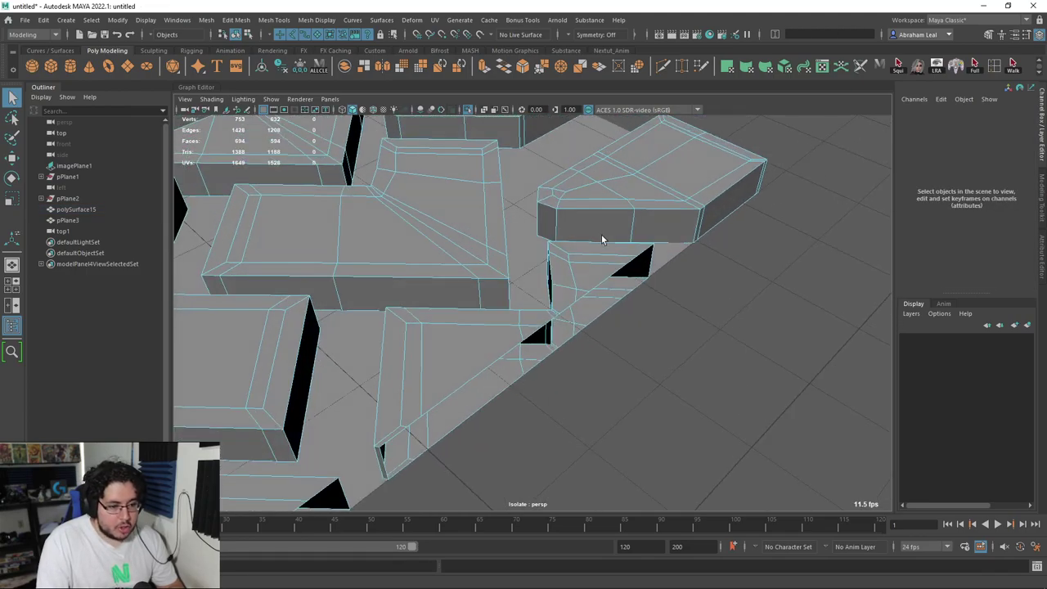
Delete the extruded wall faces of the large triangular block along the opposite straight edge of the pattern.
right_click_drag(602, 243, 668, 187)
left_click_drag(668, 187, 649, 313, "alt")
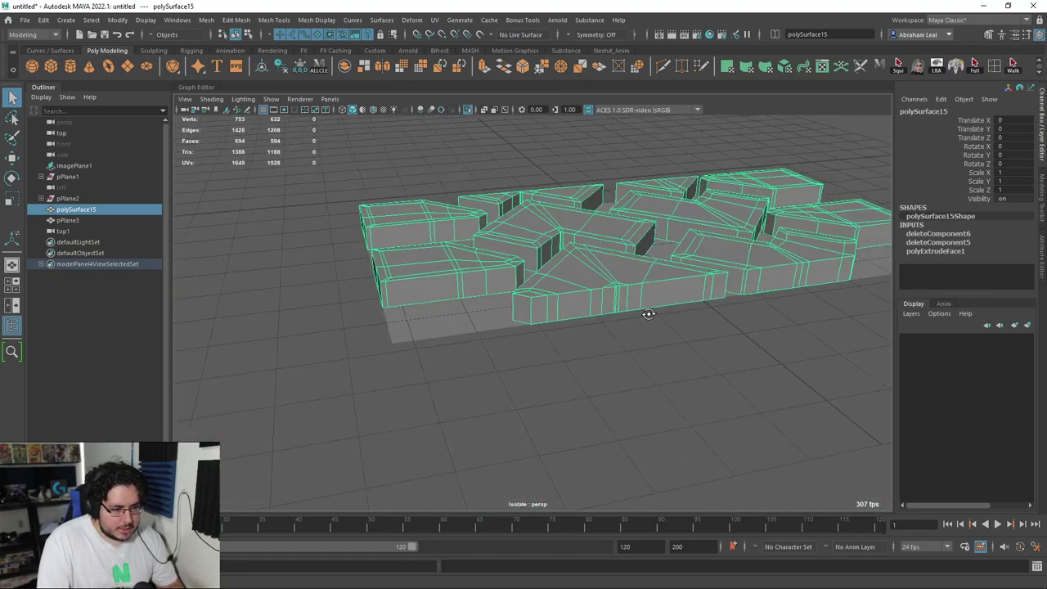
left_click_drag(425, 302, 489, 323, "alt")
scroll(489, 322, "up", 5)
mouse_move(389, 303)
left_mouse_down("alt")
mouse_move(422, 302)
mouse_move(385, 313)
left_mouse_up("alt")
right_click_drag(385, 313, 385, 356)
left_click(386, 313)
left_click(481, 279, "shift")
double_click(649, 236, "shift")
left_click(386, 313)
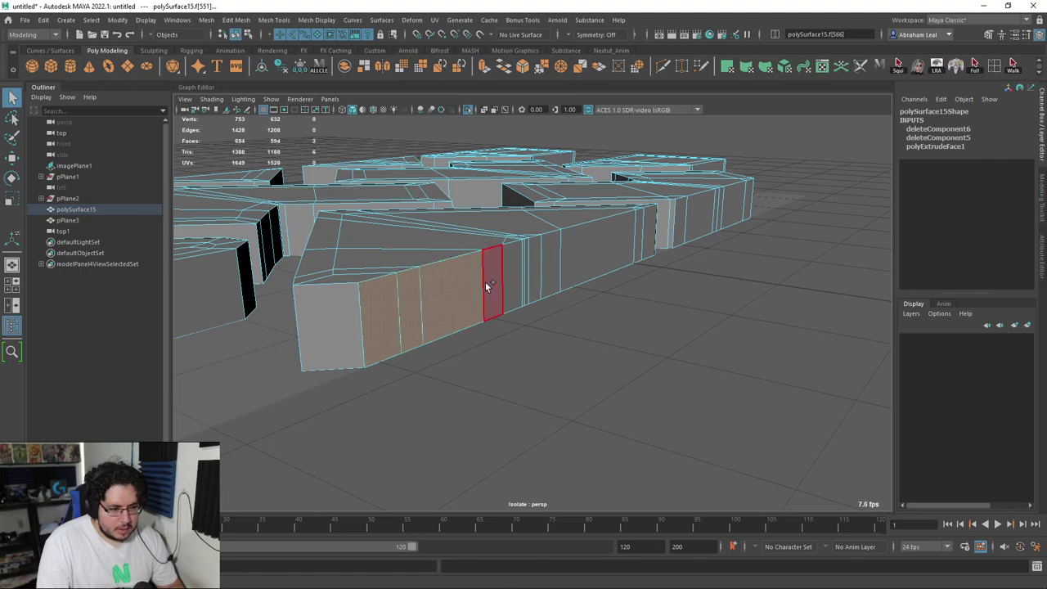
left_click(513, 276, "shift")
middle_click_drag(513, 276, 491, 304, "alt")
scroll(458, 294, "up", 8)
middle_click_drag(394, 307, 425, 301, "alt")
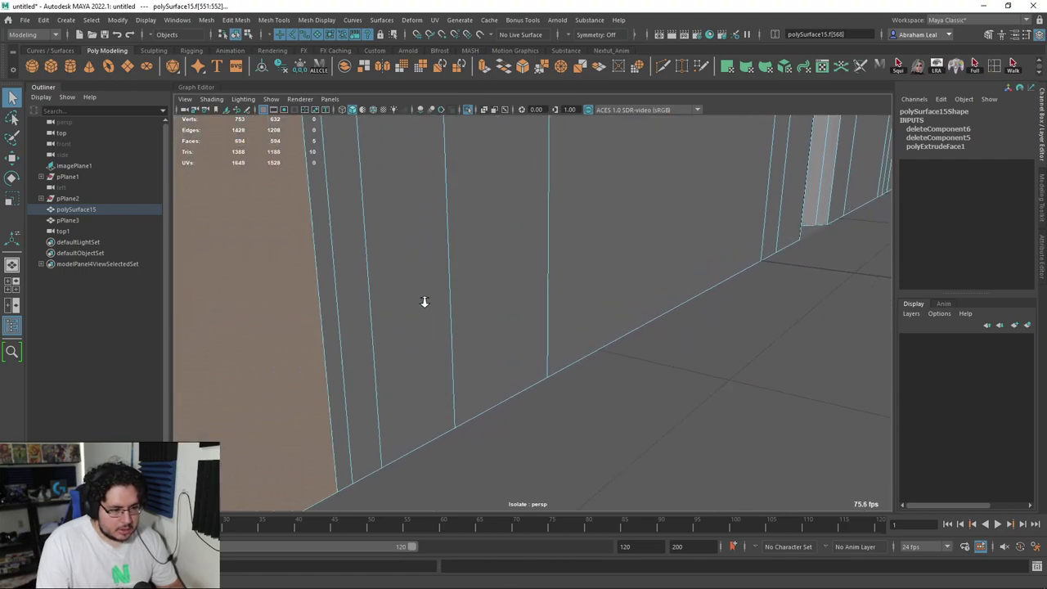
scroll(414, 285, "down", 3)
left_click(403, 245, "shift")
left_click(455, 241, "shift")
left_click(509, 236, "shift")
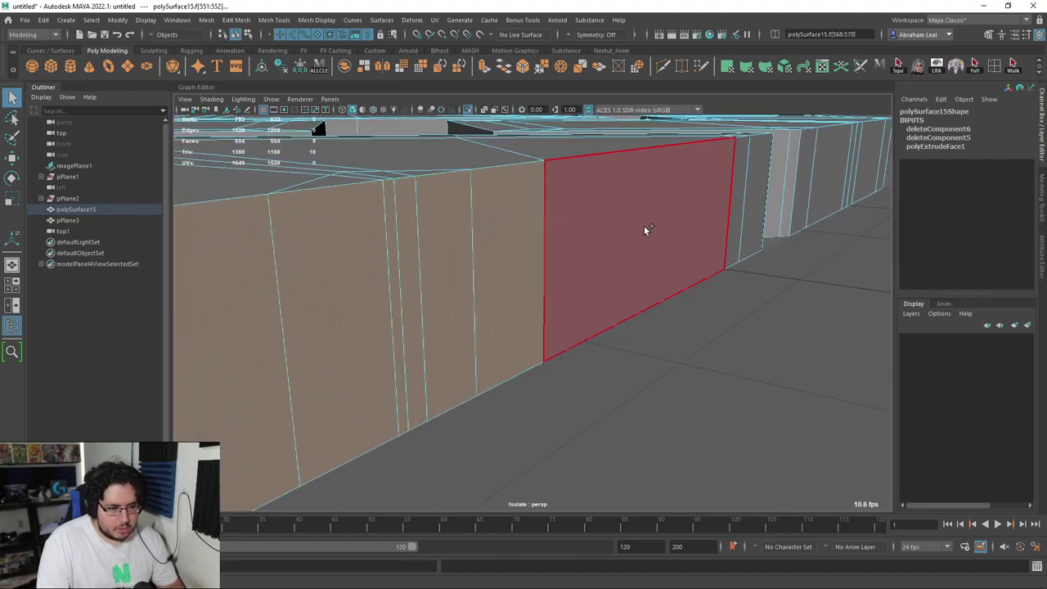
left_click(650, 223, "shift")
left_click(744, 177, "shift")
key("Delete")
left_click(707, 194)
key("Delete")
scroll(682, 256, "down", 5)
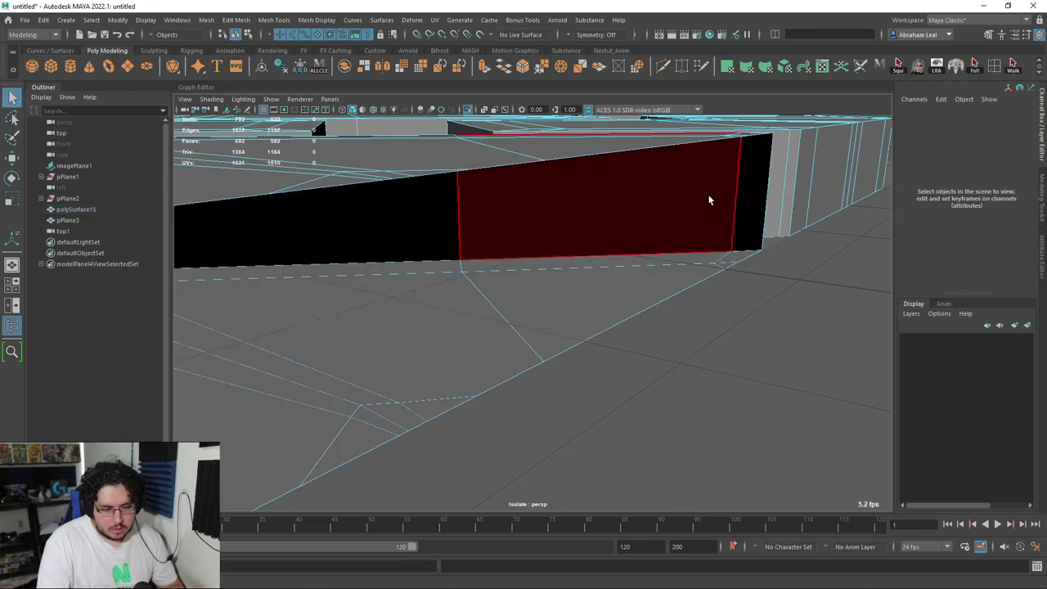
Delete the straight wall faces of the neighbouring notched block on the same edge of the pattern.
left_click_drag(681, 256, 584, 269, "alt")
middle_click_drag(634, 291, 335, 280, "alt")
scroll(458, 293, "up", 3)
left_click(452, 290)
left_click(514, 287, "shift")
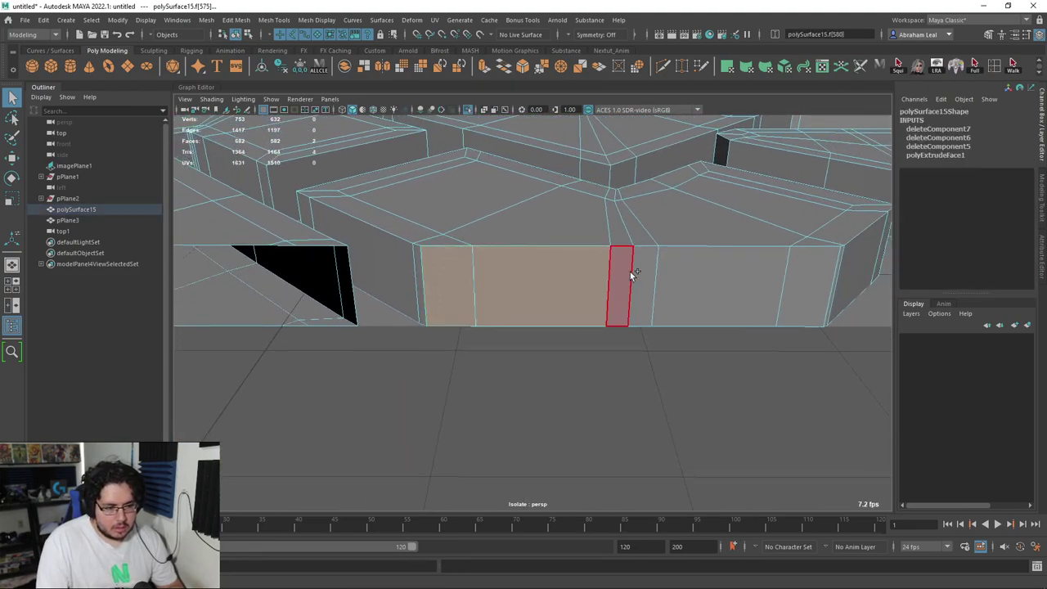
left_click(701, 282, "shift")
left_click(831, 288, "shift")
left_click_drag(831, 288, 703, 343, "alt")
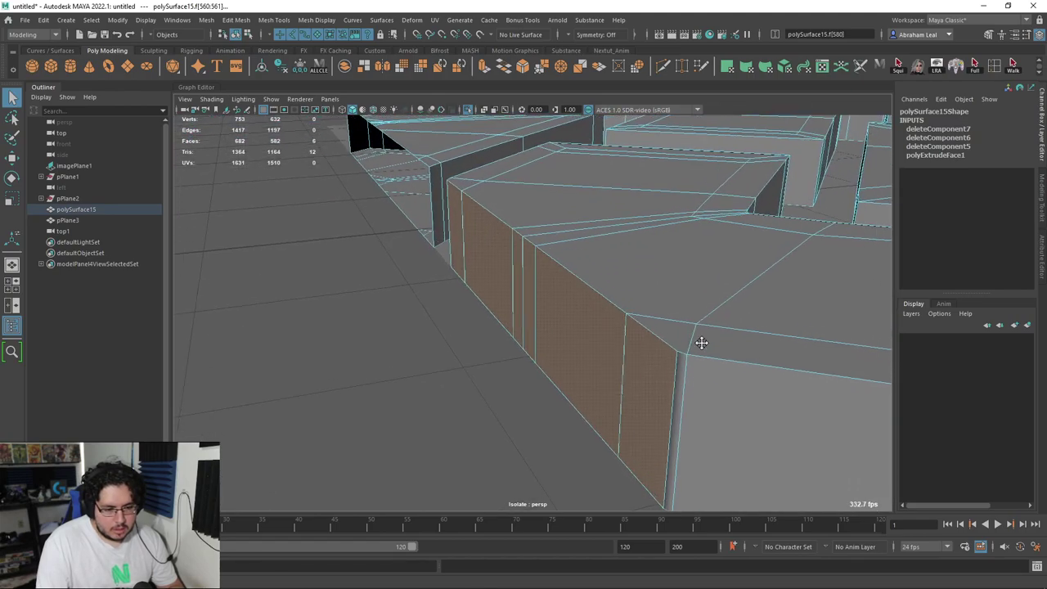
key("Delete")
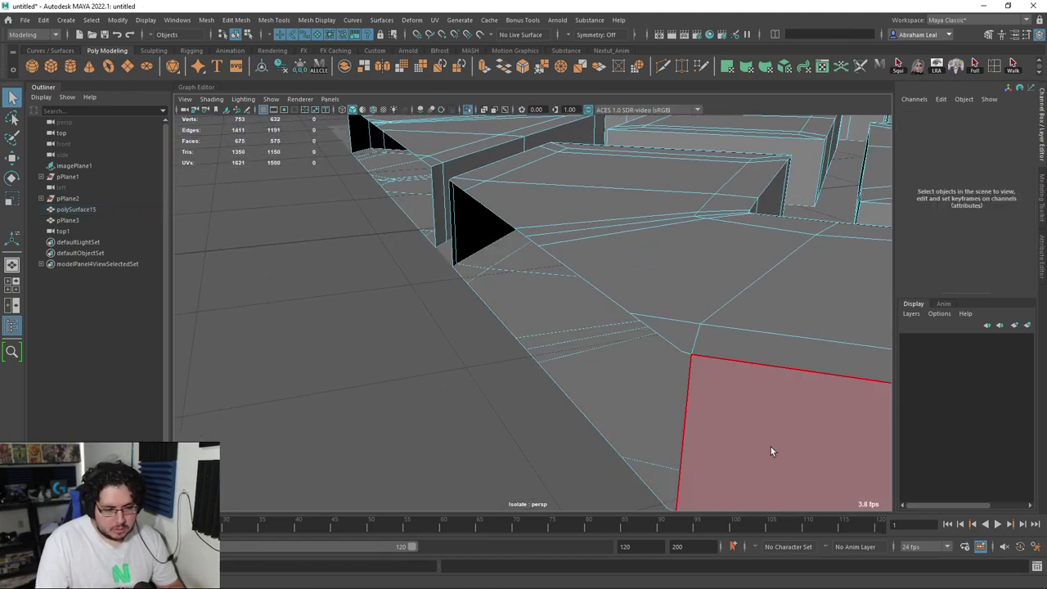
Undo the last face deletion, correct the face selection at the notched block's corner and delete the wall faces again.
left_click_drag(771, 451, 661, 467, "alt")
middle_click_drag(661, 467, 524, 245, "alt")
right_click_drag(523, 245, 551, 297, "alt")
left_click_drag(552, 298, 586, 370, "alt")
key("ctrl+z")
left_click(593, 245, "ctrl")
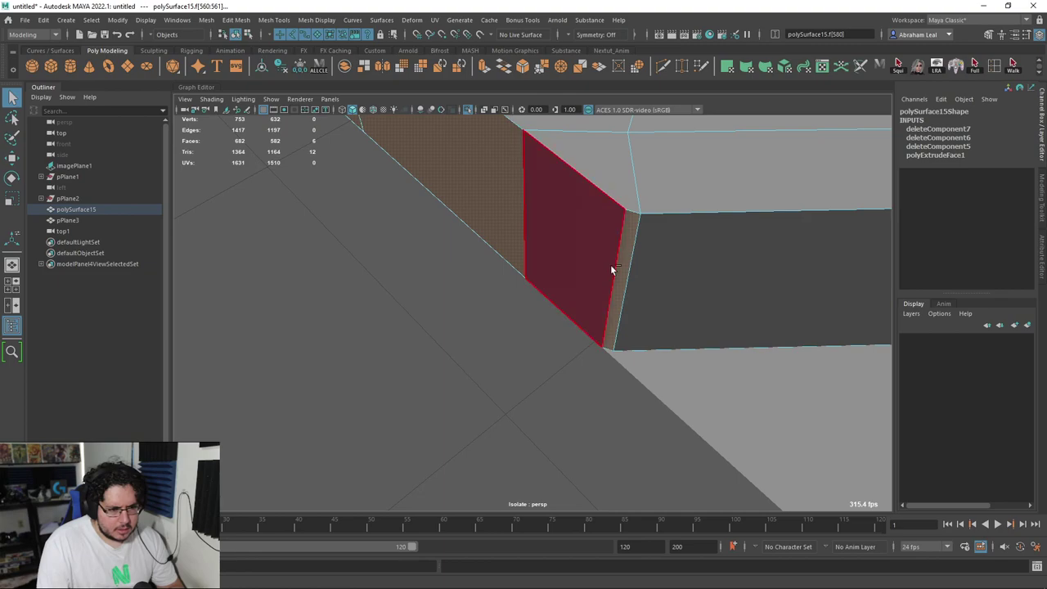
key("Delete")
Examine the tread blocks and base plane from several angles, including a smooth mesh preview.
left_click_drag(614, 273, 572, 204, "alt")
key("F8")
scroll(576, 262, "down", 5)
left_click(582, 311)
left_click_drag(581, 312, 427, 279, "alt")
left_click(427, 283)
left_click_drag(491, 269, 538, 250, "alt")
left_click(647, 286)
left_click_drag(647, 285, 527, 380, "alt")
left_click(451, 338)
key("3")
left_click(546, 306)
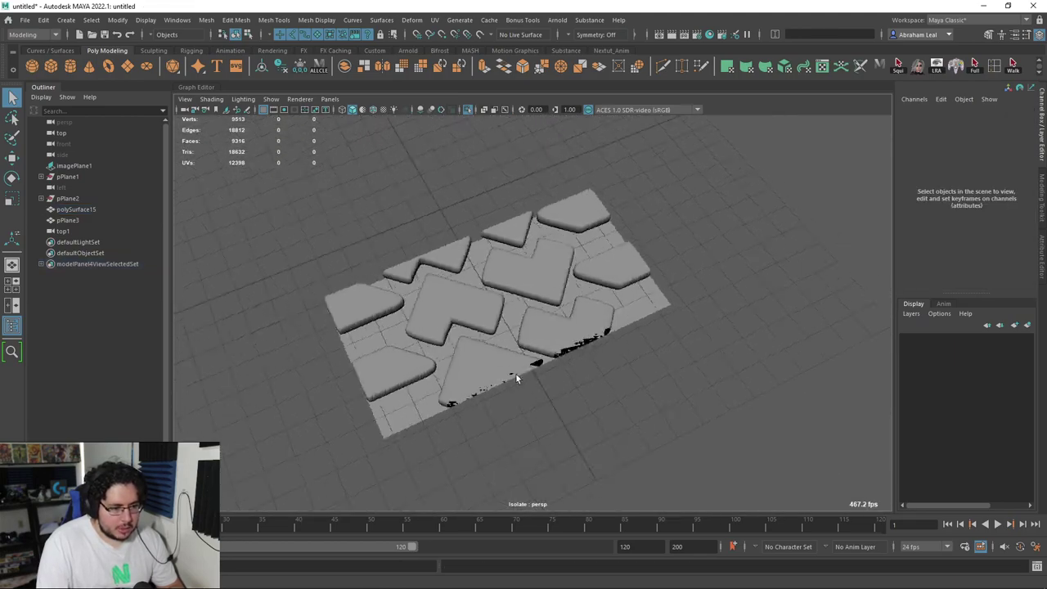
left_click(489, 328)
left_click(489, 327)
key("1")
Try to bevel the whole tread block mesh with a fraction of 0.5 and preview it smoothed.
scroll(446, 318, "up", 5)
left_click_drag(503, 333, 527, 92, "alt")
left_click(521, 71)
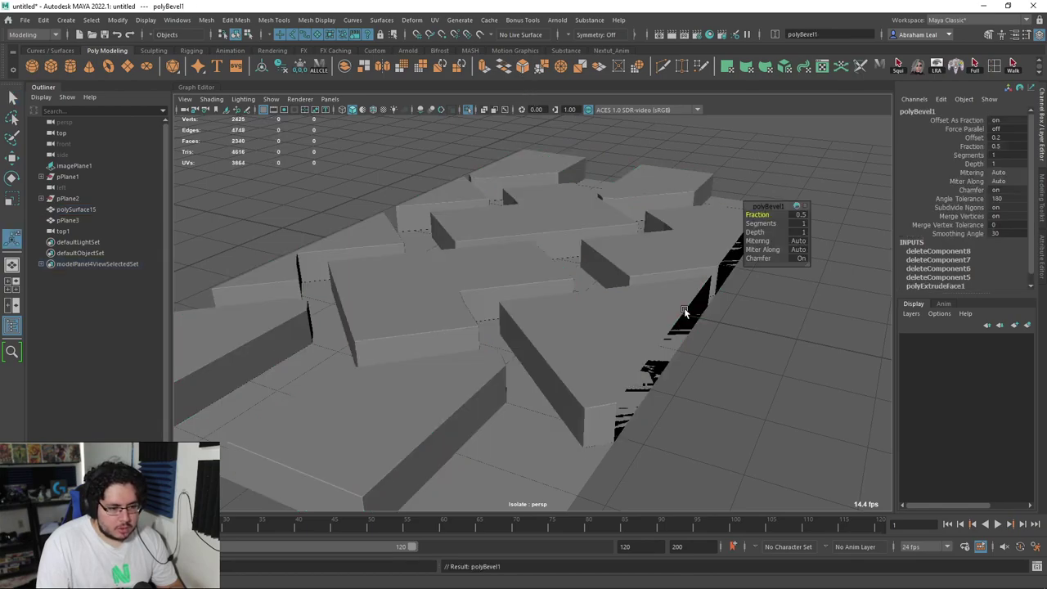
left_click_drag(682, 307, 629, 314, "alt")
left_click(629, 314)
key("3")
left_click_drag(726, 415, 708, 438, "alt")
Undo the bevel on the tread block mesh and turn off its smooth preview.
left_click(582, 189)
key("ctrl+z")
left_click_drag(650, 248, 623, 178, "alt")
key("ctrl+z")
key("ctrl+z")
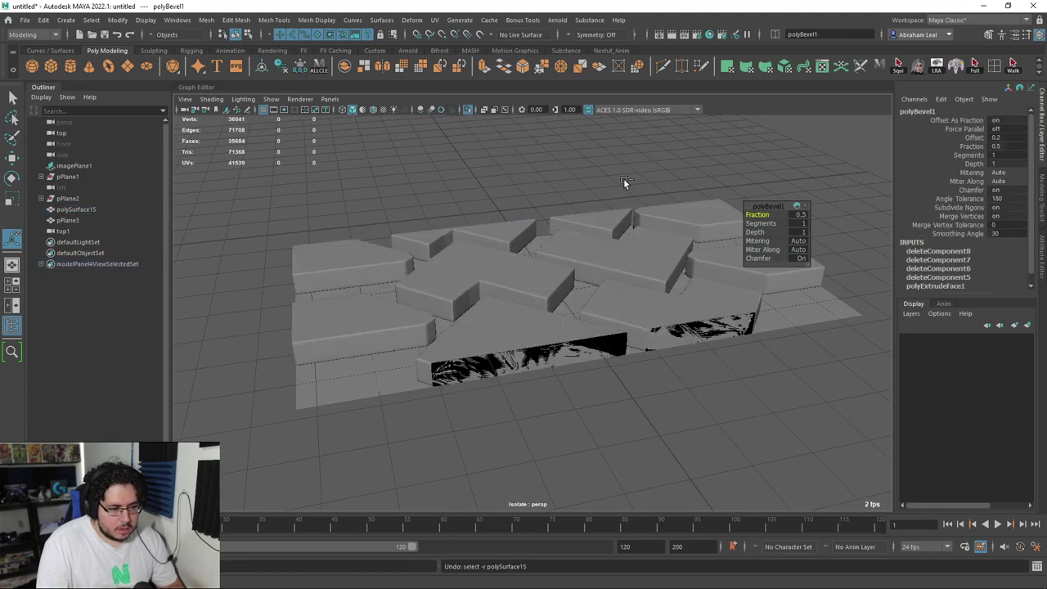
key("1")
left_click(537, 156)
left_click_drag(537, 159, 521, 264, "alt")
Try to duplicate the tread blocks and base plane together and offset the copies along Z from an edge-snapped pivot.
left_click_drag(687, 218, 574, 340)
key("space")
key("space")
right_click_drag(659, 355, 730, 305, "alt")
middle_click_drag(730, 305, 604, 326, "alt")
key("ctrl+d")
key("w")
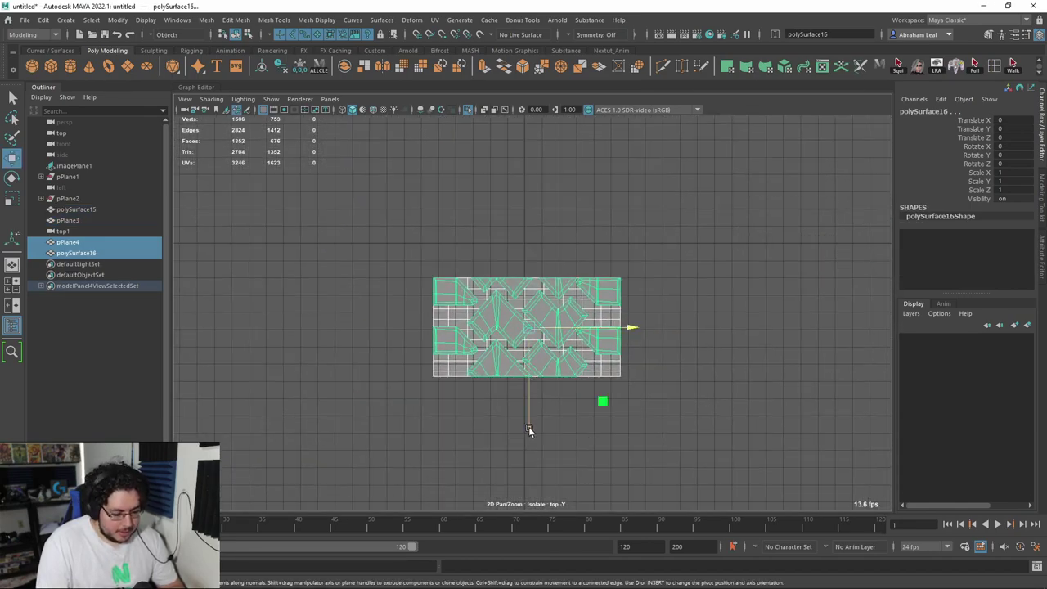
key("d")
left_click_drag(533, 428, 537, 471)
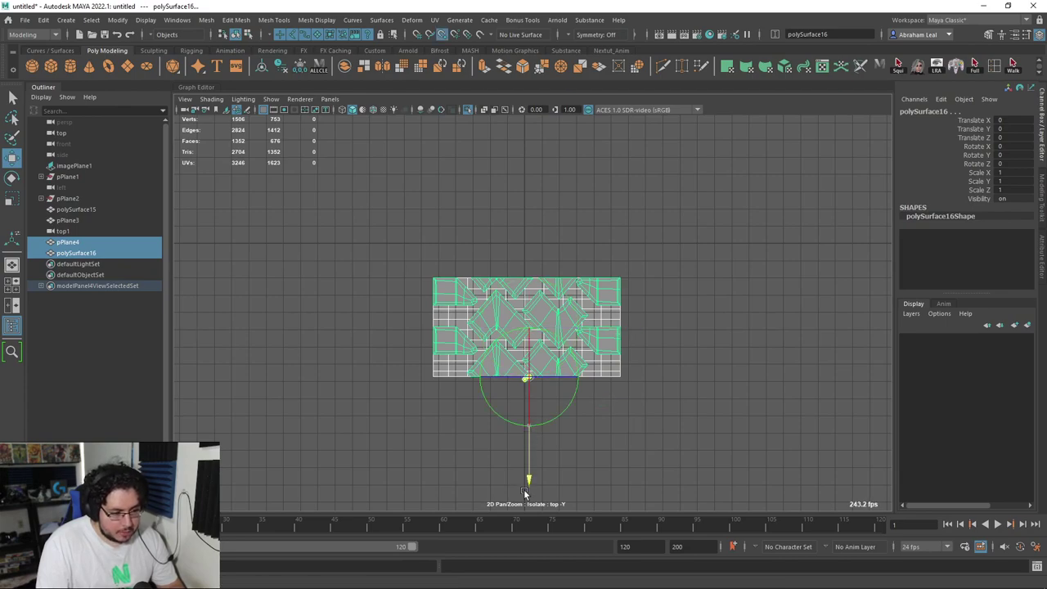
key("ctrl+z")
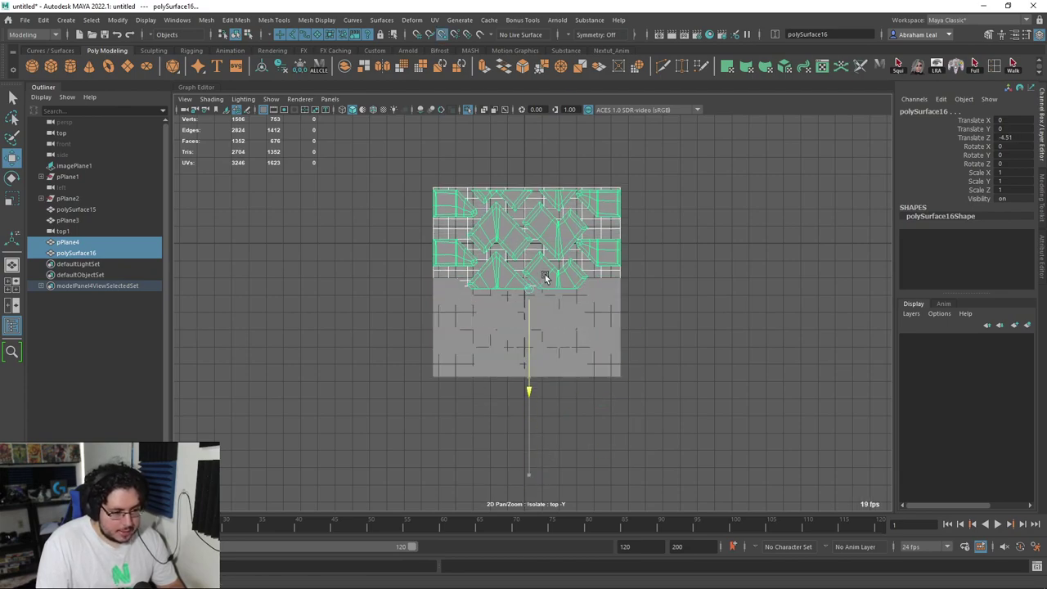
scroll(545, 264, "up", 5)
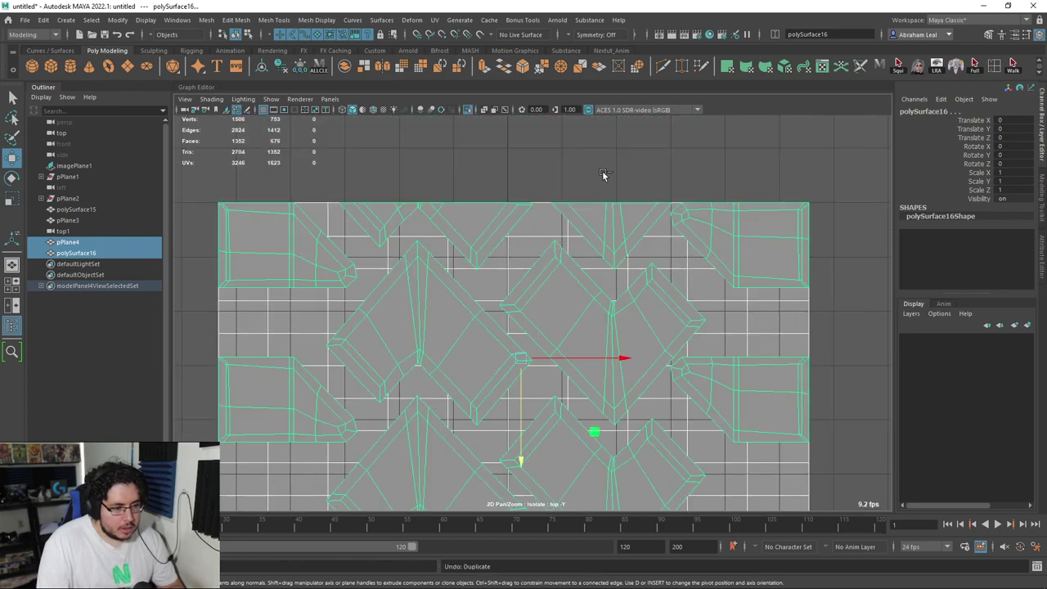
key("ctrl+z")
Select the tread blocks and base plane and combine them into one mesh.
scroll(557, 202, "down", 5)
left_click_drag(692, 236, 546, 340)
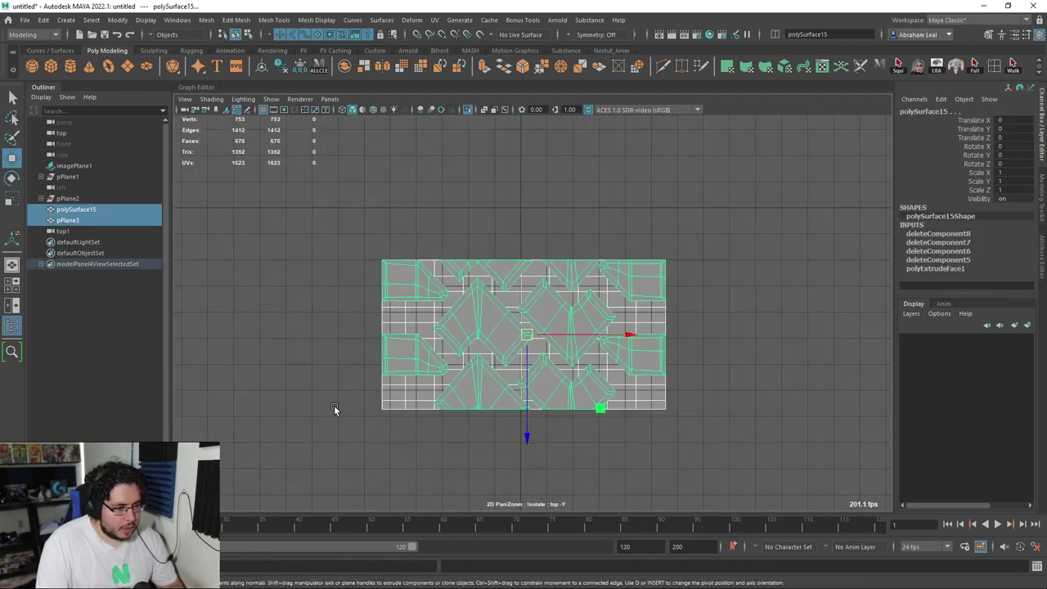
left_click(343, 67)
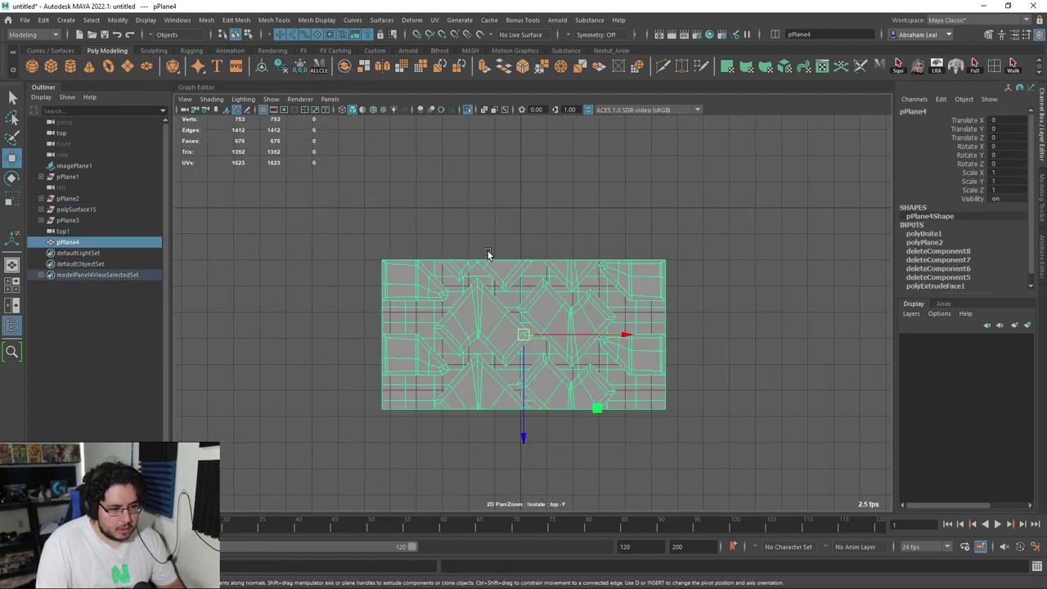
Duplicate the combined section, snap its pivot to the lower edge and move the copy to Z -5.725, flush with the original.
key("ctrl+d")
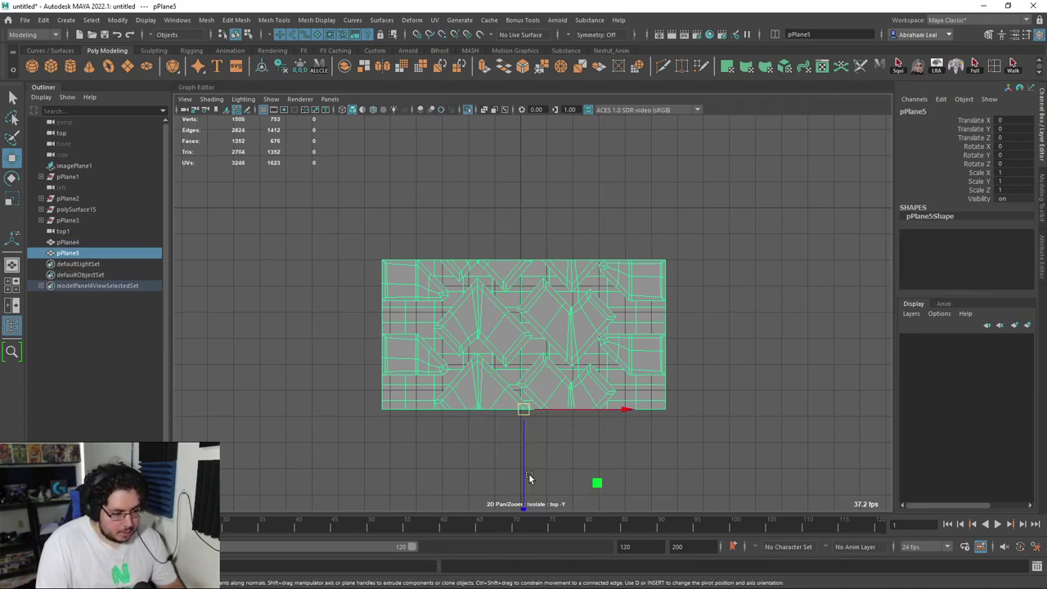
left_click_drag(524, 489, 530, 268)
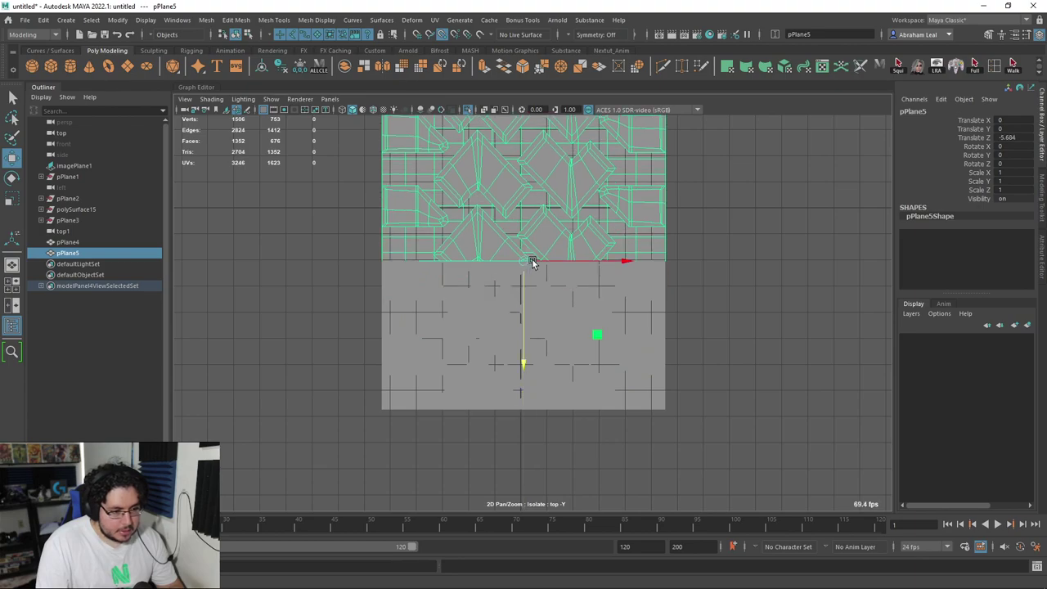
scroll(532, 262, "up", 5)
left_click(631, 275)
middle_click_drag(502, 161, 521, 267, "alt")
scroll(521, 267, "up", 4)
left_click(521, 266)
left_click_drag(538, 415, 554, 339)
scroll(553, 338, "down", 5)
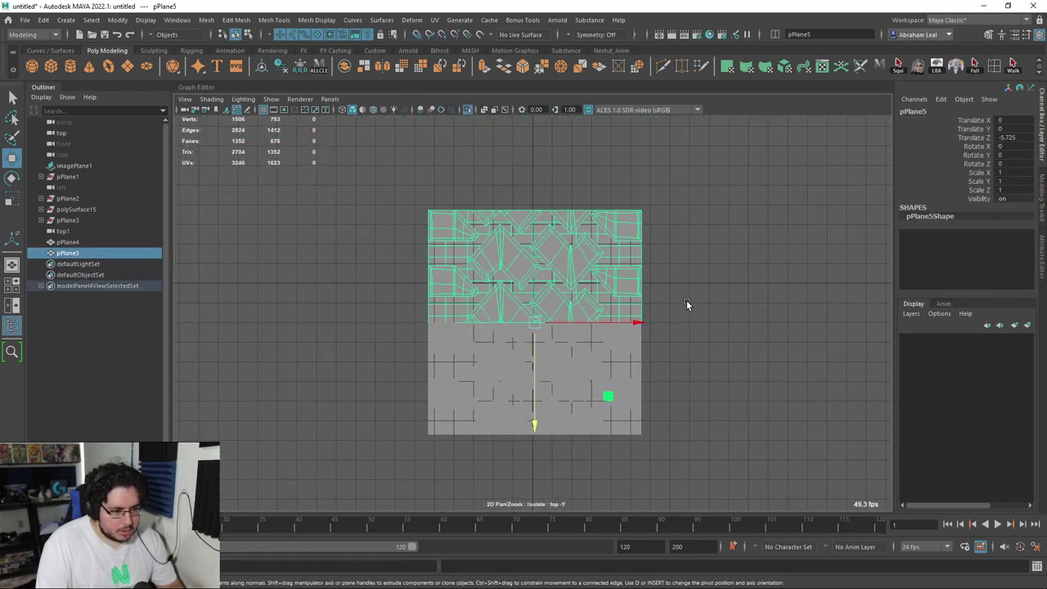
left_click(697, 298)
left_click(581, 286)
scroll(534, 264, "up", 10)
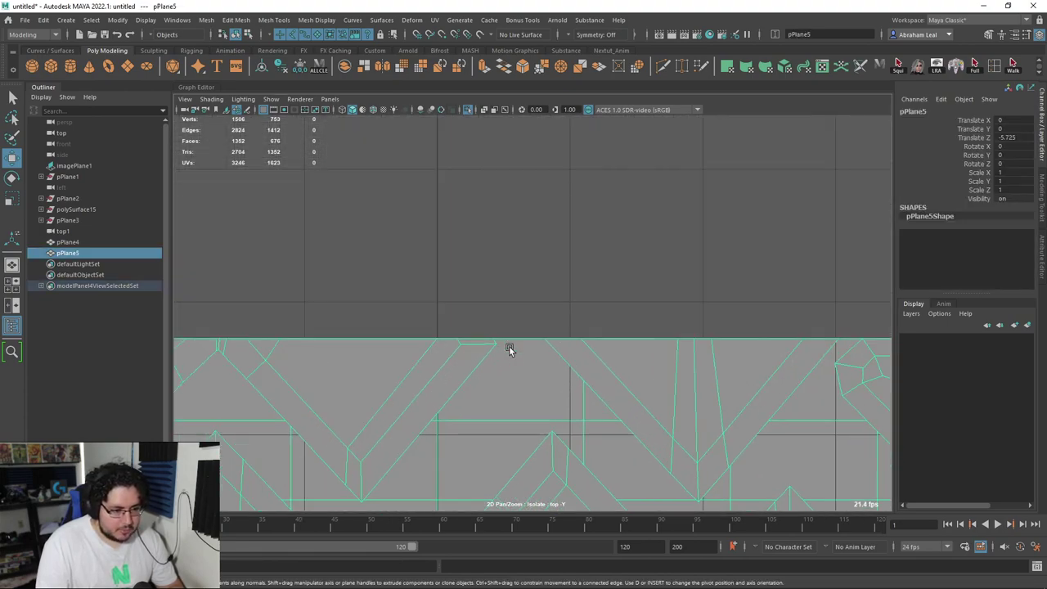
scroll(365, 344, "up", 3)
scroll(398, 350, "down", 6)
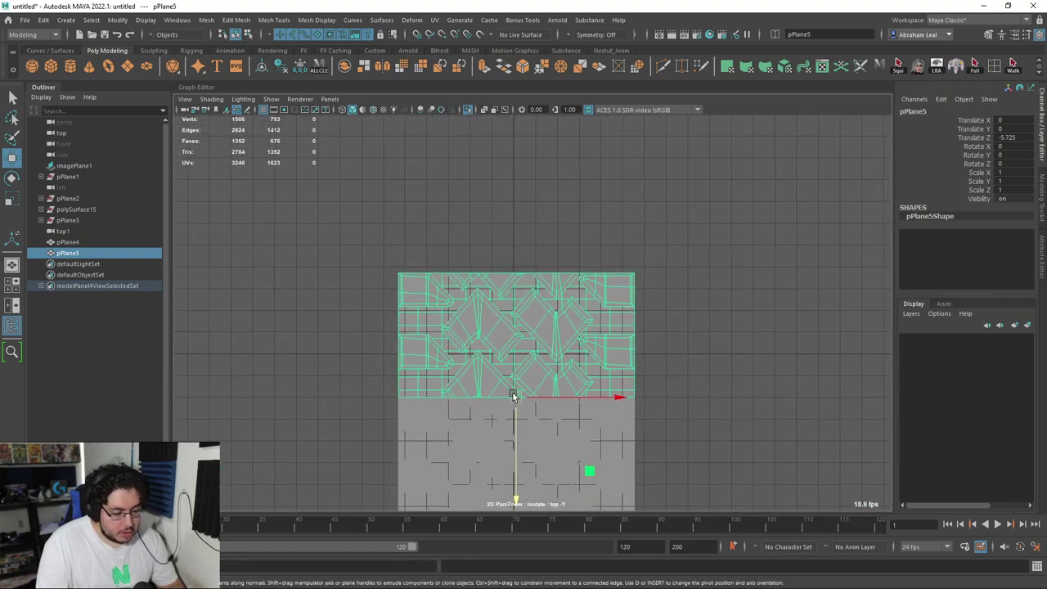
Duplicate the second section, snap the copy to Z -11.449 and check the seam in wireframe.
key("ctrl+d")
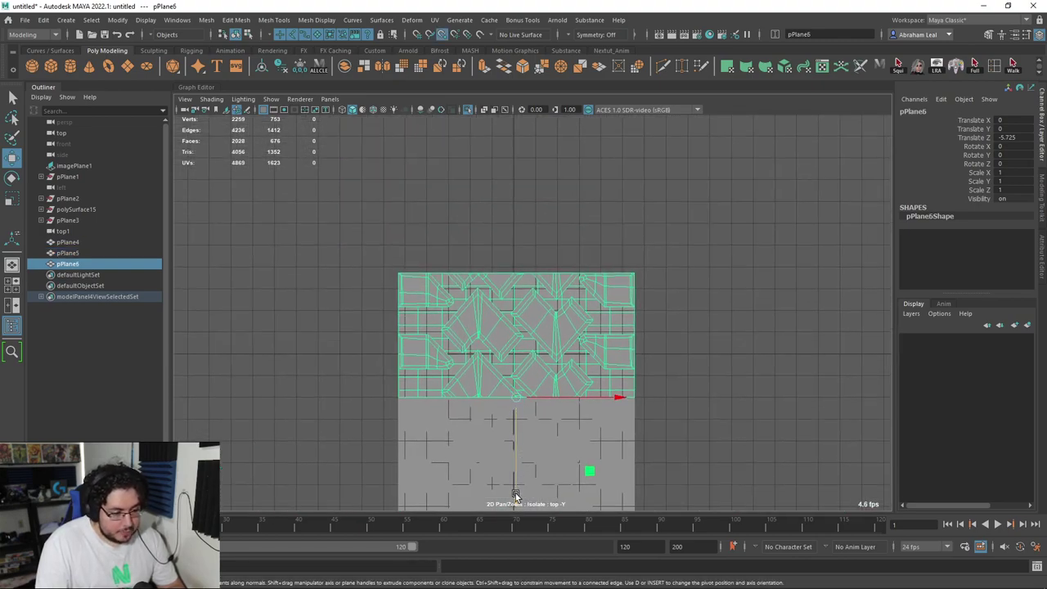
left_click_drag(515, 498, 534, 259)
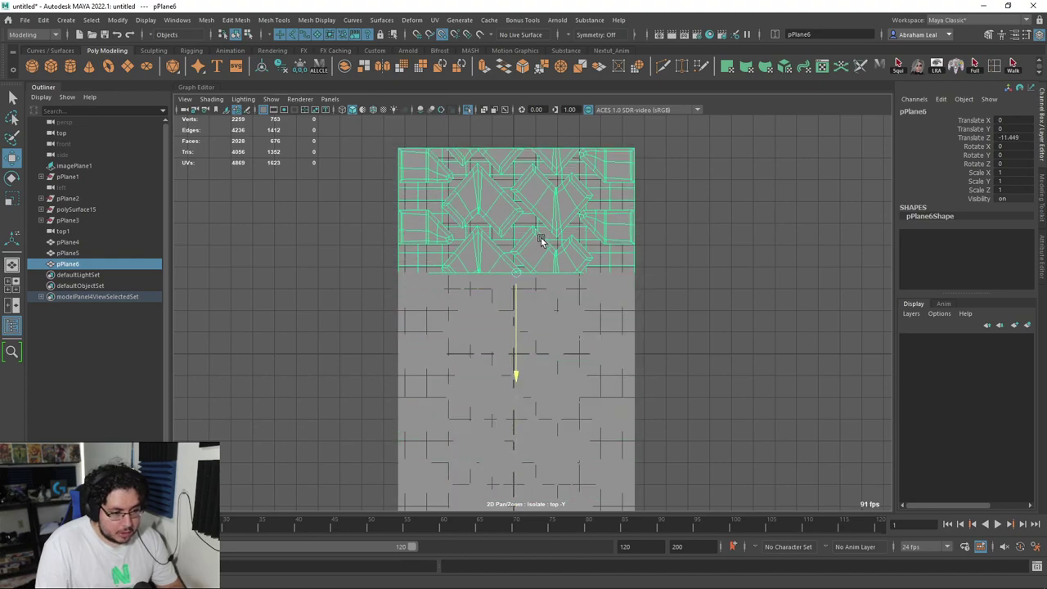
scroll(540, 246, "up", 8)
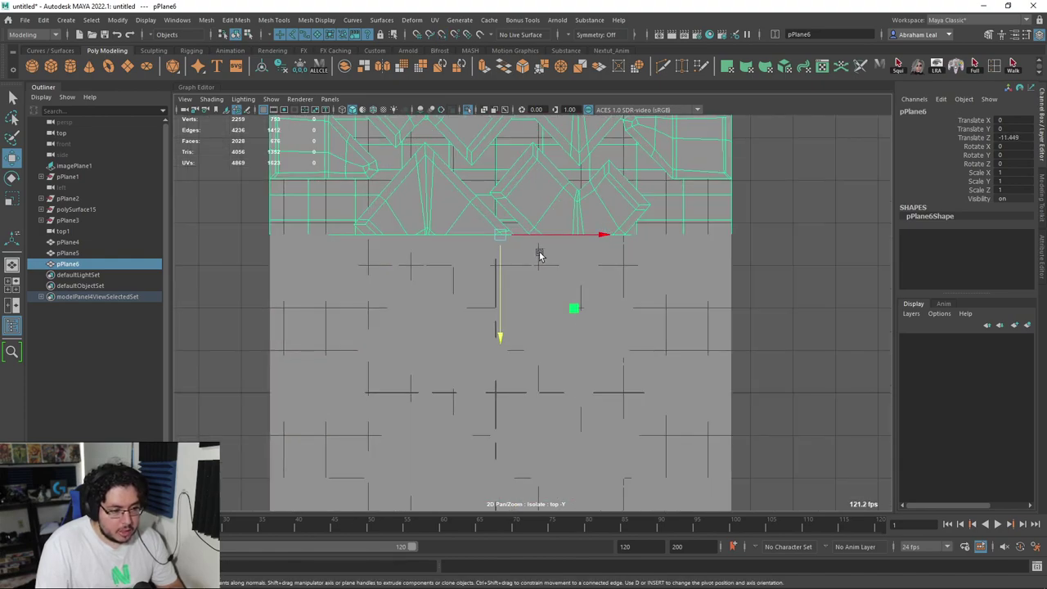
key("4")
scroll(524, 289, "down", 8)
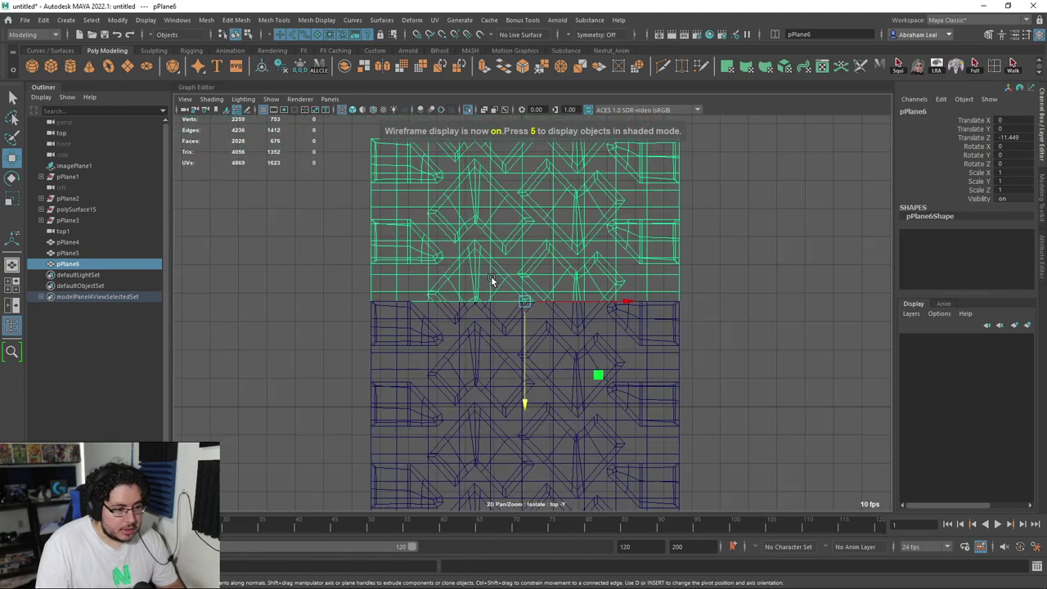
scroll(642, 268, "down", 2)
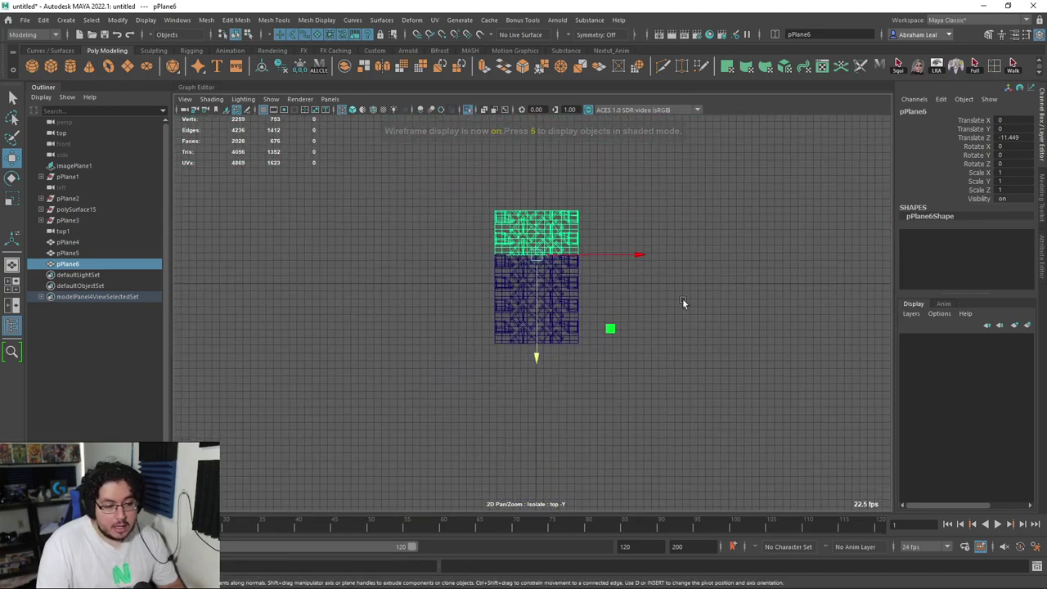
Repeat Duplicate with Transform until a straight strip of 32 tread sections reaches Z -177.465.
key("shift+d")
scroll(675, 299, "down", 2)
key("shift+d")
key("shift+d")
key("shift+d")
key("shift+d")
key("shift+d")
key("shift+d")
key("shift+d")
key("shift+d")
key("shift+d")
scroll(685, 299, "down", 1)
key("shift+d")
key("shift+d")
key("shift+d")
key("shift+d")
key("shift+d")
key("shift+d")
key("shift+d")
key("shift+d")
key("shift+d")
key("shift+d")
key("shift+d")
key("shift+d")
scroll(686, 300, "down", 1)
key("shift+d")
key("shift+d")
key("shift+d")
key("shift+d")
key("shift+d")
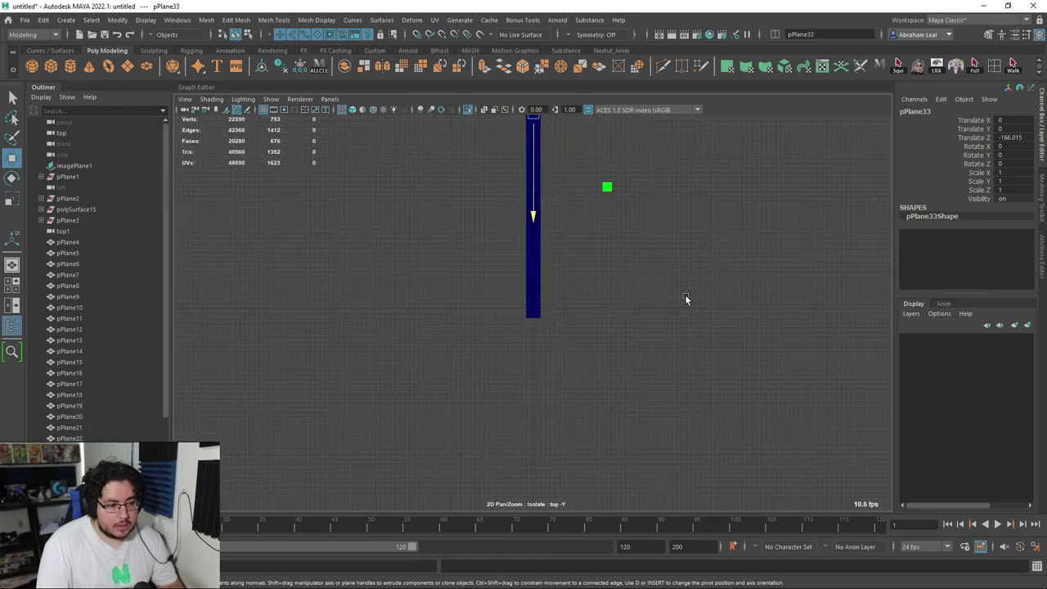
middle_click_drag(672, 277, 671, 312, "alt")
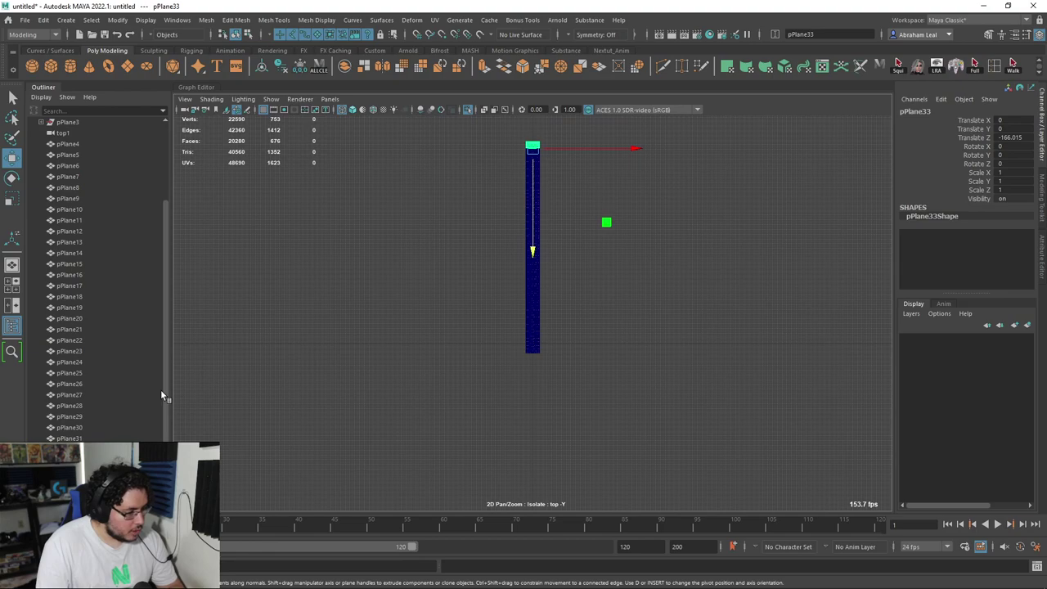
key("shift+d")
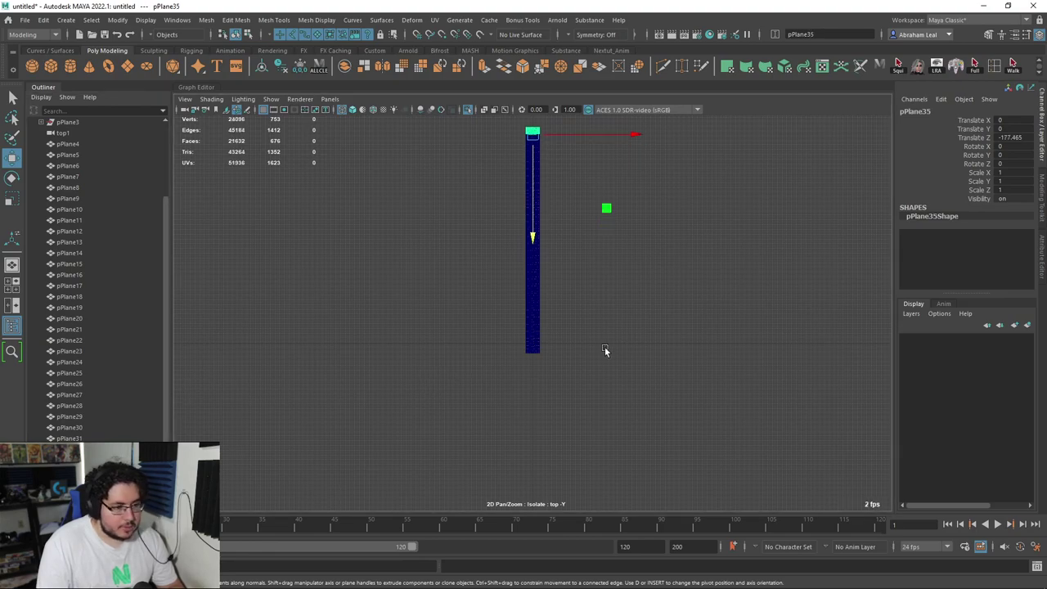
Examine the strip of repeated tread sections in shaded perspective from several angles.
key("6")
key("space")
mouse_move(610, 352)
left_mouse_down()
mouse_move(623, 327)
mouse_move(585, 308)
mouse_move(595, 280)
left_mouse_up()
key("space")
right_click_drag(595, 279, 409, 305, "alt")
right_click_drag(590, 346, 654, 351, "alt")
mouse_move(654, 351)
left_mouse_down("alt")
mouse_move(579, 368)
mouse_move(677, 347)
mouse_move(684, 328)
mouse_move(654, 335)
left_mouse_up("alt")
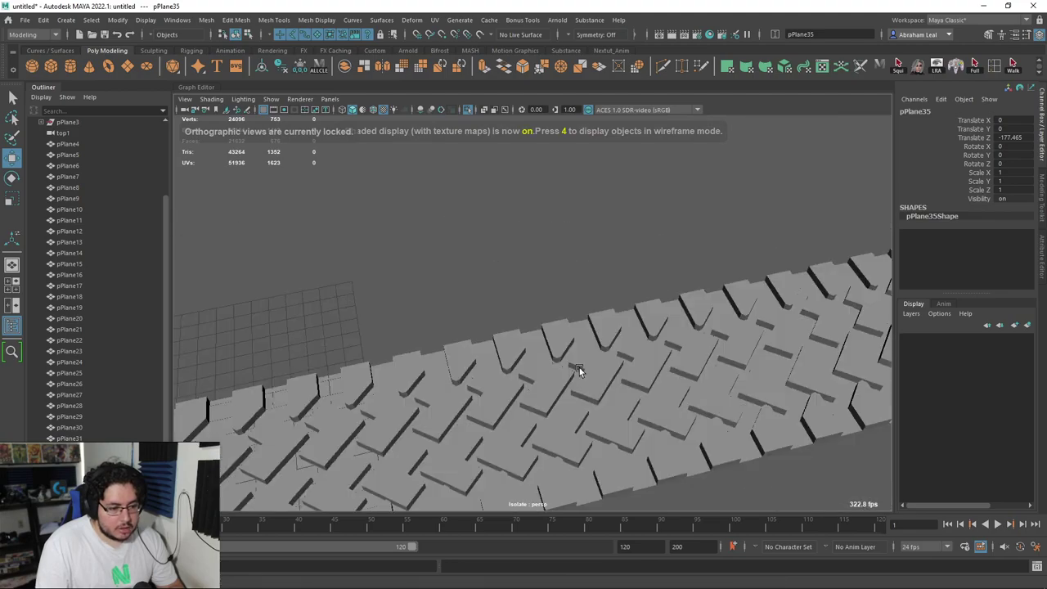
right_click_drag(654, 335, 624, 349, "alt")
left_click_drag(624, 348, 577, 353, "alt")
left_click(695, 379)
left_click_drag(695, 380, 621, 197, "alt")
Select all the tread sections and combine them into a single strip mesh.
left_click(770, 364)
scroll(795, 360, "down", 10)
left_click_drag(481, 385, 482, 384)
scroll(491, 401, "up", 4)
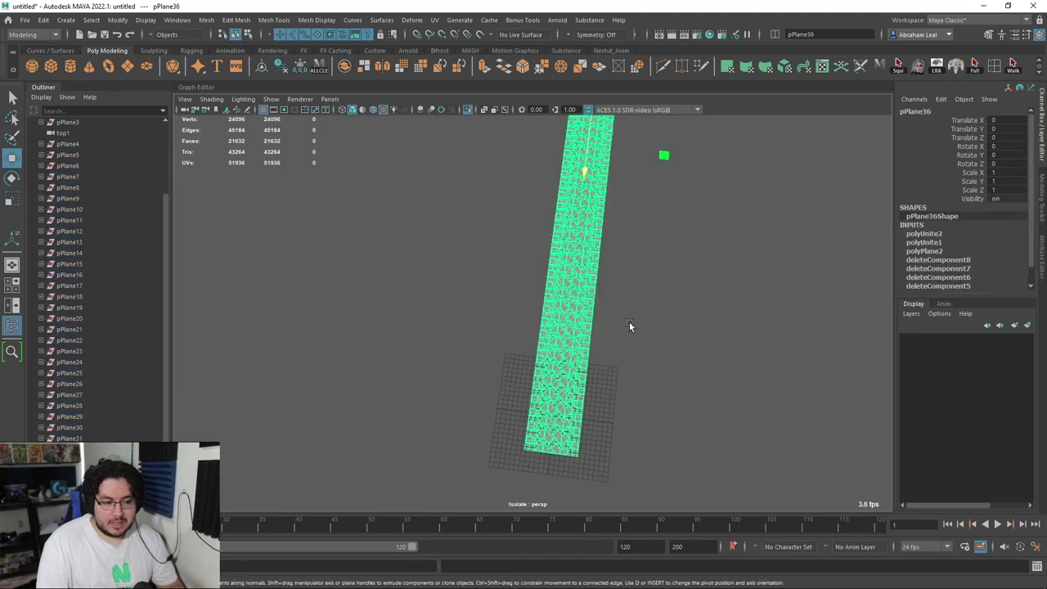
Add a nonlinear Bend deformer to the tread strip and set its curvature to 180.
left_click_drag(630, 327, 529, 289, "alt")
middle_click_drag(662, 327, 497, 281, "alt")
mouse_move(497, 281)
left_mouse_down("alt")
mouse_move(610, 289)
mouse_move(484, 266)
left_mouse_up("alt")
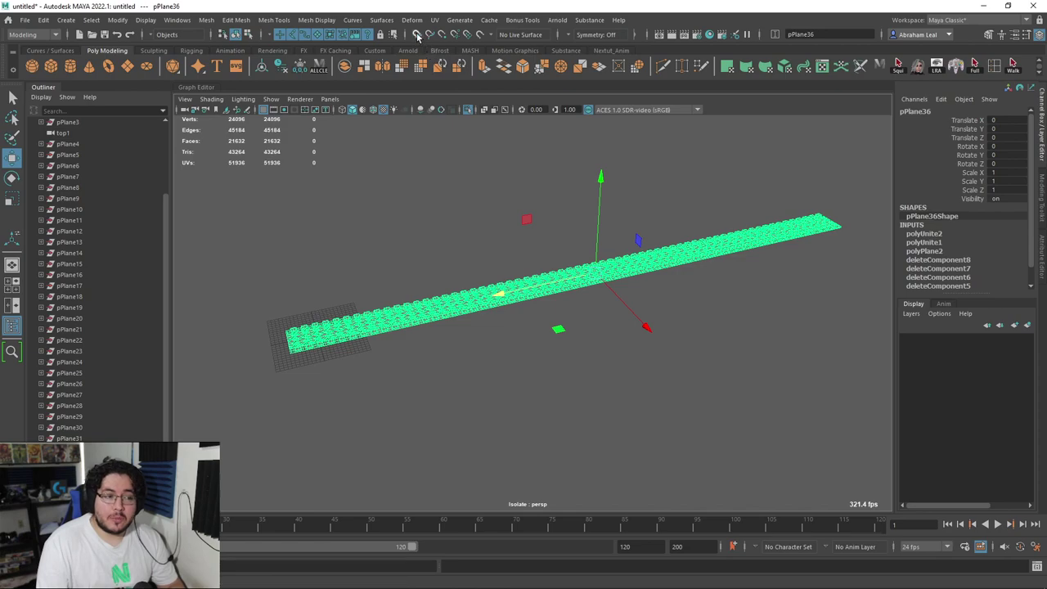
left_click(412, 20)
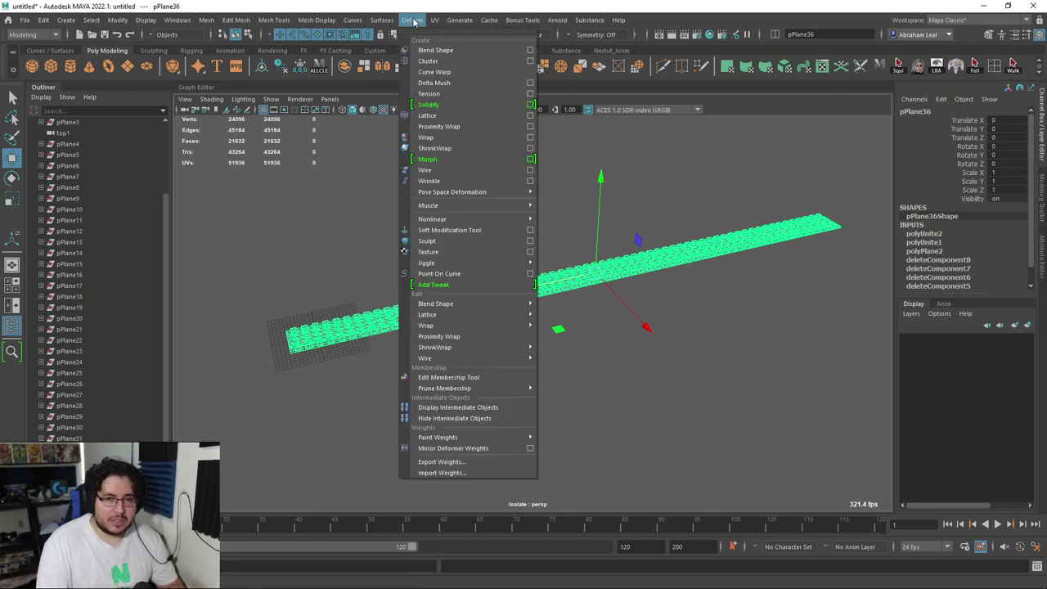
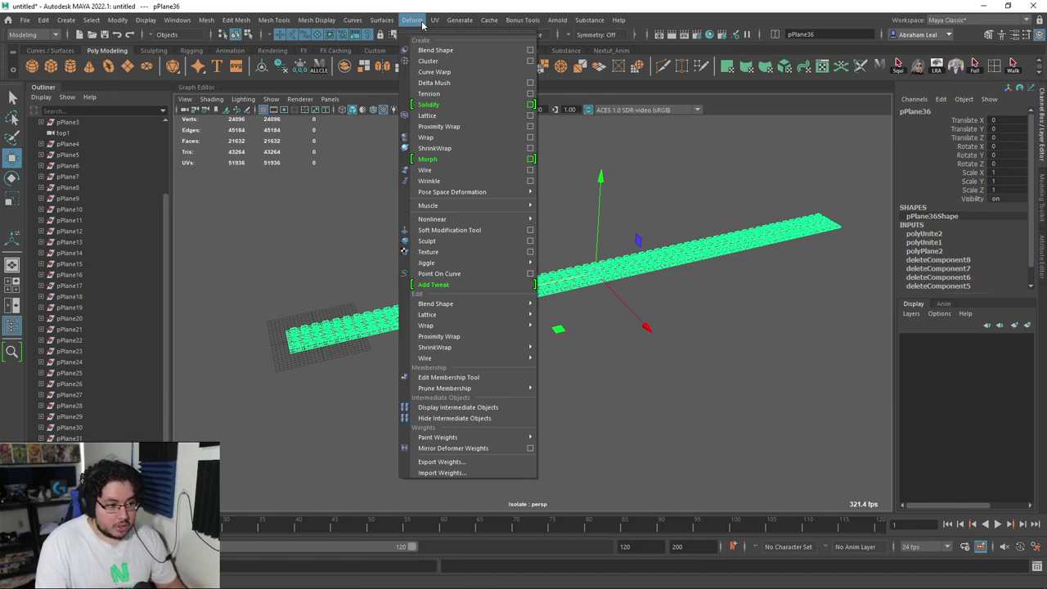
left_click(435, 19)
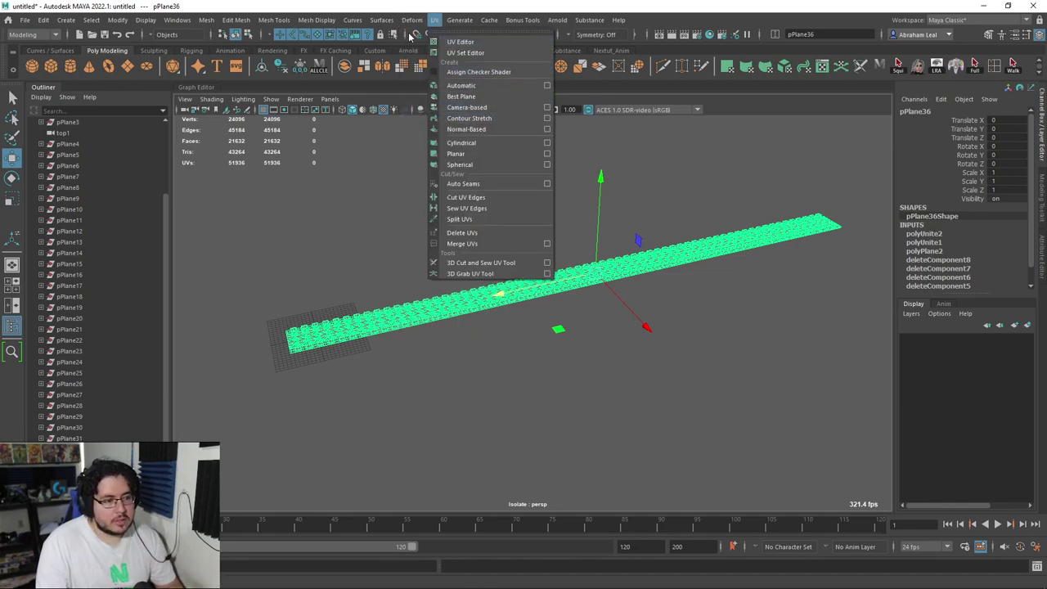
mouse_move(417, 23)
mouse_move(472, 224)
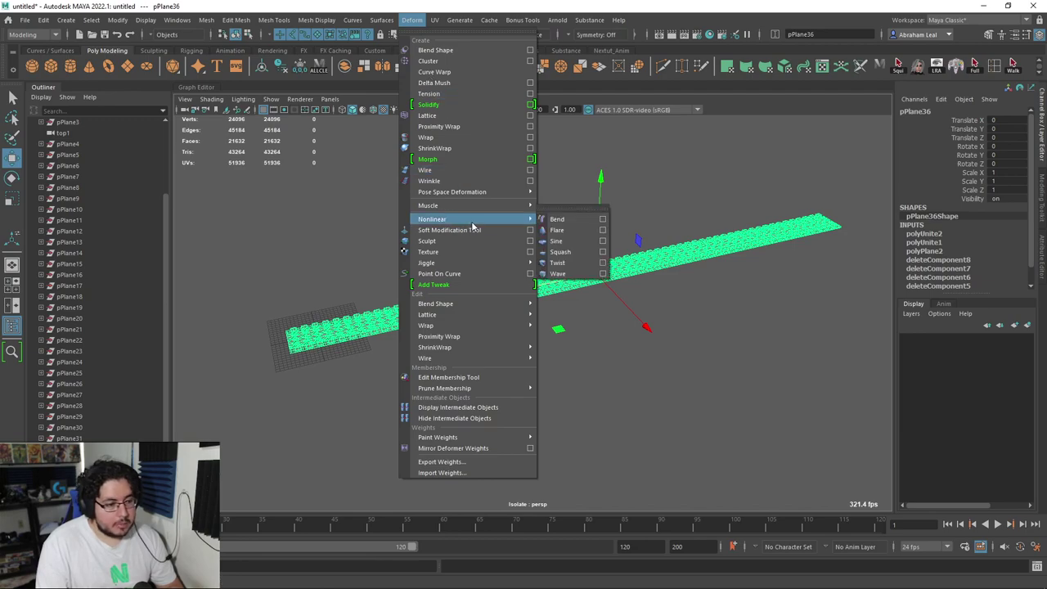
left_click(558, 220)
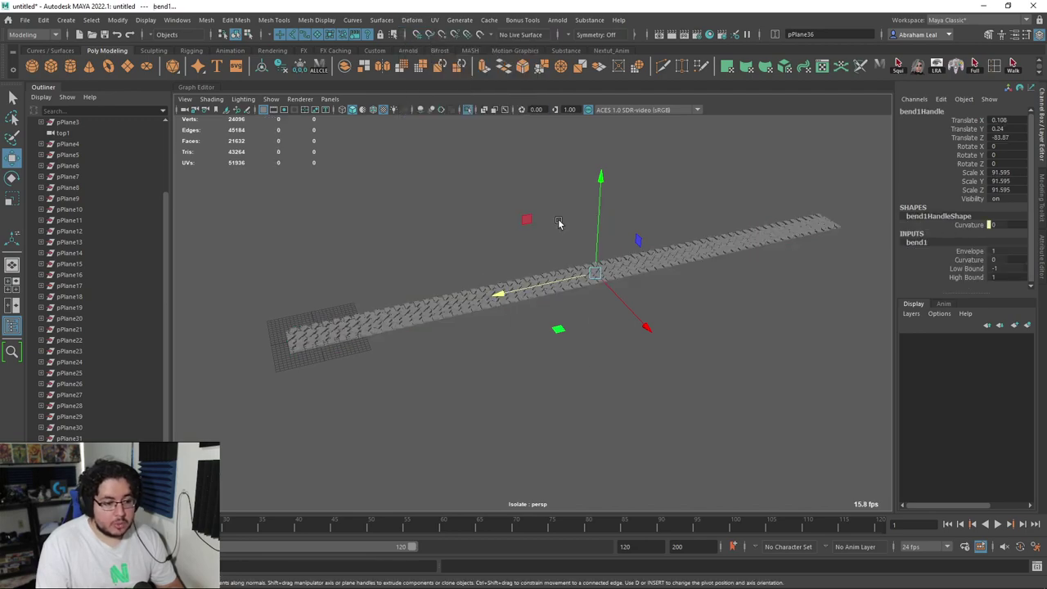
left_click(970, 260)
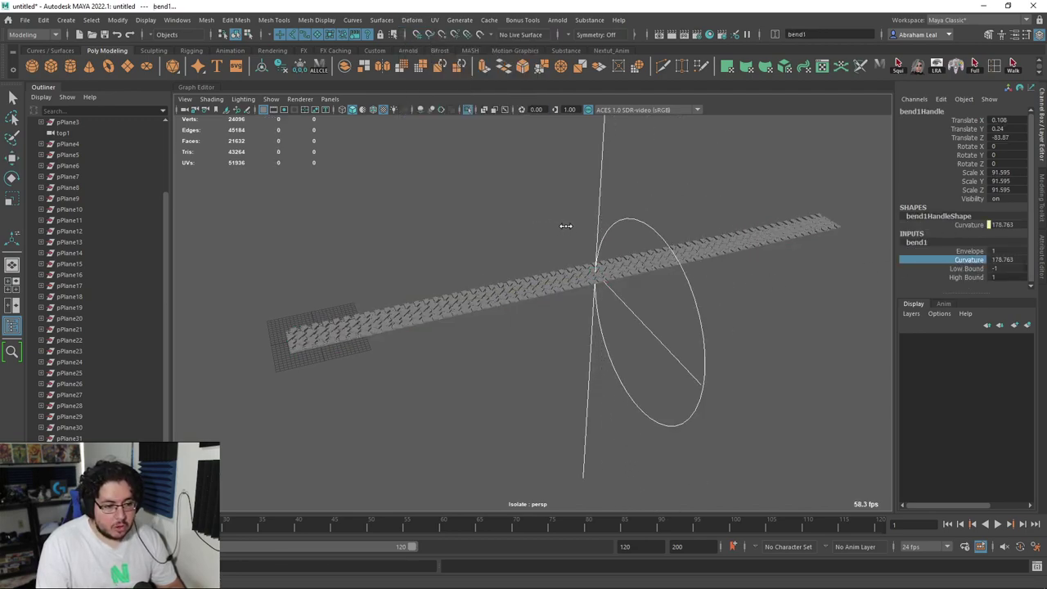
Rotate the bend handle to -90 in X, 0 in Y and -90 in Z to curl the strip into a ring.
left_click_drag(674, 226, 695, 300, "alt")
key("e")
left_click_drag(603, 352, 707, 238)
type("90")
key("Return")
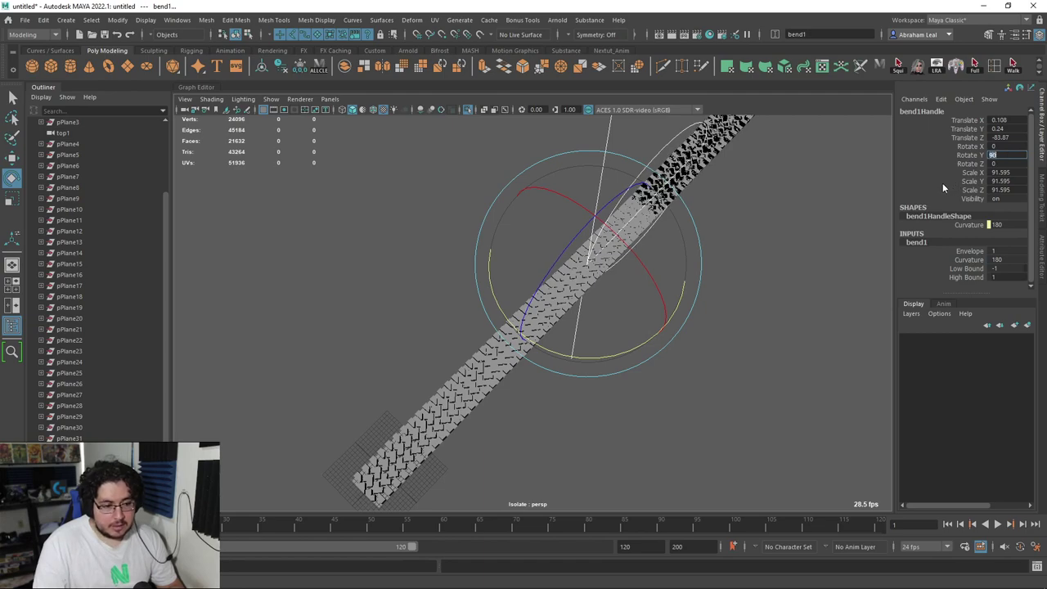
left_click_drag(770, 204, 863, 204, "alt")
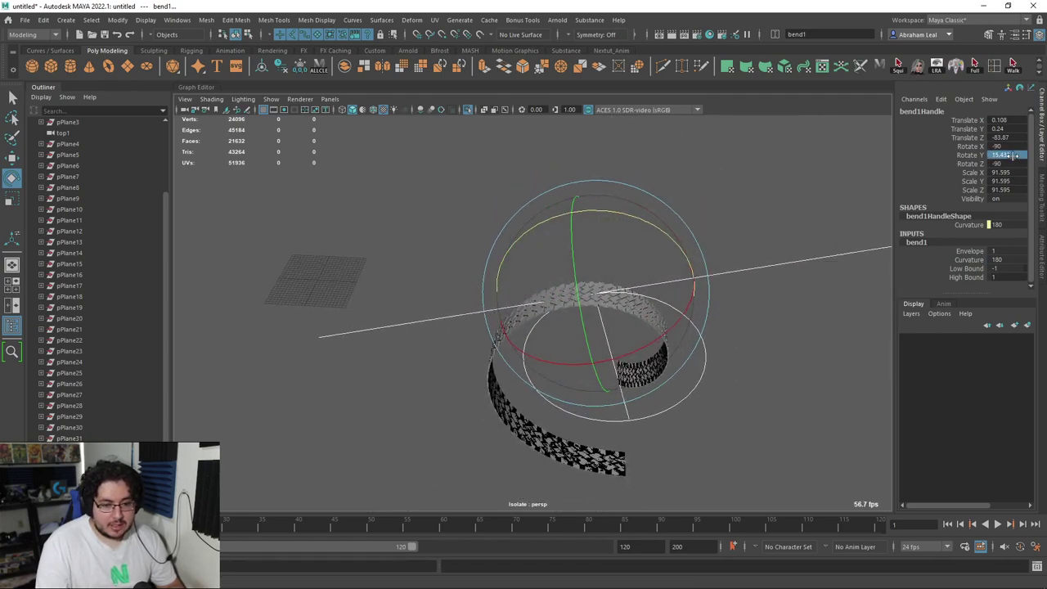
type("0")
key("Return")
Examine the bent tread ring and its closing seam from several angles.
left_click_drag(623, 217, 516, 245, "alt")
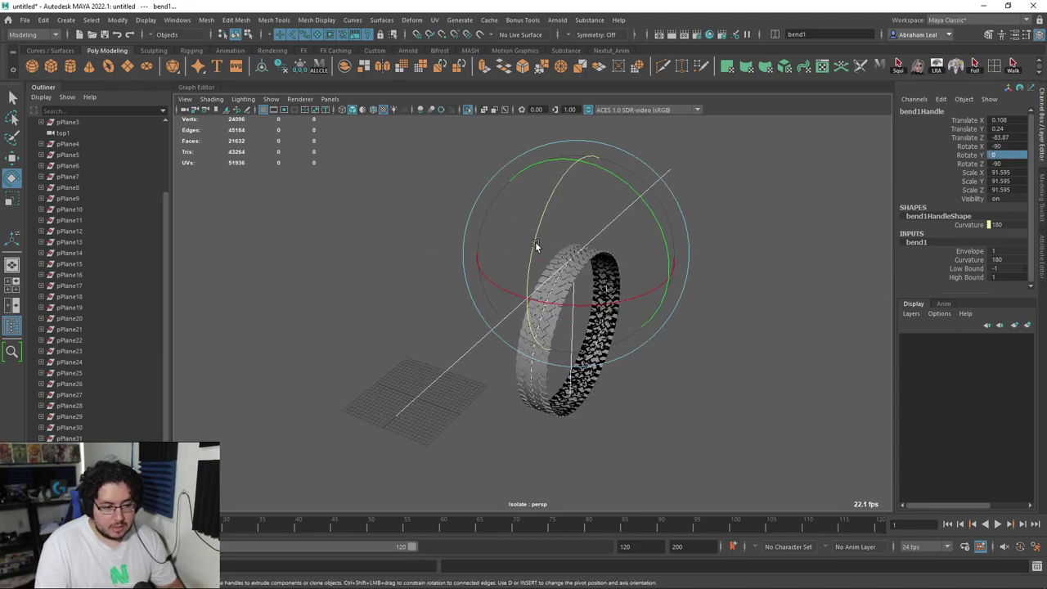
right_click_drag(516, 245, 648, 289, "alt")
left_click_drag(647, 290, 668, 416, "alt")
right_click_drag(668, 415, 612, 409, "alt")
left_click_drag(612, 409, 749, 322, "alt")
left_click(748, 320)
left_click_drag(666, 284, 471, 252, "alt")
scroll(548, 286, "up", 7)
Select the bent tread ring and delete its construction history.
left_click(463, 260)
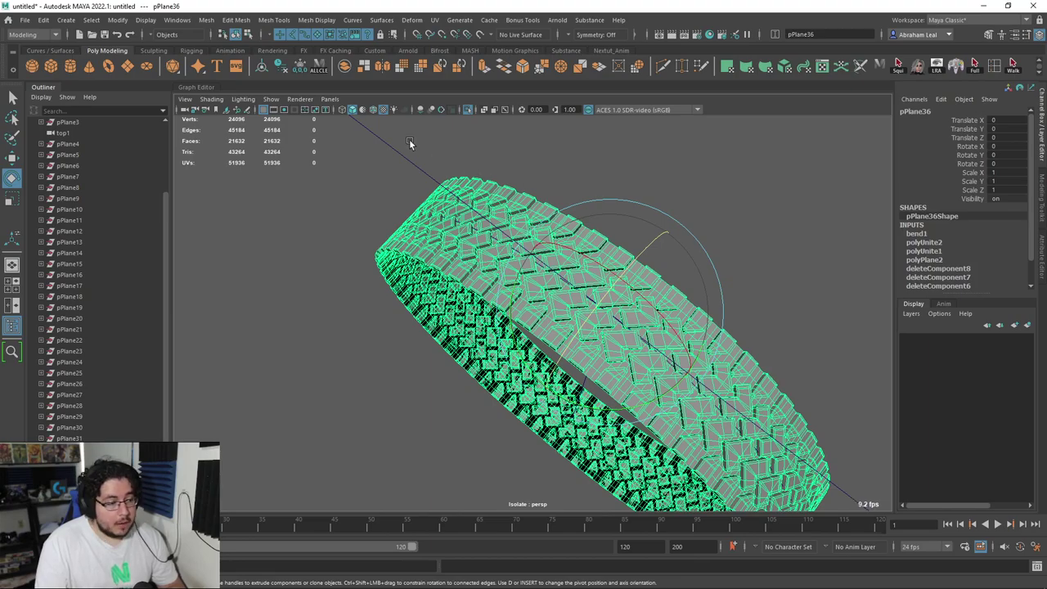
scroll(559, 380, "up", 2)
left_click_drag(560, 379, 488, 251, "alt")
left_click(279, 67)
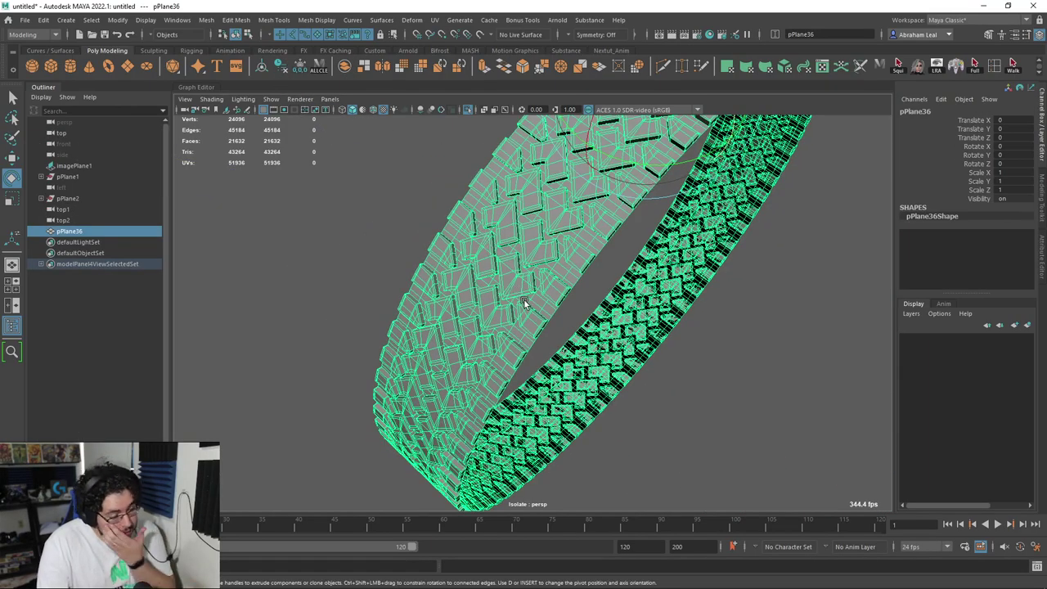
Try the smooth mesh preview on the tread ring and cancel it.
key("3")
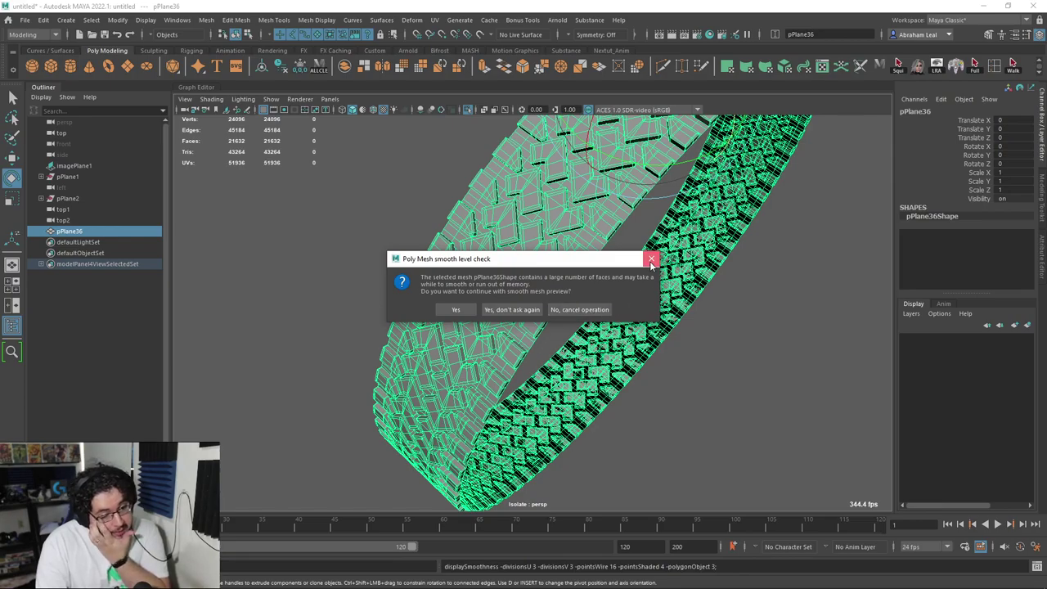
left_click(651, 260)
key("1")
Examine the outer tread blocks and inner side of the ring from several angles.
scroll(716, 340, "down", 4)
left_click(714, 341)
scroll(712, 340, "up", 6)
left_click_drag(556, 233, 482, 215, "alt")
left_click(483, 212)
scroll(593, 252, "down", 5)
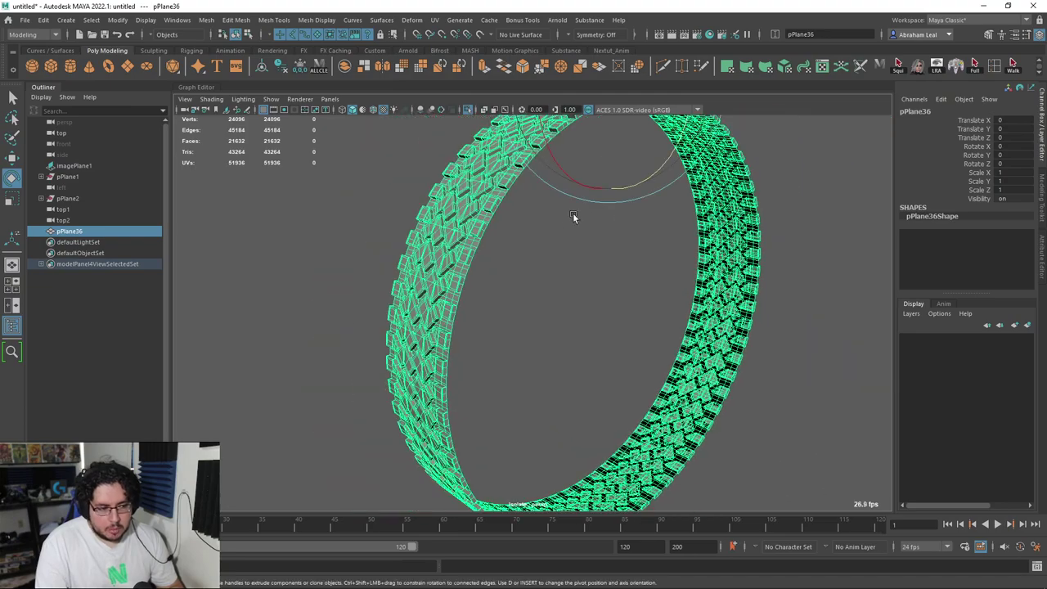
scroll(573, 214, "up", 7)
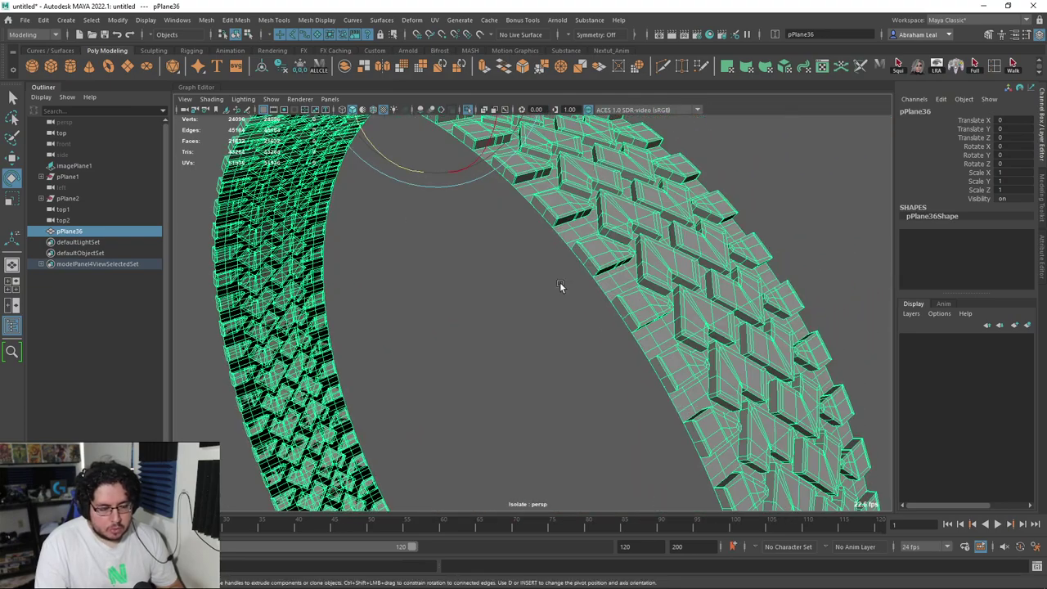
left_click_drag(560, 286, 547, 298, "alt")
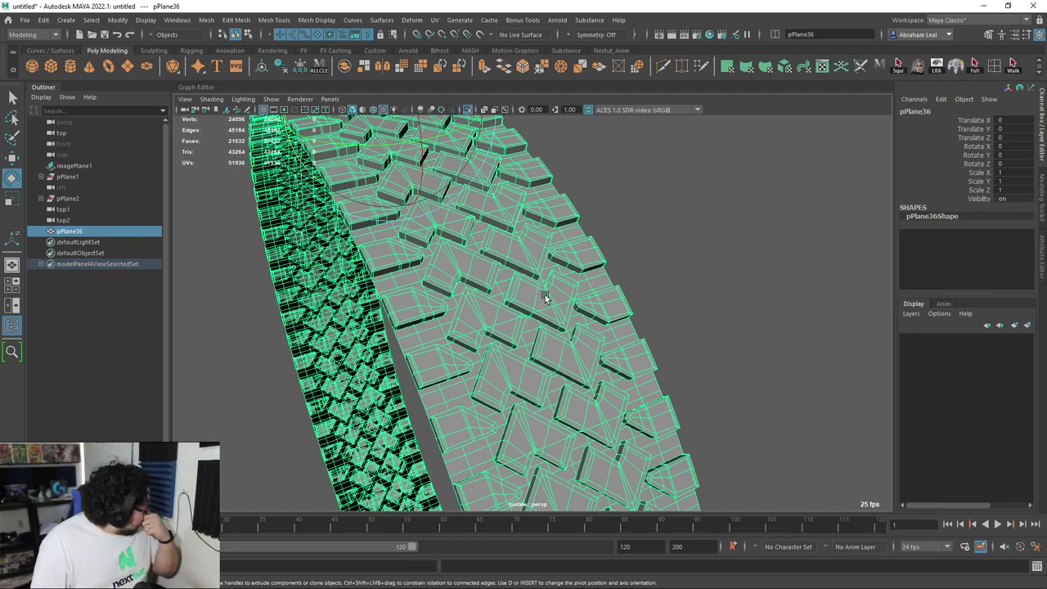
scroll(485, 311, "down", 6)
scroll(516, 317, "up", 4)
left_click(571, 330)
left_click(536, 344)
left_click_drag(535, 343, 575, 328, "alt")
scroll(577, 327, "down", 2)
scroll(769, 327, "down", 5)
left_click(803, 351)
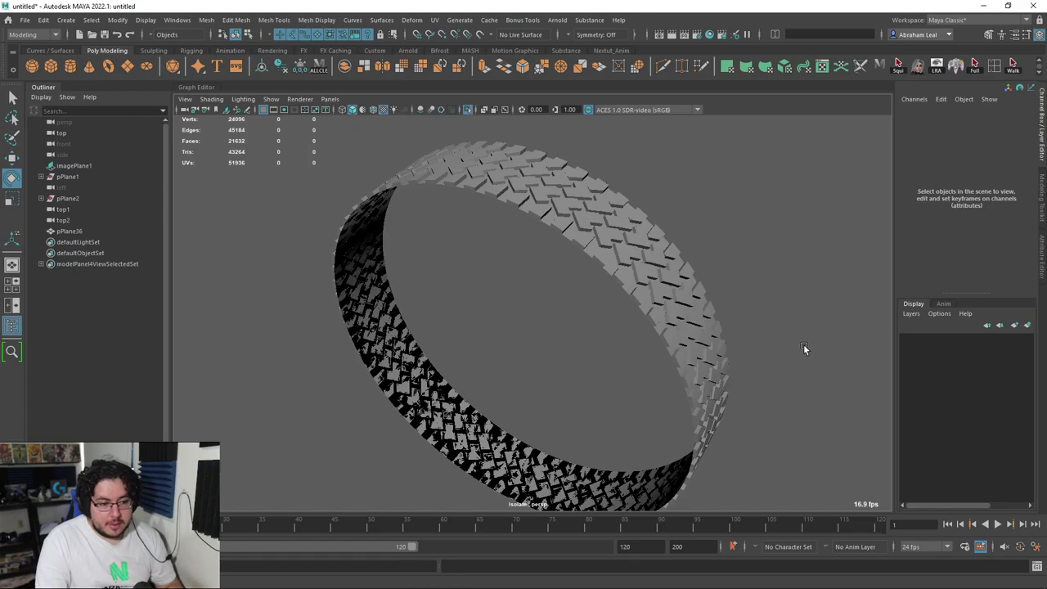
scroll(699, 351, "up", 5)
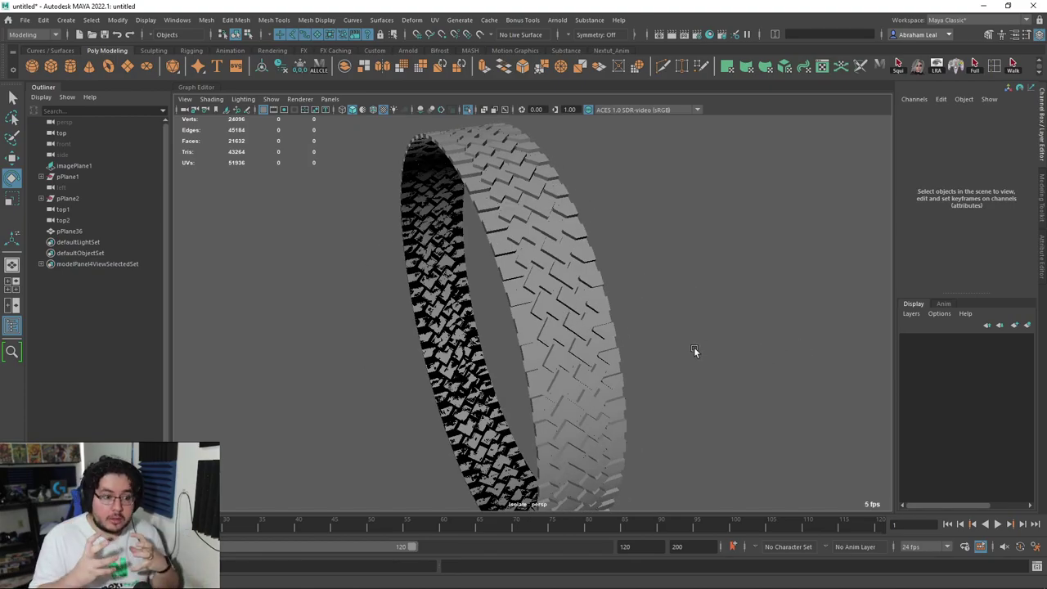
left_click_drag(694, 350, 752, 374, "alt")
scroll(703, 359, "up", 5)
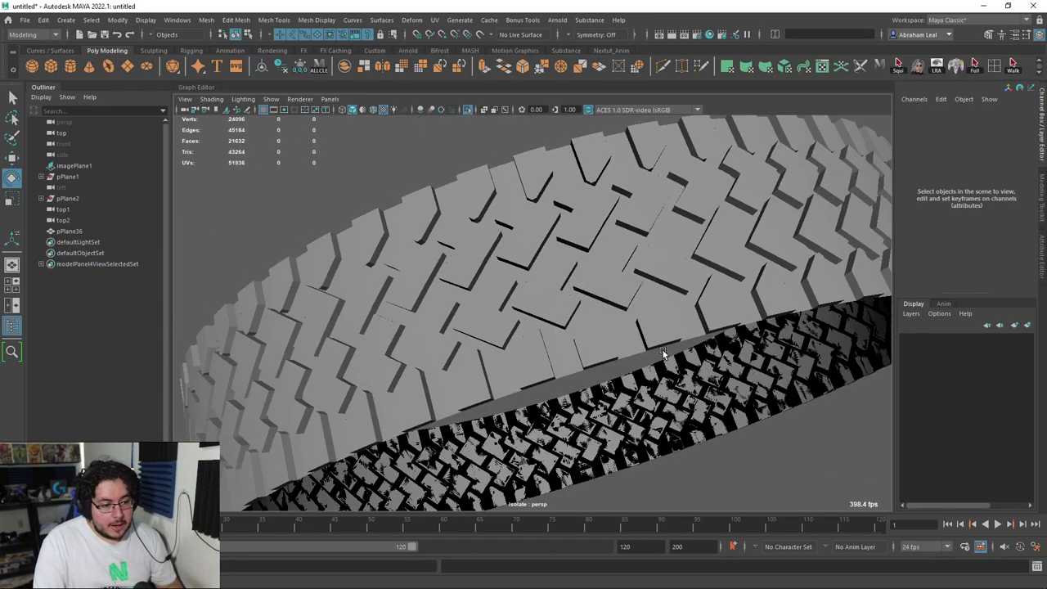
scroll(662, 351, "down", 5)
Undo the history deletion and the bend, going back to the flat combined tread strip.
left_click(665, 352)
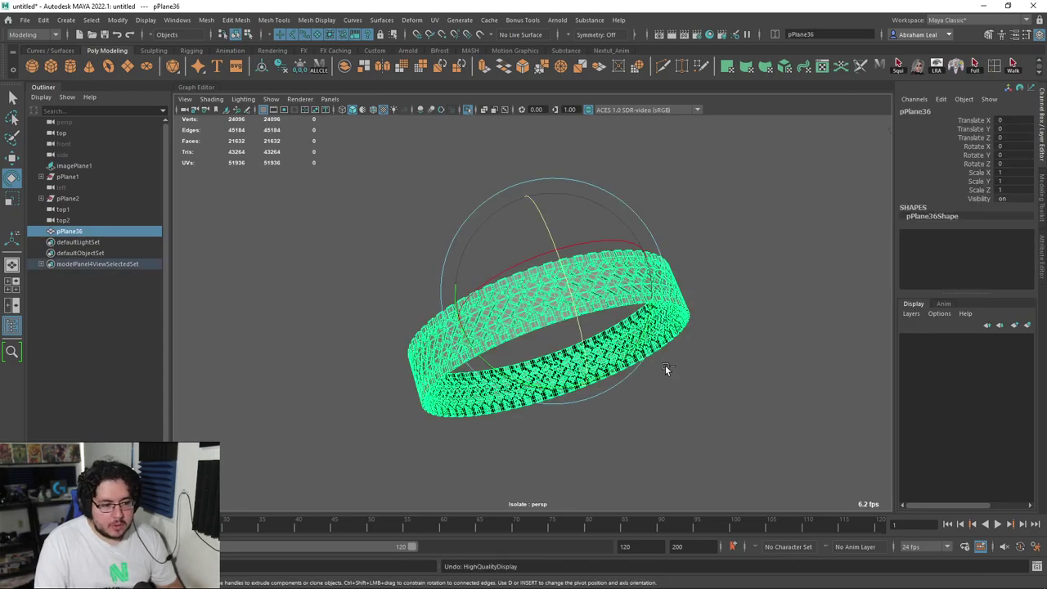
key("ctrl+z")
key("ctrl+z")
key("ctrl+z")
key("ctrl+z")
key("ctrl+z")
key("ctrl+z")
key("ctrl+z")
scroll(732, 376, "down", 5)
left_click_drag(732, 377, 702, 412, "alt")
left_click(703, 411)
left_click(679, 355)
key("ctrl+z")
key("ctrl+z")
Merge the overlapping vertices of the flat tread strip.
left_click(234, 20)
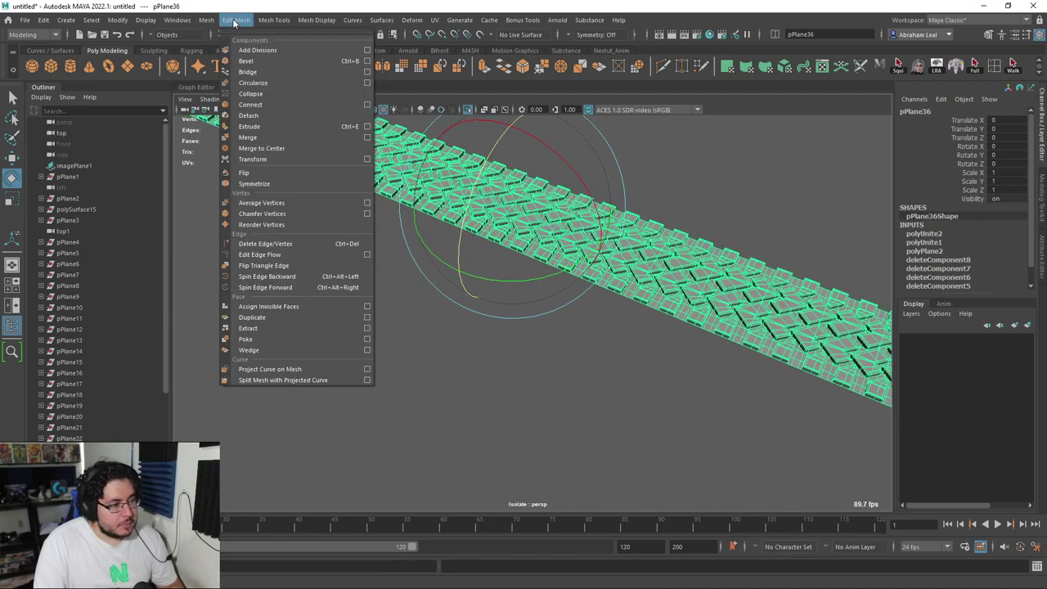
left_click(351, 138)
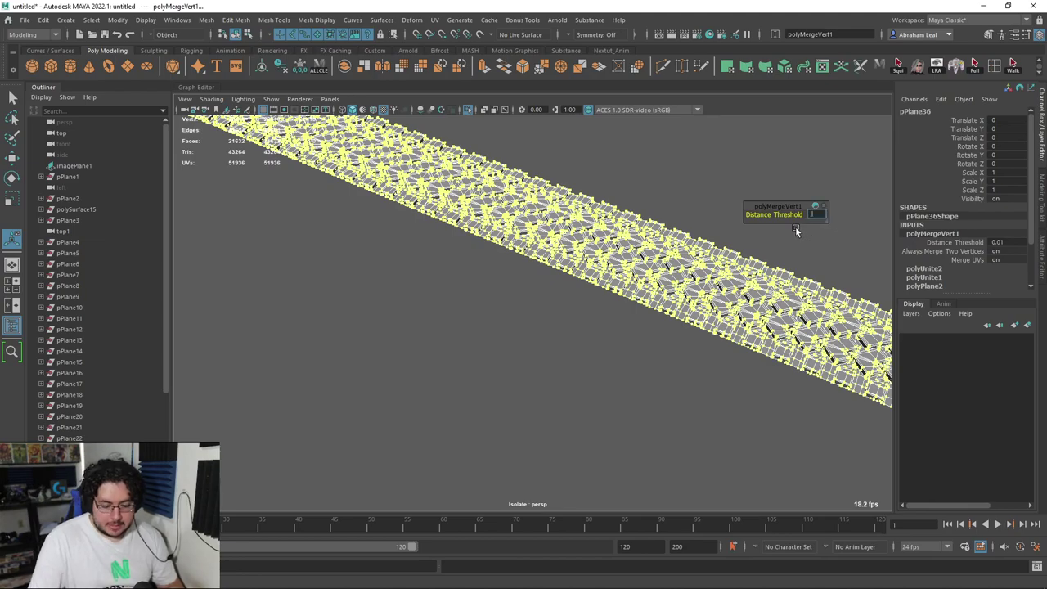
left_click(699, 199)
Test the weld by moving individual vertices on the tread blocks in vertex mode, and undo the moves.
scroll(548, 297, "up", 10)
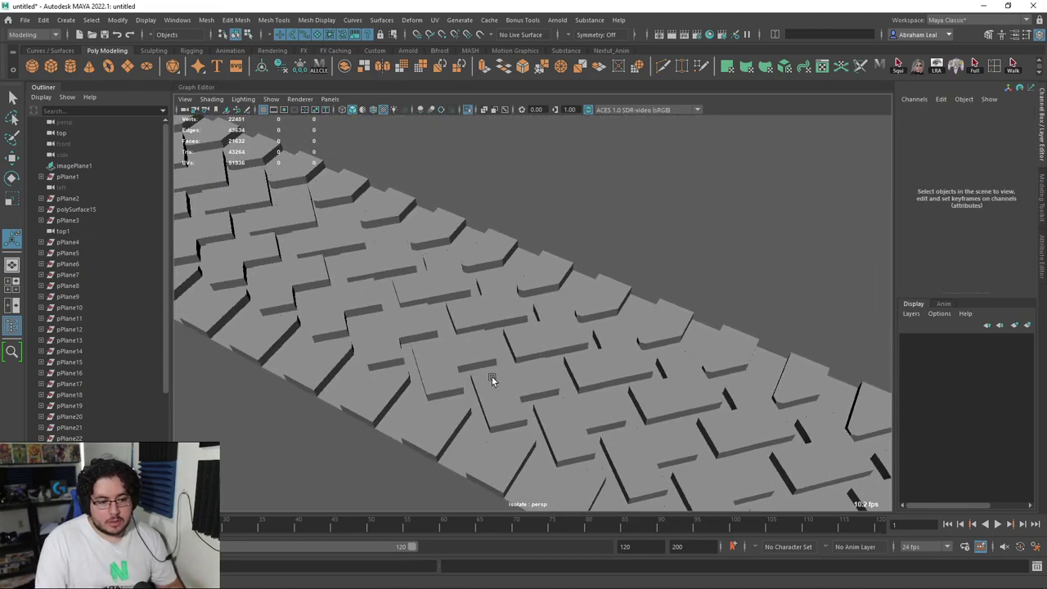
scroll(549, 297, "up", 8)
left_click(506, 267)
right_click_drag(507, 267, 452, 263)
scroll(451, 254, "down", 3)
middle_click_drag(658, 307, 531, 292, "alt")
scroll(490, 280, "down", 5)
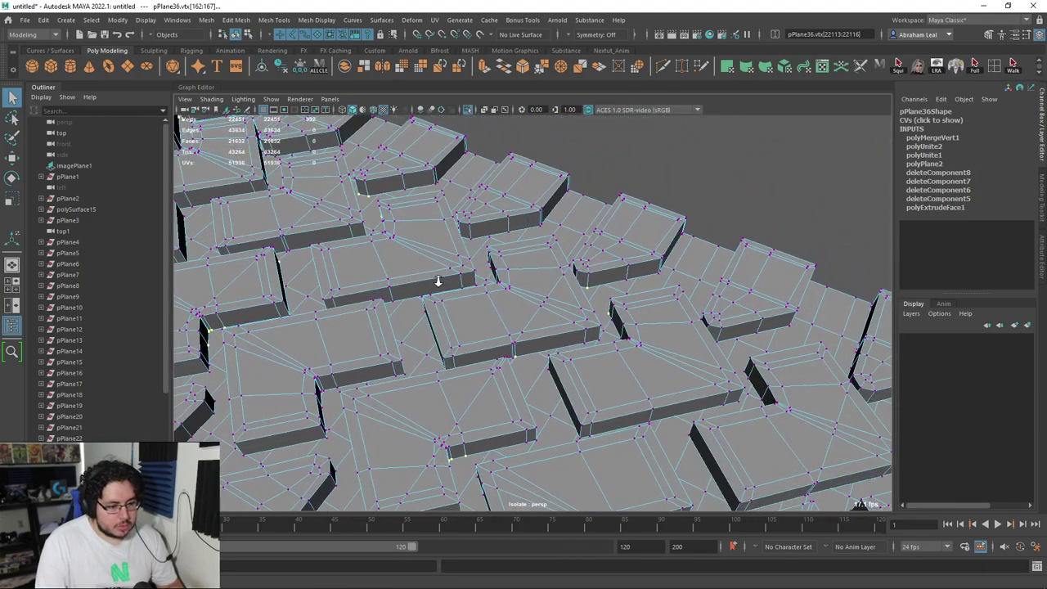
scroll(571, 284, "up", 12)
key("w")
left_click(601, 247)
left_click_drag(599, 244, 655, 263)
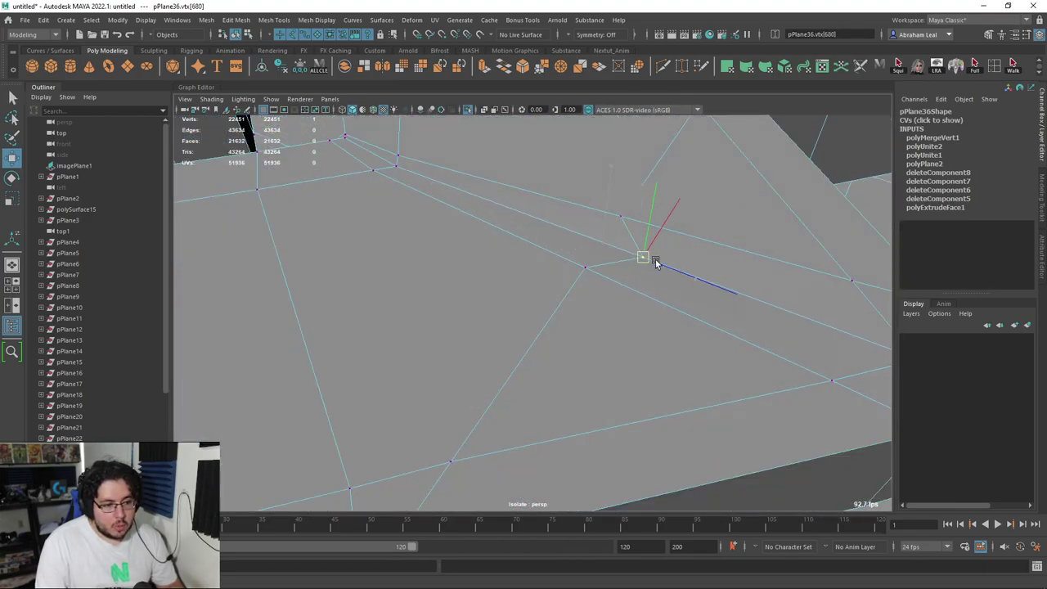
left_click_drag(632, 167, 630, 196)
key("ctrl+z")
key("ctrl+z")
key("ctrl+z")
right_click_drag(715, 303, 635, 237, "alt")
Add a nonlinear Bend deformer to the whole merged strip and set its curvature to 180.
scroll(564, 291, "down", 4)
left_click(548, 307)
scroll(553, 315, "down", 3)
scroll(490, 286, "up", 4)
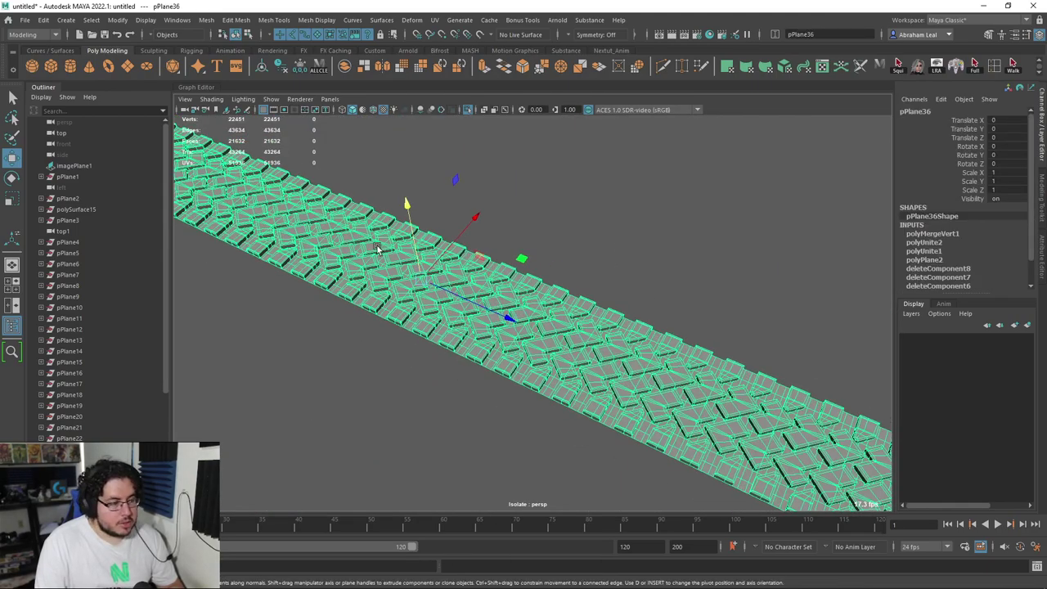
left_click(419, 20)
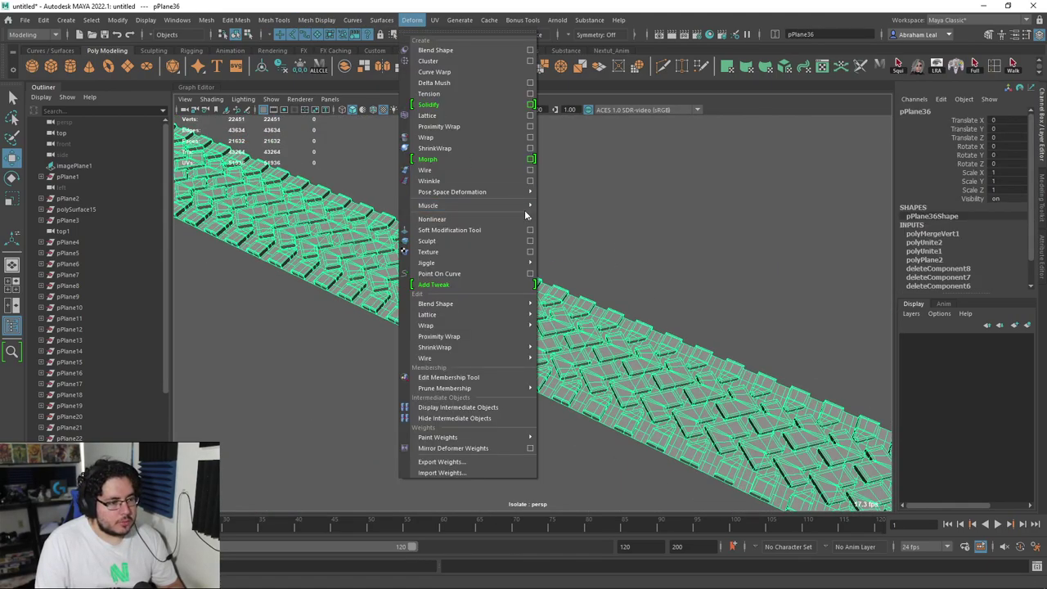
left_click(557, 219)
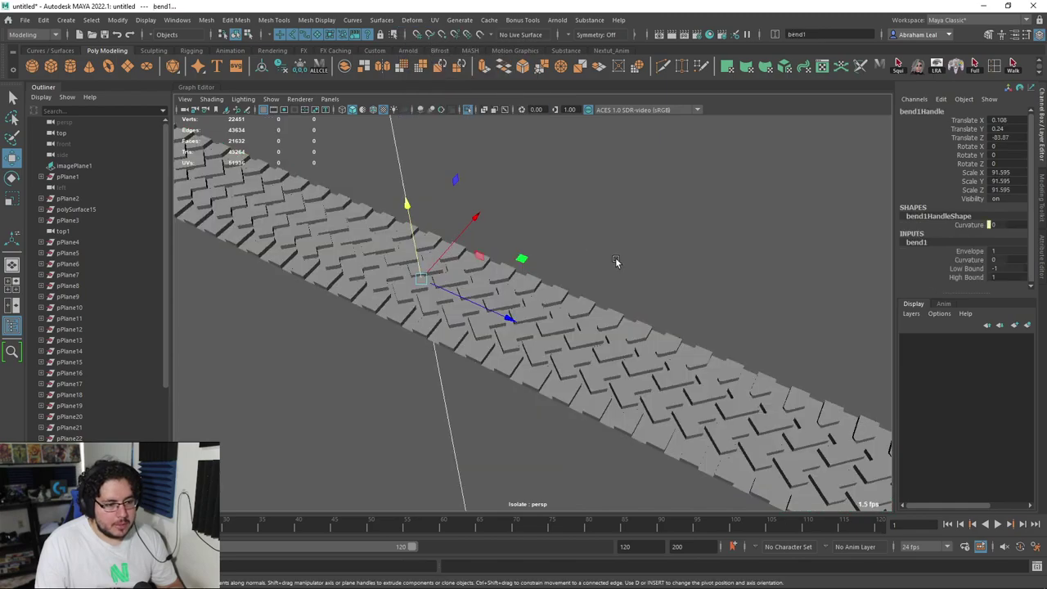
left_click(937, 260)
left_click_drag(654, 254, 553, 205, "alt")
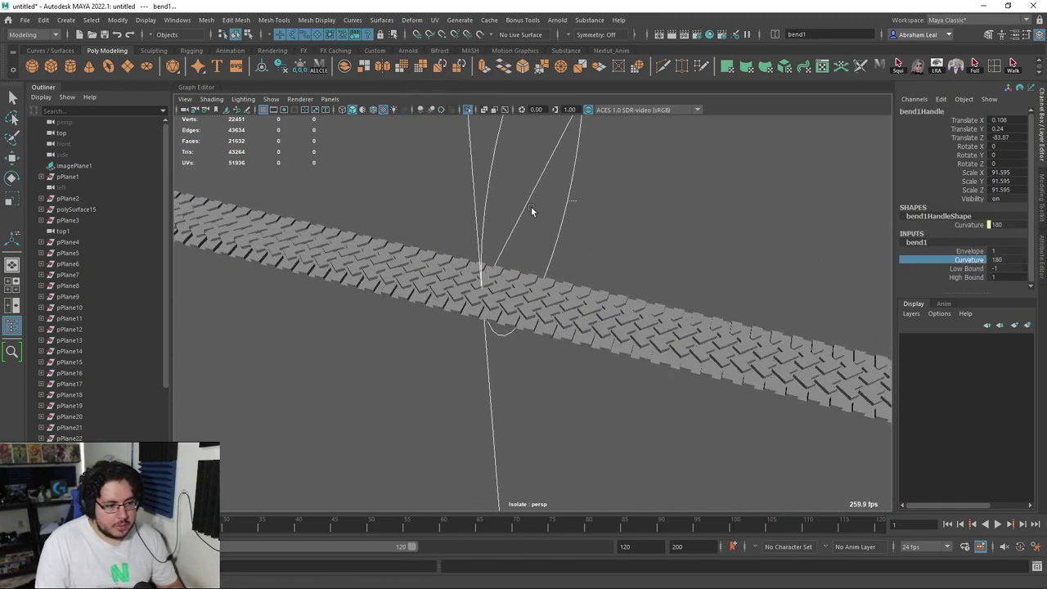
Rotate the bend handle to 90 in X, 0 in Y and -90 in Z to curl the strip into a ring.
left_click(540, 204)
key("e")
left_click_drag(536, 354, 416, 346)
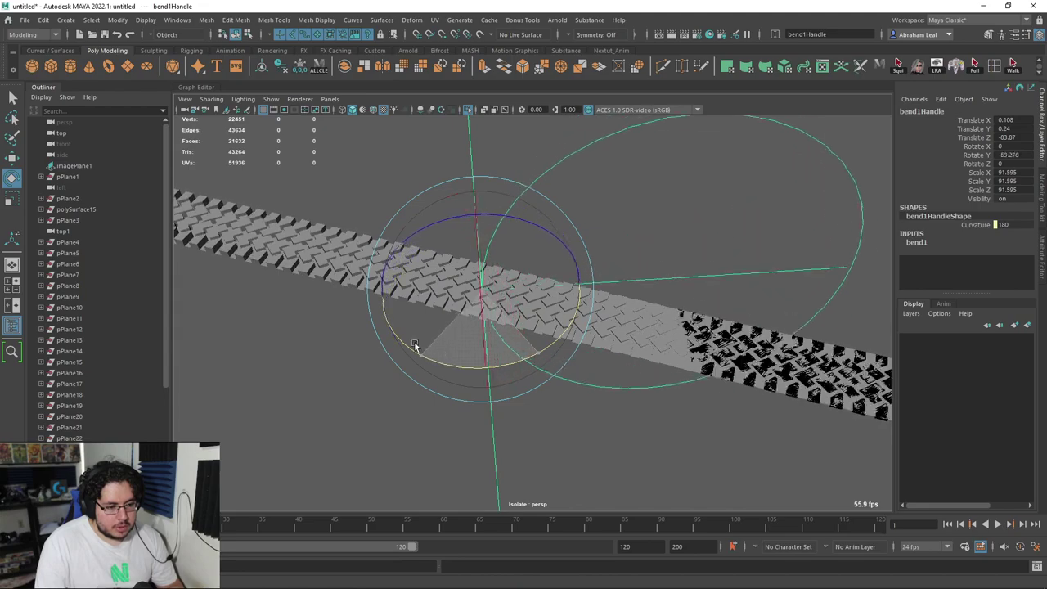
left_click(997, 159)
type("90")
key("Return")
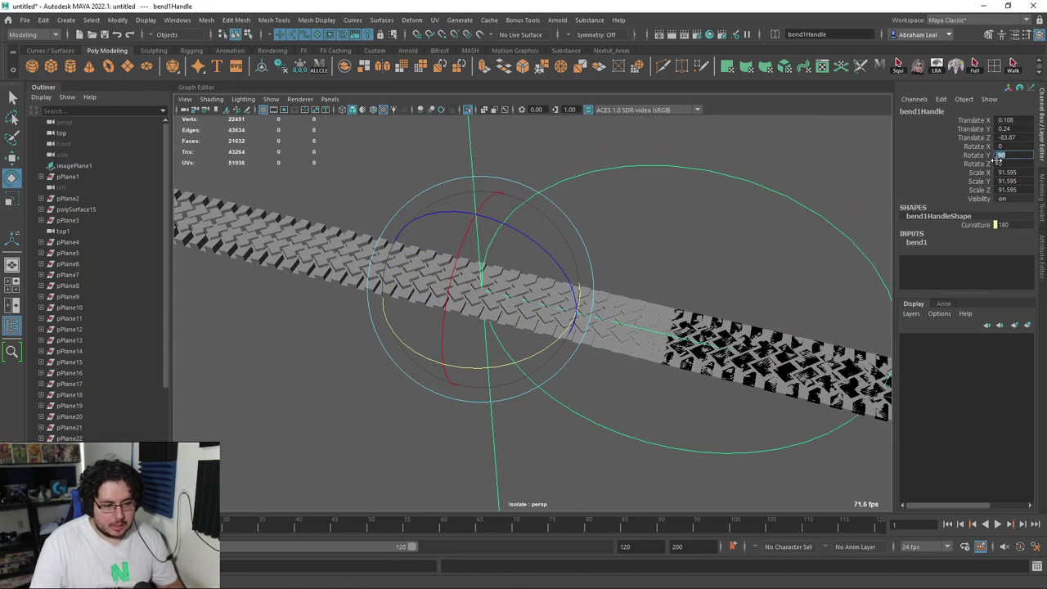
left_click_drag(538, 214, 576, 319)
type("0")
key("Return")
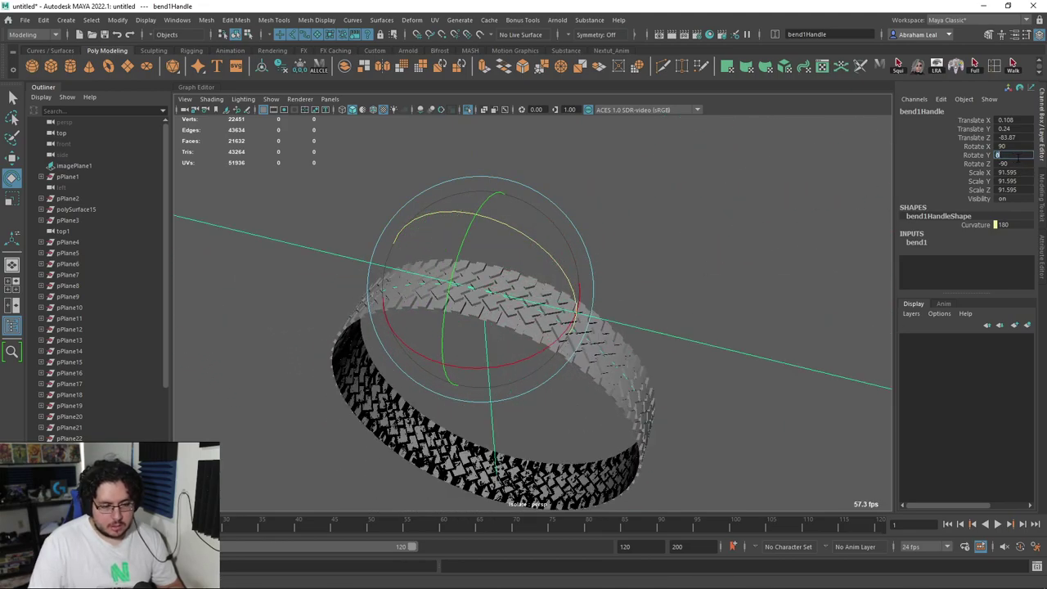
Select the newly bent tread ring and delete its construction history.
left_click(664, 214)
left_click(517, 318)
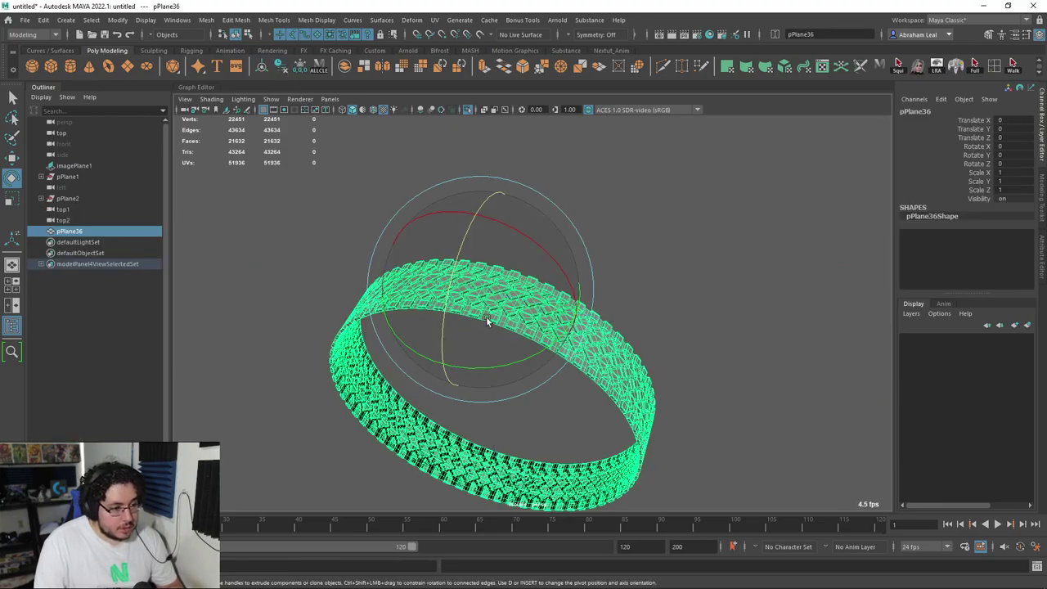
middle_click_drag(486, 320, 551, 265, "alt")
key("ctrl+1")
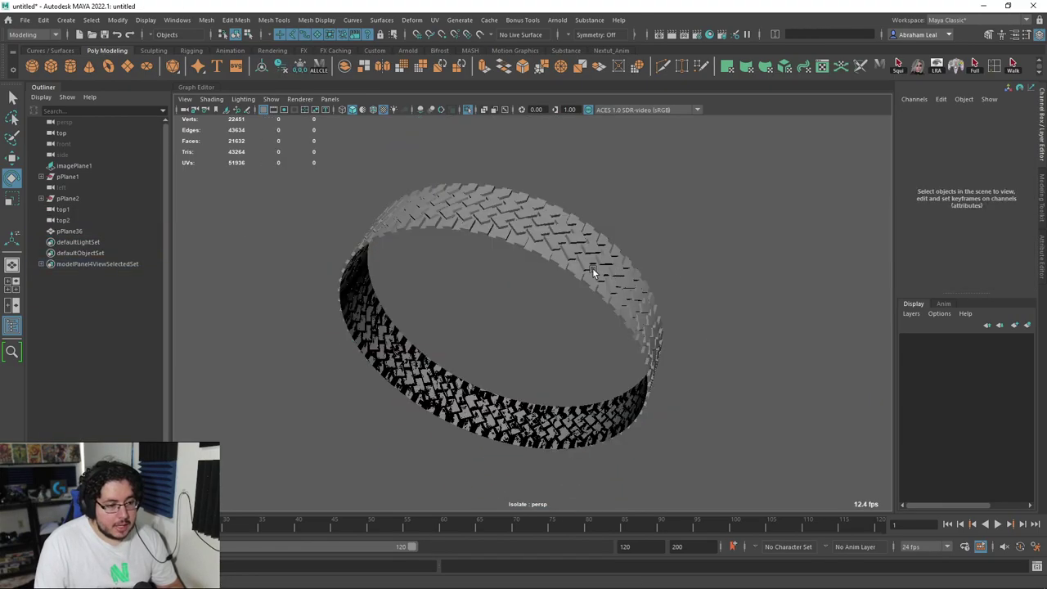
Merge the overlapping vertices of the bent ring to close its seam.
scroll(474, 388, "up", 5)
middle_click_drag(501, 469, 535, 327, "alt")
scroll(527, 360, "up", 7)
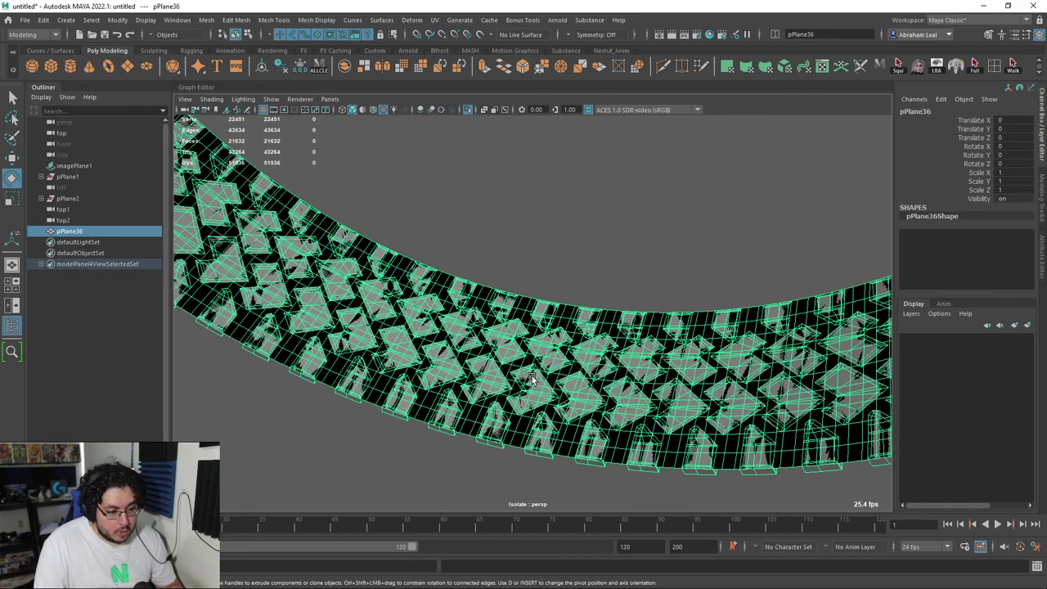
left_click_drag(417, 400, 568, 328, "alt")
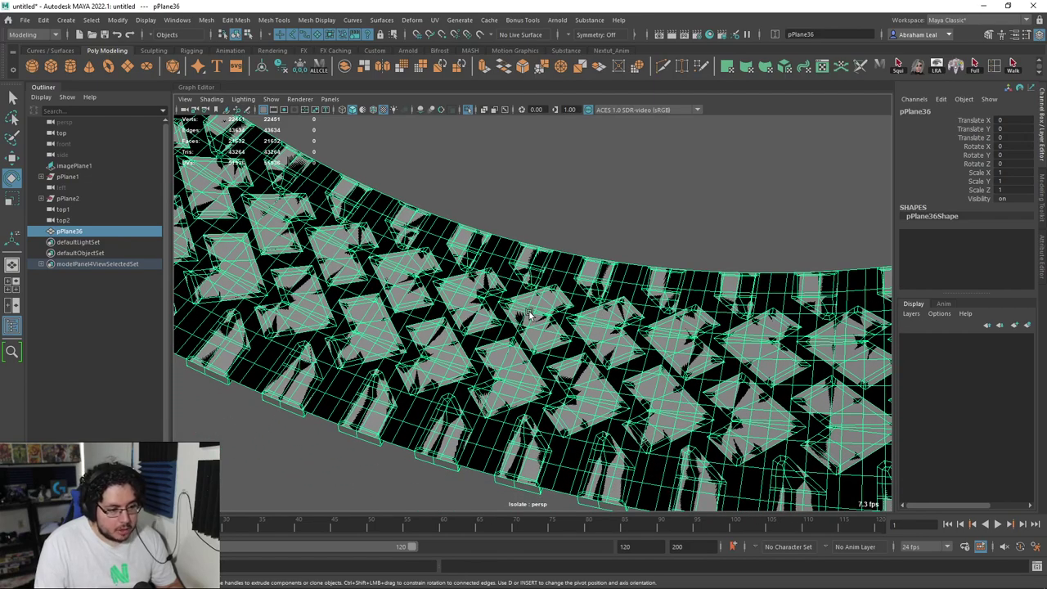
scroll(530, 315, "down", 8)
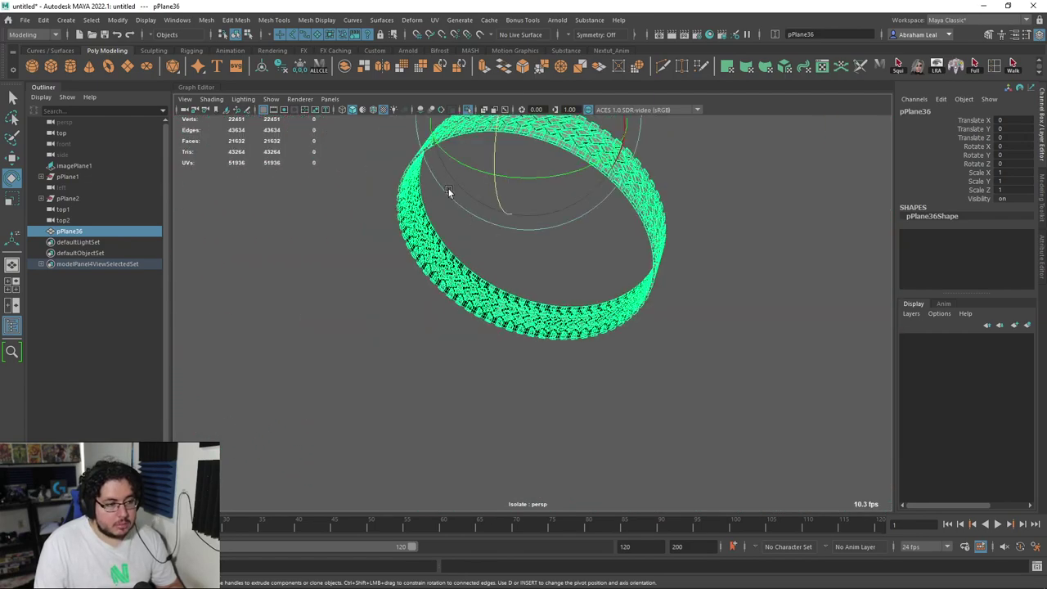
left_click(272, 20)
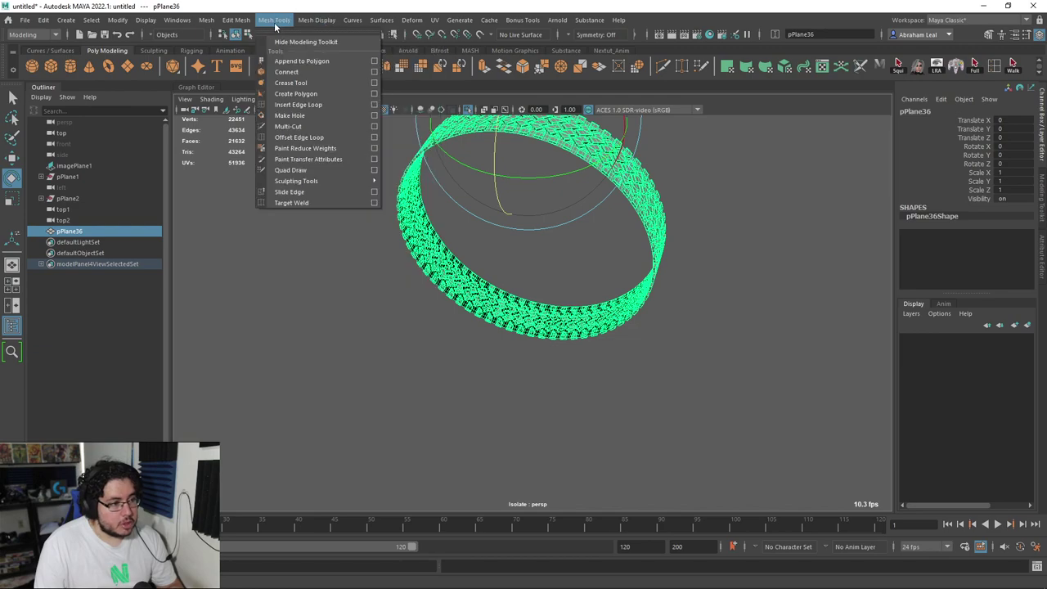
mouse_move(236, 21)
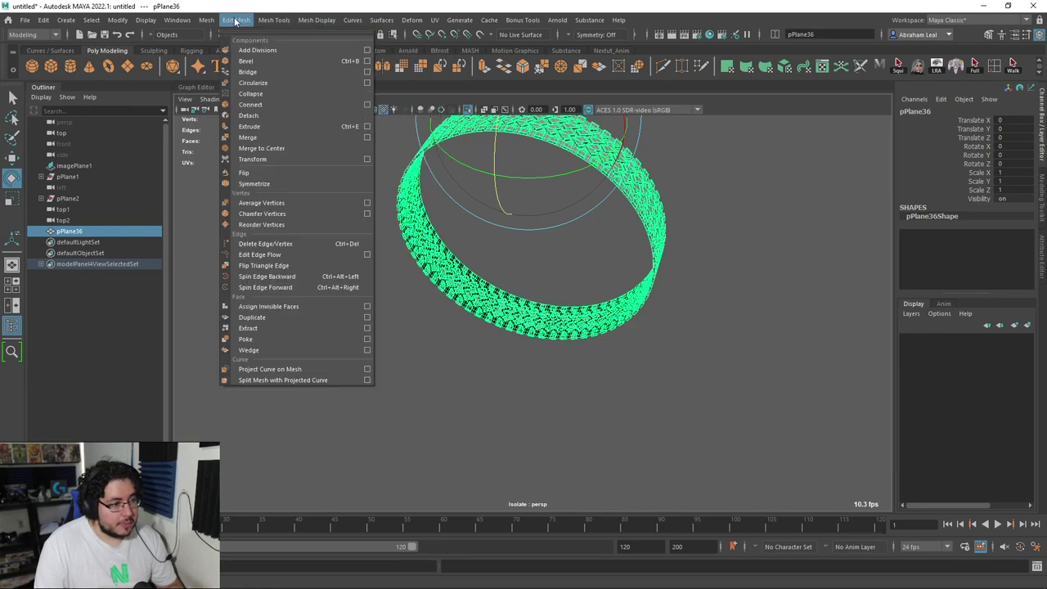
left_click(245, 137)
left_click(402, 297)
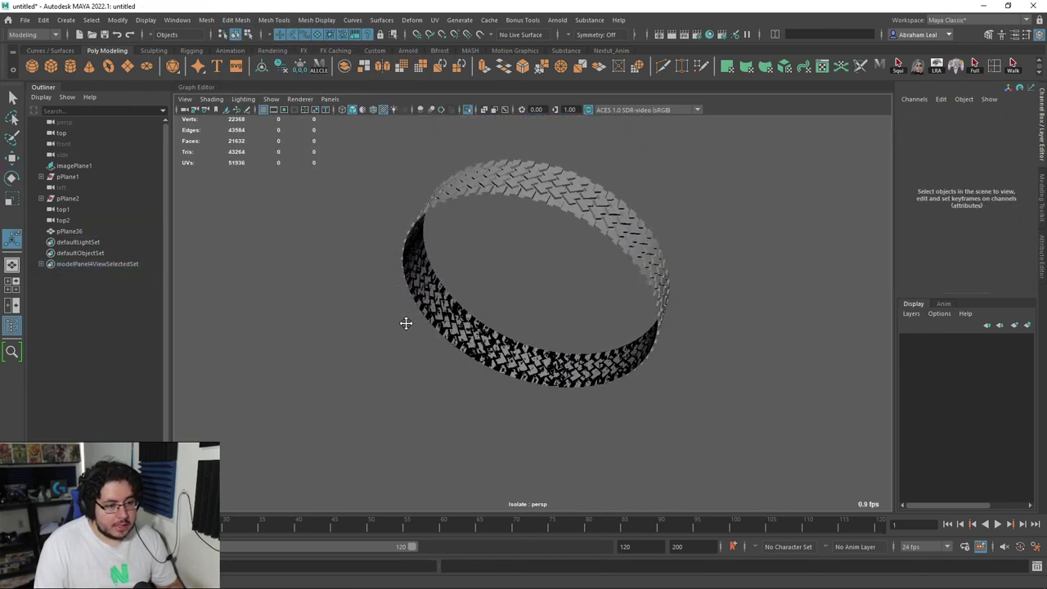
Try selecting the ring's connected base faces and moving them away from the tread blocks, then undo the moves.
left_click_drag(401, 297, 502, 305, "alt")
left_click(551, 274)
scroll(578, 315, "up", 5)
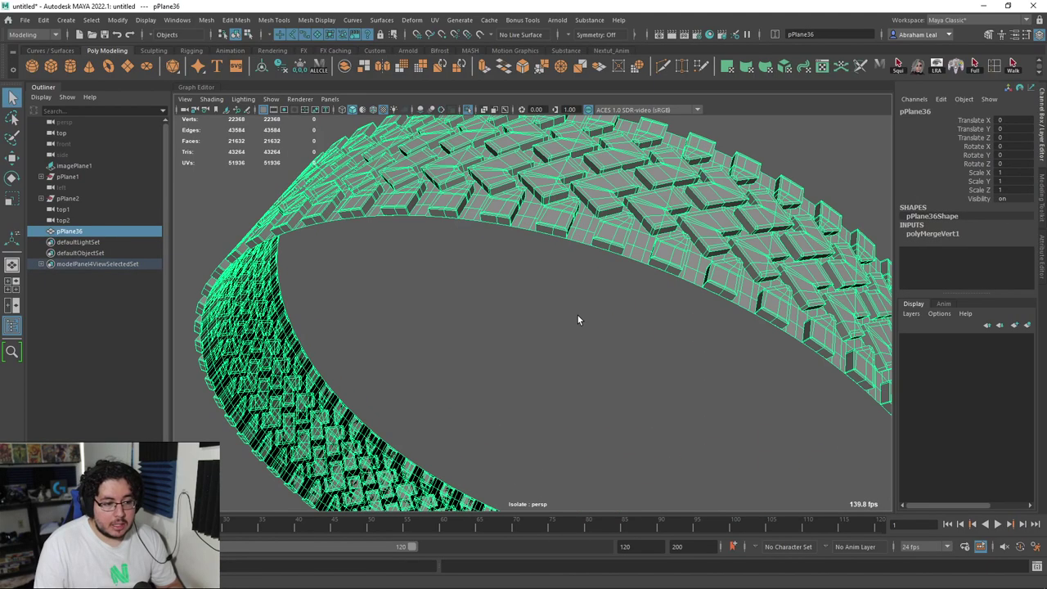
right_click_drag(462, 264, 458, 283)
left_click(427, 203)
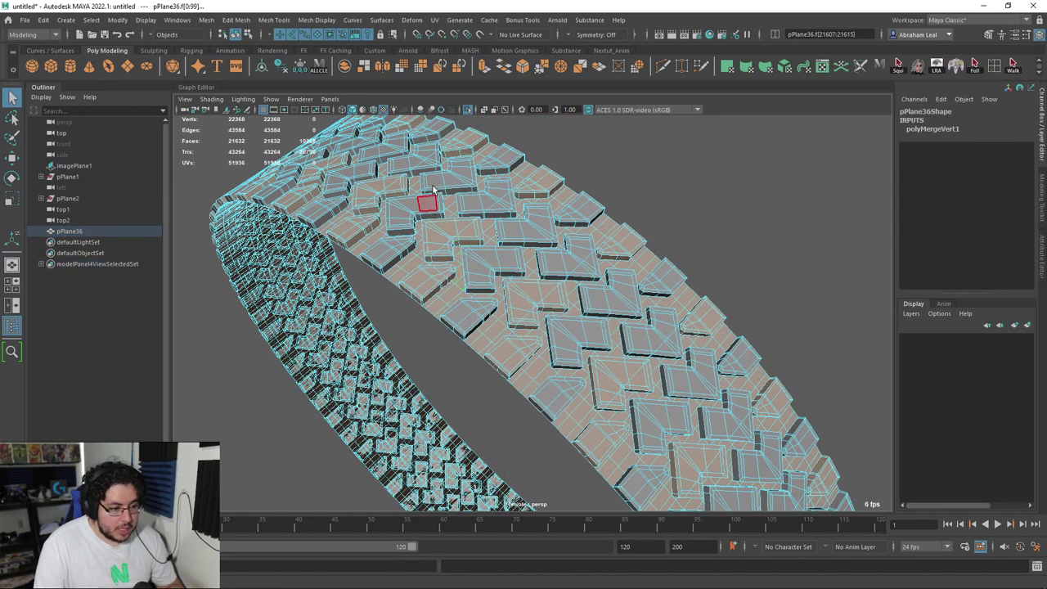
scroll(539, 357, "down", 5)
key("w")
key("ctrl+z")
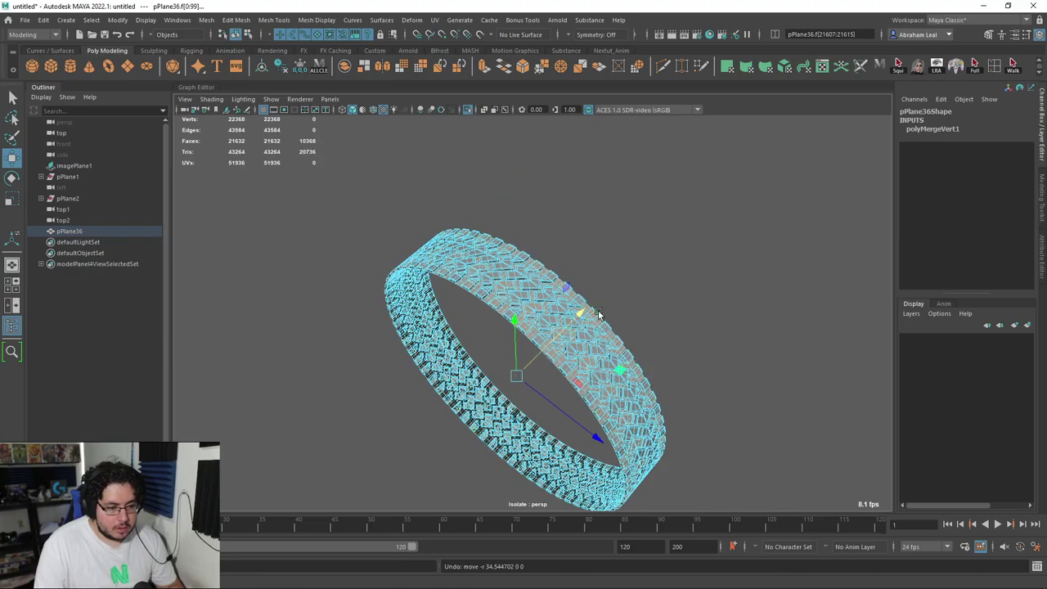
left_click_drag(641, 278, 591, 281)
scroll(539, 296, "up", 8)
mouse_move(591, 281)
middle_mouse_down("alt")
mouse_move(523, 293)
mouse_move(591, 287)
middle_mouse_up("alt")
scroll(588, 288, "down", 8)
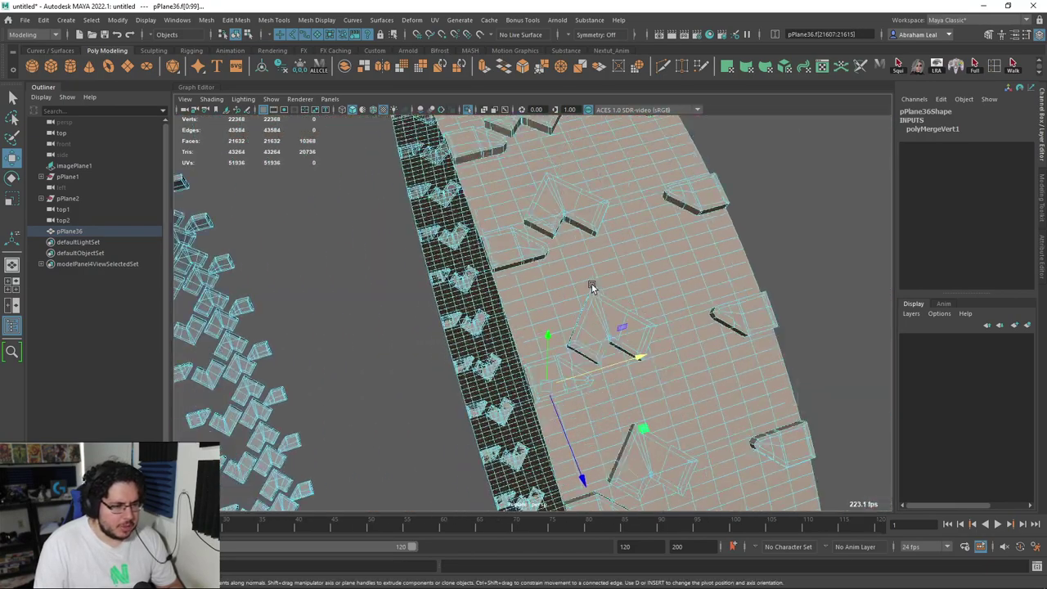
key("ctrl+z")
Return to object mode with the whole tread ring selected.
scroll(573, 287, "down", 3)
middle_click_drag(442, 298, 518, 284, "alt")
scroll(491, 276, "up", 4)
right_click_drag(447, 260, 510, 221)
left_click(427, 233)
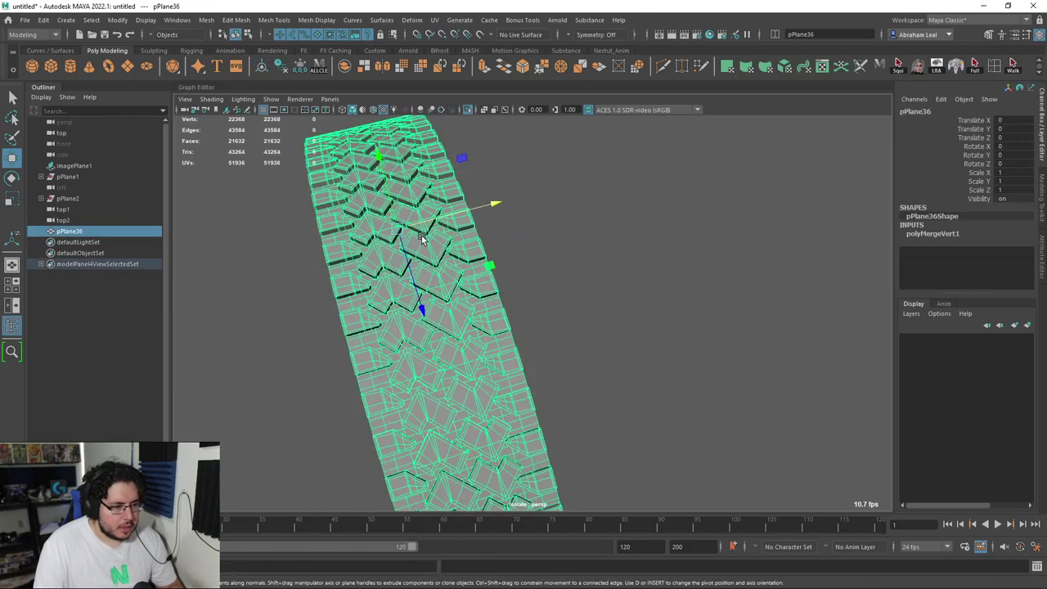
Scale the tread ring down to 0.498 in X and 0.918 in Y and Z, then deselect it.
scroll(488, 253, "down", 5)
left_click_drag(556, 273, 585, 327, "alt")
scroll(637, 290, "up", 5)
scroll(638, 290, "down", 4)
key("r")
left_click_drag(564, 251, 510, 250)
key("ctrl+z")
mouse_move(662, 262)
left_mouse_down()
mouse_move(619, 259)
mouse_move(653, 259)
left_mouse_up()
left_click(687, 290)
Examine the rescaled tread ring's width and proportions from several angles.
left_click_drag(728, 296, 505, 225, "alt")
scroll(470, 250, "down", 3)
left_click(508, 239)
left_click(407, 216)
scroll(407, 218, "up", 5)
left_click_drag(408, 218, 540, 215, "alt")
left_click(501, 228)
scroll(552, 221, "down", 3)
left_click_drag(579, 248, 630, 286, "alt")
left_click_drag(564, 341, 587, 341, "alt")
scroll(590, 335, "up", 4)
Select both open border edge loops of the tread ring and extrude them inward to form the tyre's sidewalls.
right_click_drag(630, 207, 628, 176)
left_click(607, 197)
double_click(607, 197)
scroll(611, 237, "down", 3)
left_click_drag(612, 248, 486, 203, "alt")
double_click(481, 174, "shift")
left_click_drag(550, 278, 476, 260, "alt")
key("ctrl+e")
scroll(527, 260, "down", 1)
scroll(476, 258, "down", 2)
left_click_drag(403, 229, 447, 296)
left_click_drag(447, 296, 468, 250, "alt")
left_click_drag(746, 232, 693, 195)
left_click(739, 143)
left_click(662, 70)
left_click_drag(550, 219, 642, 223, "alt")
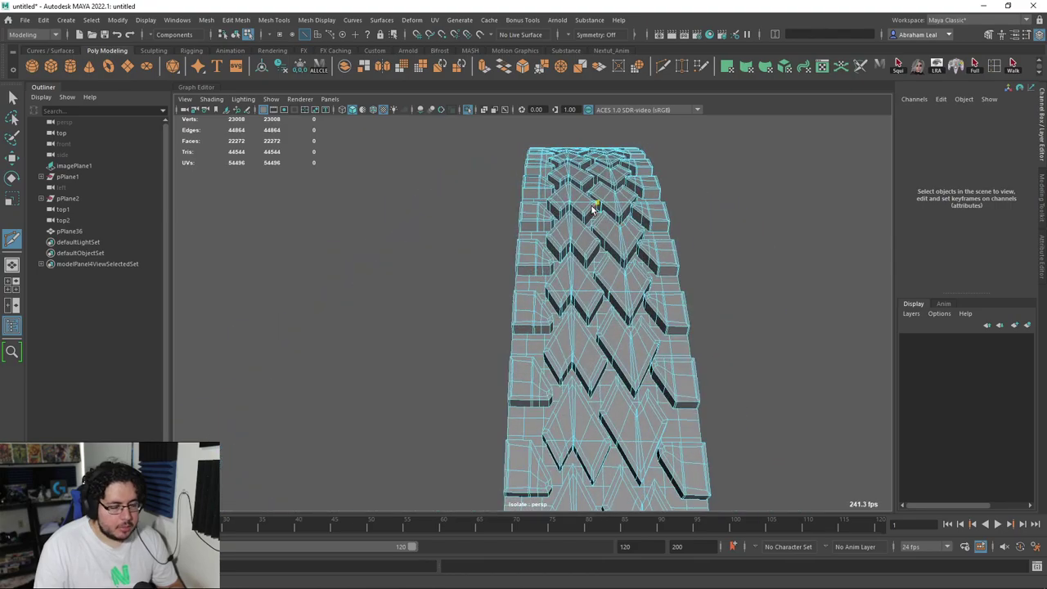
key("q")
Insert three evenly spaced edge loops into each sidewall of the tyre using the multiple edge loops option.
right_click_drag(596, 211, 714, 149)
left_click(714, 149)
left_click(531, 222)
left_click_drag(532, 221, 618, 227, "alt")
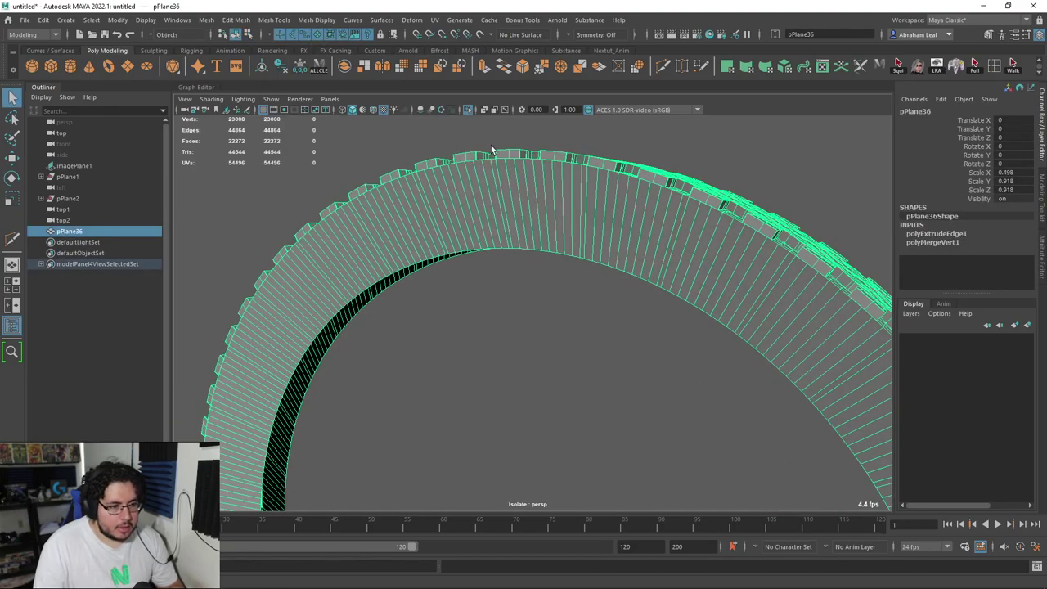
left_click(239, 21)
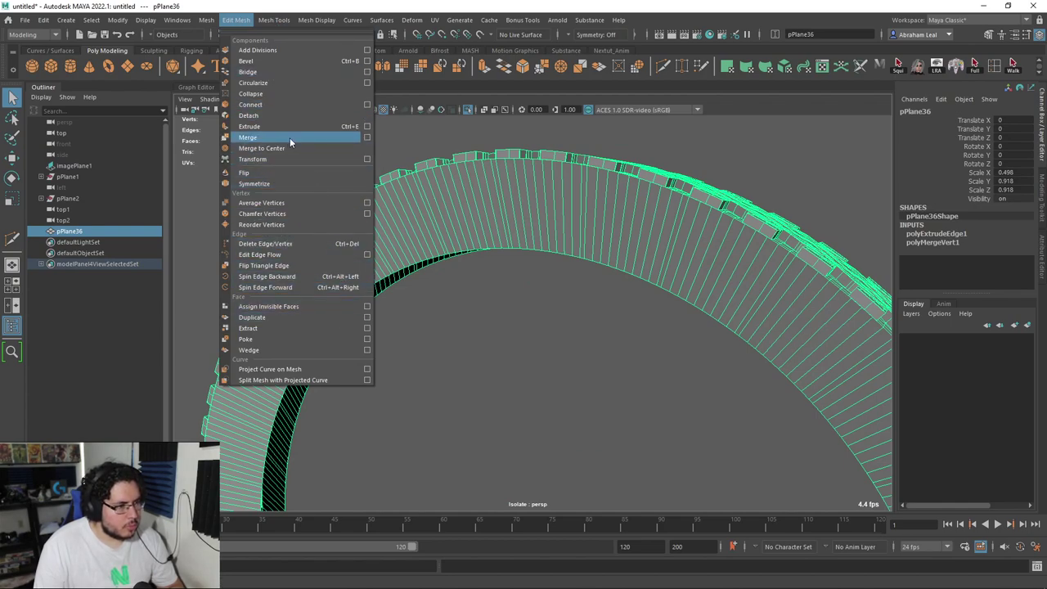
mouse_move(273, 20)
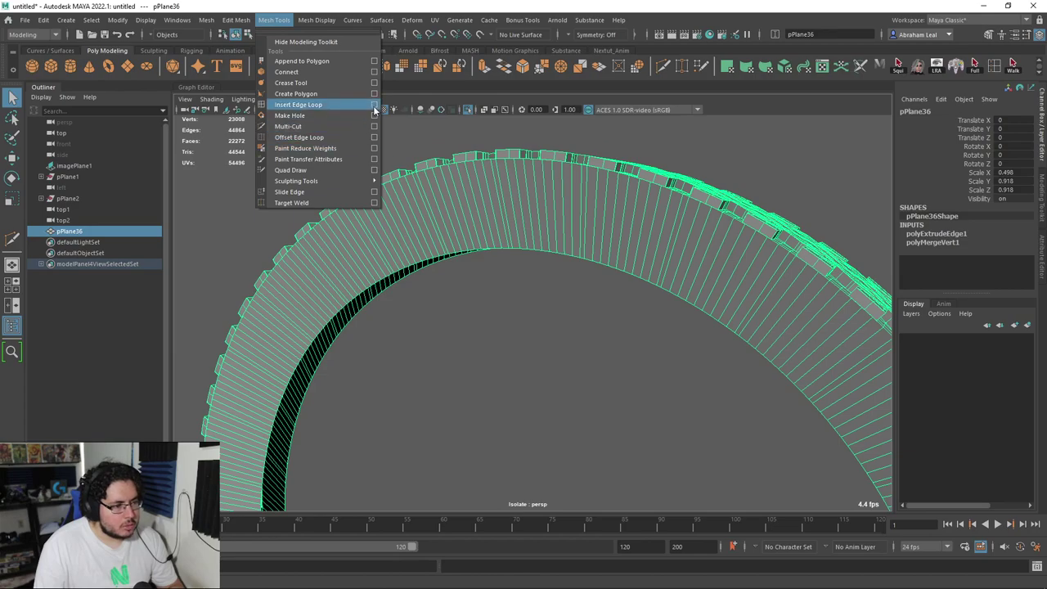
left_click(374, 108)
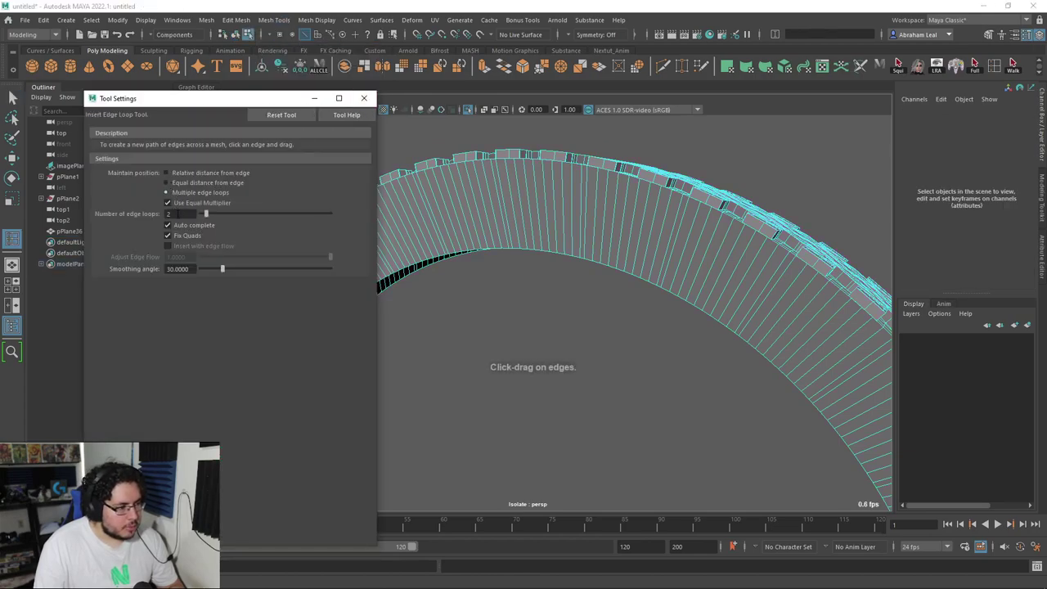
left_click(551, 189)
left_click_drag(602, 257, 494, 248, "alt")
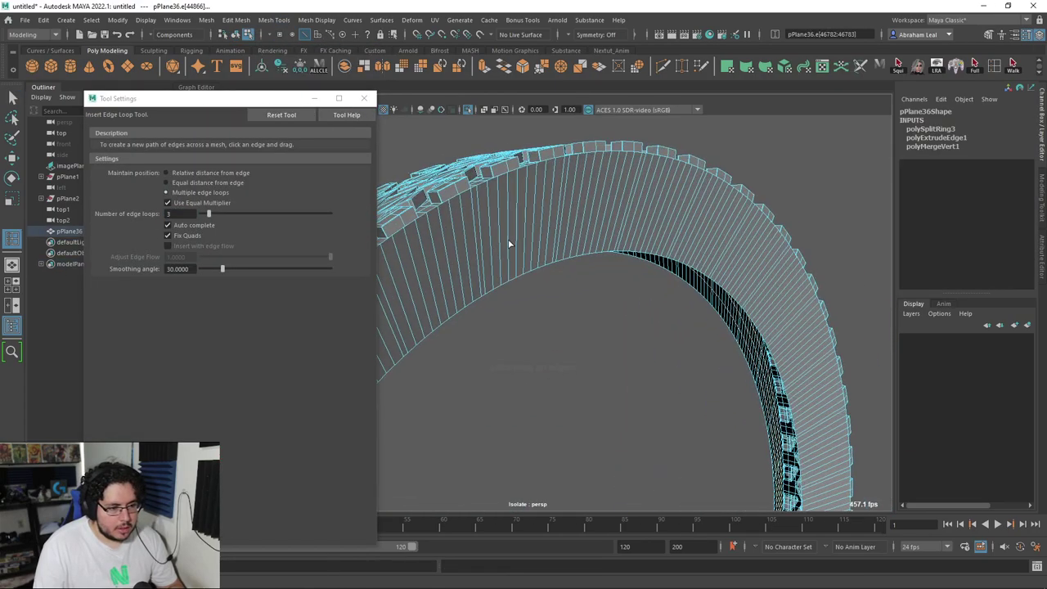
left_click(640, 204)
left_click_drag(640, 204, 540, 205, "alt")
Select matching edge loops on both sidewalls and scale them apart across the tyre's width to bulge the sidewalls.
key("q")
mouse_move(638, 203)
right_mouse_down()
mouse_move(638, 232)
mouse_move(626, 188)
right_mouse_up()
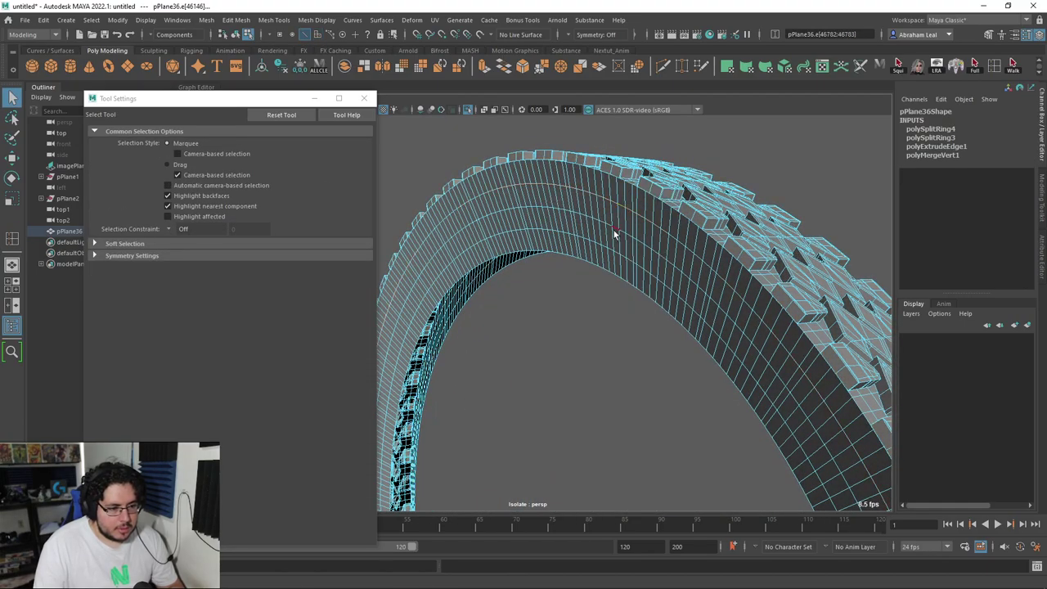
left_click_drag(678, 272, 583, 187, "alt")
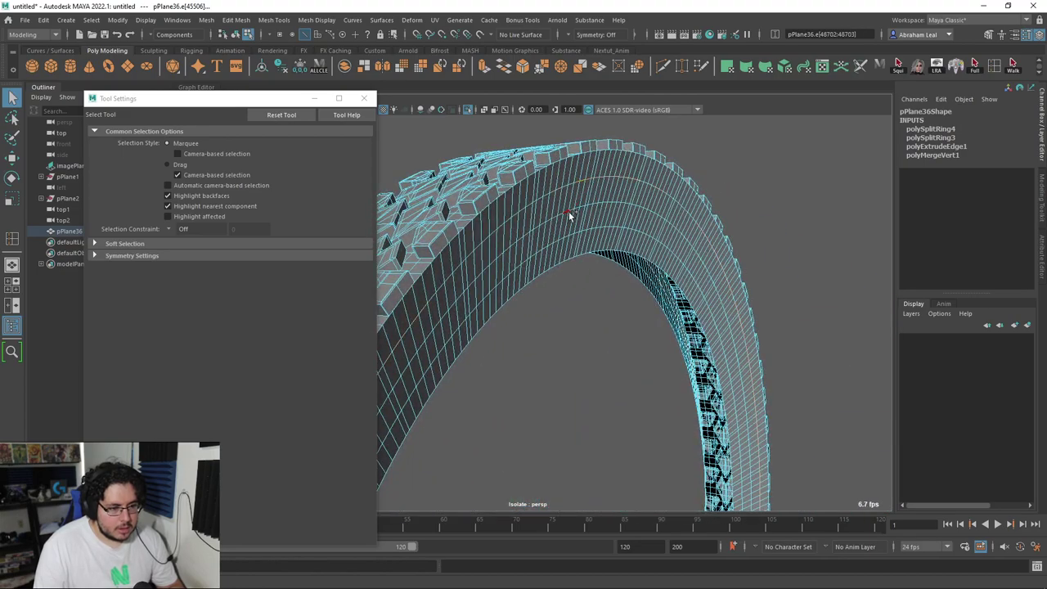
left_click_drag(612, 224, 695, 250, "alt")
key("r")
right_click_drag(695, 250, 663, 250, "alt")
left_click_drag(662, 252, 602, 310, "alt")
middle_click_drag(637, 385, 658, 382)
left_click_drag(638, 353, 559, 338, "alt")
right_click_drag(559, 339, 594, 339, "alt")
middle_click_drag(633, 315, 620, 386, "alt")
left_click_drag(619, 386, 633, 327, "alt")
right_click_drag(633, 327, 661, 315, "alt")
left_click_drag(654, 286, 551, 278, "alt")
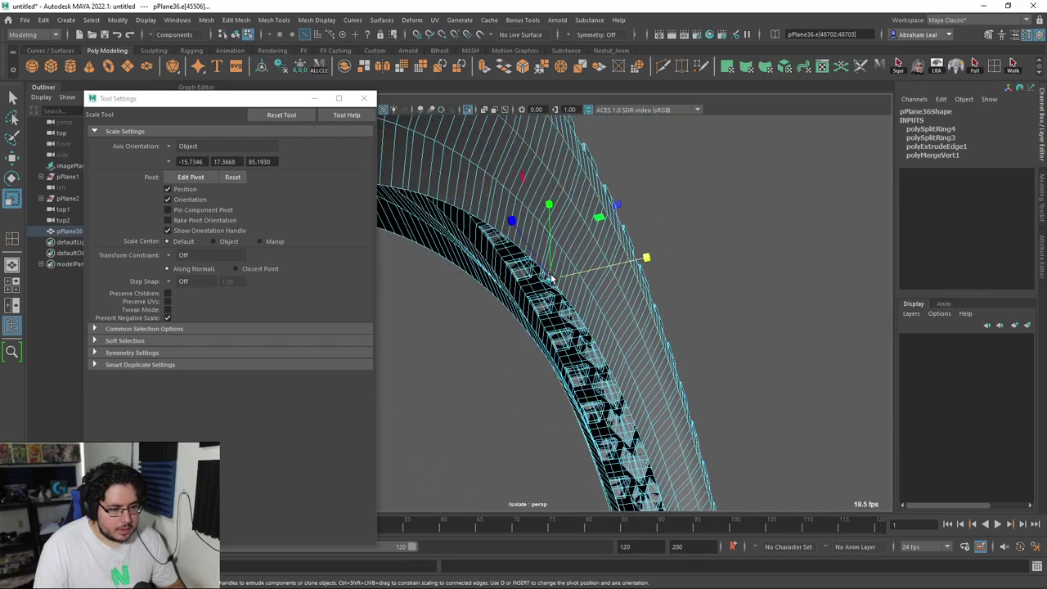
Select the inner border edge loops of both sidewalls and extrude them to build the tyre's inner lip.
key("q")
left_click_drag(503, 308, 518, 327, "alt")
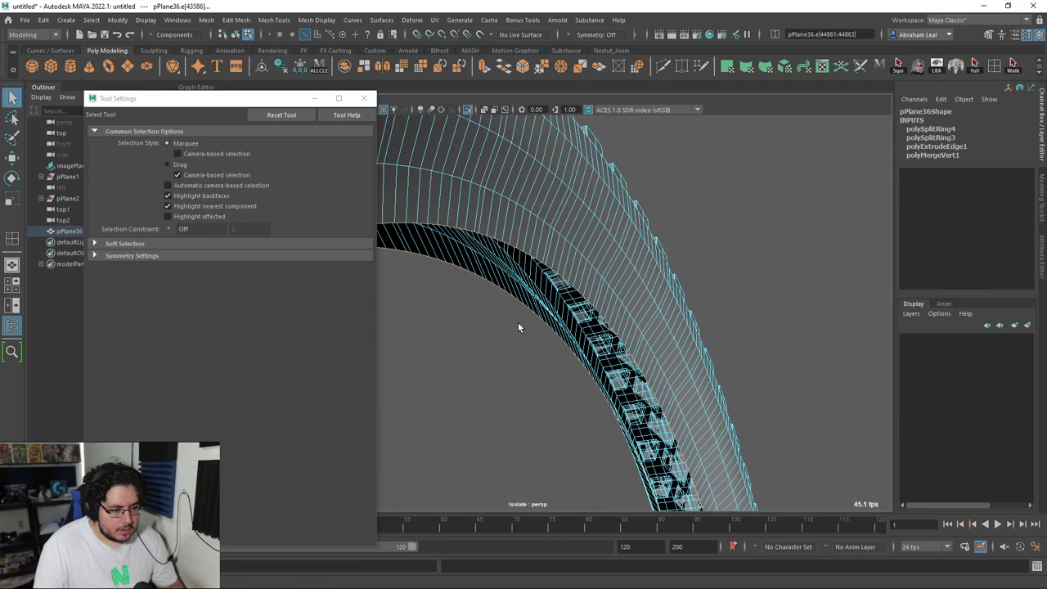
key("ctrl+e")
right_click_drag(576, 359, 584, 369, "alt")
left_click_drag(584, 368, 579, 359, "alt")
right_click_drag(579, 359, 539, 317, "alt")
mouse_move(540, 318)
left_mouse_down("alt")
mouse_move(446, 375)
mouse_move(535, 338)
mouse_move(537, 351)
mouse_move(527, 327)
left_mouse_up("alt")
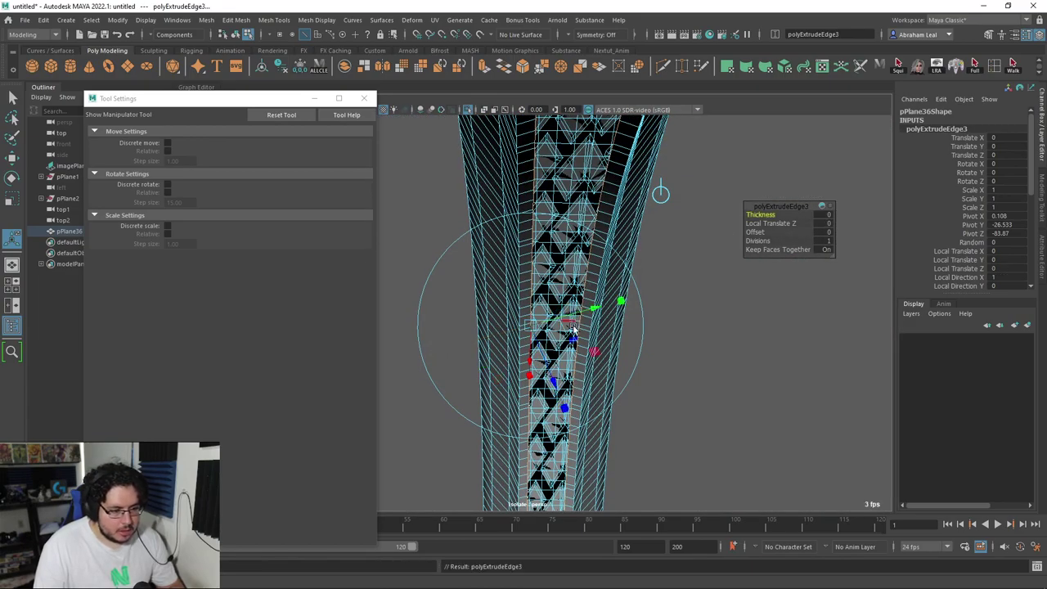
left_click_drag(550, 376, 595, 343, "alt")
Return to object mode with the whole tyre selected and close the tool settings.
right_click_drag(577, 276, 650, 248)
key("q")
left_click(708, 166)
left_click_drag(708, 166, 598, 294, "alt")
left_click(599, 295)
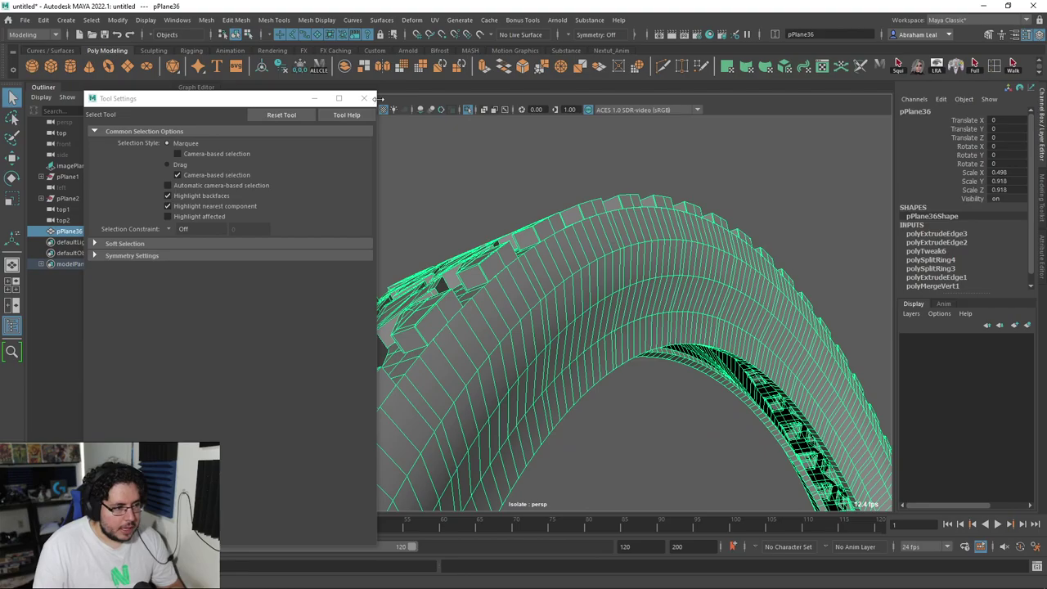
left_click(363, 99)
left_click_drag(426, 182, 324, 237, "alt")
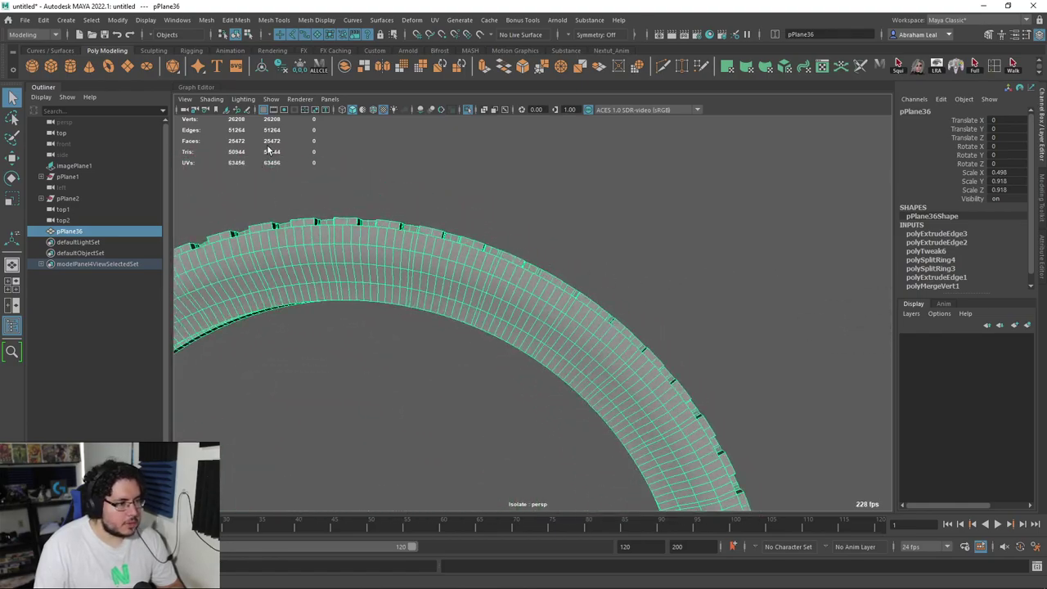
Preview the tyre smoothed, suppressing the large-mesh prompt, inspect the tread blocks and sidewall up close, and return to the unsmoothed display.
left_click_drag(516, 272, 555, 294, "alt")
key("3")
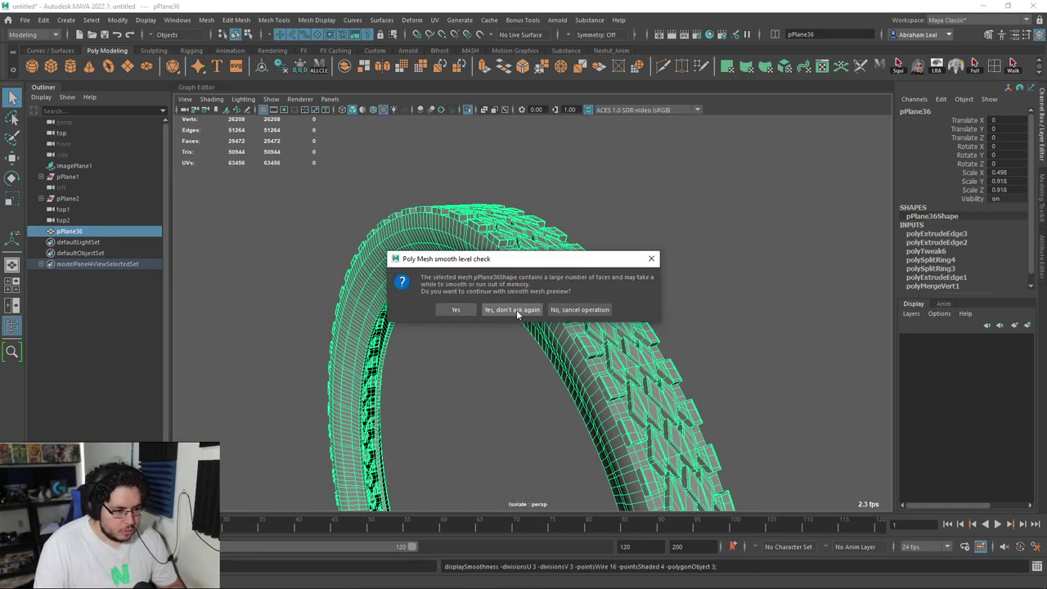
left_click(510, 310)
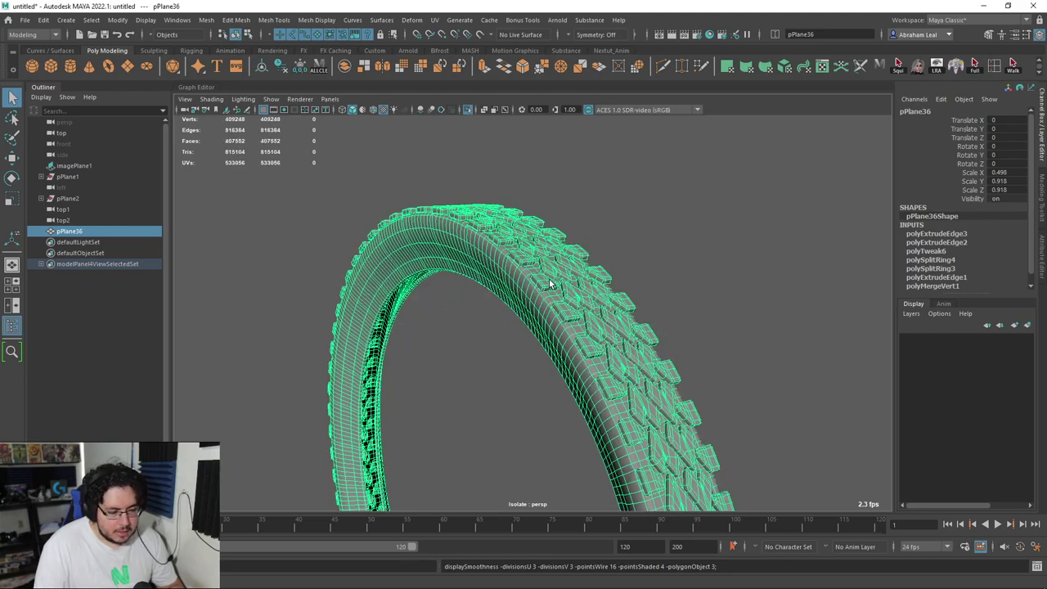
left_click(672, 297)
left_click_drag(684, 292, 466, 252, "alt")
scroll(515, 313, "up", 5)
scroll(421, 282, "up", 5)
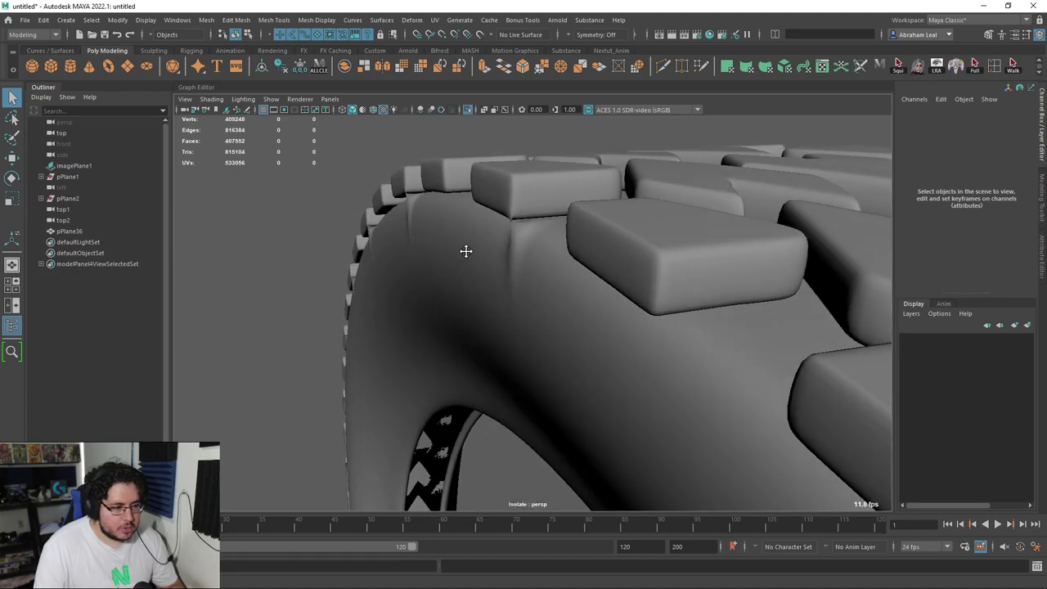
scroll(425, 237, "up", 3)
left_click(494, 254)
key("1")
Examine the tyre's tread, sidewalls and inner opening from several angles and distances.
scroll(523, 265, "down", 5)
left_click(469, 180)
left_click_drag(481, 262, 470, 320, "alt")
scroll(583, 287, "down", 5)
scroll(680, 311, "down", 4)
scroll(490, 343, "down", 5)
scroll(462, 316, "up", 8)
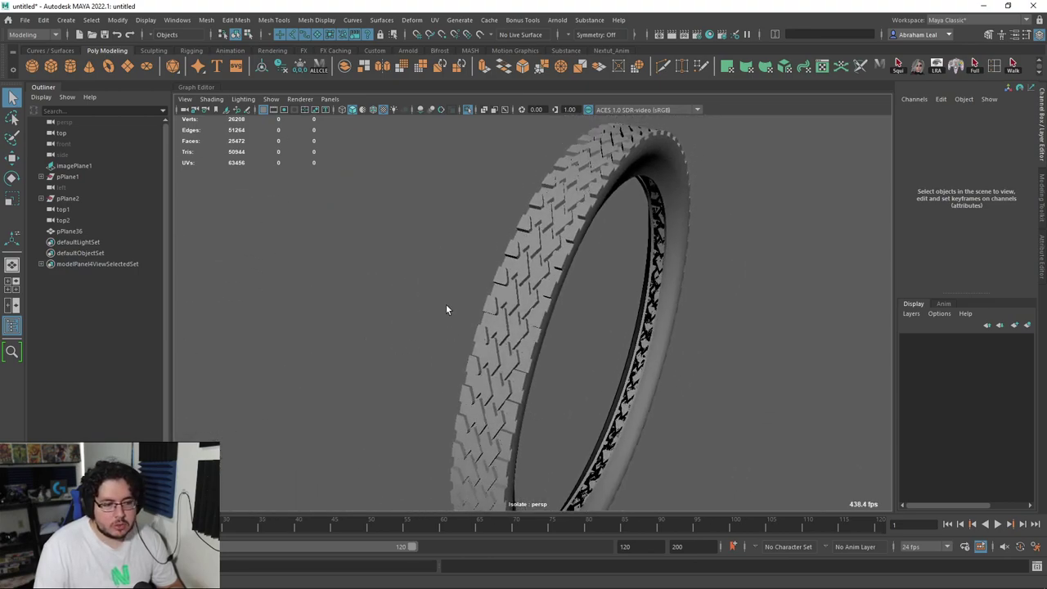
scroll(584, 286, "down", 5)
left_click_drag(545, 257, 557, 277, "alt")
left_click(556, 257)
left_click(577, 290)
left_click(550, 247)
right_click_drag(558, 276, 641, 320, "alt")
scroll(644, 307, "down", 5)
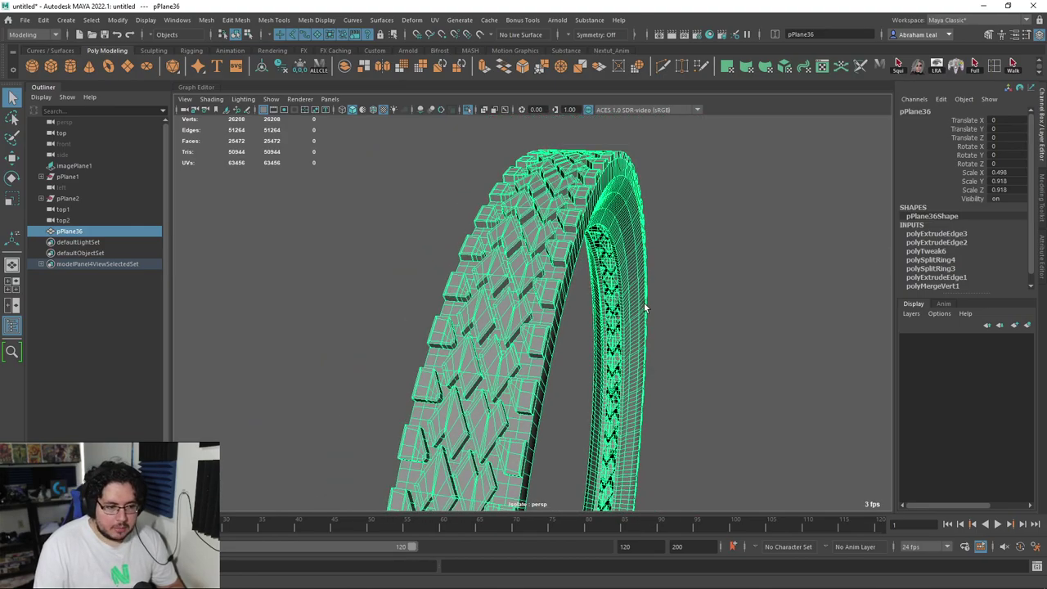
left_click(663, 300)
left_click_drag(663, 299, 501, 175, "alt")
left_click(573, 247)
scroll(619, 276, "up", 4)
scroll(613, 286, "down", 6)
scroll(612, 287, "up", 3)
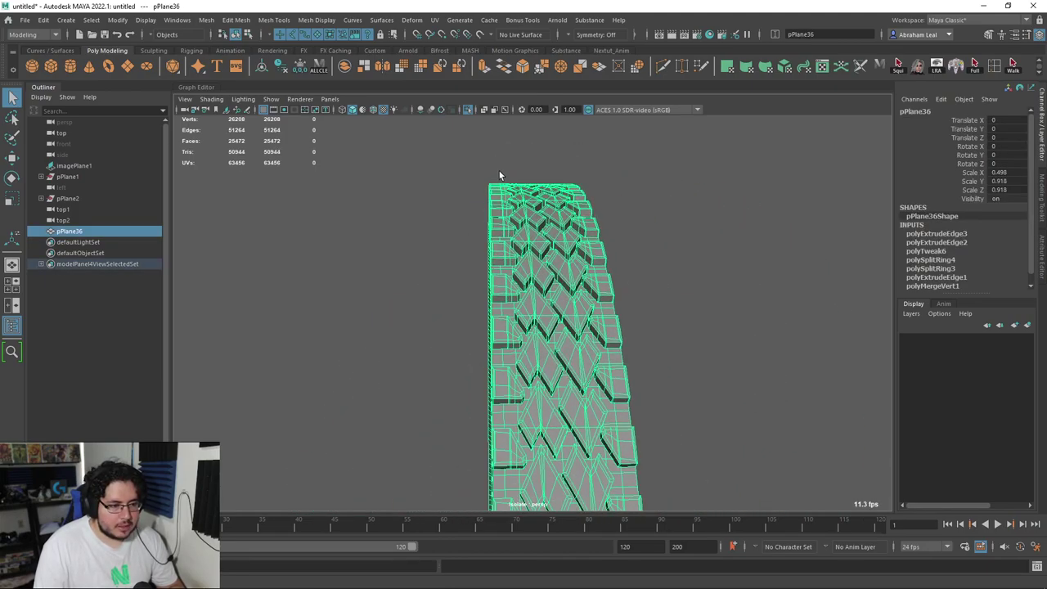
left_click_drag(539, 256, 670, 236, "alt")
left_click(671, 236)
Undo the inner lip extrusions and the sidewall bulging.
key("ctrl+z")
key("ctrl+z")
key("ctrl+z")
key("ctrl+z")
key("ctrl+z")
key("ctrl+z")
key("ctrl+z")
key("ctrl+z")
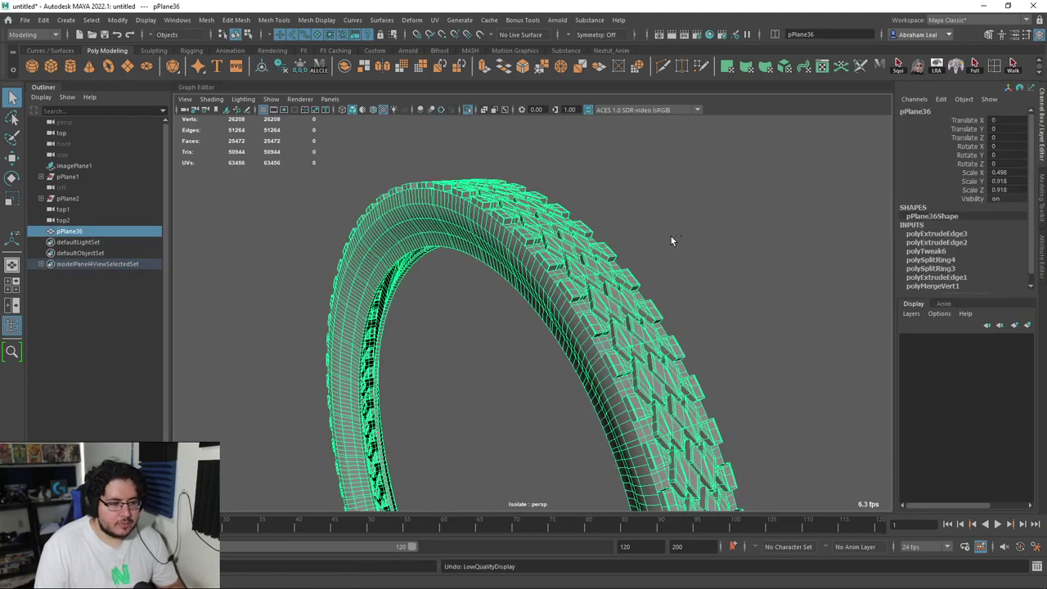
key("ctrl+z")
key("ctrl+z")
key("ctrl+z")
key("ctrl+z")
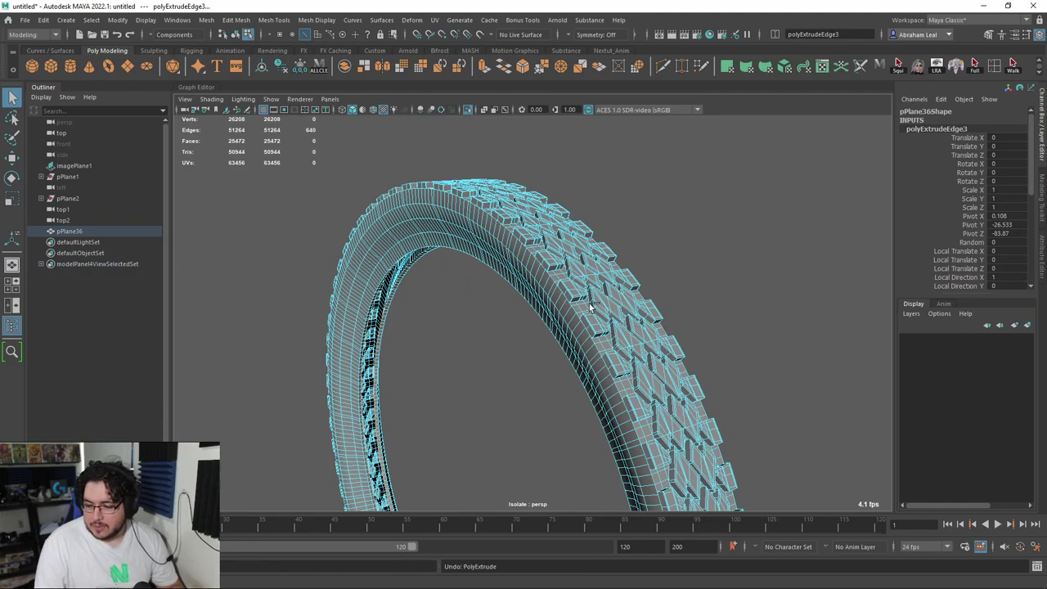
scroll(539, 317, "down", 5)
key("ctrl+z")
key("ctrl+z")
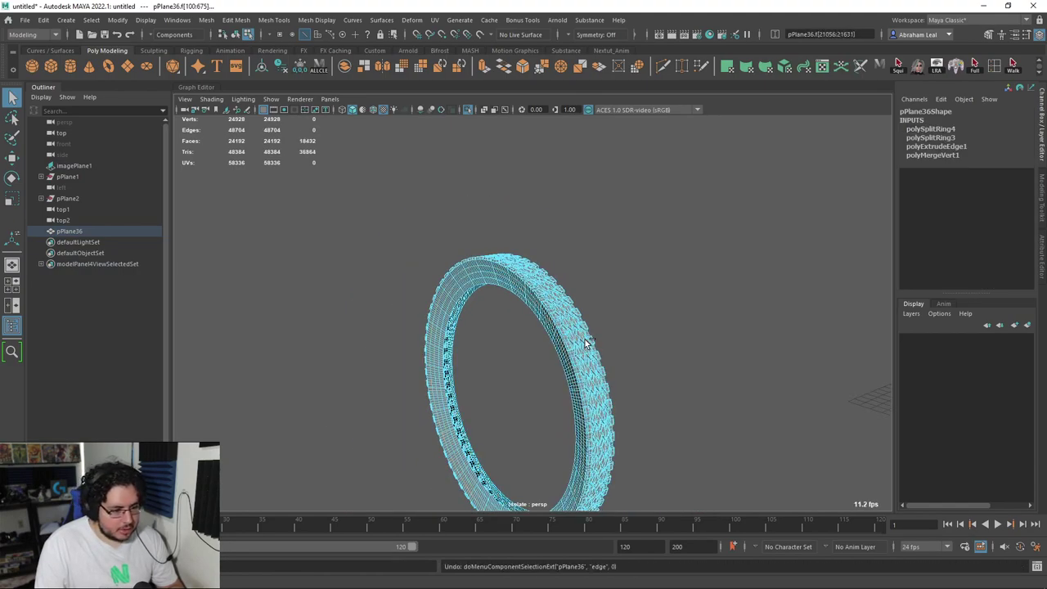
Undo the edge loops inserted into the sidewalls.
key("ctrl+z")
key("ctrl+z")
key("ctrl+z")
key("ctrl+z")
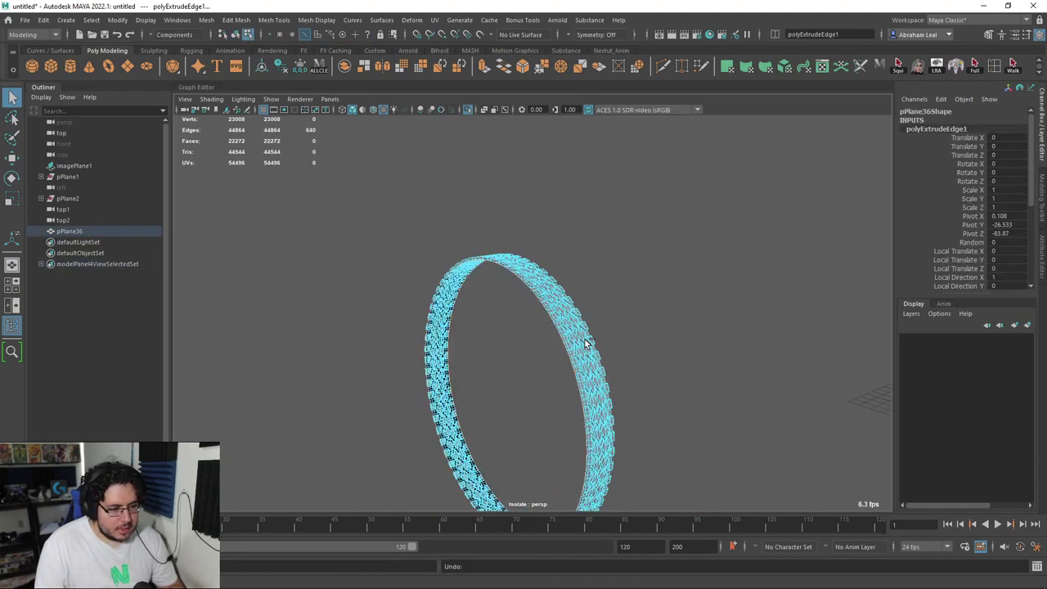
Undo the sidewall extrusion and the rescaling of the tread ring.
key("ctrl+z")
key("ctrl+z")
key("ctrl+z")
key("ctrl+z")
key("ctrl+z")
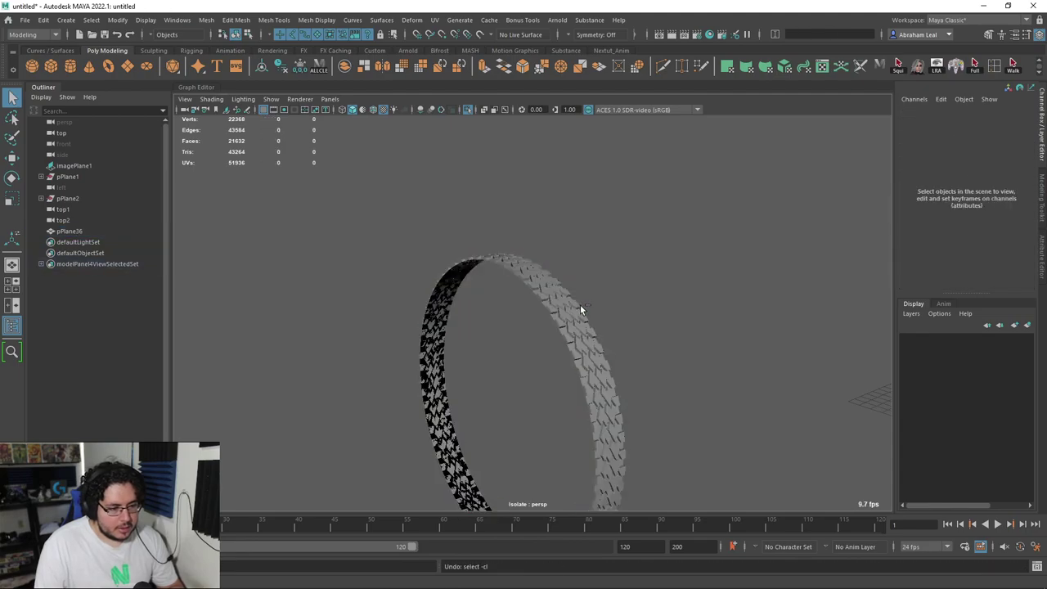
key("ctrl+z")
key("ctrl+z")
key("ctrl+z")
key("ctrl+z")
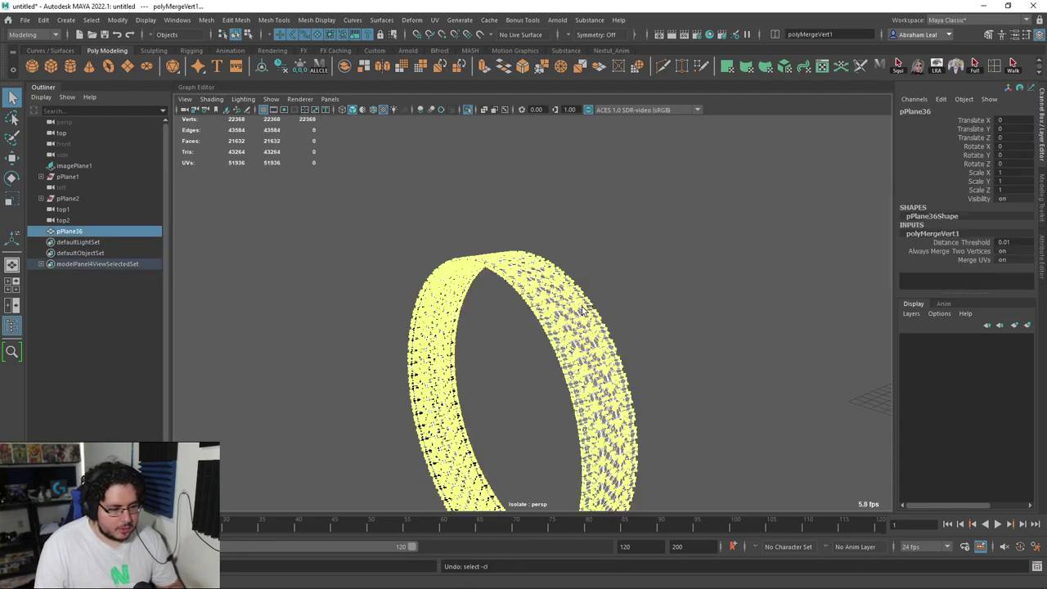
Undo the ring's vertex merge and history deletion to restore the live bend deformer.
key("ctrl+z")
key("ctrl+z")
key("ctrl+z")
key("ctrl+z")
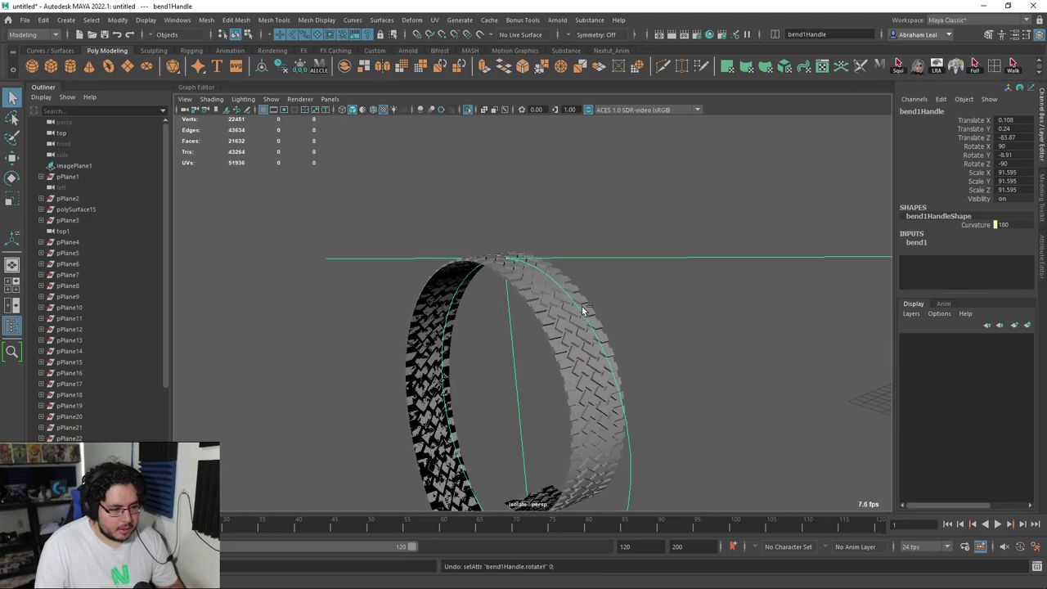
Undo the bend deformer and the selection changes before it to return to the flat, merged tread strip.
key("ctrl+z")
key("ctrl+z")
key("ctrl+z")
key("ctrl+z")
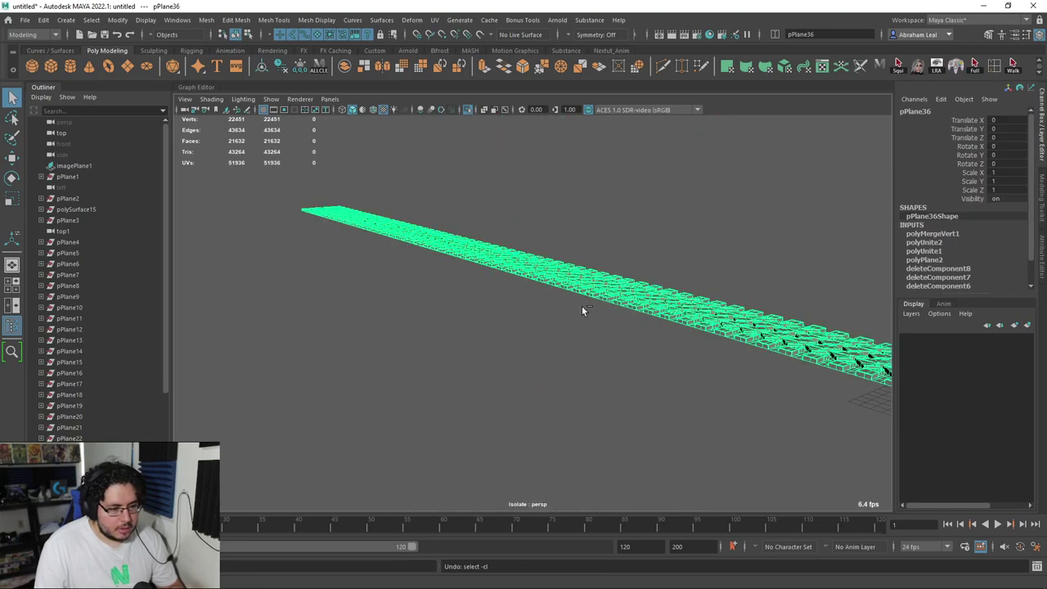
key("ctrl+z")
key("ctrl+z")
key("ctrl+z")
key("ctrl+z")
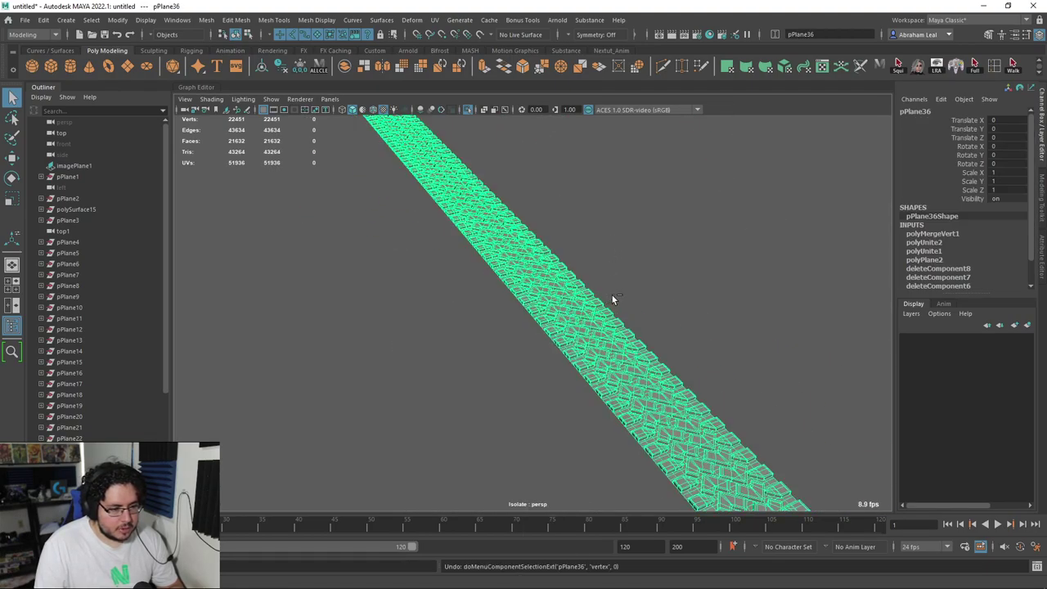
key("ctrl+z")
key("ctrl+z")
key("ctrl+z")
key("ctrl+z")
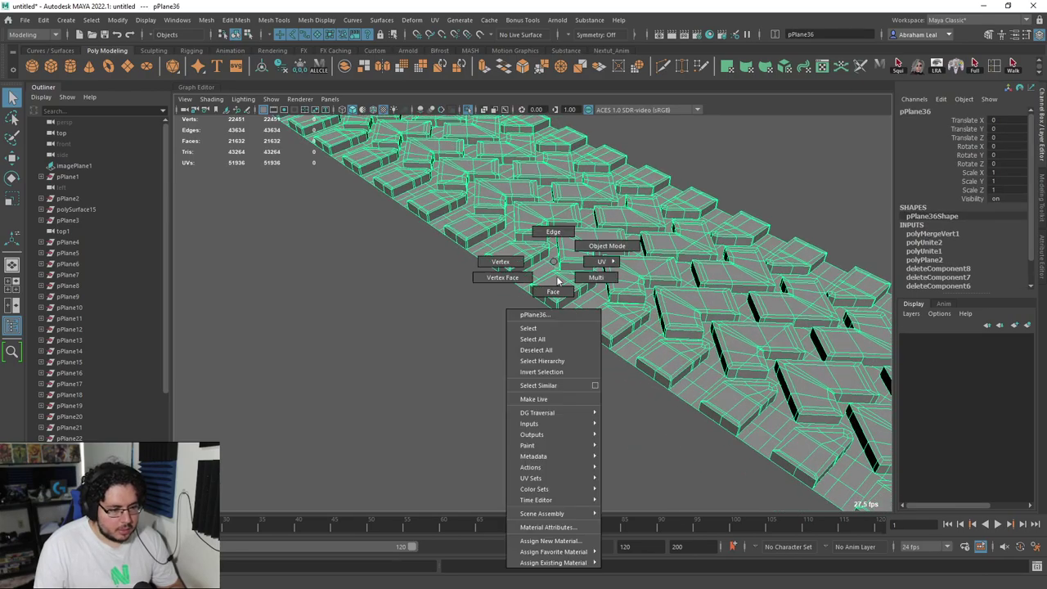
key("ctrl+z")
key("ctrl+z")
key("ctrl+z")
key("ctrl+z")
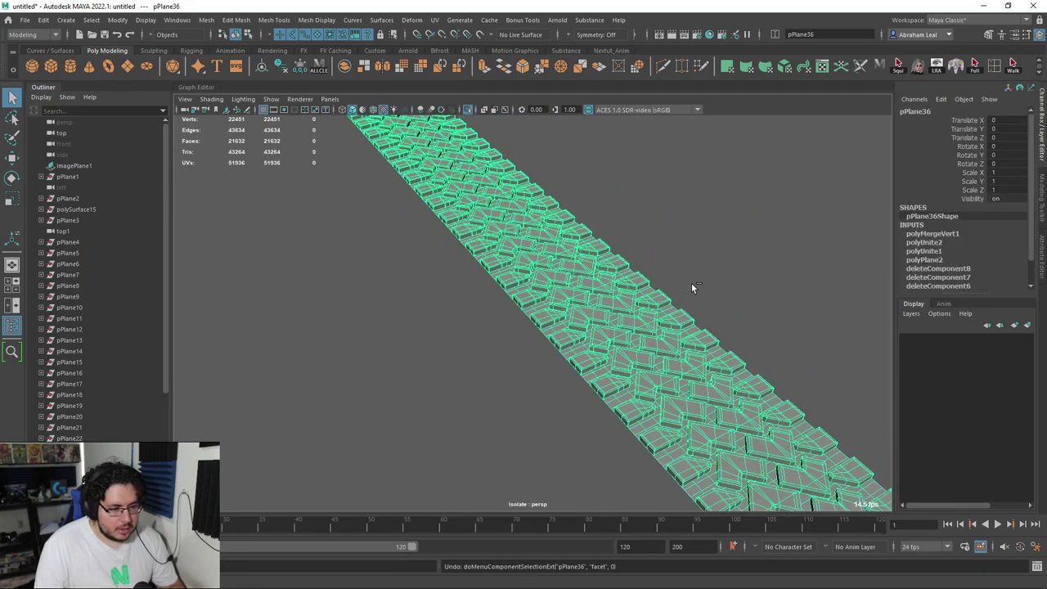
Undo the tread strip's vertex merge and turn off isolation so the other scene objects show again.
key("ctrl+z")
key("ctrl+z")
key("ctrl+z")
middle_click_drag(588, 341, 537, 428, "alt")
scroll(541, 410, "up", 5)
scroll(628, 332, "up", 3)
scroll(628, 331, "down", 8)
left_click(467, 110)
Examine the faces of one base section to check how the base and tread blocks are connected.
scroll(505, 296, "up", 8)
left_click(448, 313)
left_click(385, 339)
middle_click_drag(397, 342, 566, 384, "alt")
scroll(485, 327, "up", 3)
right_click_drag(465, 336, 464, 309)
left_click_drag(460, 339, 484, 339, "alt")
scroll(502, 335, "up", 5)
scroll(582, 347, "down", 10)
scroll(477, 334, "up", 7)
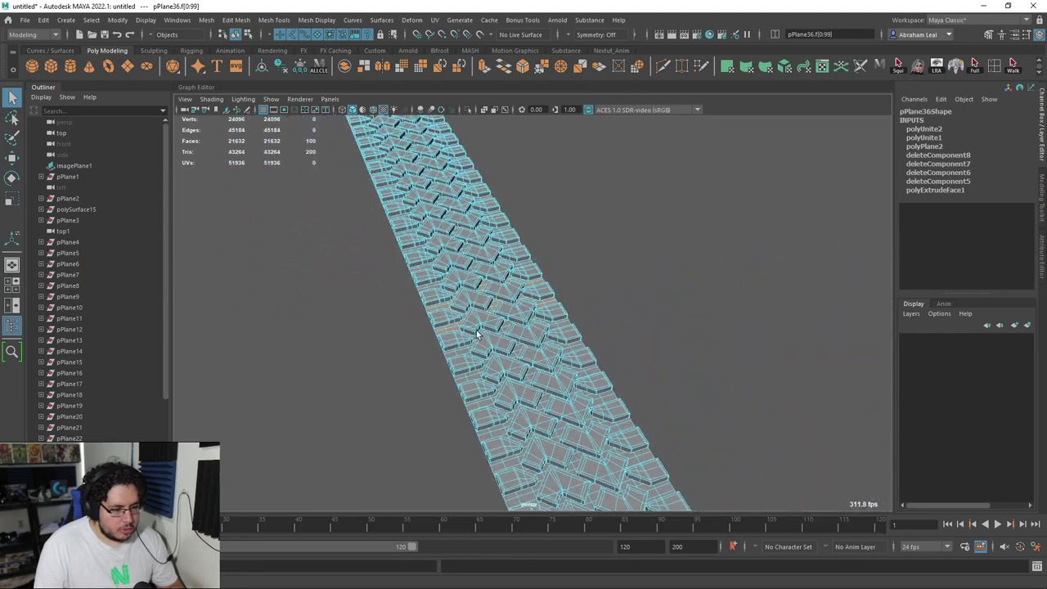
left_click(631, 204)
scroll(599, 313, "down", 3)
left_click_drag(515, 314, 628, 277, "alt")
middle_click_drag(628, 276, 513, 326, "alt")
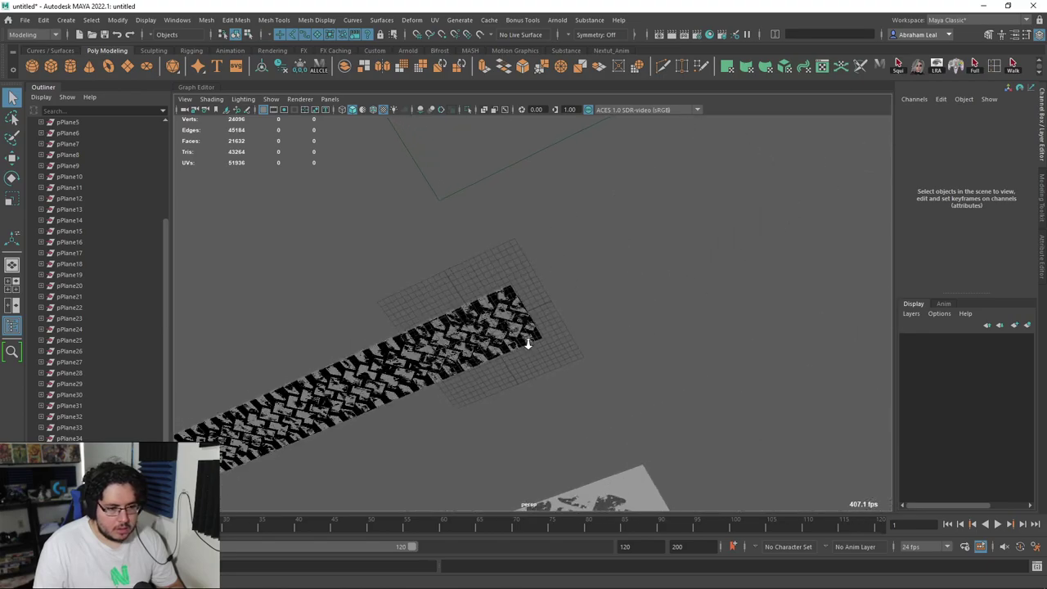
Inspect the faces at the end of the tread strip from its underside.
scroll(512, 324, "up", 10)
right_click_drag(449, 257, 449, 308)
left_click(390, 178)
middle_click_drag(390, 178, 675, 201, "alt")
key("F8")
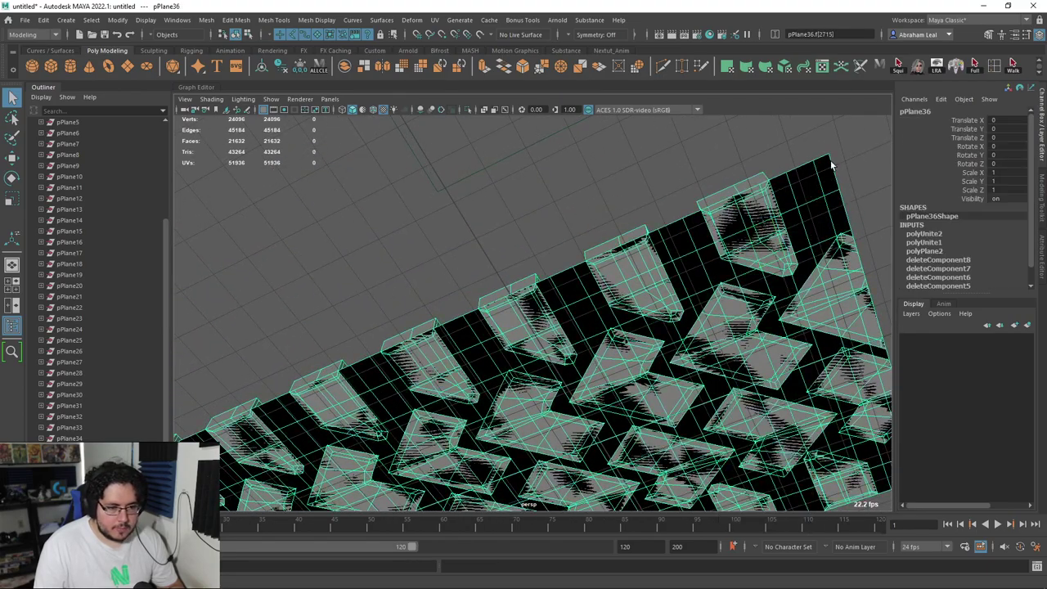
scroll(814, 163, "down", 5)
left_click(771, 263)
left_click(664, 256)
scroll(647, 276, "down", 3)
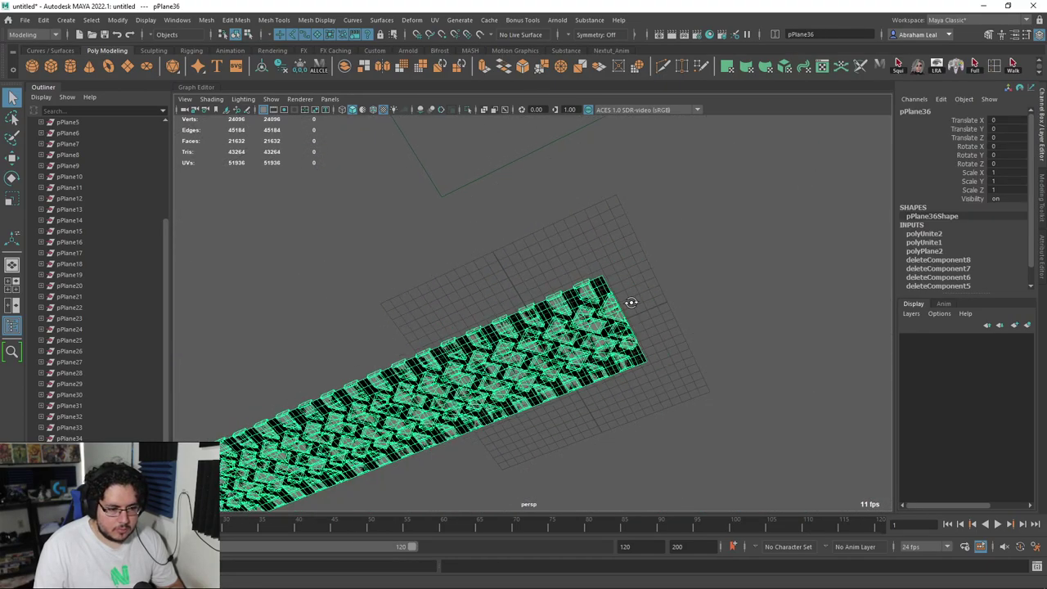
Delete the tread strip's history and separate the strip into its individual pieces.
left_click_drag(632, 298, 611, 355, "alt")
left_click_drag(568, 444, 572, 245, "alt")
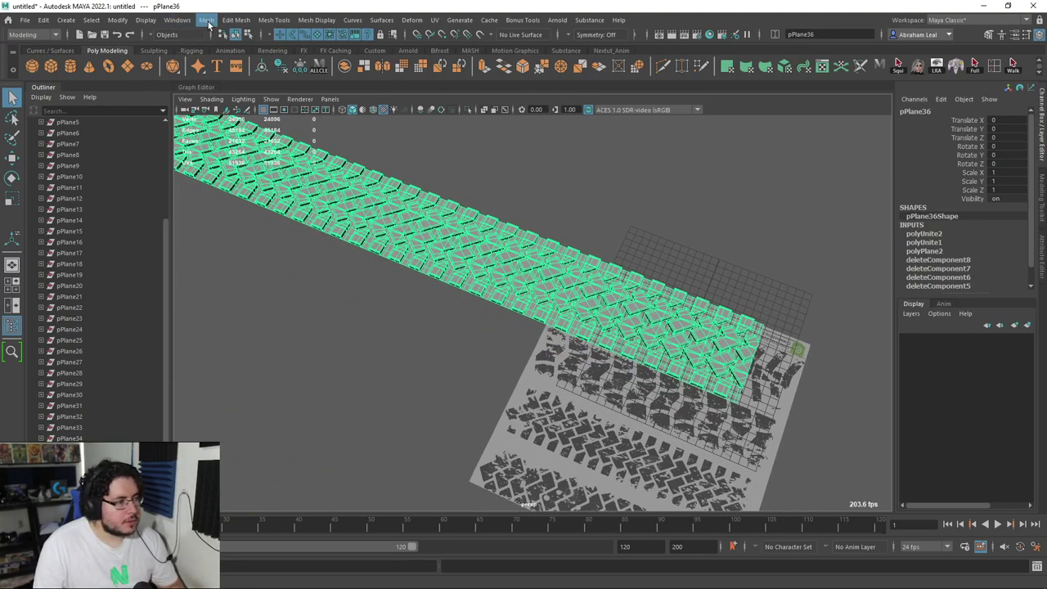
left_click(283, 70)
middle_click_drag(388, 173, 595, 233, "alt")
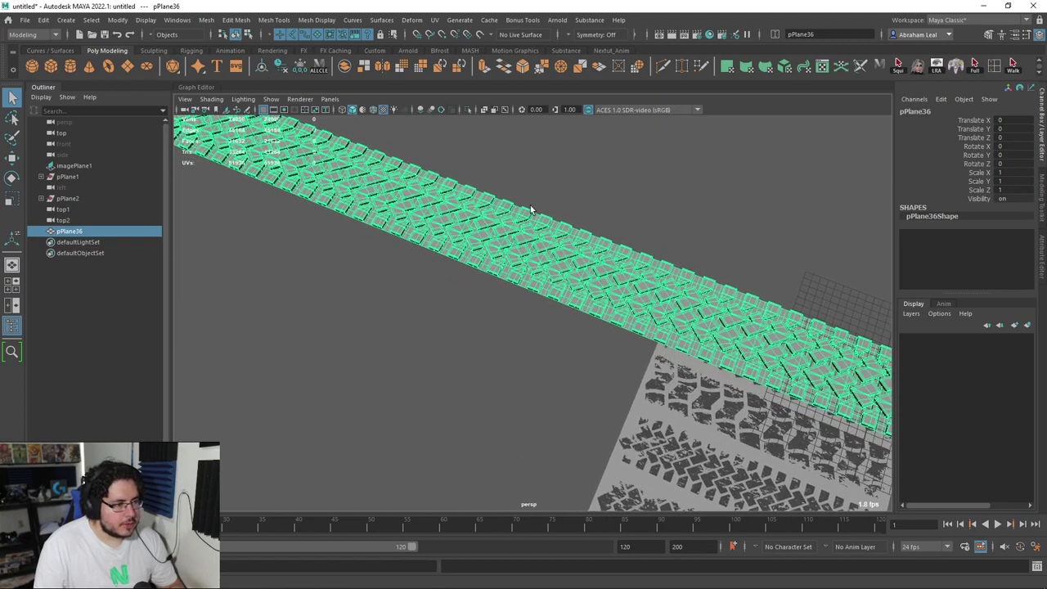
left_click(207, 22)
left_click(237, 76)
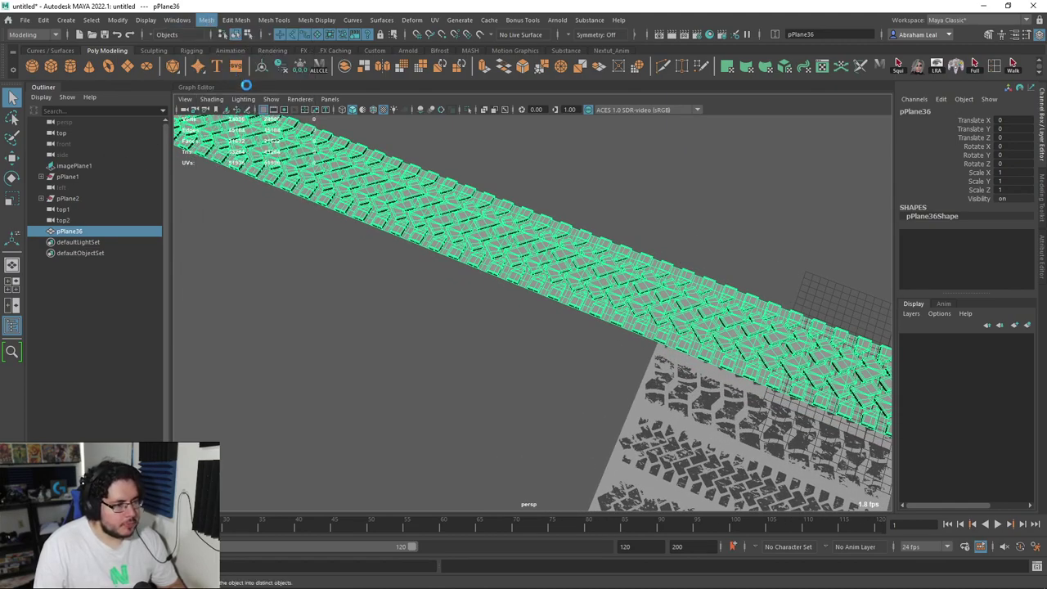
Select all the flat base pieces beneath the tread blocks and combine them into one mesh.
left_click(614, 193)
right_click_drag(614, 193, 466, 229, "alt")
left_click(640, 323)
left_click_drag(640, 323, 564, 319, "alt")
right_click_drag(564, 319, 594, 313, "alt")
mouse_move(594, 313)
left_mouse_down("alt")
mouse_move(572, 293)
mouse_move(593, 313)
left_mouse_up("alt")
key("space")
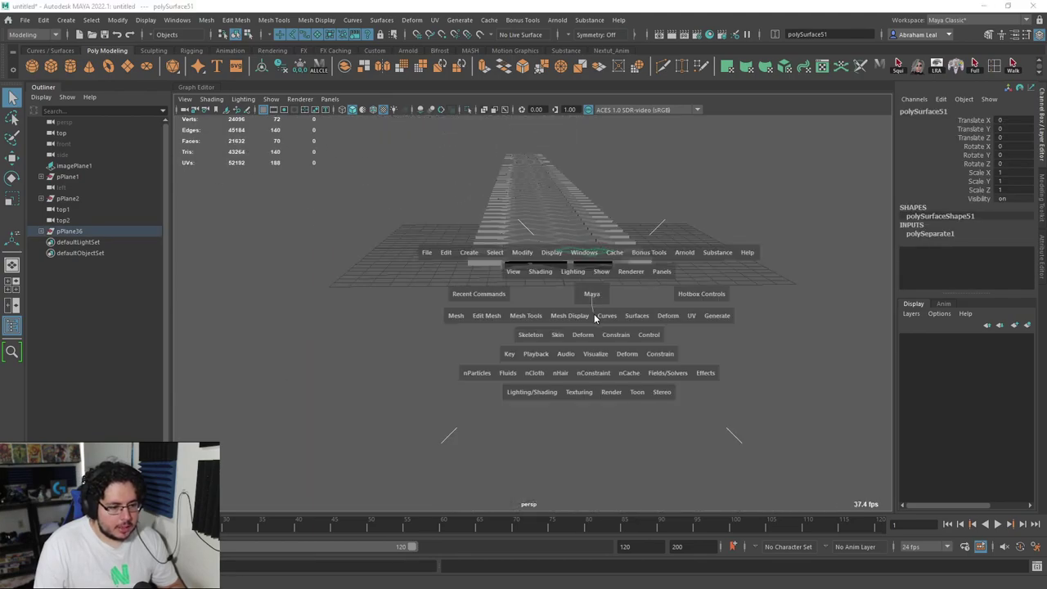
scroll(646, 341, "up", 3)
left_click_drag(358, 316, 303, 304, "ctrl")
key("space")
left_click_drag(456, 362, 425, 373)
middle_click_drag(426, 372, 638, 483, "alt")
right_click_drag(442, 286, 489, 301, "alt")
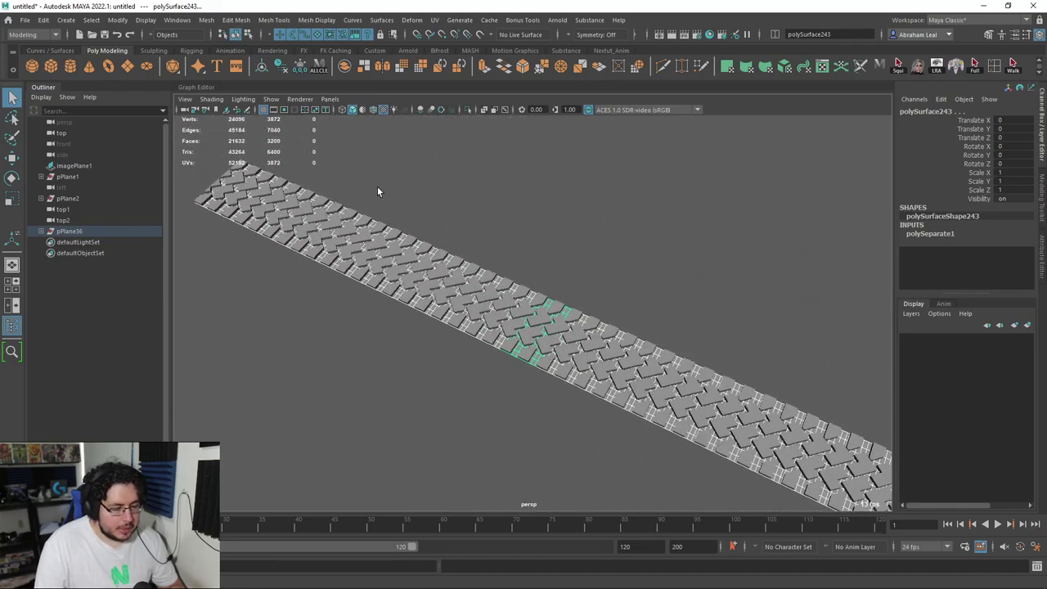
left_click(344, 67)
left_click_drag(484, 236, 796, 219, "alt")
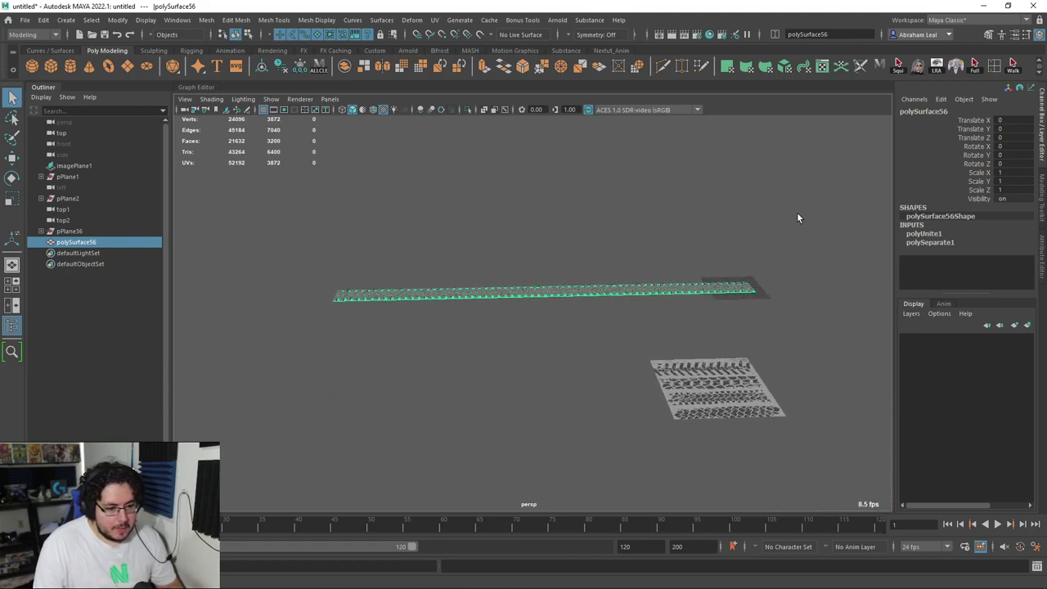
Combine all the raised tread block pieces into a second mesh and delete its history.
left_click_drag(303, 312, 301, 312)
right_click_drag(327, 310, 401, 307, "alt")
left_click_drag(427, 270, 422, 316, "alt")
right_click_drag(404, 290, 426, 288, "alt")
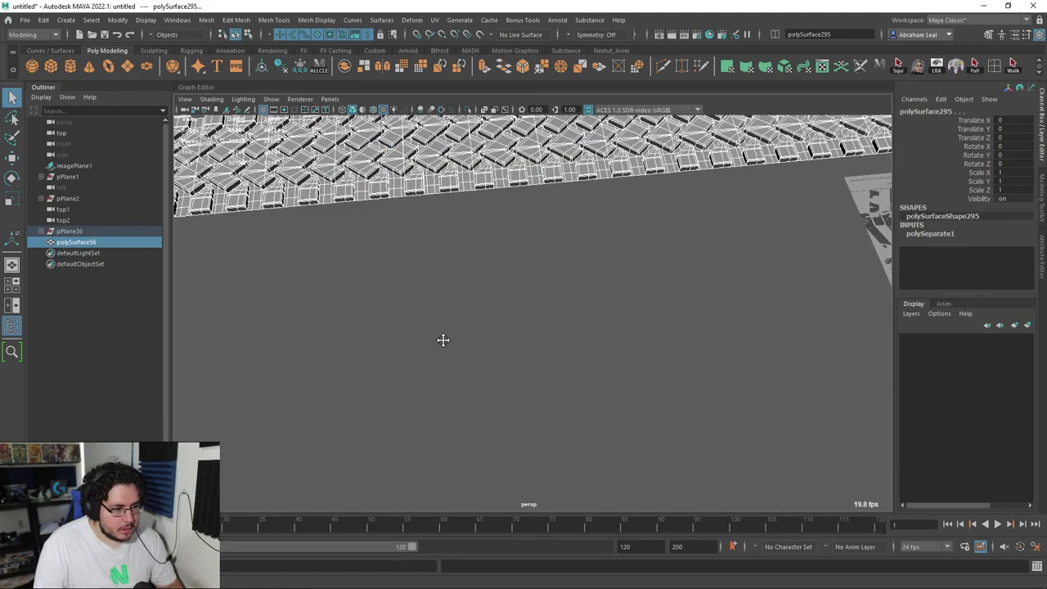
middle_click_drag(425, 288, 474, 347, "alt")
left_click(449, 340)
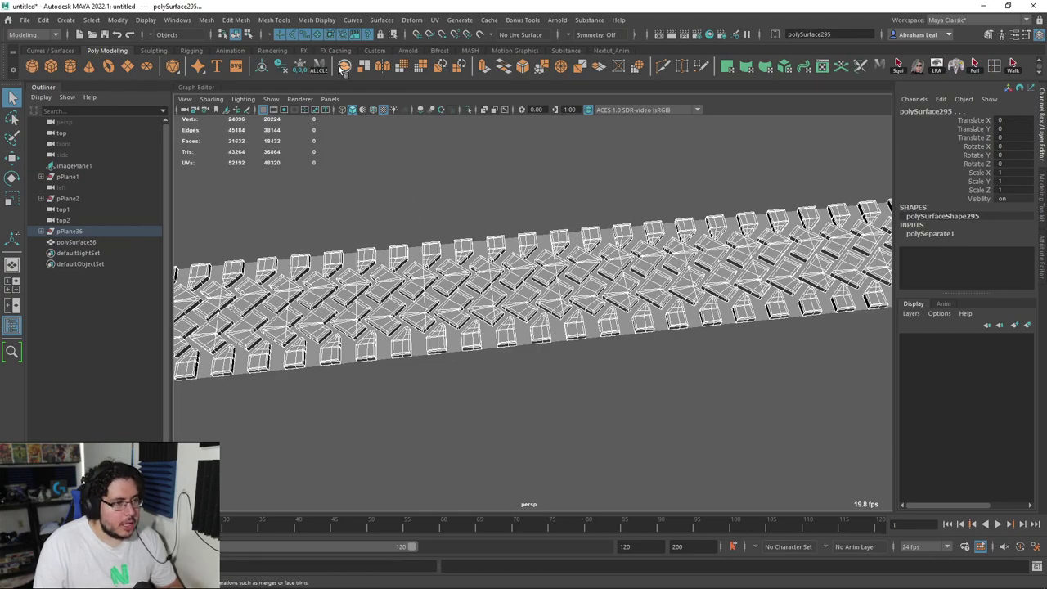
left_click(363, 181)
left_click_drag(370, 184, 459, 303)
left_click(459, 304)
right_click_drag(514, 322, 556, 309, "alt")
left_click_drag(557, 309, 517, 260, "alt")
left_click(493, 277)
left_click_drag(516, 260, 421, 328)
left_click(468, 214, "ctrl")
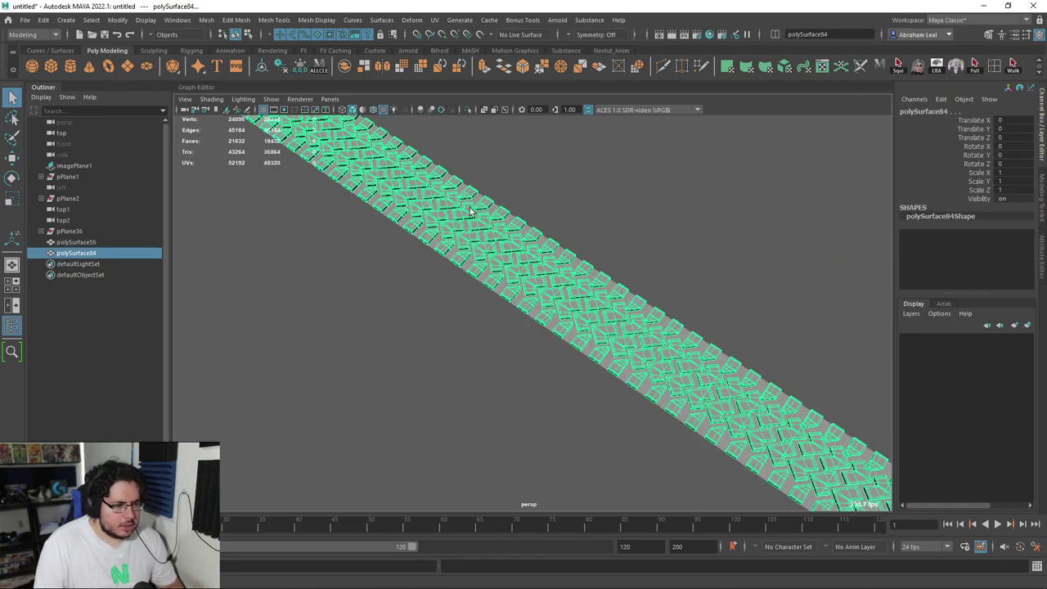
Merge the tread block mesh's vertices with a 0.01 distance threshold.
left_click(208, 19)
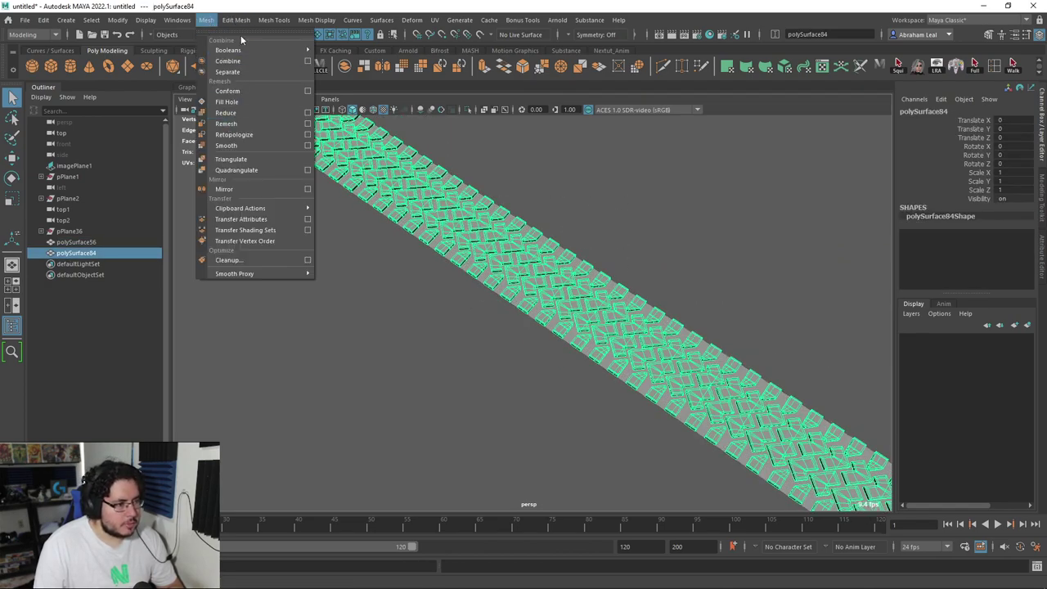
left_click(237, 21)
left_click(254, 139)
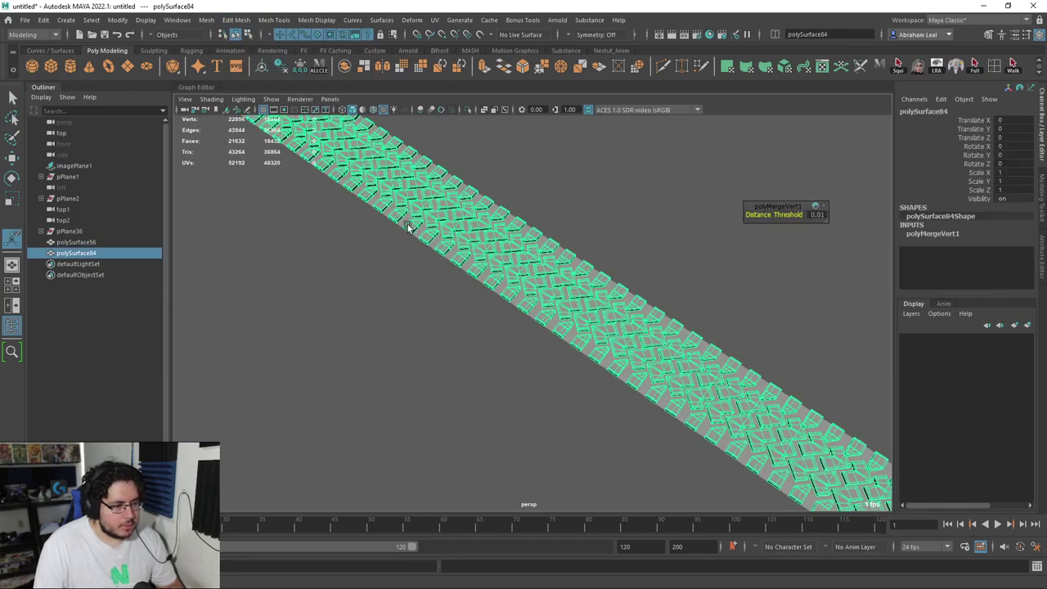
left_click_drag(406, 226, 438, 219, "alt")
left_click(508, 160)
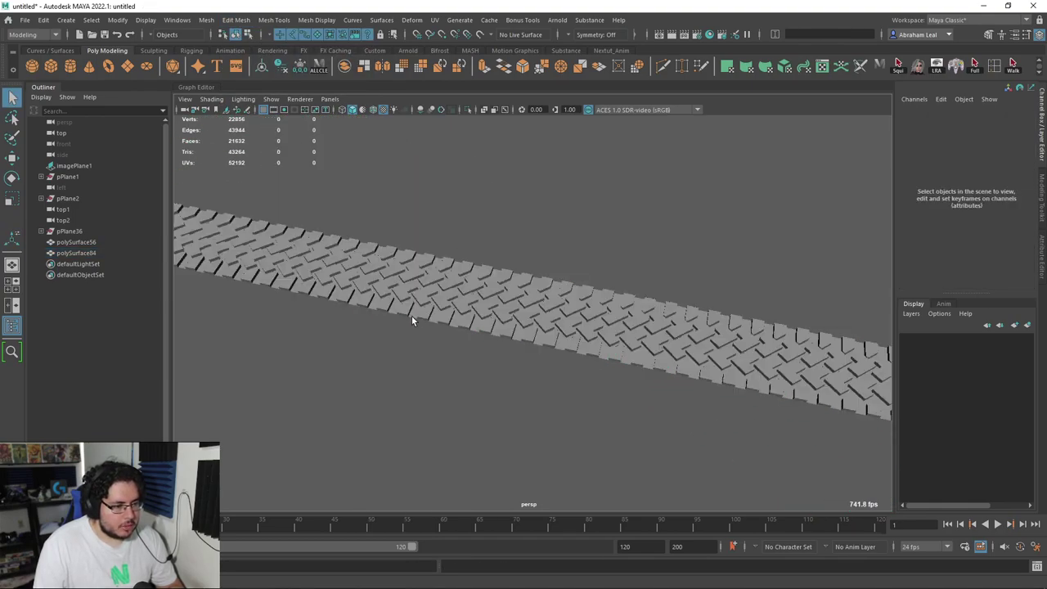
Merge the vertices of the flat base mesh.
left_click(411, 316)
left_click(232, 21)
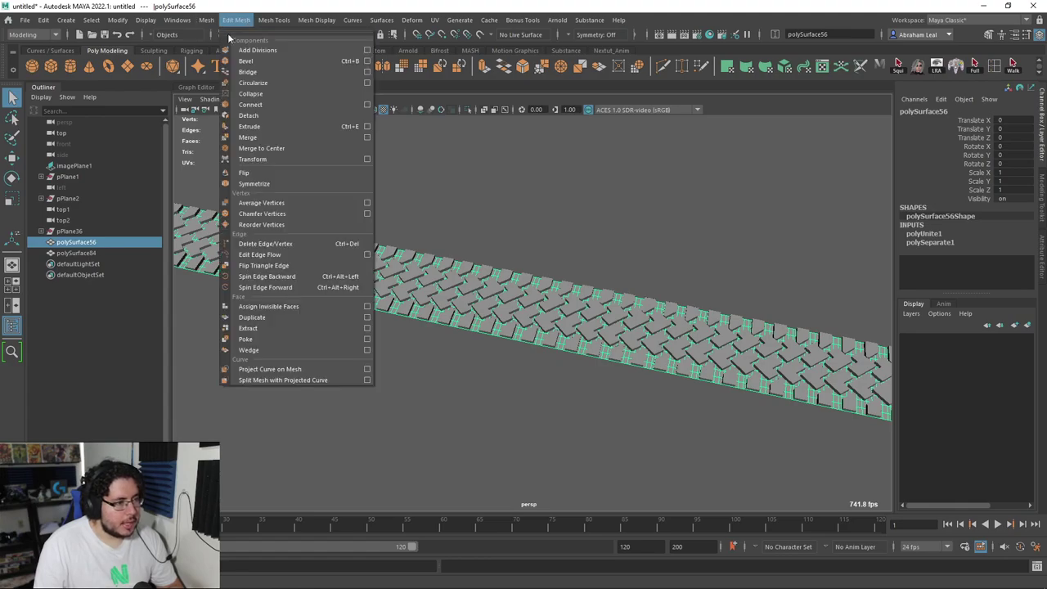
left_click(270, 140)
left_click(418, 188)
key("q")
left_click(463, 269)
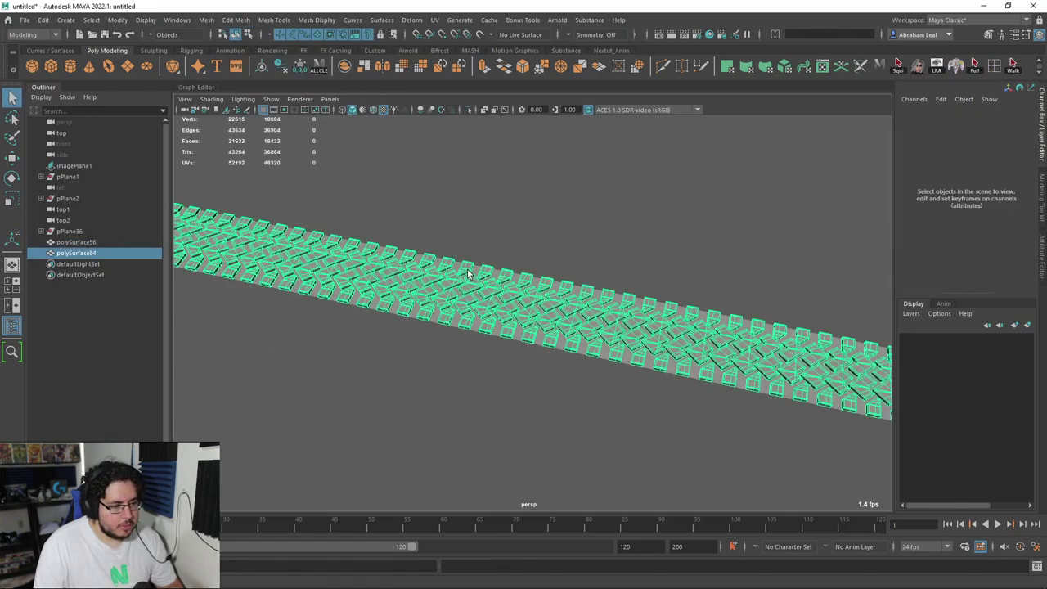
Try a bend deformer with 180 curvature on the base and tread block meshes together.
middle_click_drag(499, 281, 511, 268, "alt")
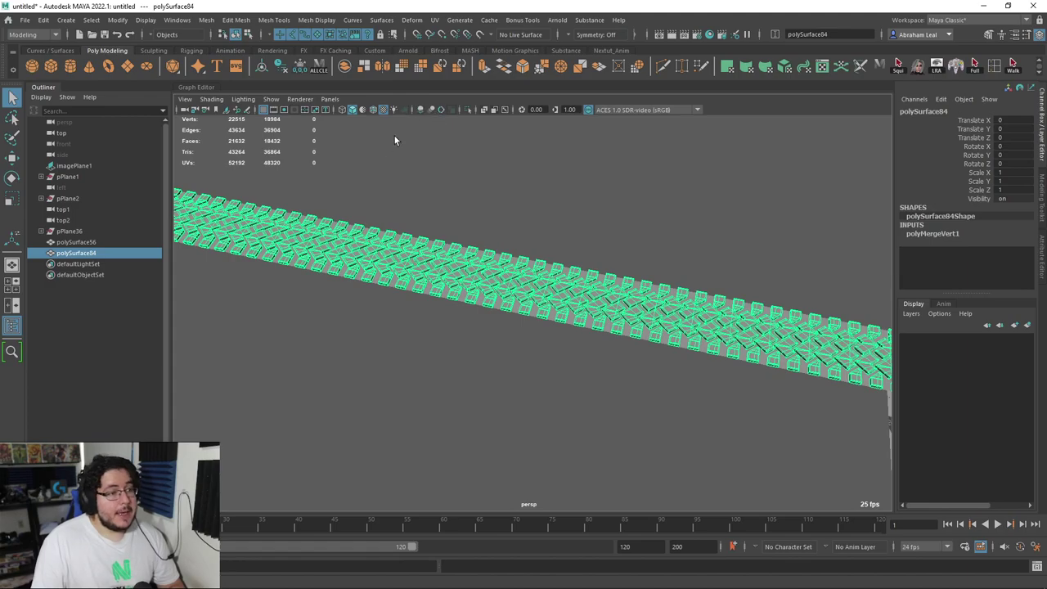
right_click_drag(520, 278, 552, 216, "alt")
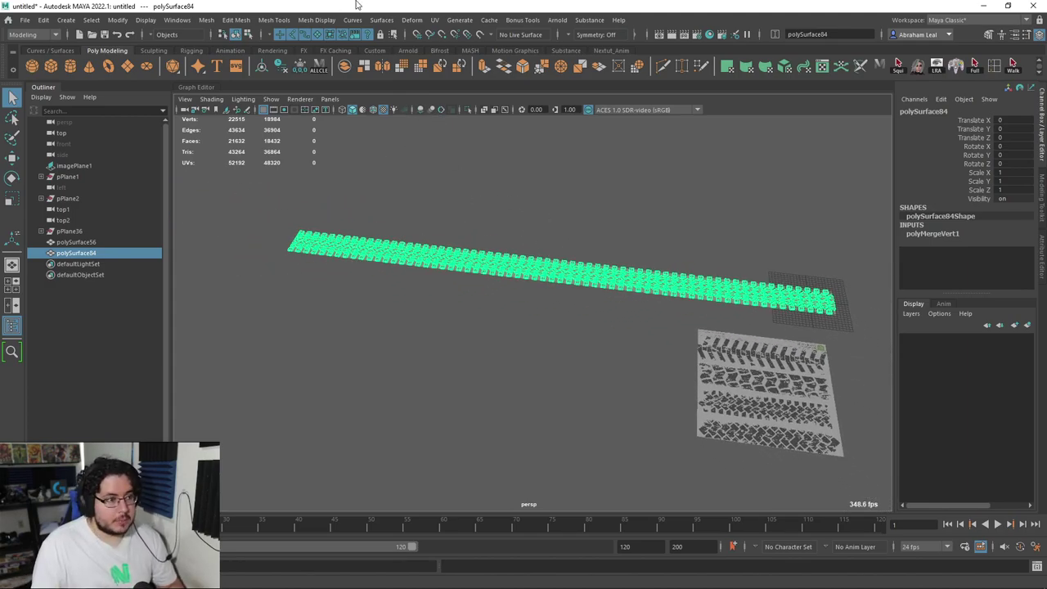
right_click_drag(470, 187, 511, 201, "alt")
left_click_drag(511, 200, 488, 232, "alt")
middle_click_drag(488, 232, 432, 265, "alt")
left_click_drag(431, 268, 625, 280, "alt")
left_click_drag(514, 183, 489, 183, "alt")
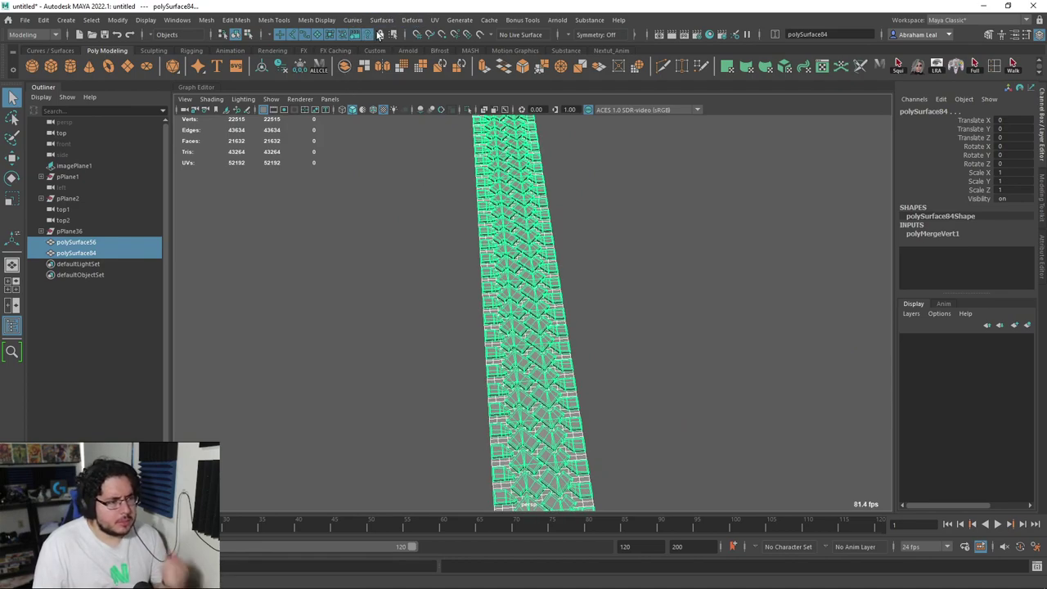
left_click(411, 20)
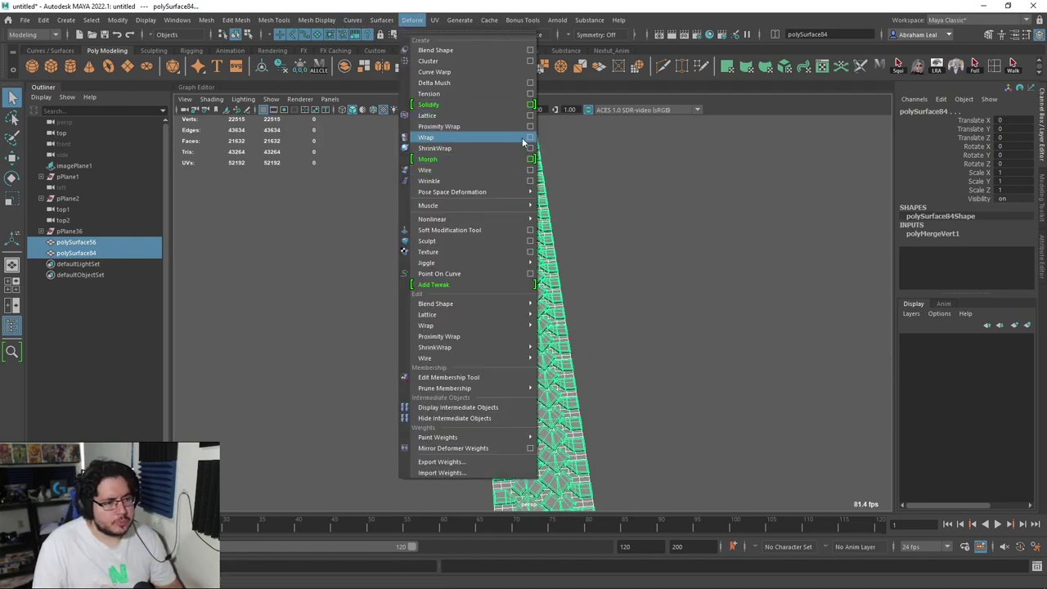
mouse_move(515, 219)
left_click(567, 217)
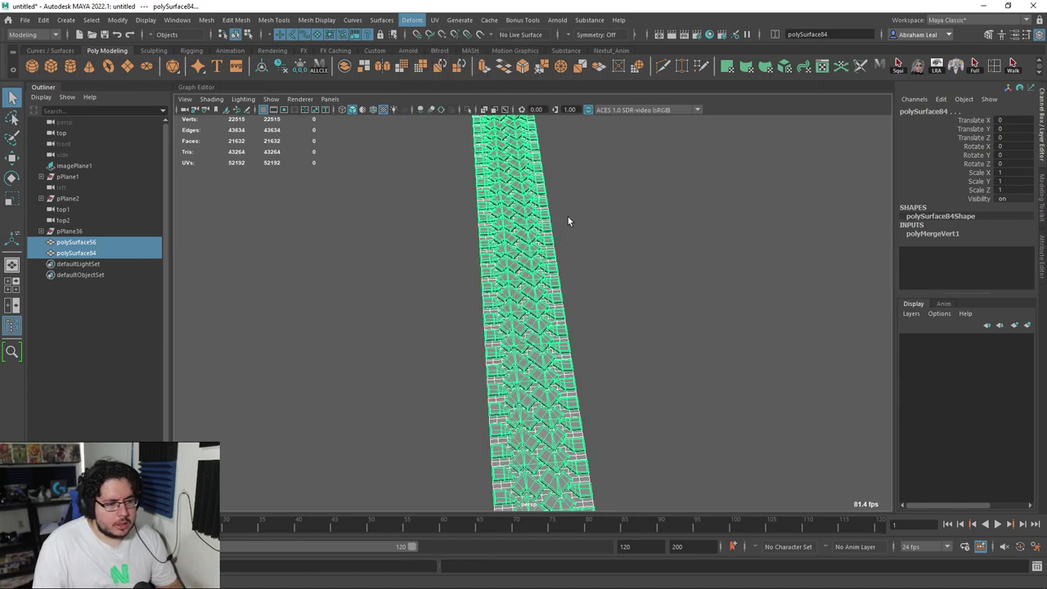
left_click_drag(662, 245, 648, 198, "alt")
right_click_drag(558, 200, 568, 196)
left_click_drag(598, 245, 399, 220)
Undo the bend deformer and its adjustments, restoring the selection of both flat meshes.
key("ctrl+z")
key("ctrl+z")
key("ctrl+z")
key("ctrl+z")
key("ctrl+z")
key("ctrl+z")
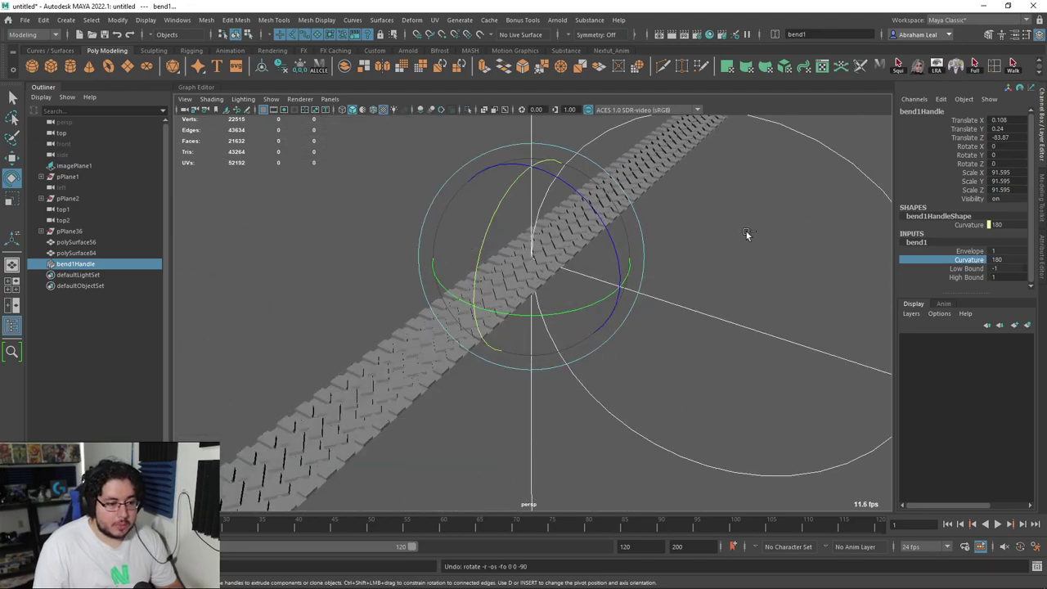
left_click(778, 307)
left_click_drag(777, 307, 708, 309, "alt")
key("ctrl+z")
key("ctrl+z")
key("ctrl+z")
key("ctrl+z")
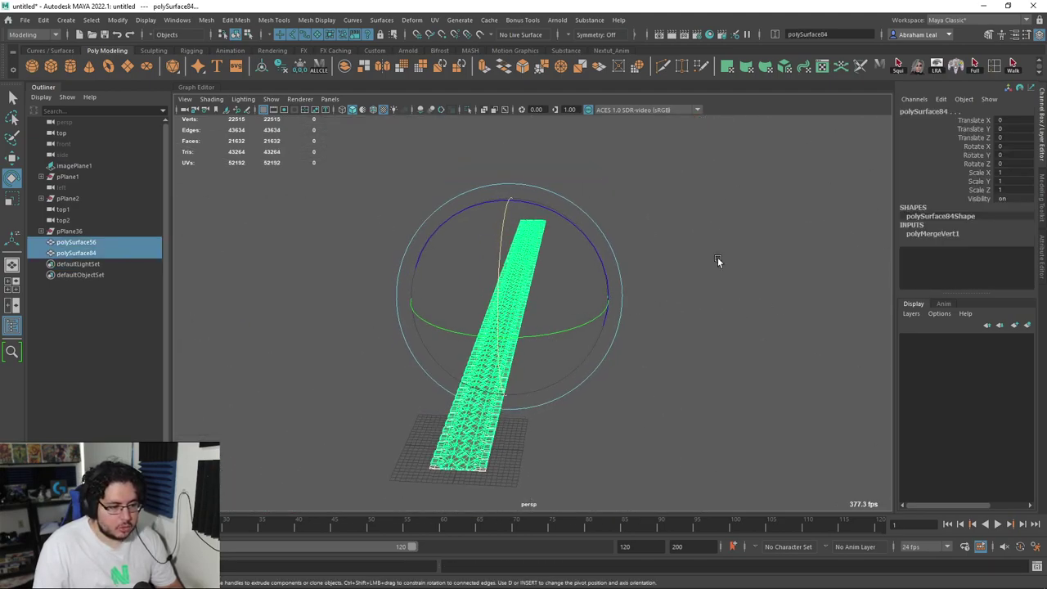
key("ctrl+z")
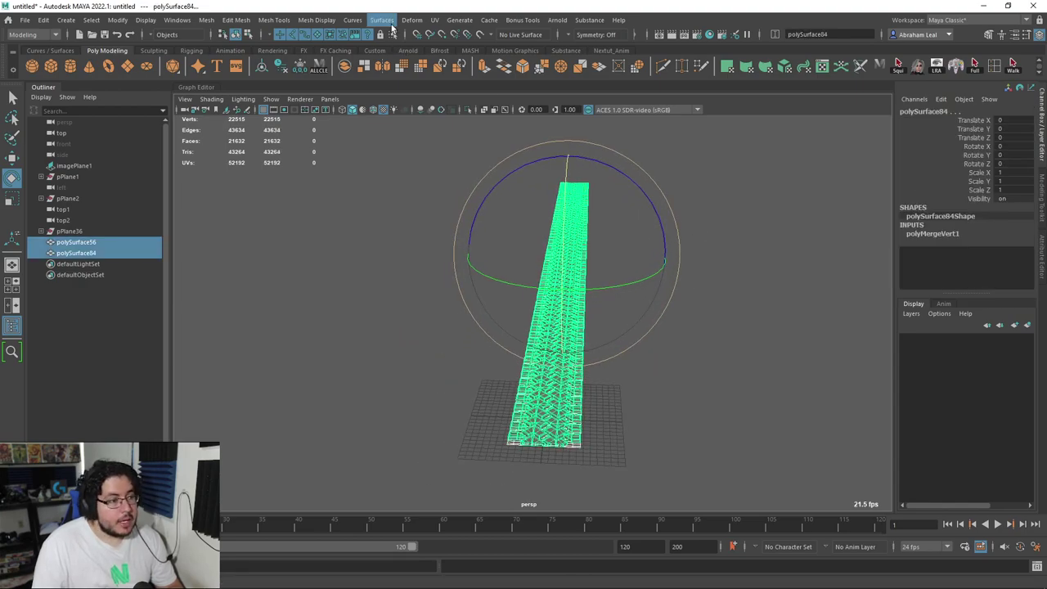
Add a new bend deformer to both meshes and rotate its handle -90 degrees in Z.
left_click(412, 20)
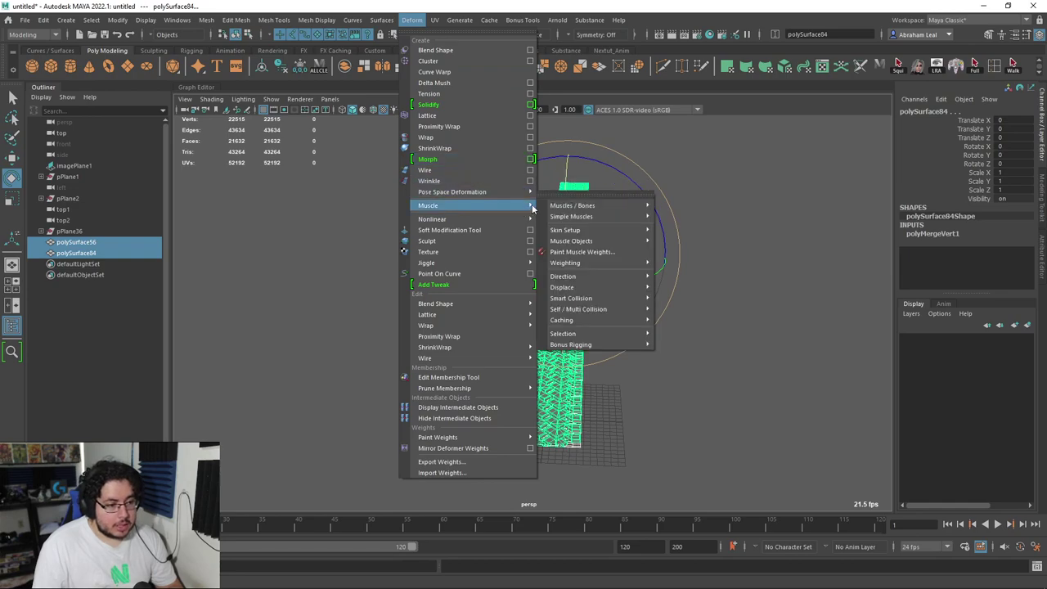
left_click(564, 217)
left_click_drag(621, 241, 759, 266, "alt")
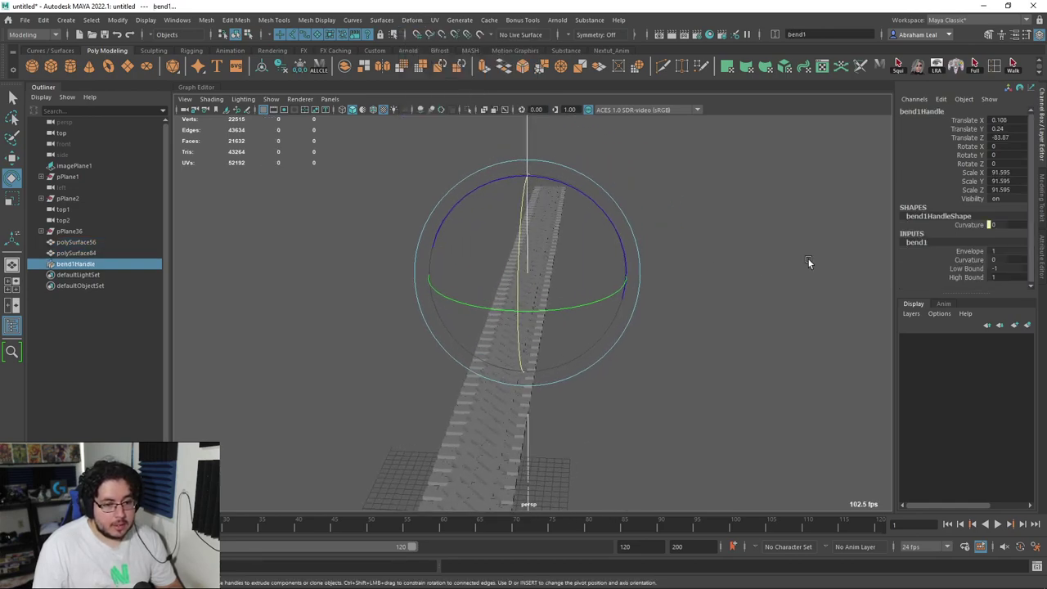
left_click(959, 260)
key("e")
left_click_drag(582, 204, 867, 243)
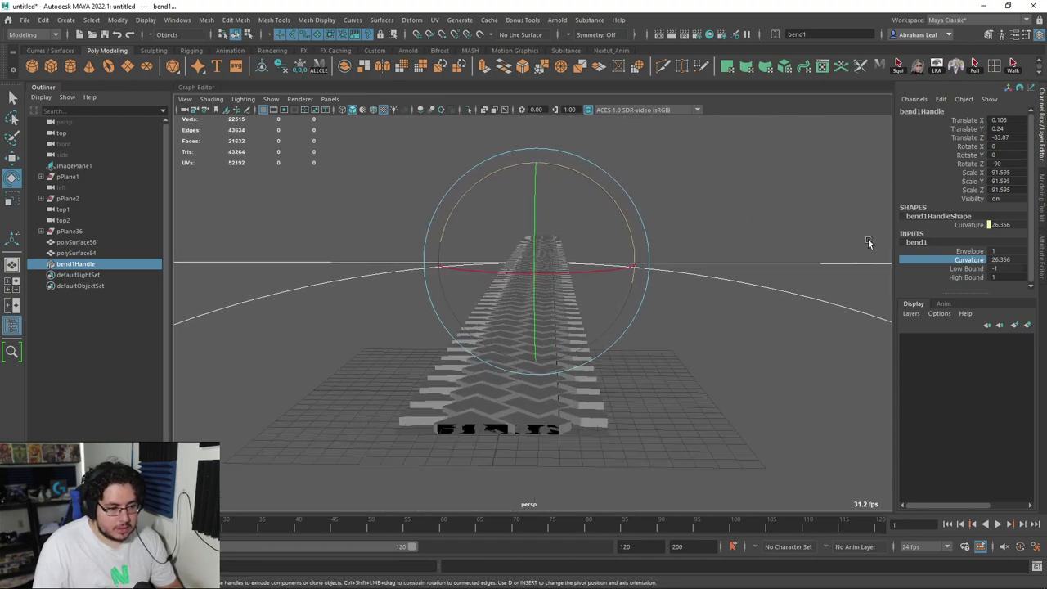
Set the bend deformer's curvature to 180 and its high bound to 10.
left_click(970, 260)
middle_click_drag(701, 269, 841, 259)
middle_click_drag(682, 332, 702, 274, "alt")
left_click_drag(702, 274, 619, 260, "alt")
middle_click_drag(718, 275, 941, 301)
middle_click_drag(654, 286, 705, 278)
left_click_drag(707, 279, 713, 293, "alt")
scroll(728, 330, "up", 2)
mouse_move(728, 332)
middle_mouse_down("alt")
mouse_move(703, 332)
mouse_move(728, 323)
middle_mouse_up("alt")
scroll(721, 317, "up", 3)
scroll(729, 292, "down", 4)
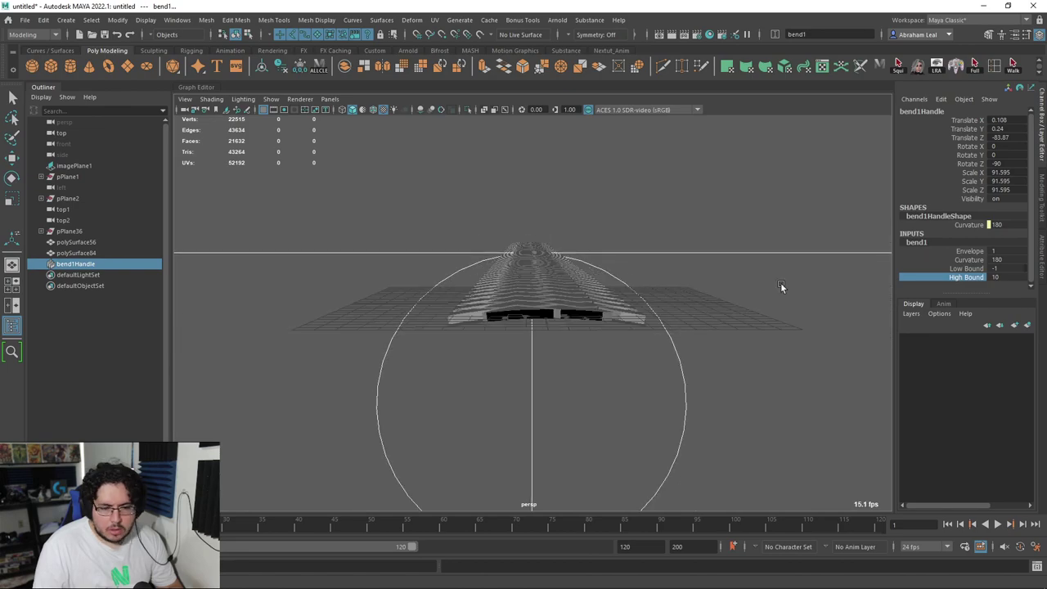
Scale the bend handle to about 51.309 in X and 34.038 in Y to arch the strip across its width.
left_click_drag(731, 262, 561, 318, "alt")
key("t")
left_click_drag(533, 373, 545, 324)
left_click_drag(551, 282, 572, 324, "alt")
right_click_drag(573, 325, 645, 313, "alt")
left_click_drag(645, 313, 599, 236, "alt")
right_click_drag(599, 245, 628, 292, "alt")
left_click_drag(628, 291, 628, 312, "alt")
left_click_drag(635, 263, 536, 356)
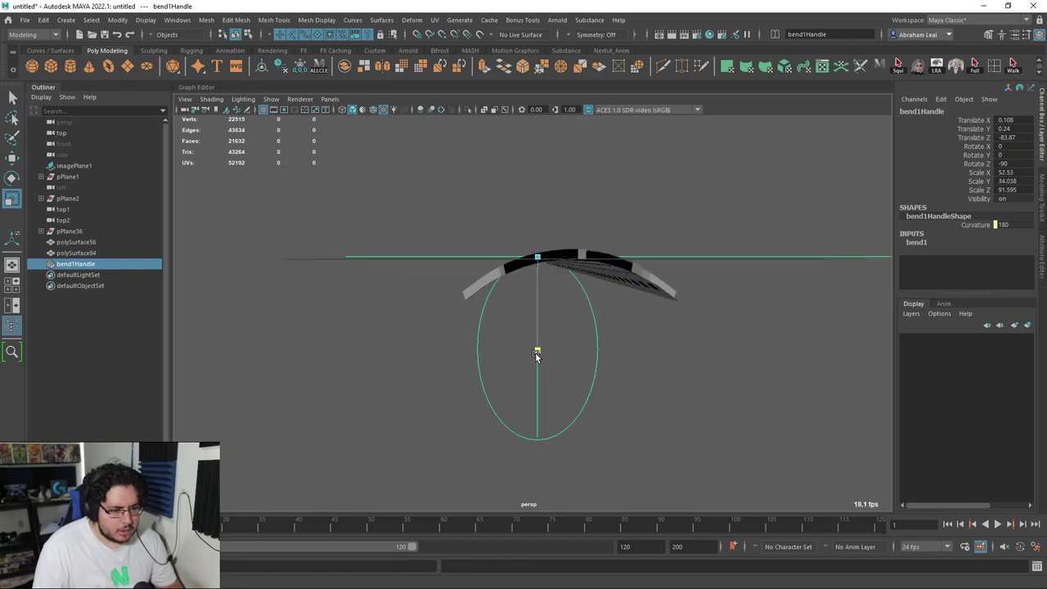
Reduce the bend deformer's curvature to about 155.248.
left_click(917, 243)
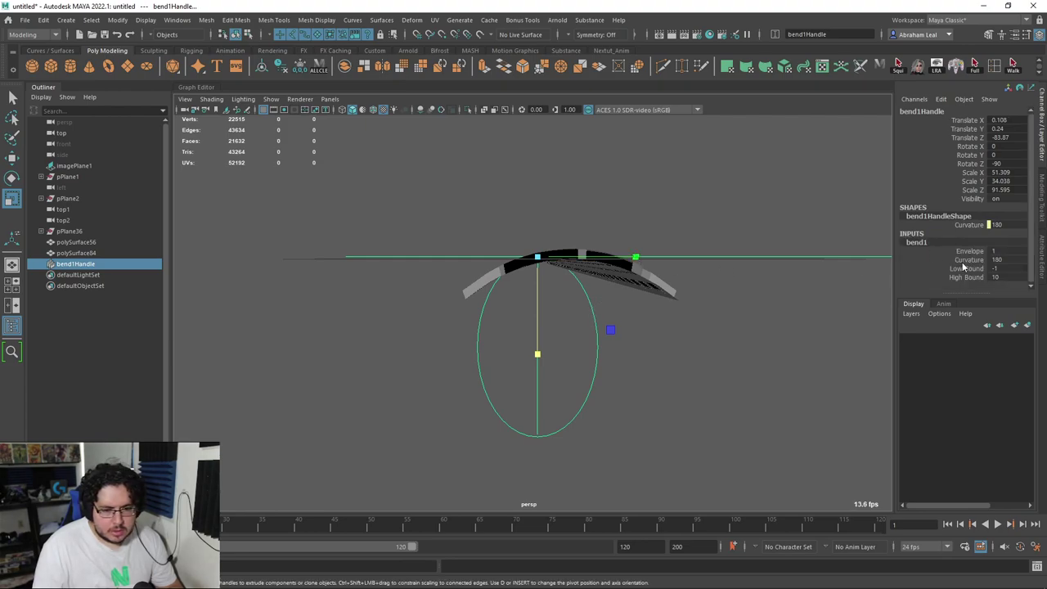
left_click(968, 260)
middle_click_drag(839, 278, 659, 302)
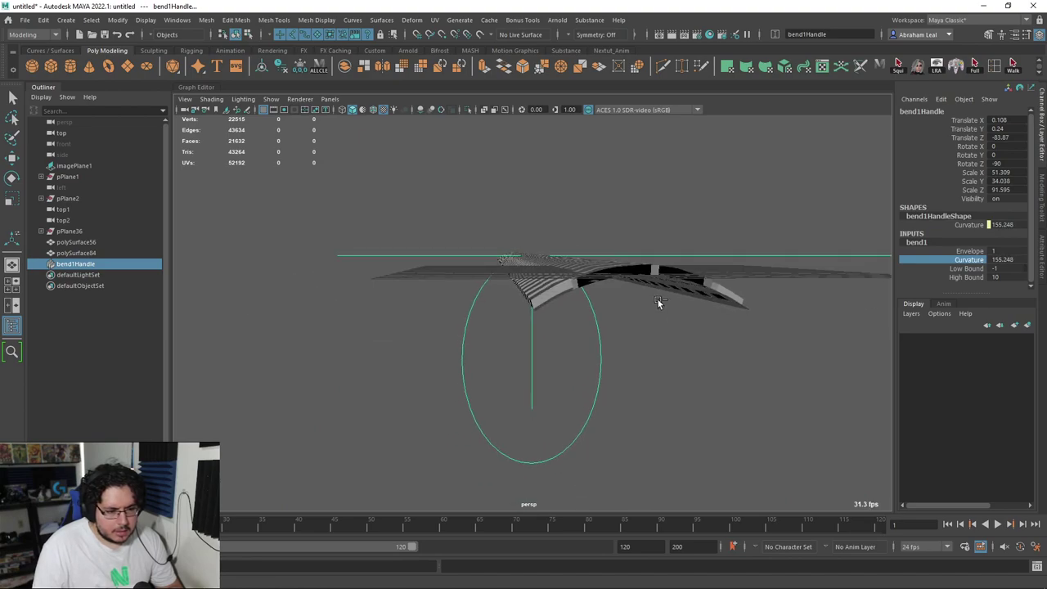
Select the arched base and tread block meshes and delete their history to bake in the bend.
left_click_drag(594, 319, 511, 295, "alt")
left_click_drag(541, 265, 691, 269, "alt")
left_click(572, 311)
left_click_drag(695, 361, 532, 270, "alt")
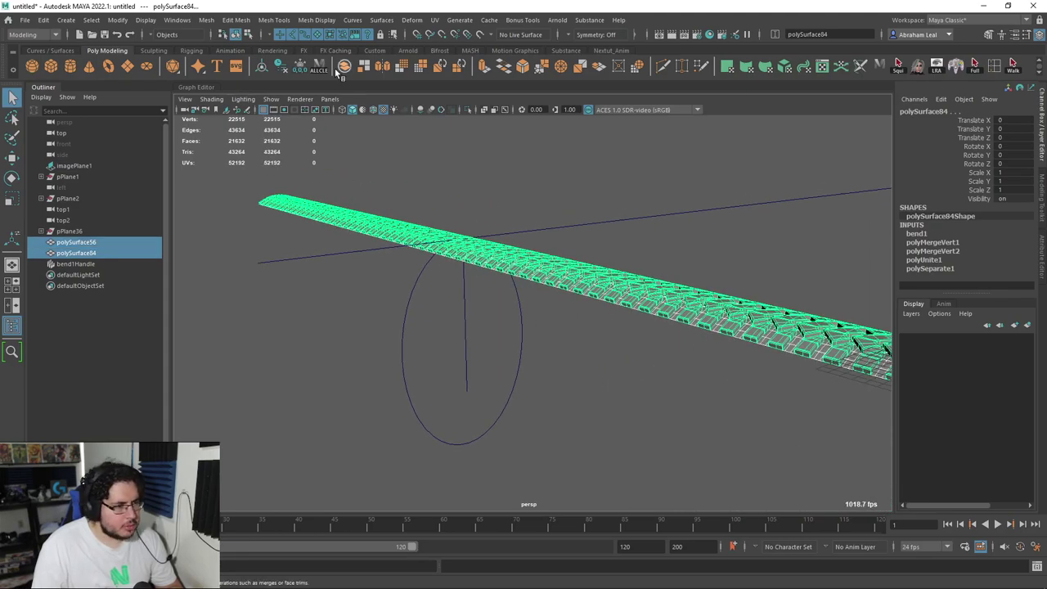
left_click(297, 68)
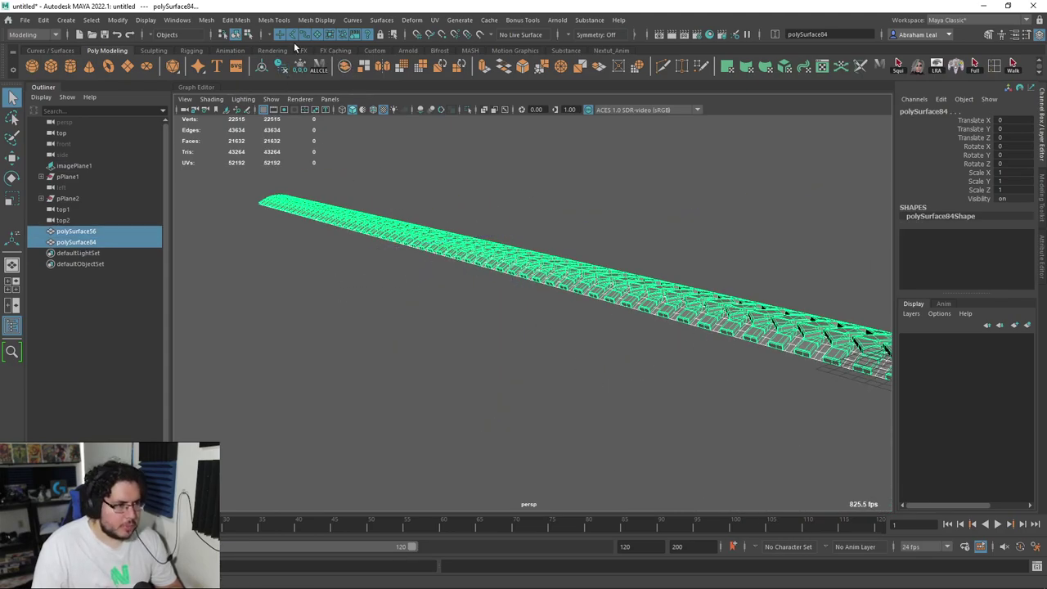
Add a new bend deformer to the selected base and tread block meshes.
left_click(319, 21)
mouse_move(277, 22)
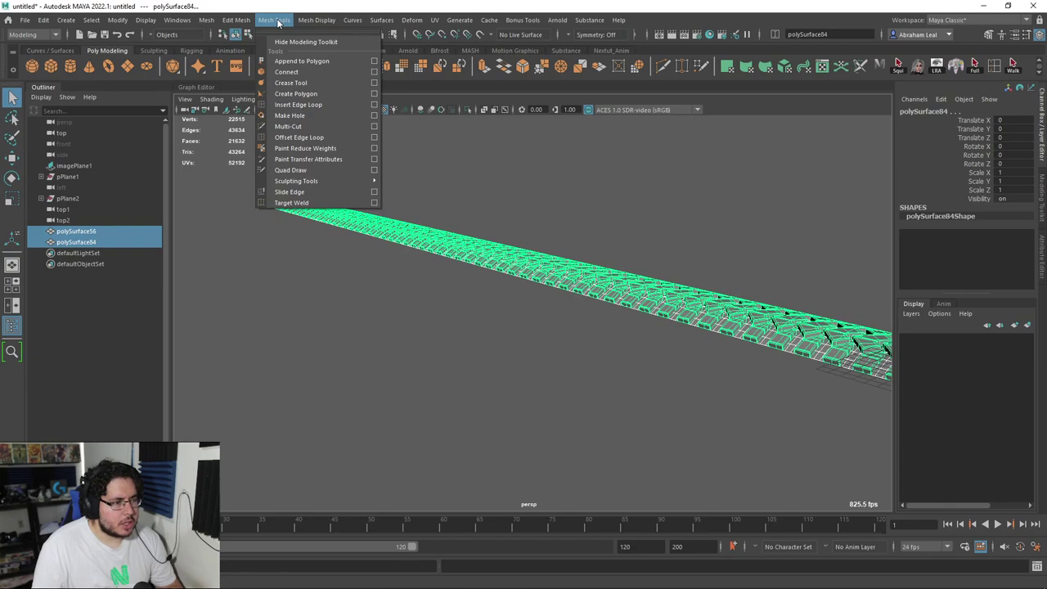
mouse_move(321, 22)
left_click(411, 21)
mouse_move(511, 219)
left_click(576, 221)
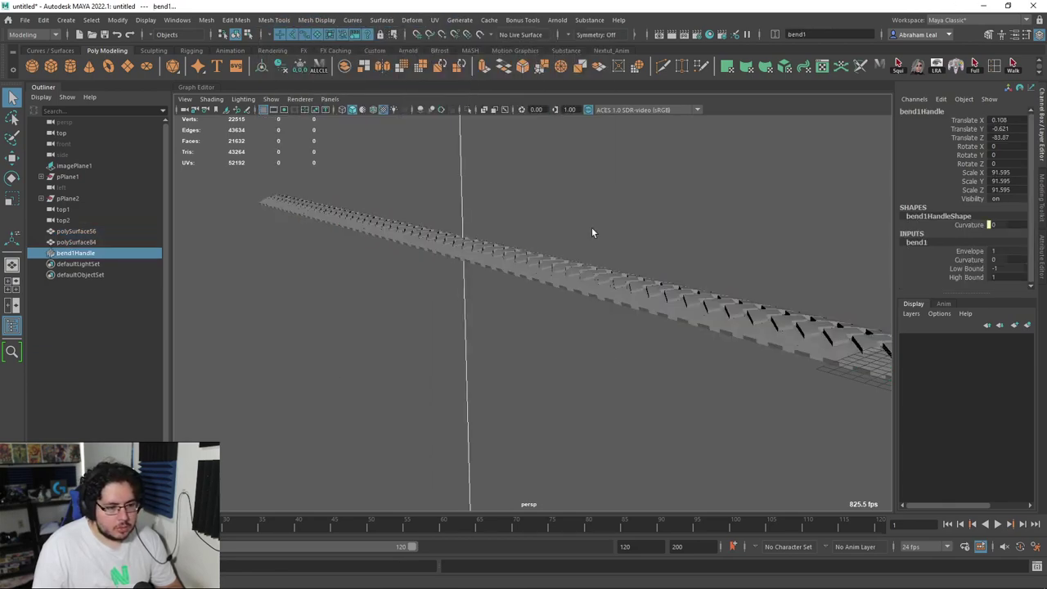
Set the bend curvature to 180 and rotate the handle to 90 in X and -90 in Z, curling the strip into a ring.
key("e")
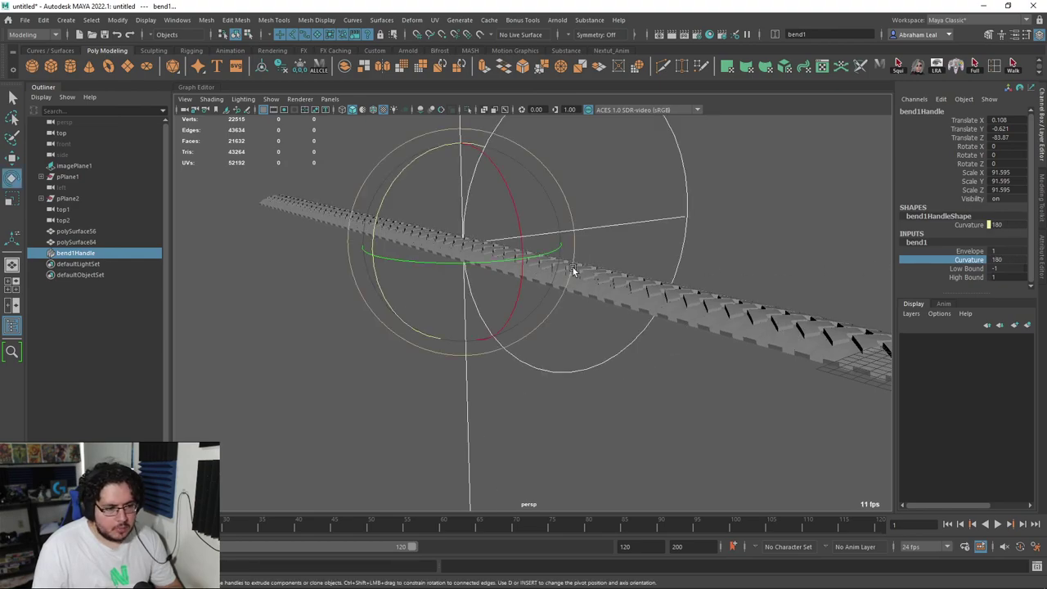
left_click_drag(511, 262, 427, 273)
middle_click_drag(515, 327, 509, 205, "alt")
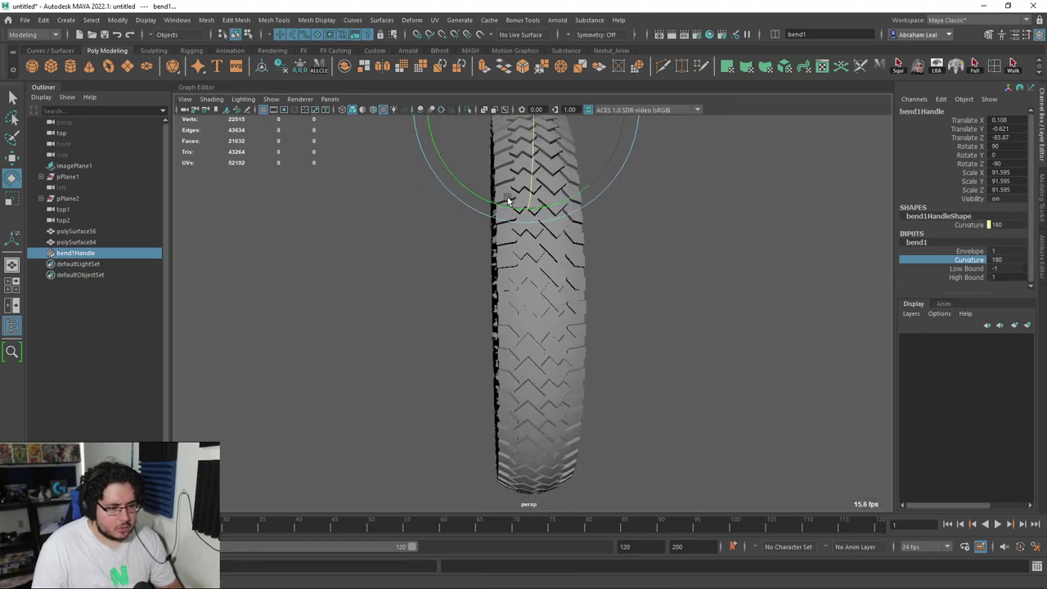
right_click_drag(509, 206, 573, 207, "alt")
scroll(573, 207, "down", 5)
left_click_drag(543, 321, 510, 317, "alt")
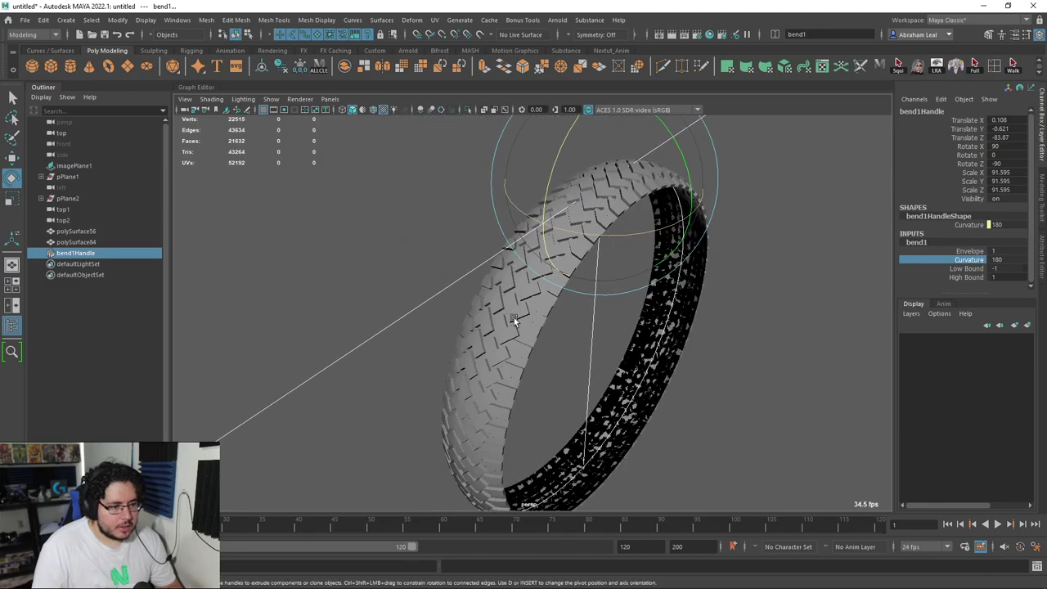
Combine the ring's base and tread block meshes into one object and delete its history.
left_click_drag(536, 373, 507, 247)
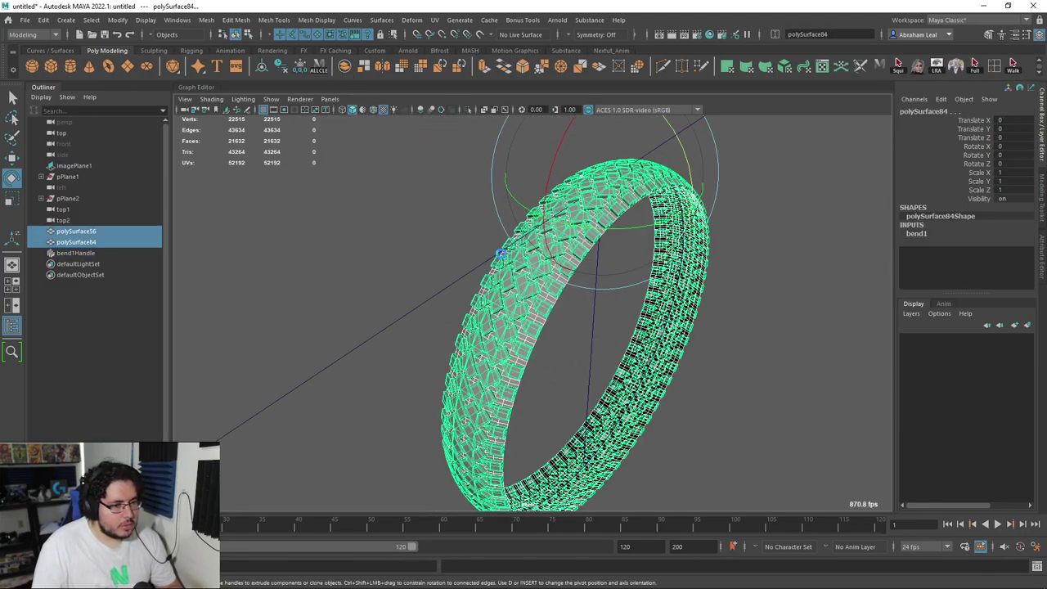
scroll(512, 241, "up", 3)
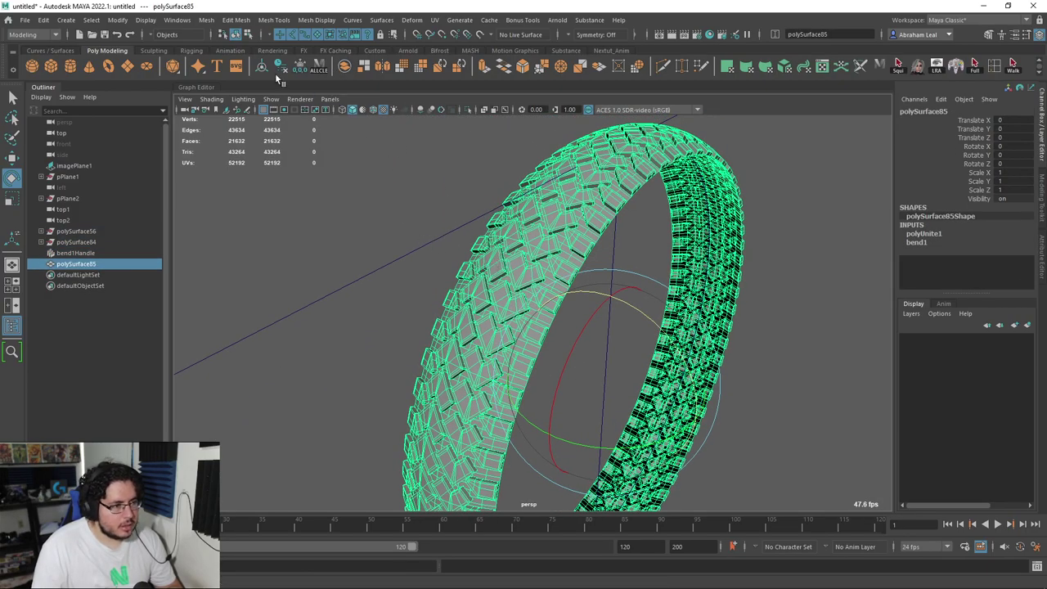
left_click(279, 69)
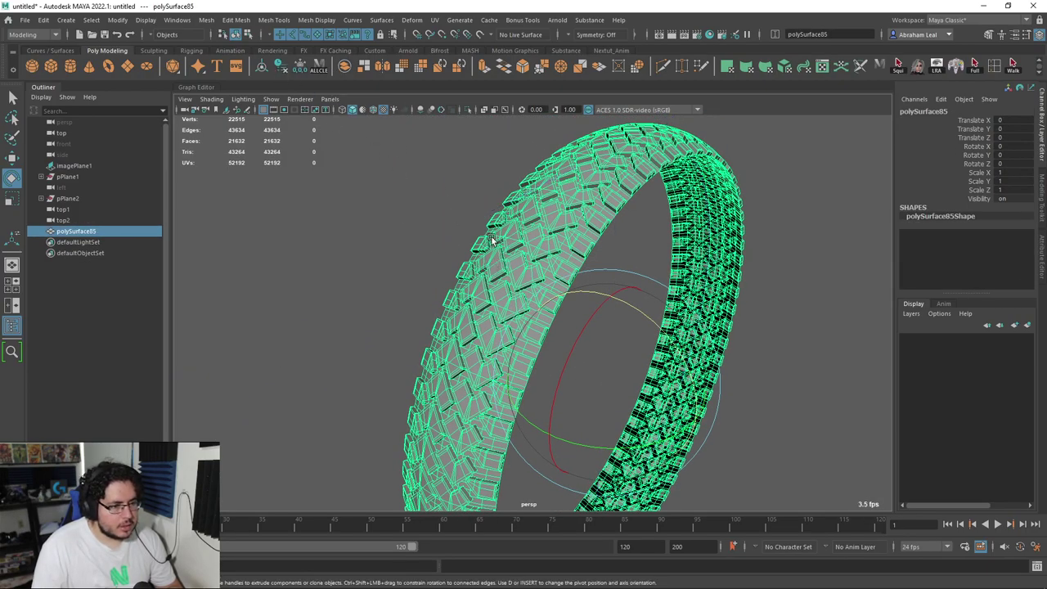
Narrow the combined tyre by scaling it to about 0.609 in X.
left_click_drag(474, 270, 421, 274, "alt")
left_click(422, 270)
left_click(564, 280)
left_click_drag(540, 310, 571, 343, "alt")
key("r")
mouse_move(589, 393)
left_mouse_down("alt")
mouse_move(565, 376)
mouse_move(585, 399)
left_mouse_up("alt")
scroll(565, 376, "down", 4)
scroll(597, 368, "up", 3)
left_click_drag(661, 327, 653, 326)
left_click(737, 284)
left_click_drag(728, 283, 465, 364, "alt")
Select all faces of the tyre's base shell and isolate them in the view.
scroll(465, 364, "up", 3)
left_click(473, 343)
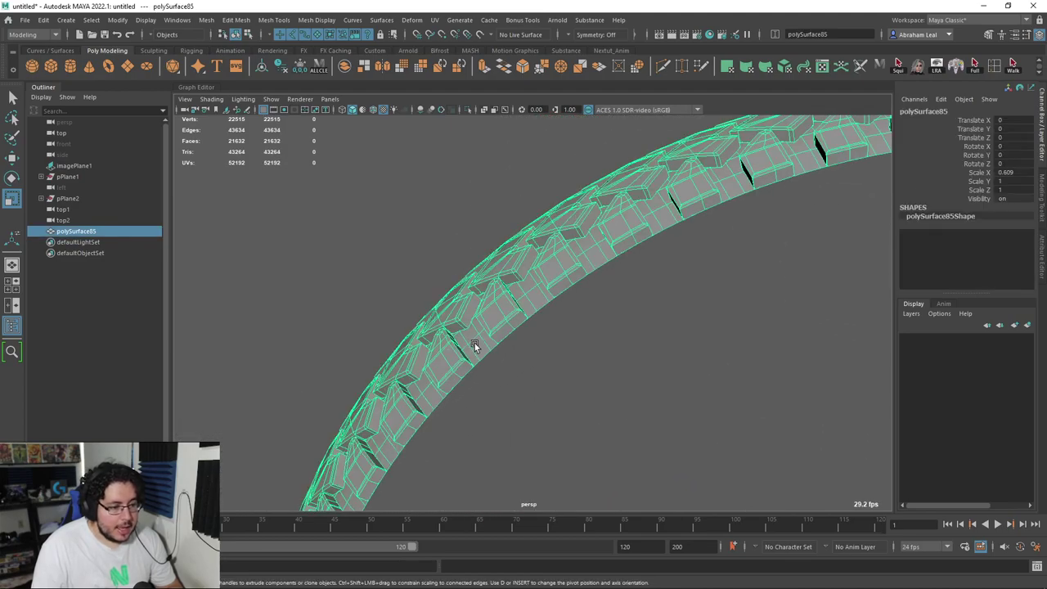
right_click_drag(473, 343, 467, 303)
left_click(476, 344)
double_click(477, 345)
left_click_drag(524, 367, 668, 349, "alt")
left_click(469, 111)
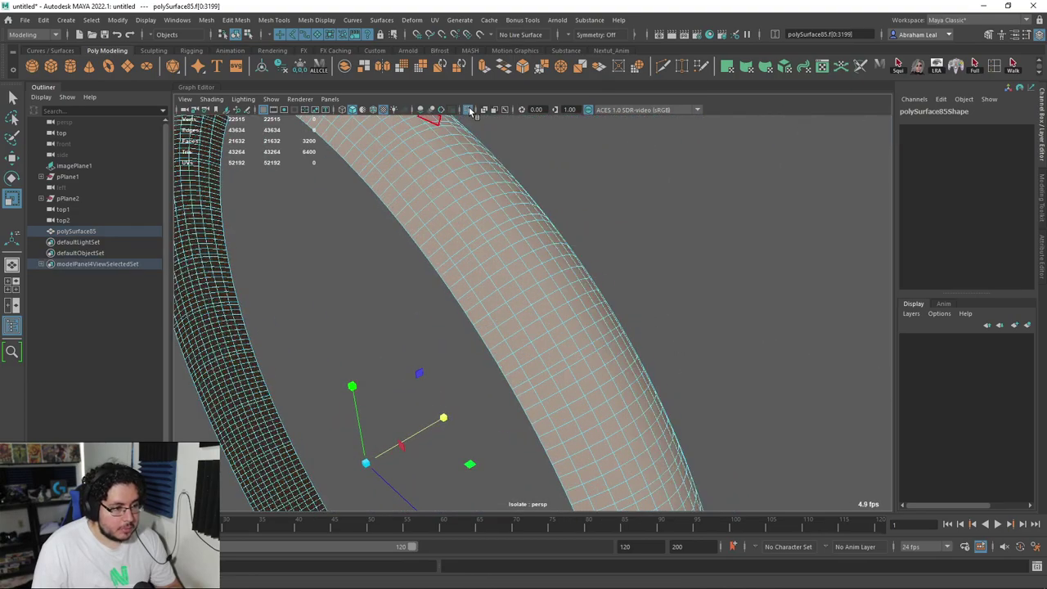
scroll(509, 275, "down", 3)
scroll(601, 255, "up", 3)
left_click_drag(509, 276, 502, 239, "alt")
Select edge loops along both sides of the isolated base shell and delete them.
left_click(687, 185)
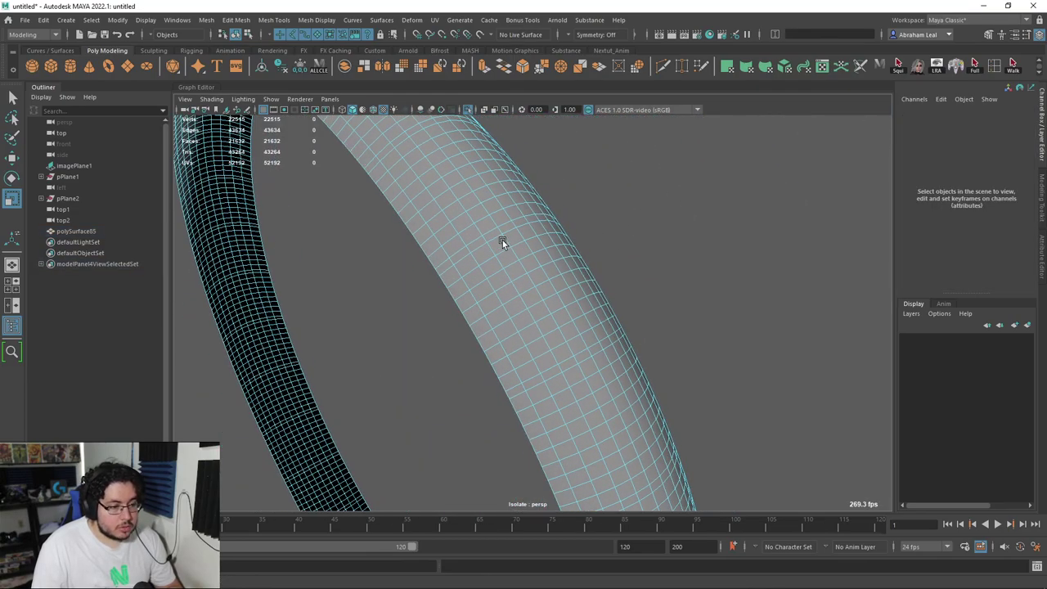
double_click(438, 238)
left_click_drag(437, 238, 643, 232, "alt")
double_click(462, 217, "shift")
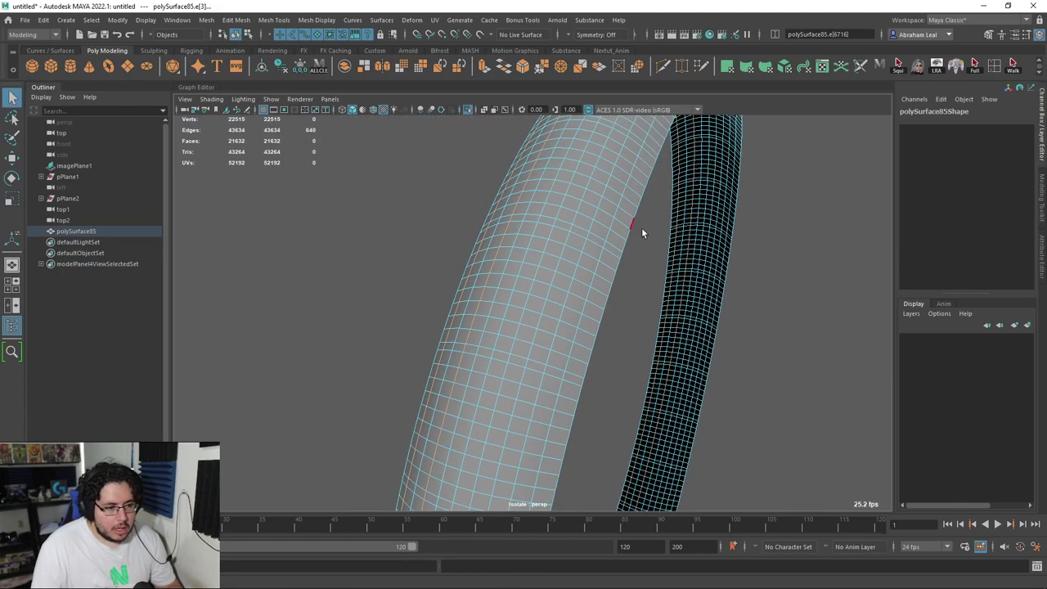
double_click(580, 205, "shift")
left_click_drag(581, 204, 525, 210, "alt")
key("Delete")
Return to object mode and merge the tyre mesh's coincident vertices to close the ring's seam.
right_click_drag(526, 210, 610, 180)
left_click(492, 244)
left_click_drag(491, 244, 646, 263, "alt")
left_click(477, 265)
double_click(466, 254)
left_click_drag(675, 300, 560, 342, "alt")
right_click_drag(560, 342, 621, 276)
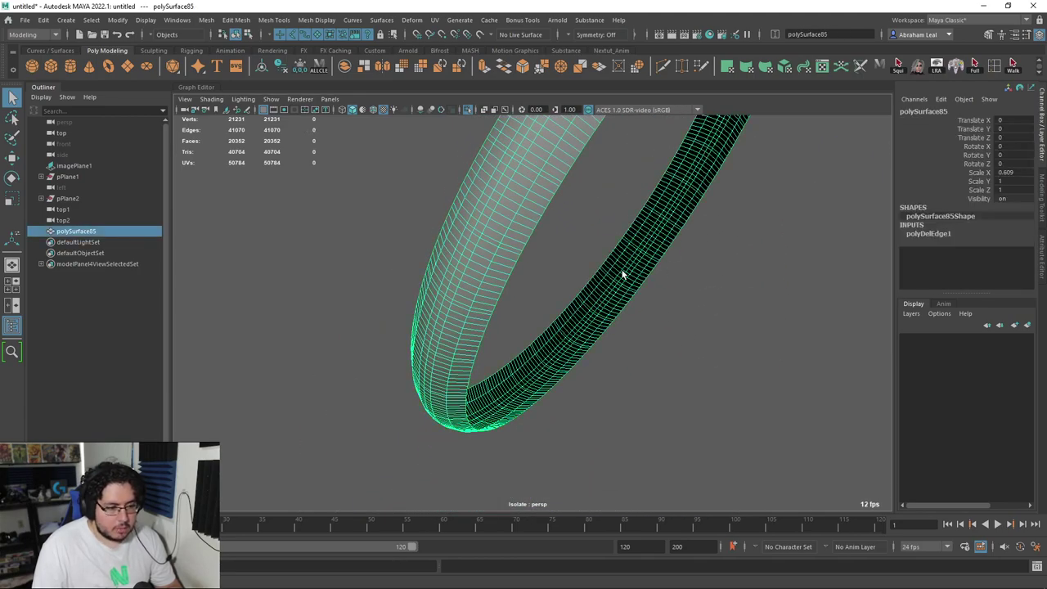
left_click_drag(630, 274, 526, 210, "alt")
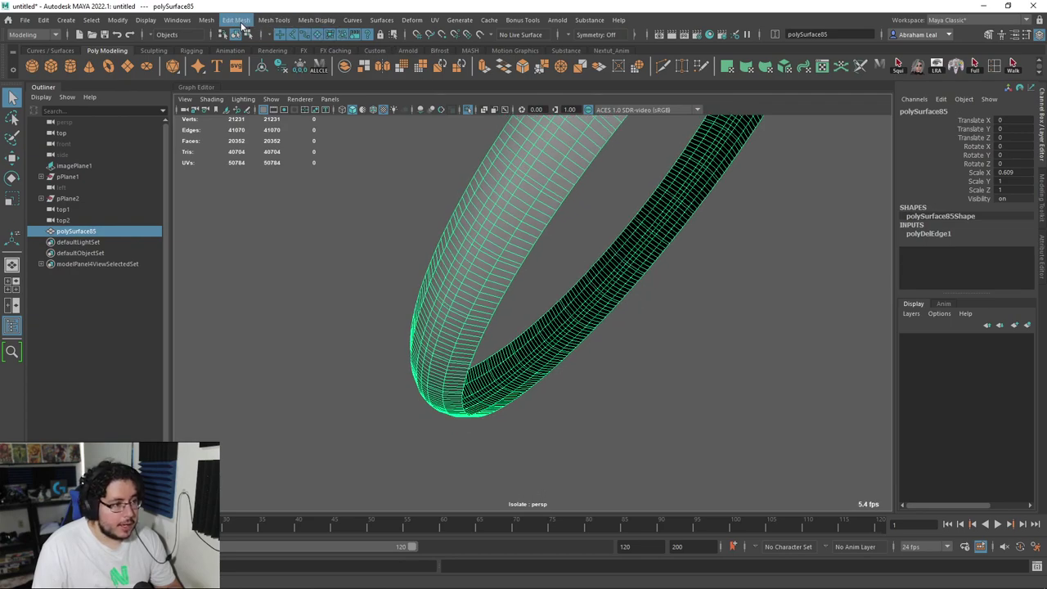
left_click(237, 20)
left_click(264, 148)
Extrude both open border edge loops of the base shell with a local Z translation of about -1.765.
right_click_drag(479, 225, 532, 190)
double_click(569, 196)
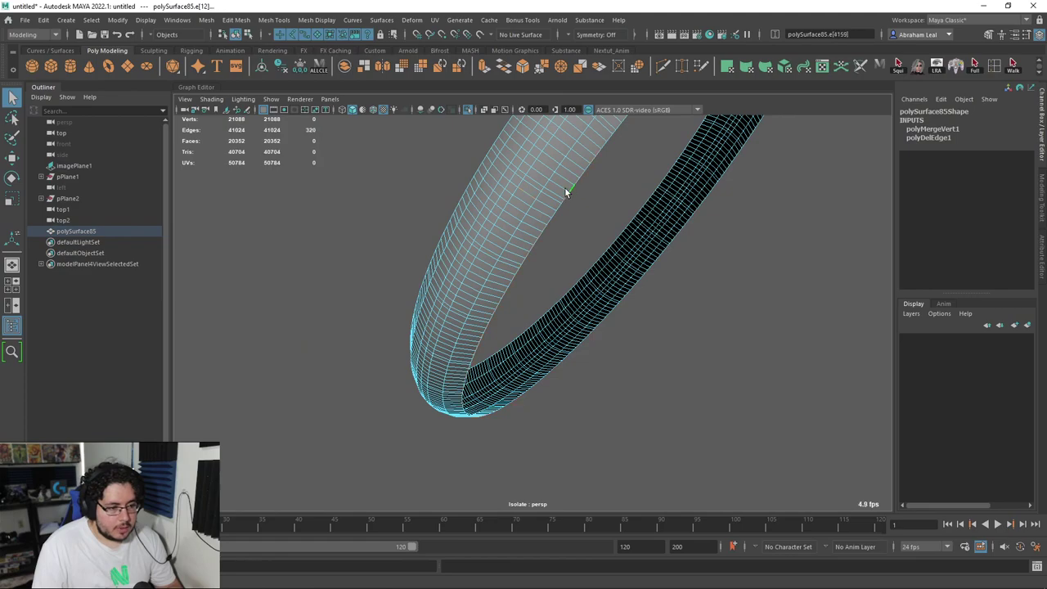
key("f")
left_click(458, 178, "shift")
double_click(457, 178, "shift")
middle_click_drag(485, 184, 536, 286, "alt")
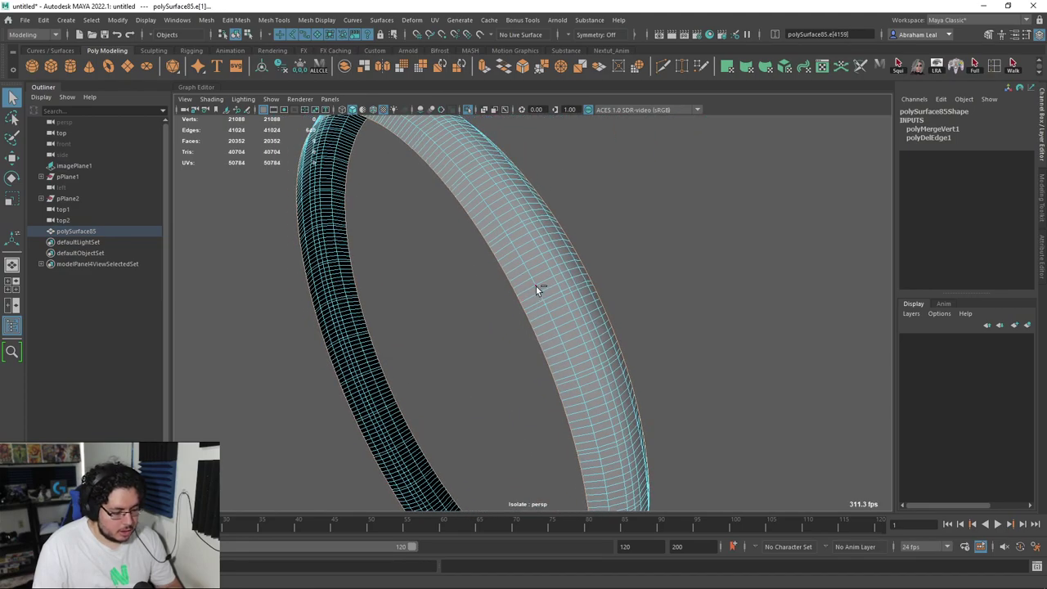
key("ctrl+e")
key("f")
left_click_drag(498, 289, 513, 275, "alt")
left_click_drag(487, 494, 564, 303)
Set the border extrusion's offset to 1.08 and its thickness to 0.99.
middle_click_drag(564, 302, 492, 340, "alt")
left_click_drag(773, 231, 620, 247)
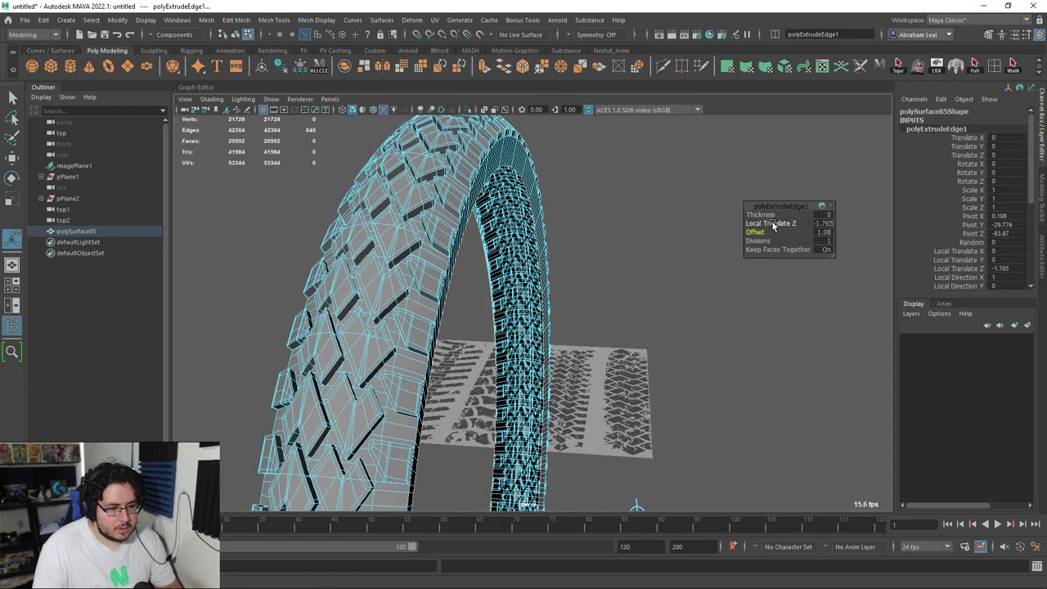
left_click_drag(775, 214, 811, 213)
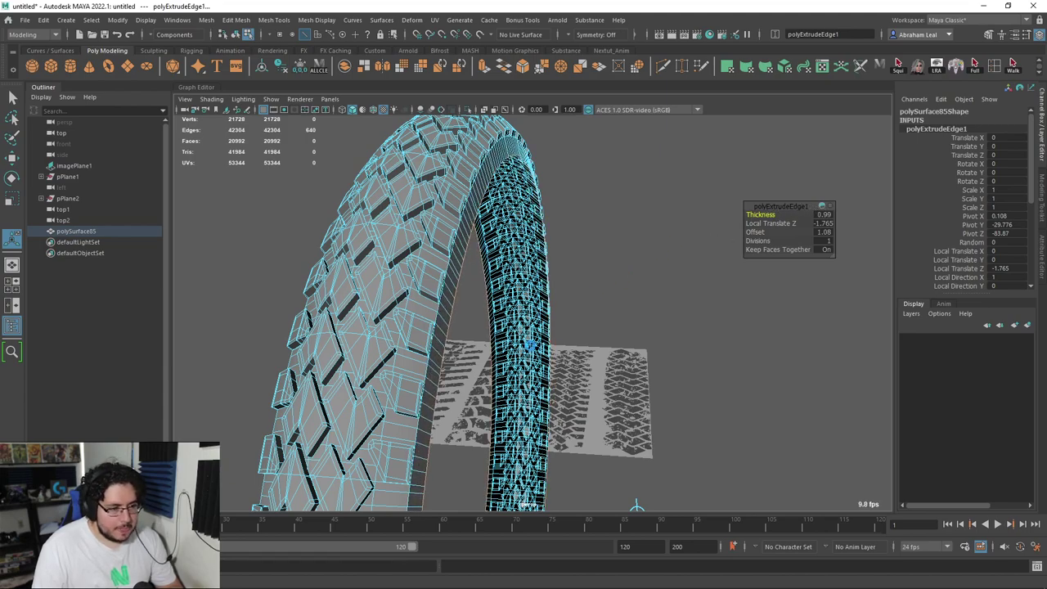
Extrude the border edges again with a local Z translation of about -1.351 and an offset of 1.06.
key("ctrl+e")
scroll(530, 345, "down", 2)
left_click_drag(533, 348, 544, 306, "alt")
left_click_drag(613, 482, 716, 204)
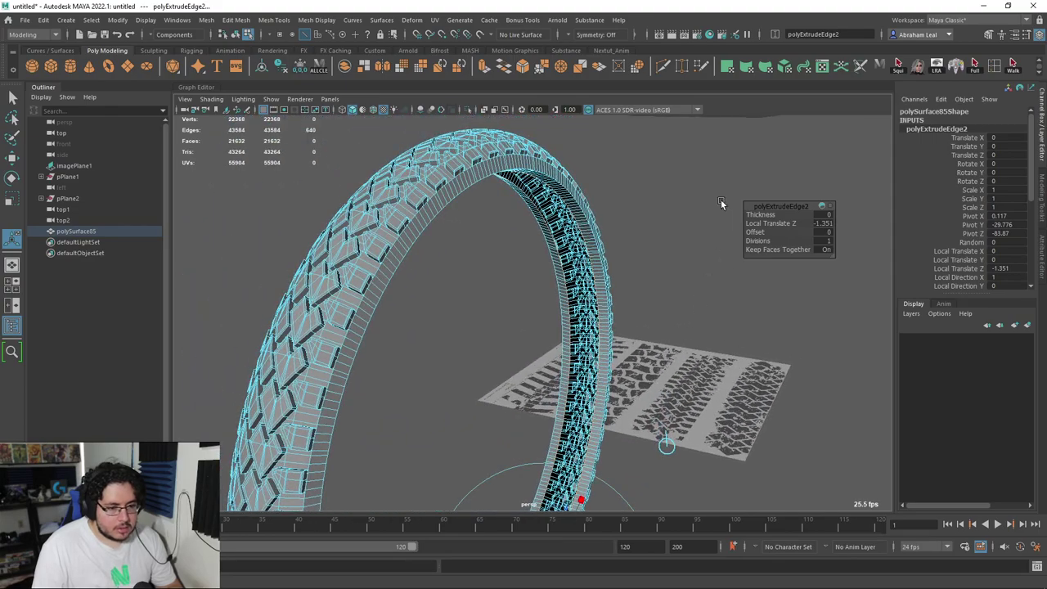
middle_click_drag(561, 396, 567, 391, "alt")
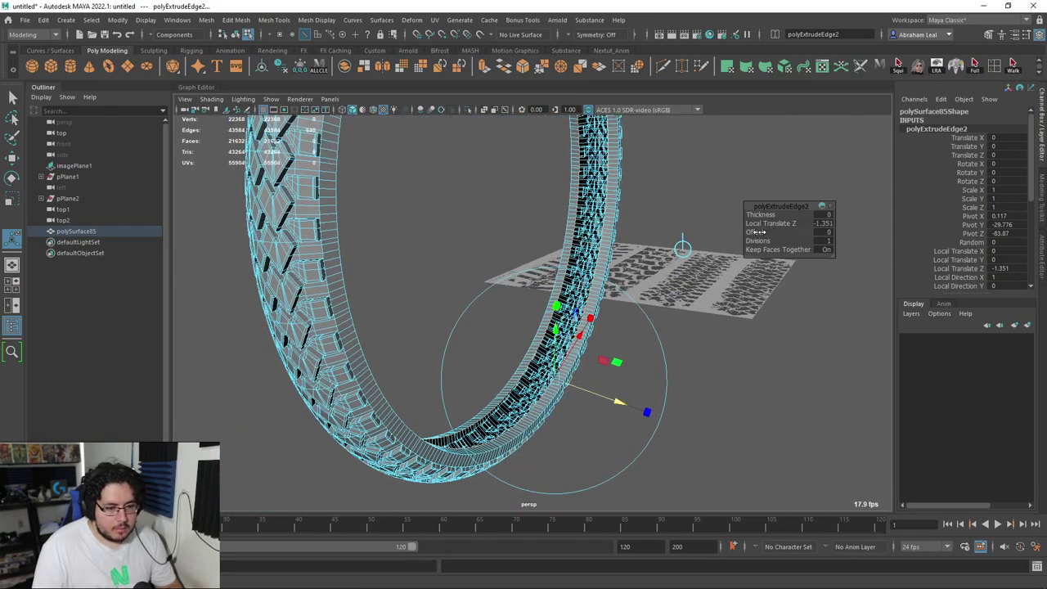
left_click_drag(802, 223, 820, 222)
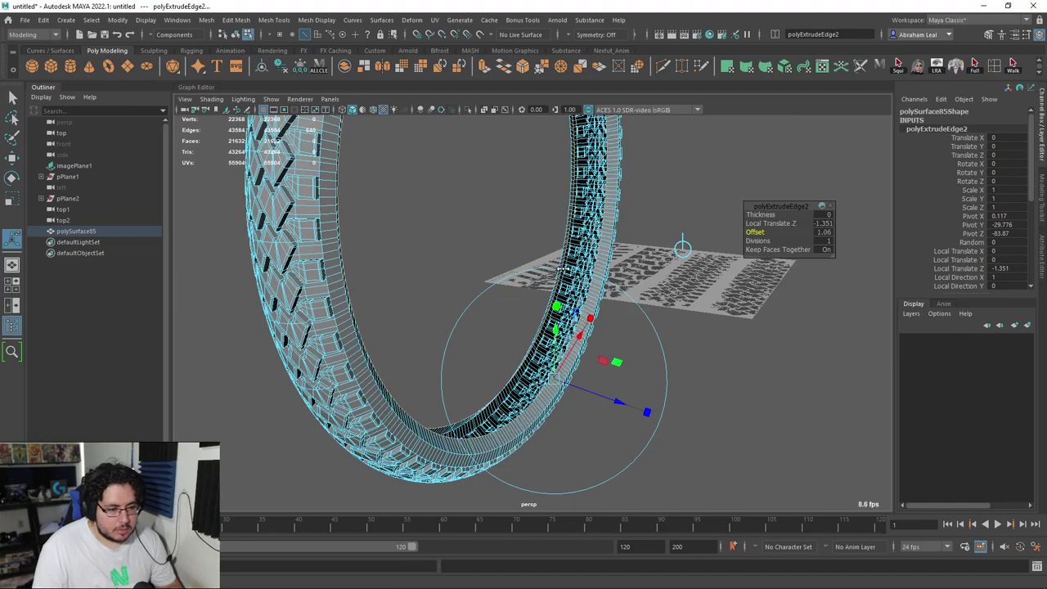
Extrude the sidewalls' inner border edges a third time to form the start of the tyre's inner lip.
left_click_drag(686, 303, 507, 294, "alt")
middle_click_drag(507, 212, 564, 336, "alt")
left_click_drag(564, 336, 418, 490, "alt")
right_click_drag(418, 491, 430, 446, "alt")
middle_click_drag(429, 445, 466, 338, "alt")
key("ctrl+e")
left_click_drag(542, 338, 514, 371, "alt")
middle_click_drag(515, 371, 496, 193, "alt")
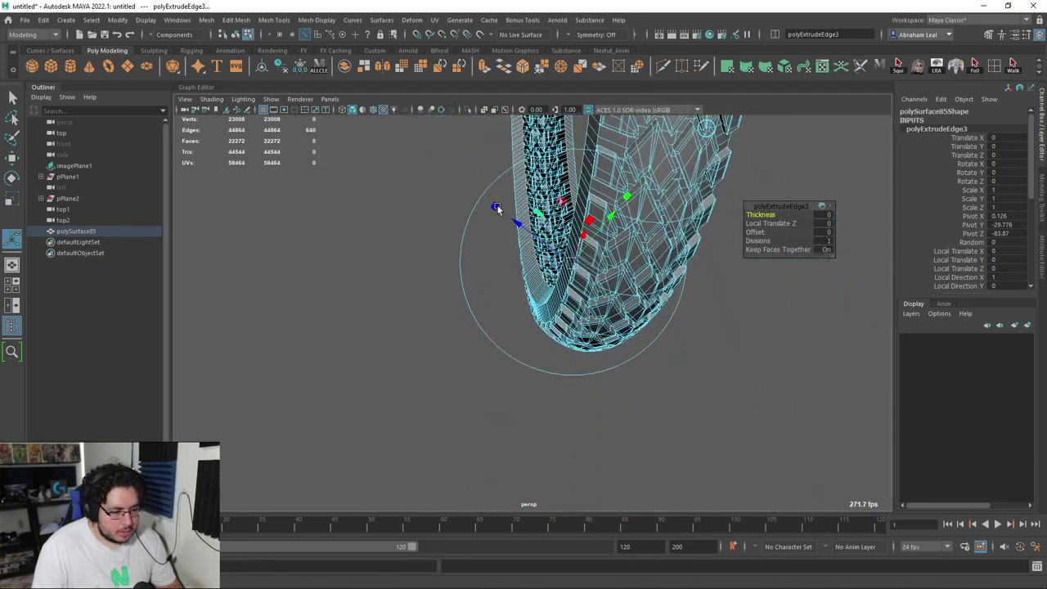
right_click_drag(496, 193, 500, 324, "alt")
left_click_drag(499, 324, 572, 312, "alt")
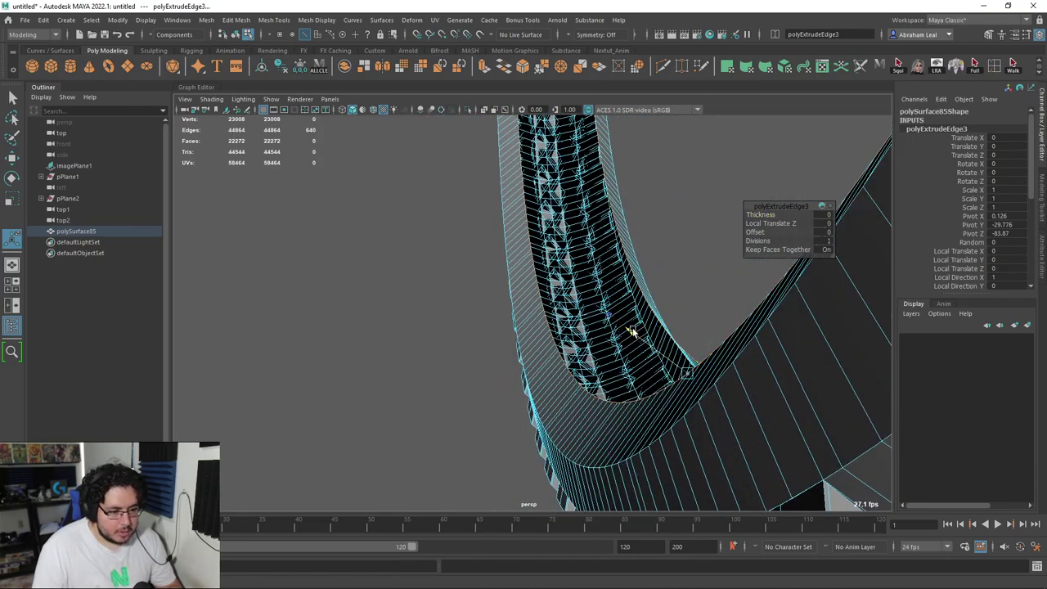
left_click_drag(644, 335, 657, 339)
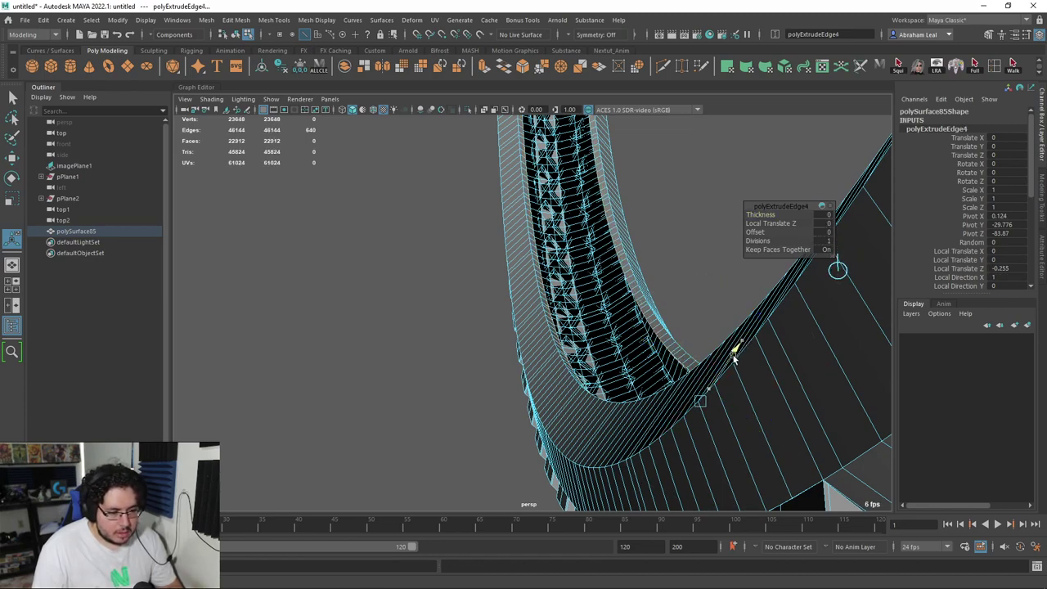
Set the fourth border extrusion's local Z translation to about -0.466 and reselect the tyre as an object.
left_click_drag(731, 360, 730, 364)
left_click_drag(729, 364, 897, 349, "alt")
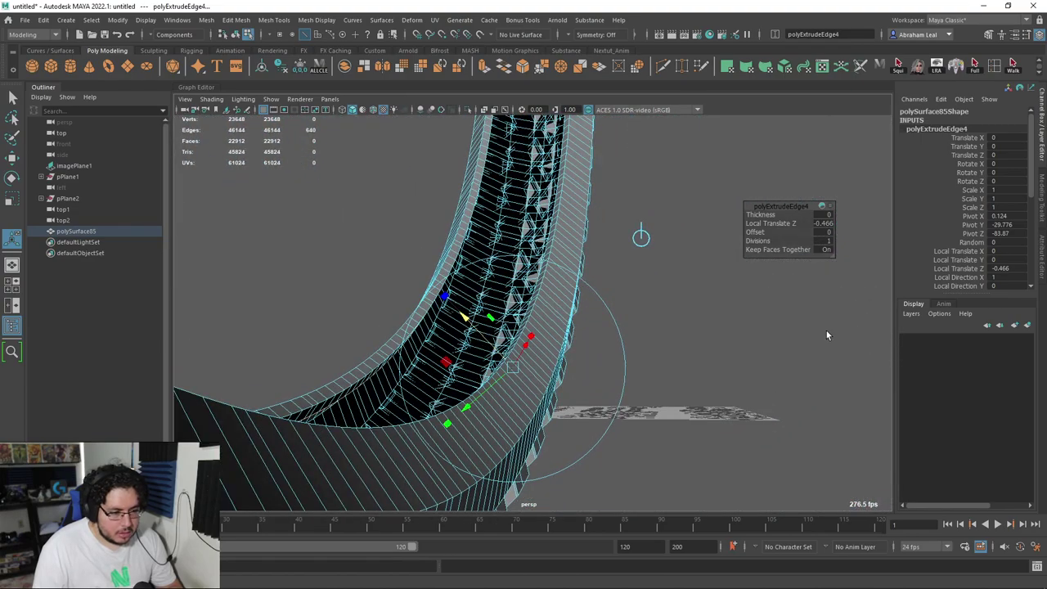
key("q")
right_click_drag(541, 206, 577, 180)
left_click(614, 202)
left_click_drag(613, 202, 582, 253, "alt")
left_click(581, 253)
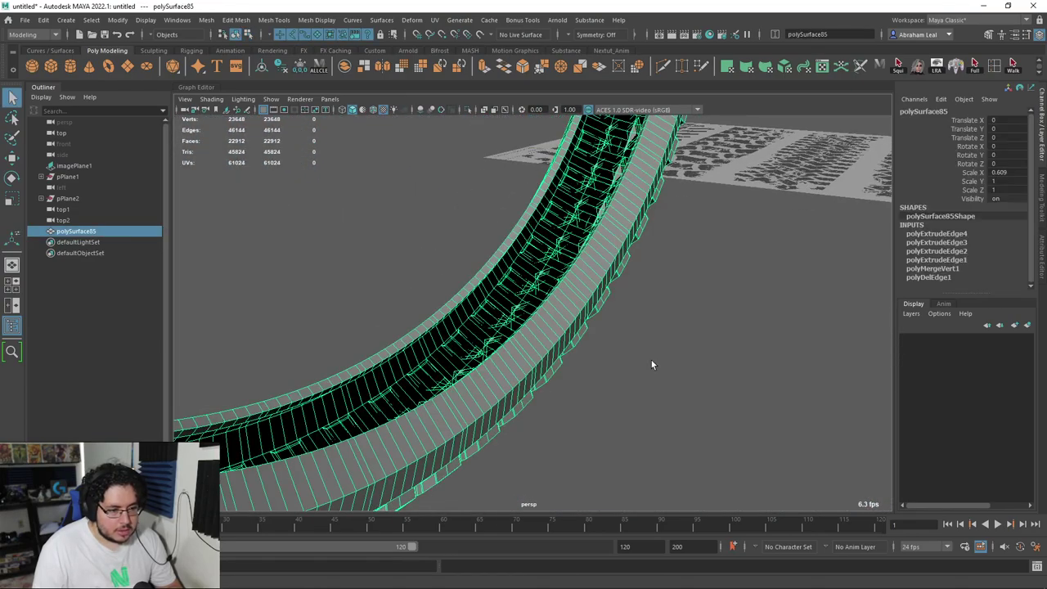
Preview the tyre mesh smoothed and examine its sidewall, inner lip and tread edges.
key("3")
left_click(505, 309)
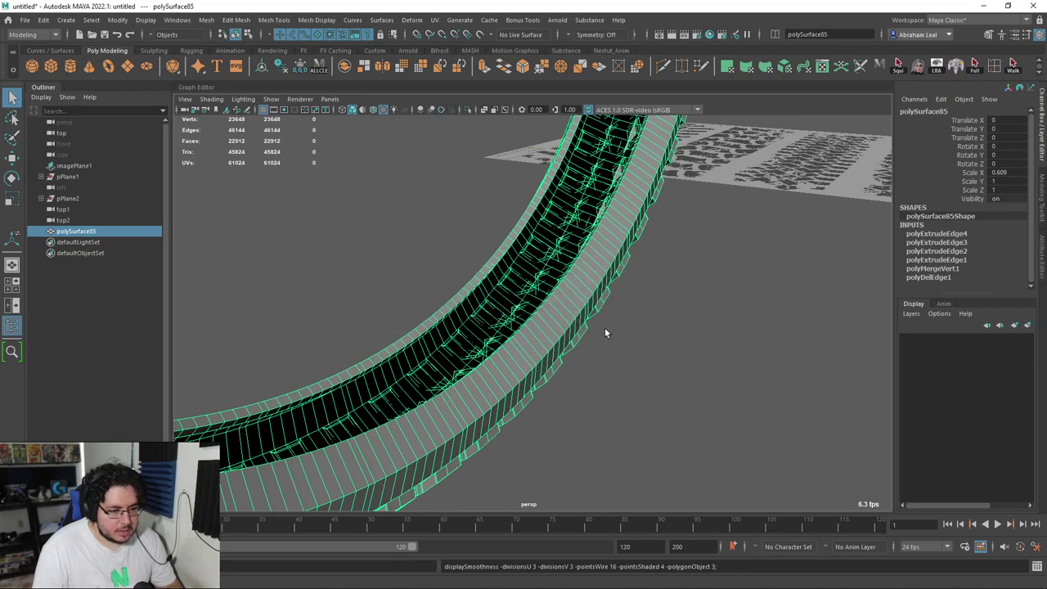
left_click(624, 334)
left_click_drag(624, 334, 548, 337, "alt")
left_click(643, 345)
scroll(645, 349, "up", 3)
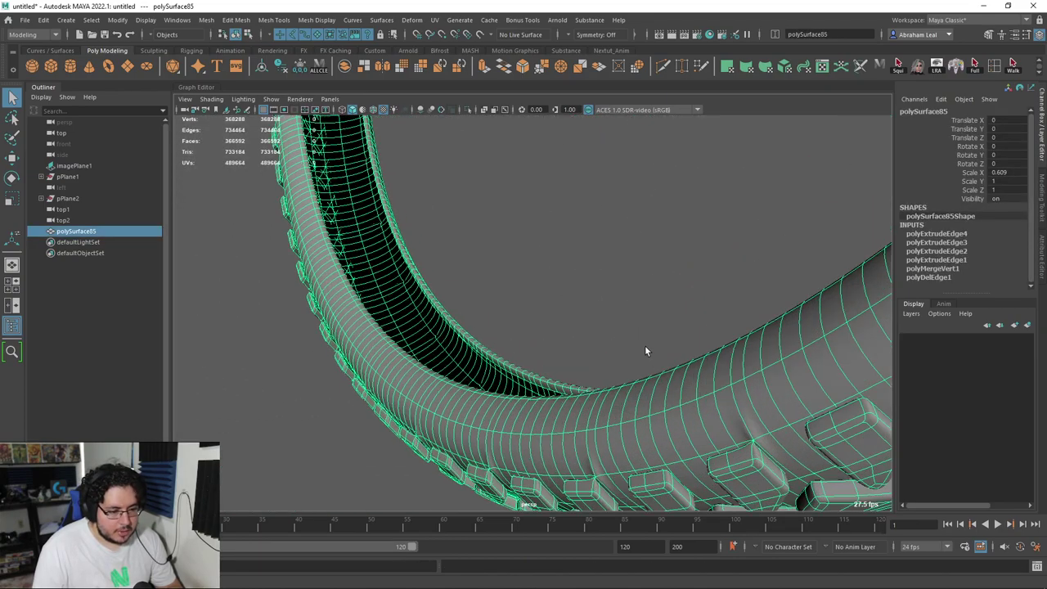
left_click_drag(697, 416, 685, 441, "alt")
key("1")
key("3")
scroll(592, 370, "down", 5)
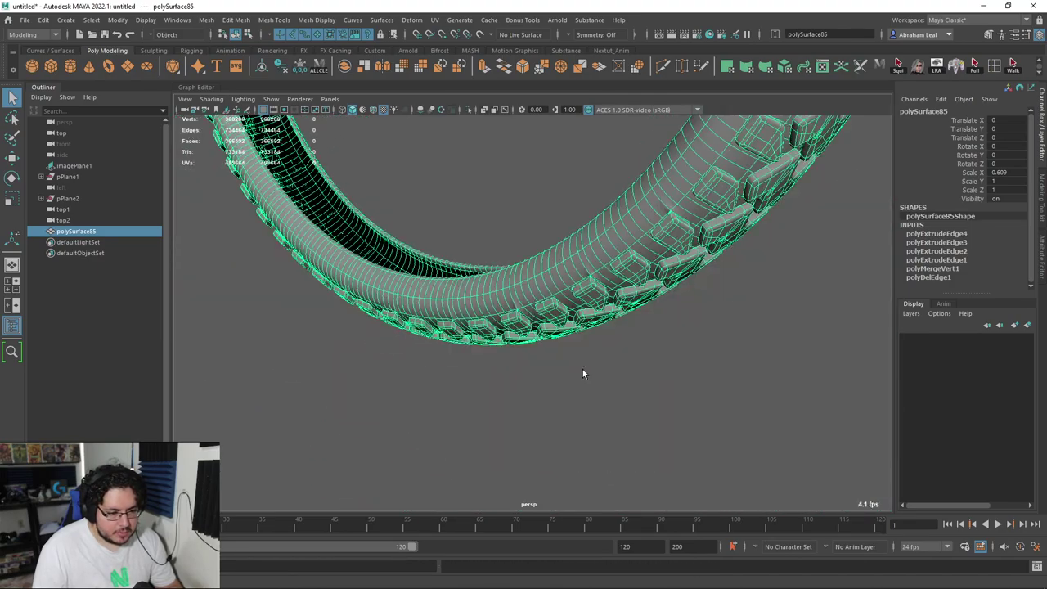
mouse_move(579, 369)
left_mouse_down("alt")
mouse_move(549, 392)
mouse_move(565, 365)
mouse_move(645, 344)
mouse_move(675, 278)
mouse_move(531, 378)
mouse_move(518, 436)
mouse_move(519, 397)
mouse_move(423, 398)
mouse_move(474, 357)
left_mouse_up("alt")
Restore the unsmoothed display and insert an edge loop beside the border between tread and sidewall with Multi-Cut.
left_click(532, 378)
left_click(539, 211)
key("1")
right_click_drag(498, 364, 609, 384, "alt")
left_click_drag(608, 389, 594, 162, "alt")
left_click_drag(570, 291, 563, 284, "ctrl")
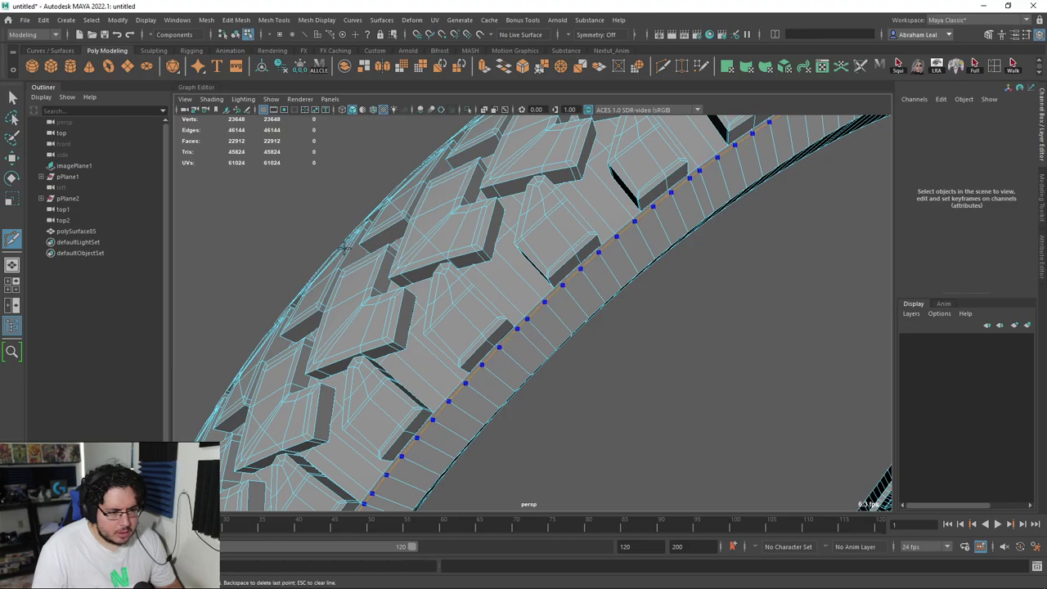
left_click(505, 250, "ctrl")
Insert the remaining supporting edge loops around the tread-to-sidewall borders on both sides of the tyre.
left_click_drag(523, 252, 582, 355, "alt")
right_click_drag(581, 355, 605, 311, "alt")
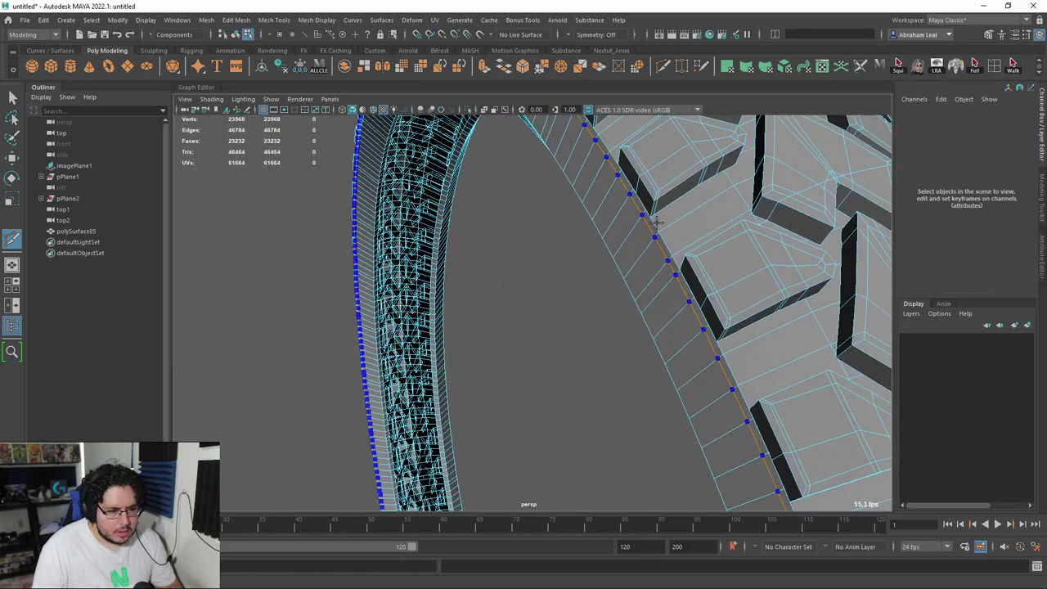
left_click(667, 227, "ctrl")
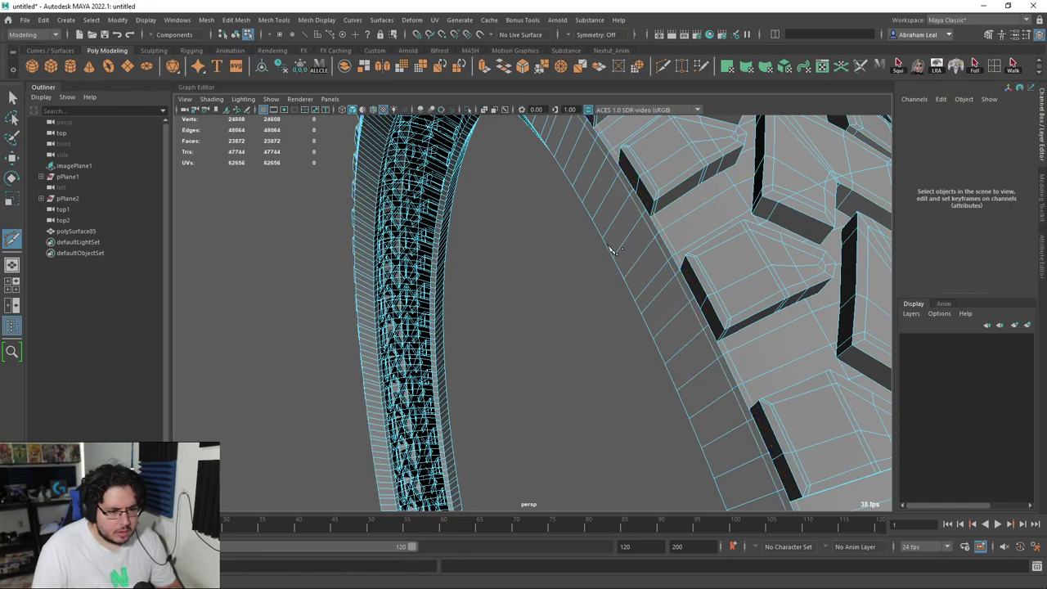
left_click_drag(606, 249, 667, 250, "alt")
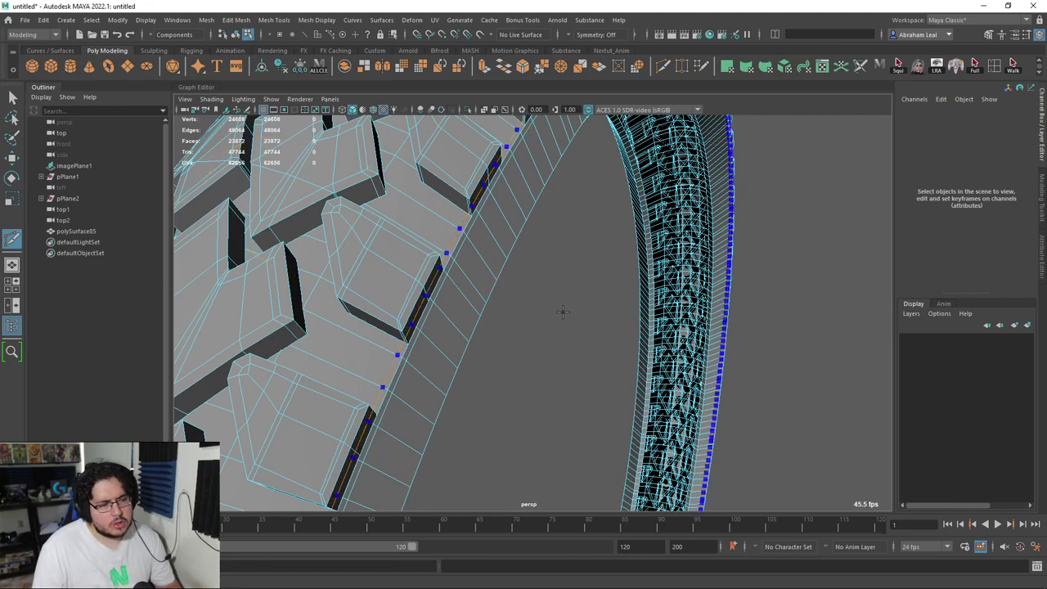
left_click(552, 345, "ctrl")
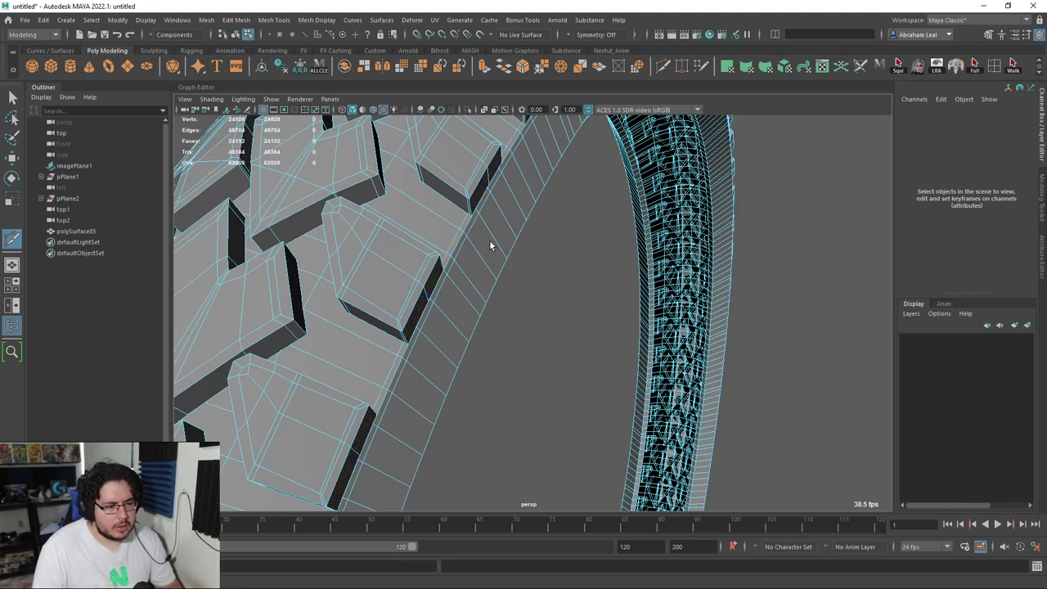
Leave Multi-Cut and preview the tyre smoothed to examine the supported sidewall edges.
key("3")
key("q")
right_click_drag(489, 240, 463, 330)
left_click(565, 187)
left_click_drag(502, 313, 368, 307, "alt")
right_click_drag(368, 307, 422, 310, "alt")
scroll(400, 286, "up", 3)
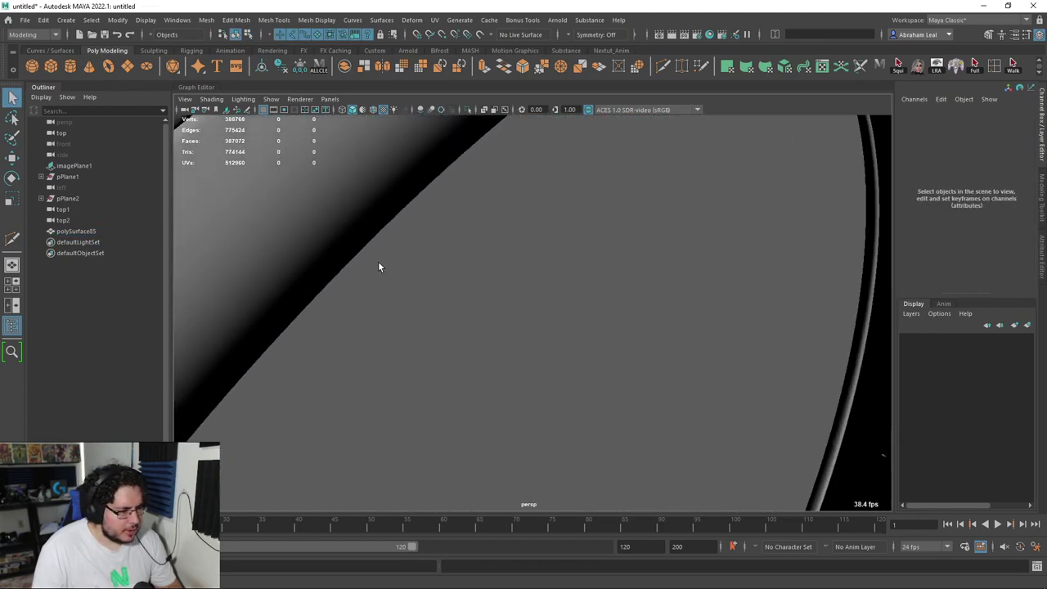
Examine the whole smoothed tyre from several angles, including its tread and inner side.
scroll(376, 262, "down", 10)
left_click_drag(469, 281, 607, 376, "alt")
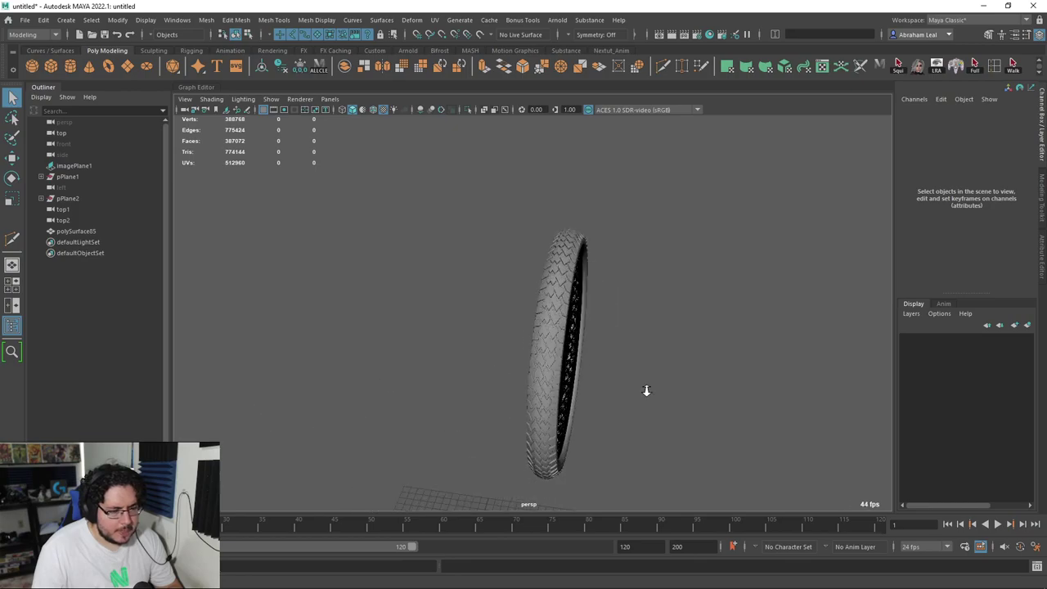
right_click_drag(608, 376, 687, 380, "alt")
left_click_drag(687, 380, 629, 381, "alt")
middle_click_drag(628, 381, 591, 324, "alt")
right_click_drag(591, 324, 663, 332, "alt")
left_click_drag(662, 331, 397, 275, "alt")
Bevel the edge loops where the sidewalls turn inward to the inner lip, on both sides of the unsmoothed tyre.
left_click(372, 327)
scroll(374, 331, "up", 3)
middle_click_drag(374, 332, 441, 372, "alt")
right_click_drag(385, 360, 447, 378, "alt")
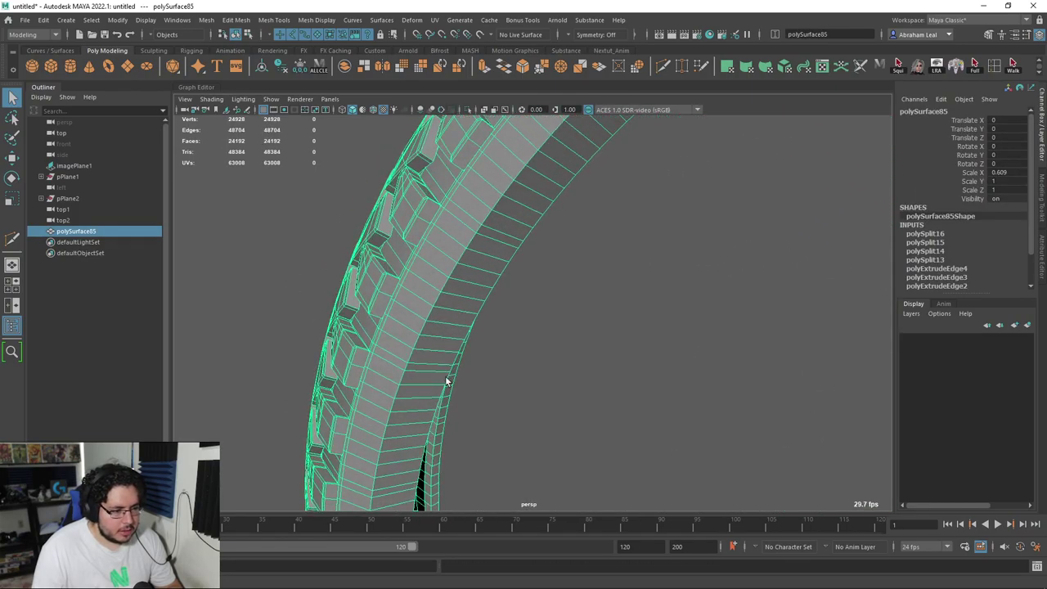
right_click_drag(393, 312, 483, 346, "alt")
key("F10")
double_click(399, 281)
scroll(554, 280, "down", 5)
left_click_drag(554, 280, 352, 314, "alt")
right_click_drag(447, 355, 491, 327, "alt")
double_click(495, 305, "shift")
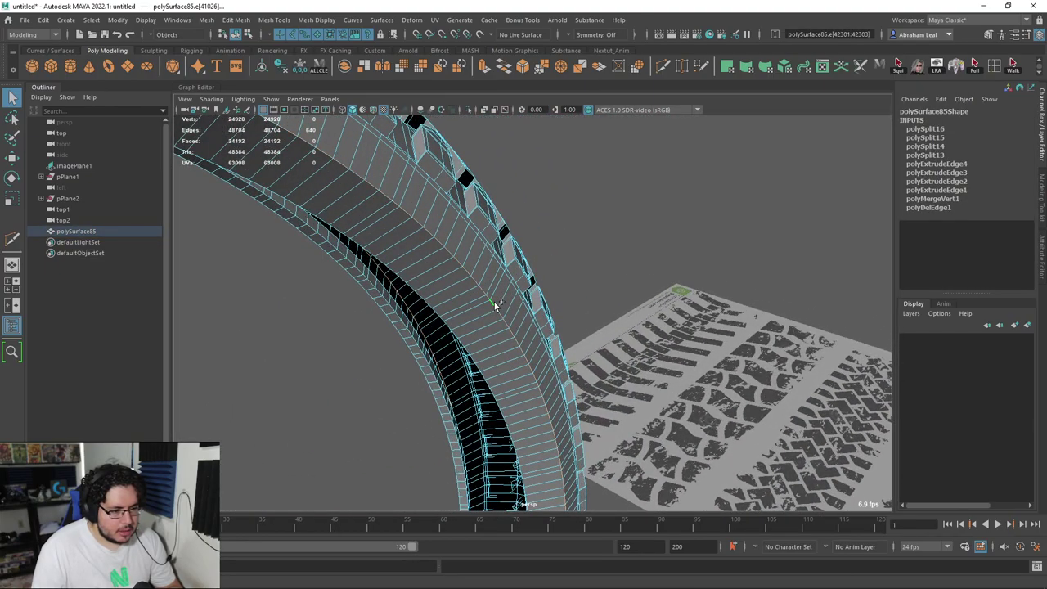
left_click_drag(492, 308, 527, 305, "alt")
left_click(523, 69)
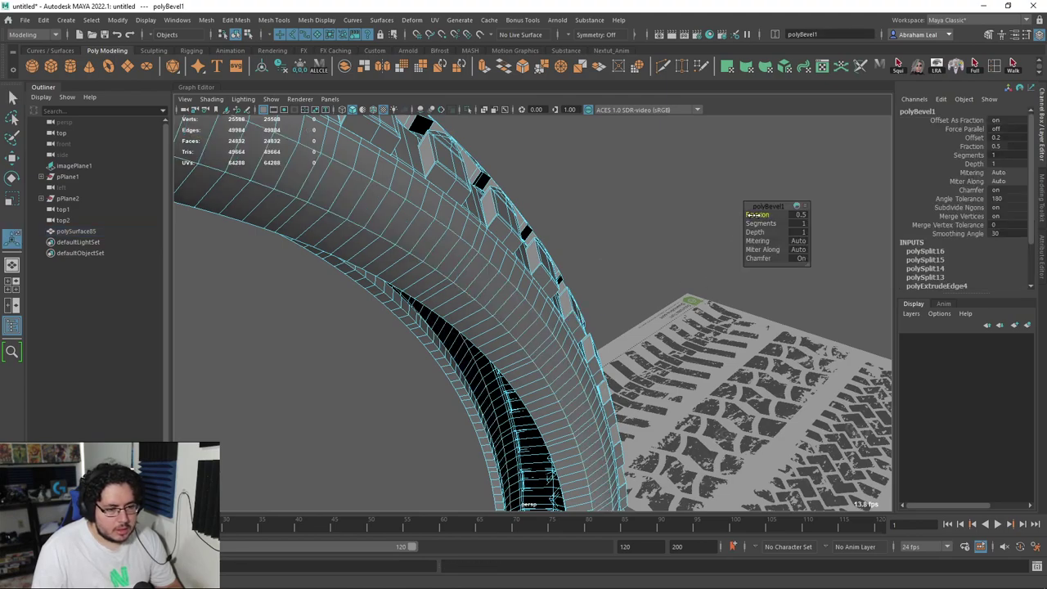
Set the bevel's fraction to 0.5 and return to object selection mode.
left_click_drag(732, 212, 703, 214)
left_click(799, 215)
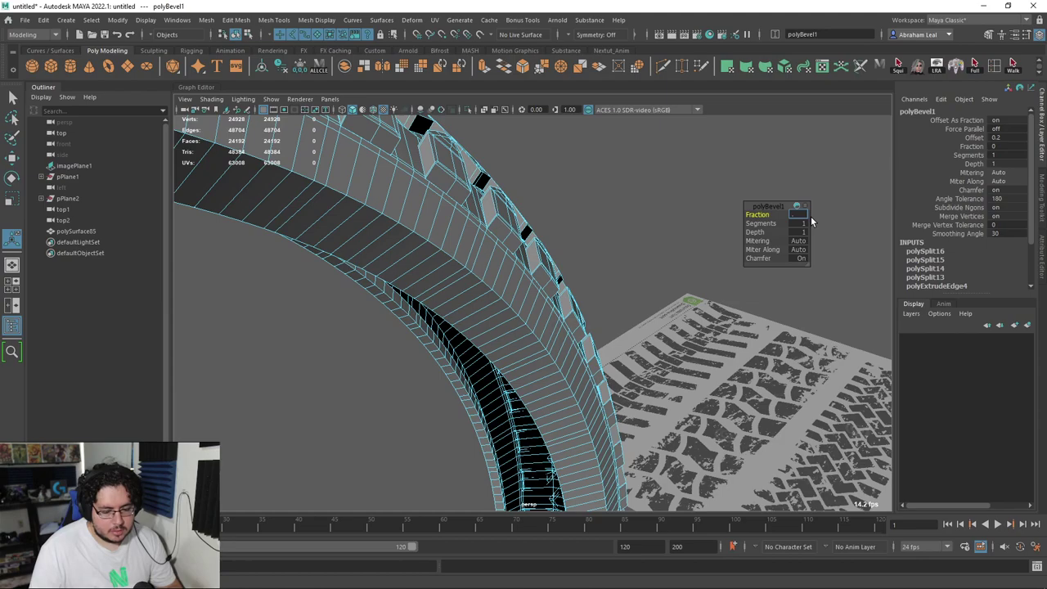
type("0.5")
key("Return")
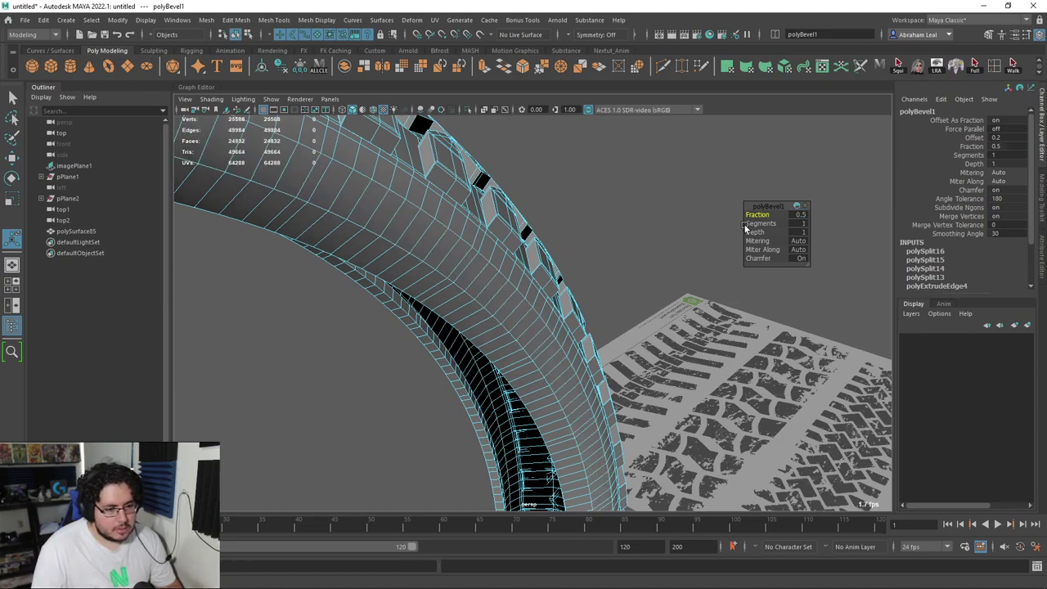
left_click(799, 216)
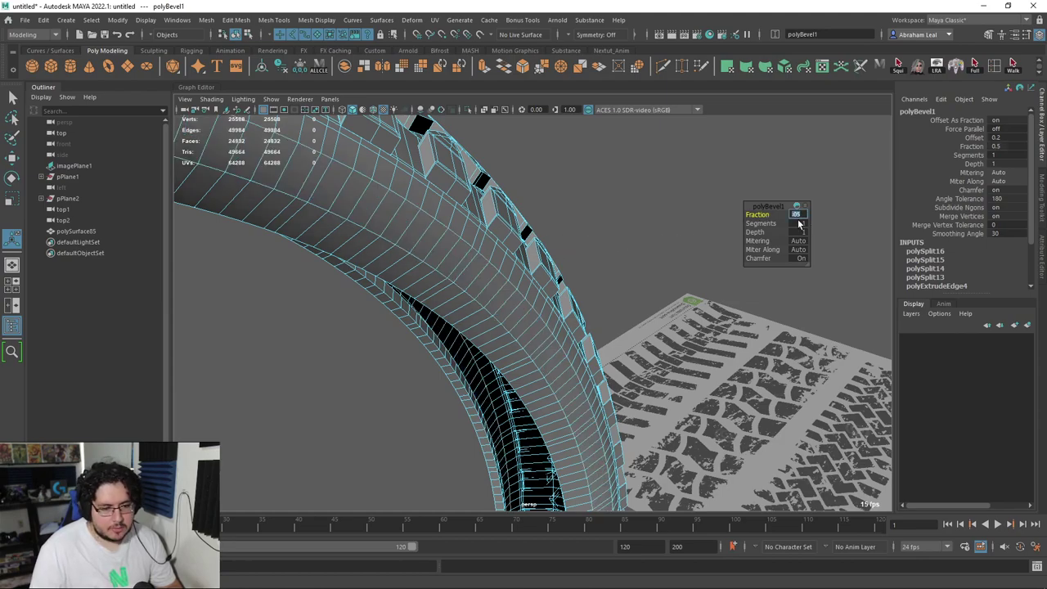
right_click_drag(502, 255, 548, 241)
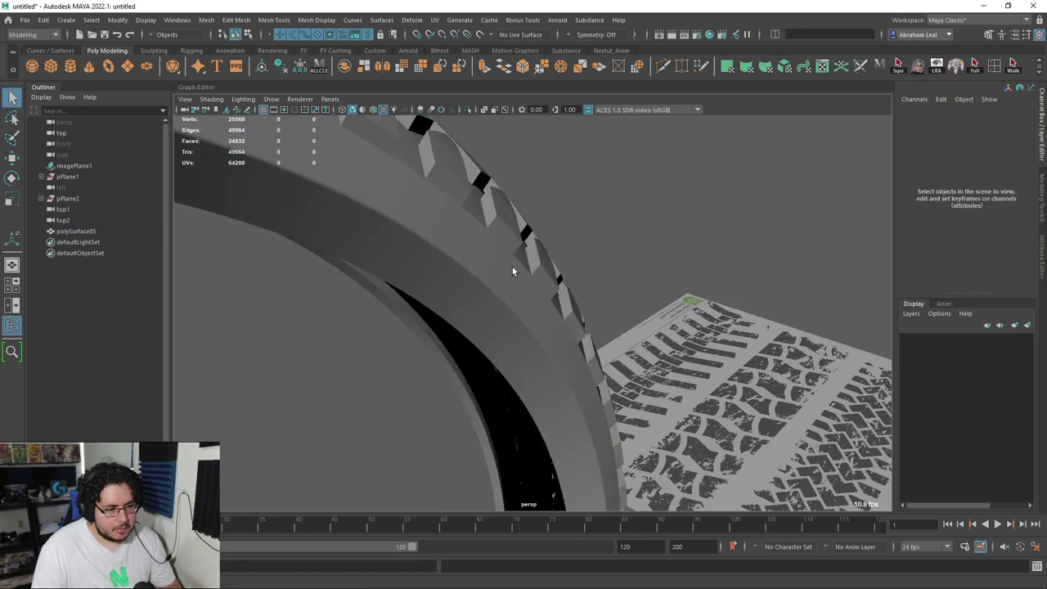
Preview the bevelled tyre smoothed, deselect it and view the whole ring.
left_click(513, 269)
key("3")
left_click(623, 234)
scroll(626, 234, "down", 5)
left_click_drag(640, 229, 591, 264, "alt")
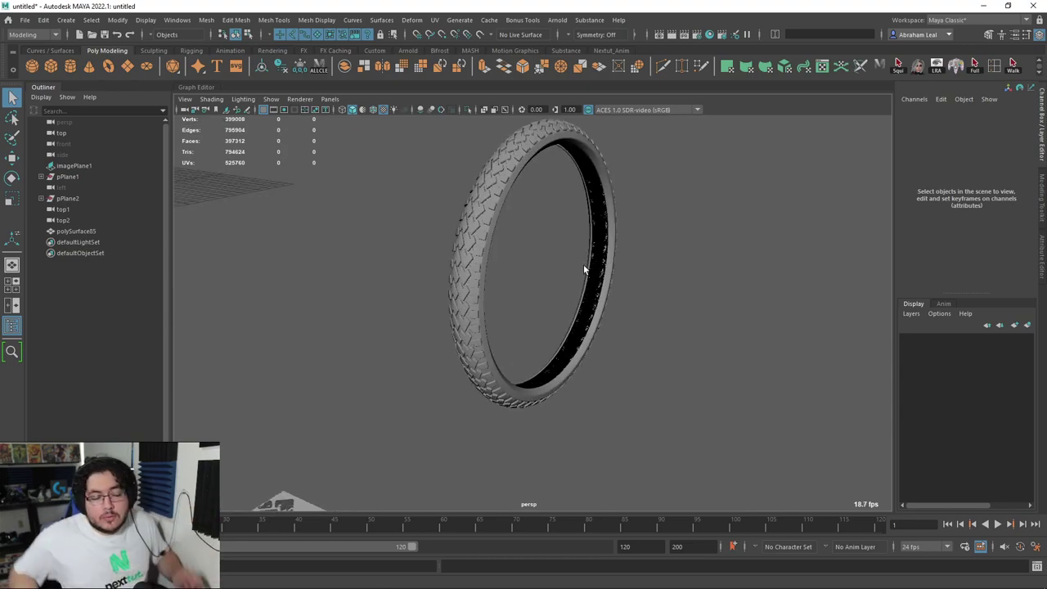
Examine the smoothed tread blocks, rounded sidewalls and inner lip up close and from around the tyre.
scroll(518, 232, "up", 5)
left_click_drag(517, 233, 488, 263, "alt")
right_click_drag(488, 263, 528, 274, "alt")
left_click_drag(527, 274, 537, 285, "alt")
right_click_drag(537, 286, 576, 316, "alt")
middle_click_drag(576, 317, 584, 346, "alt")
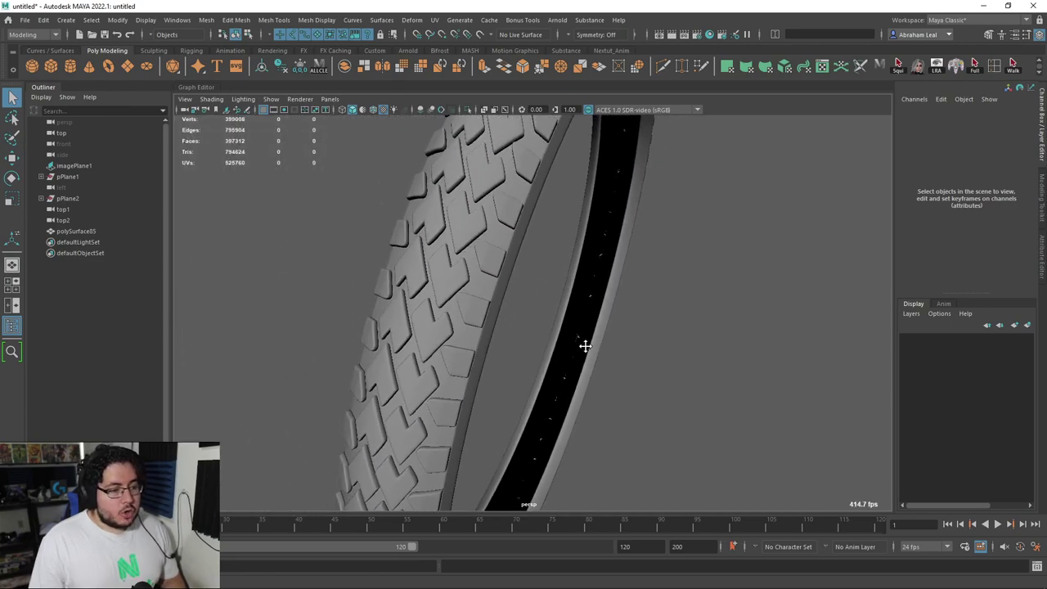
right_click_drag(584, 345, 458, 278, "alt")
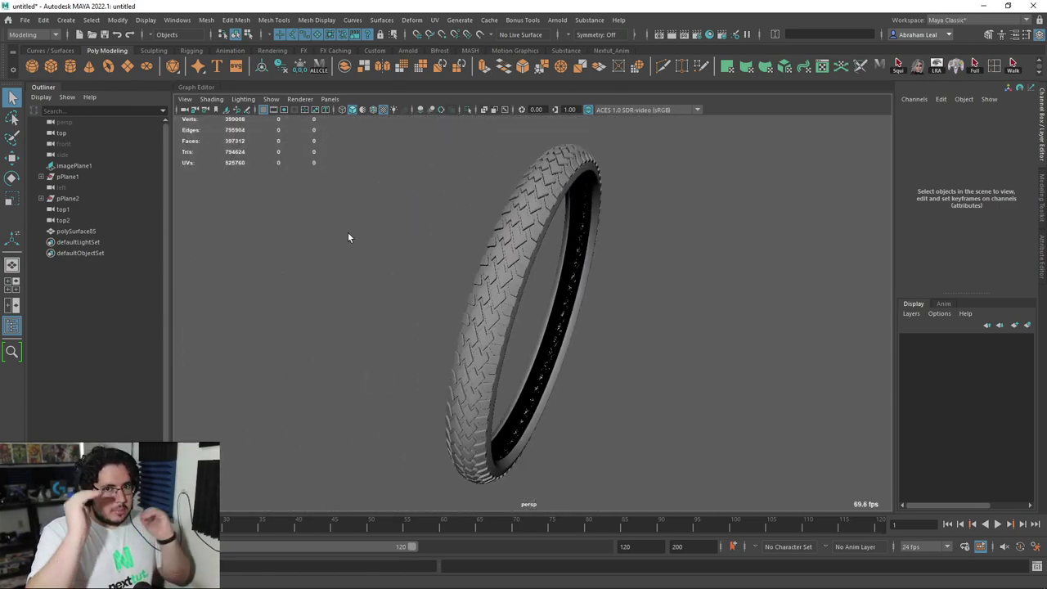
left_click_drag(347, 237, 458, 250, "alt")
right_click_drag(458, 250, 503, 303, "alt")
left_click_drag(503, 303, 451, 193, "alt")
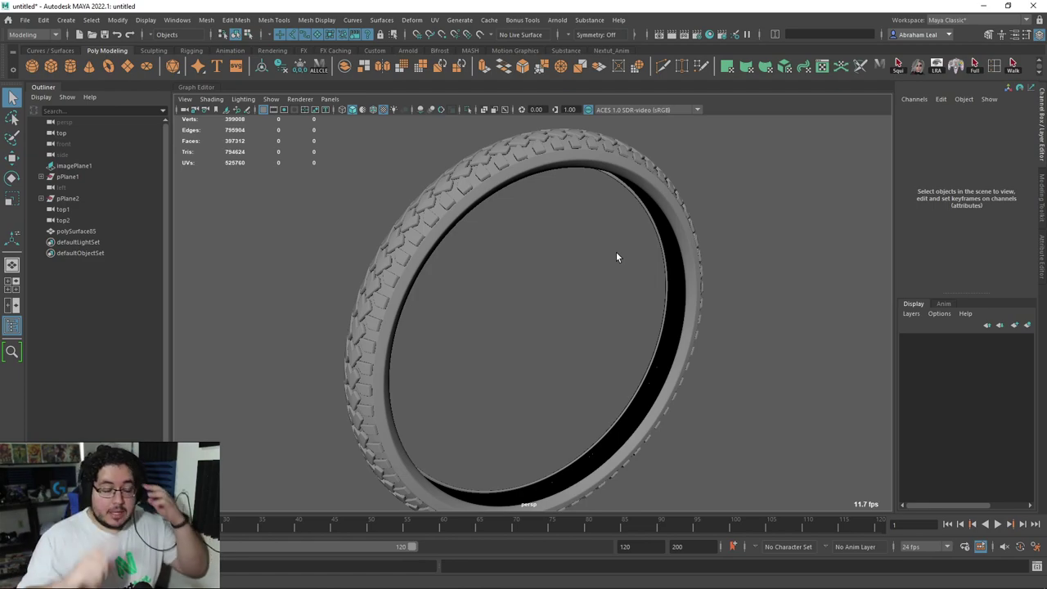
left_click_drag(616, 251, 500, 284, "alt")
Restore the tyre's unsmoothed display and leave the tyre mesh selected.
left_click(411, 224)
key("1")
left_click(472, 278)
left_click(438, 219)
Examine the unsmoothed tyre's wireframe across the tread, sidewalls and inner side.
middle_click_drag(502, 288, 538, 312, "alt")
left_click_drag(537, 315, 591, 293, "alt")
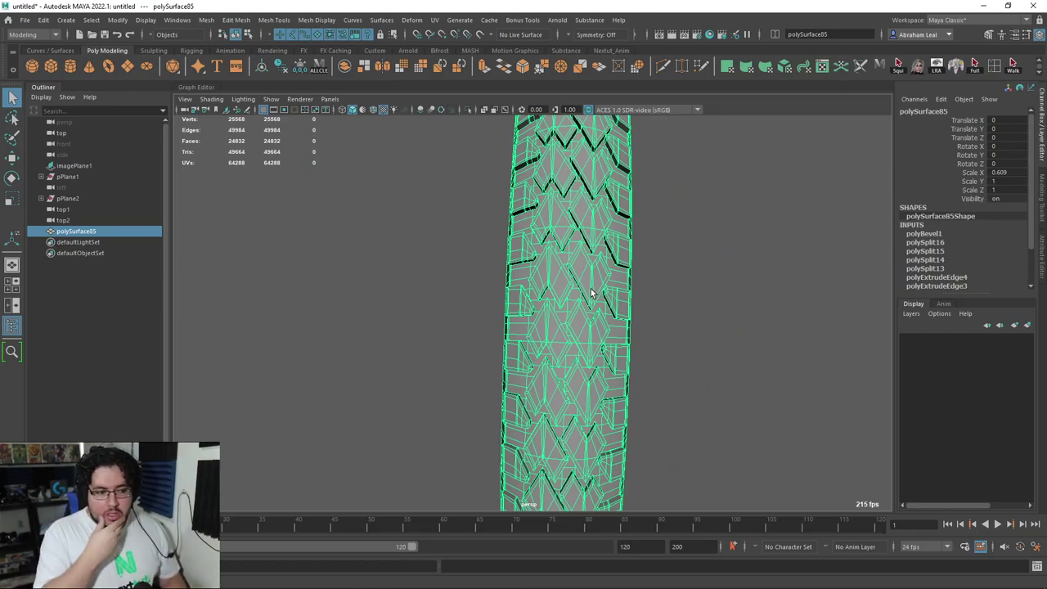
left_click_drag(594, 290, 543, 301, "alt")
right_click_drag(543, 301, 514, 283, "alt")
mouse_move(514, 283)
left_mouse_down("alt")
mouse_move(523, 254)
mouse_move(505, 287)
left_mouse_up("alt")
scroll(525, 248, "up", 5)
right_click_drag(505, 286, 539, 311, "alt")
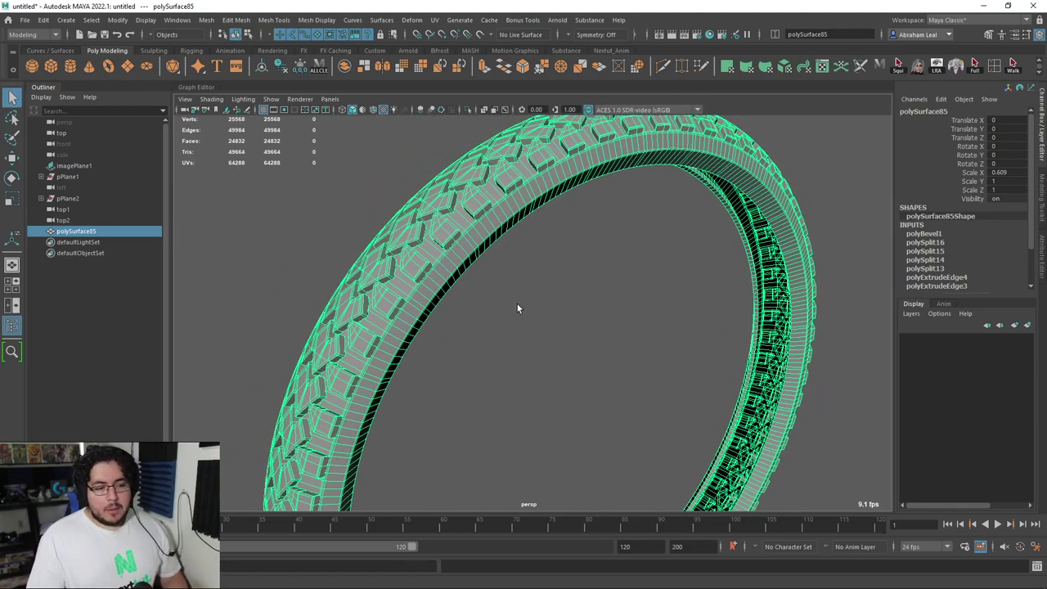
right_click_drag(551, 269, 589, 295, "alt")
left_click_drag(588, 295, 502, 278, "alt")
right_click_drag(501, 278, 422, 246, "alt")
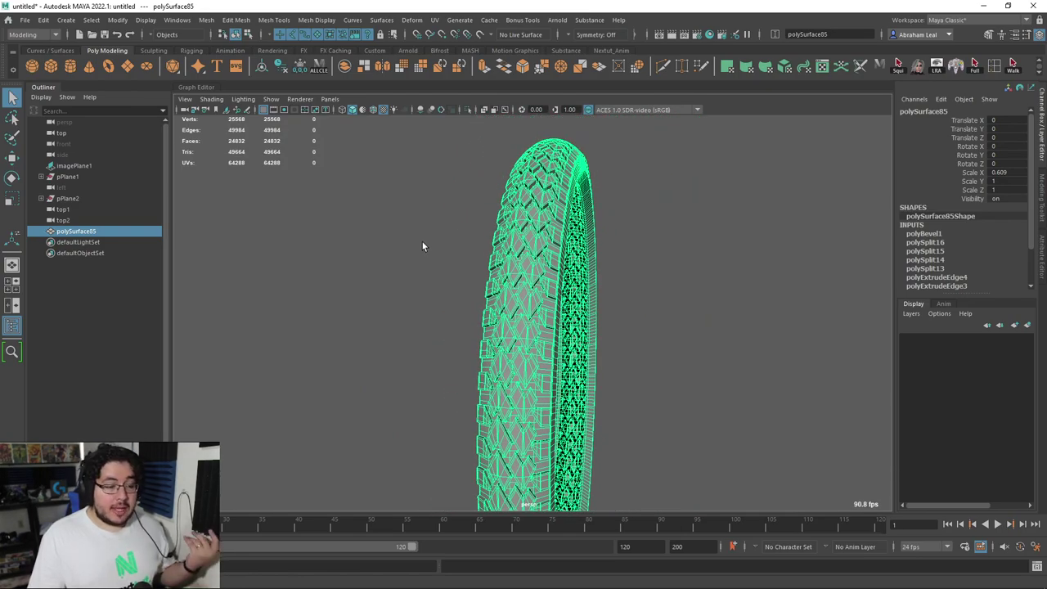